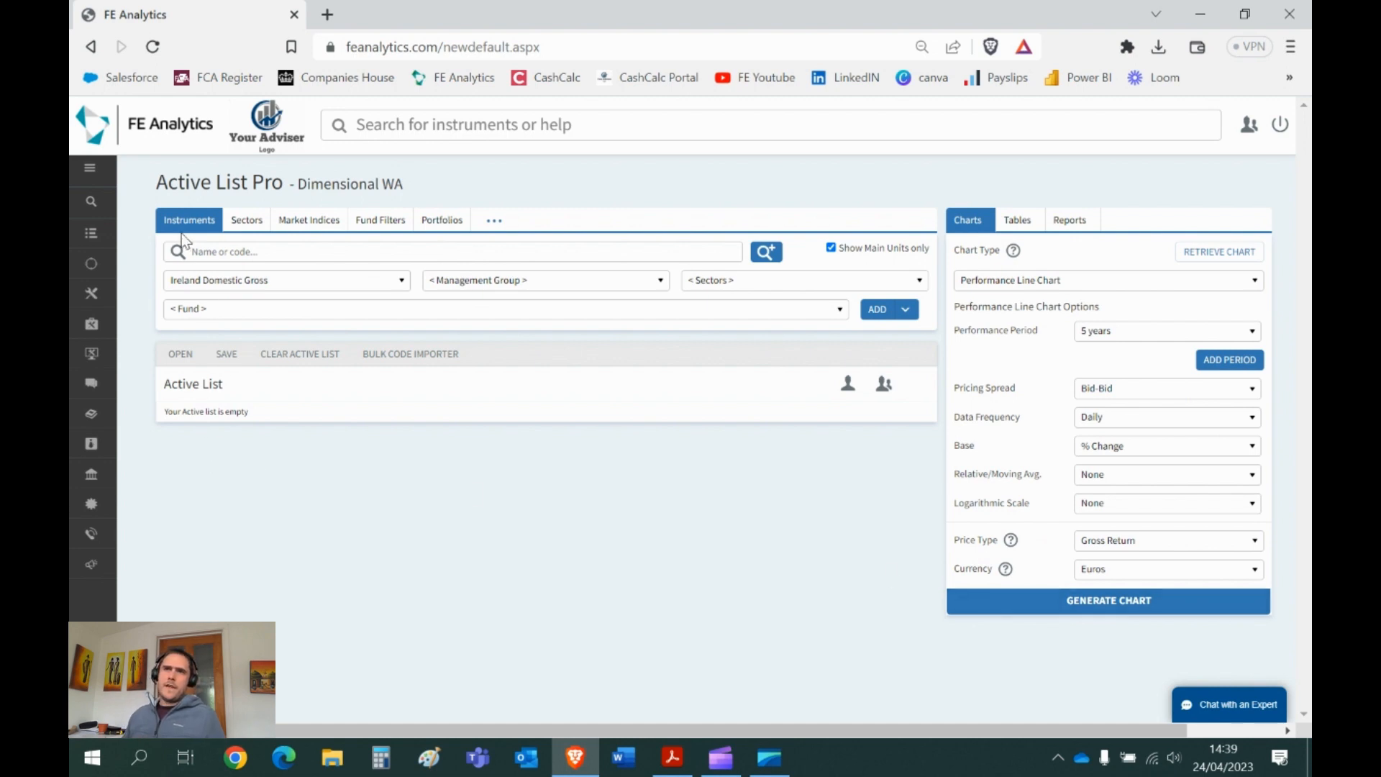
- Open the fund universe list on Active List Pro, currently set to Ireland Domestic Gross
click(290, 282)
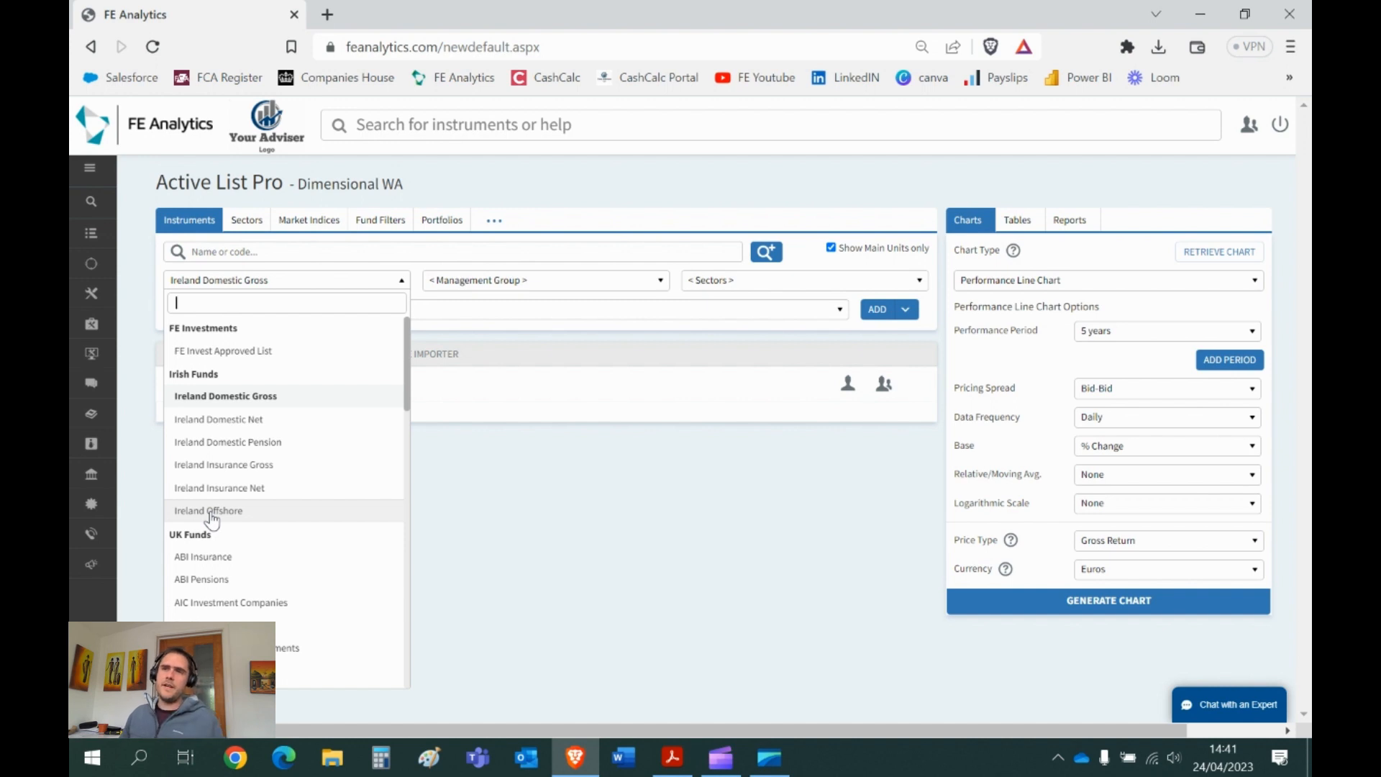
- Add New Ireland Assurance's Discovery Pn - Oct 05 (KIMU) from Ireland Domestic Pension to the Active List
click(268, 442)
click(517, 282)
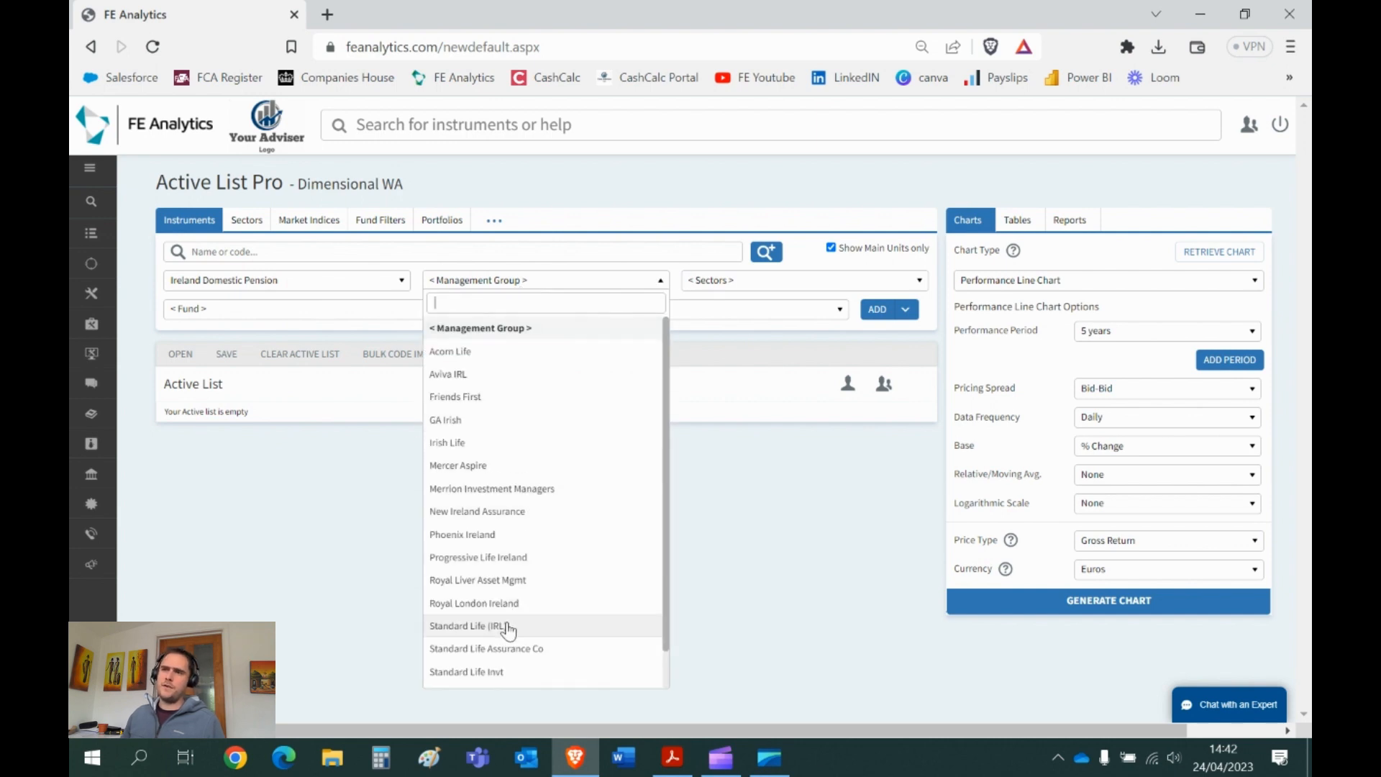
click(494, 511)
click(376, 310)
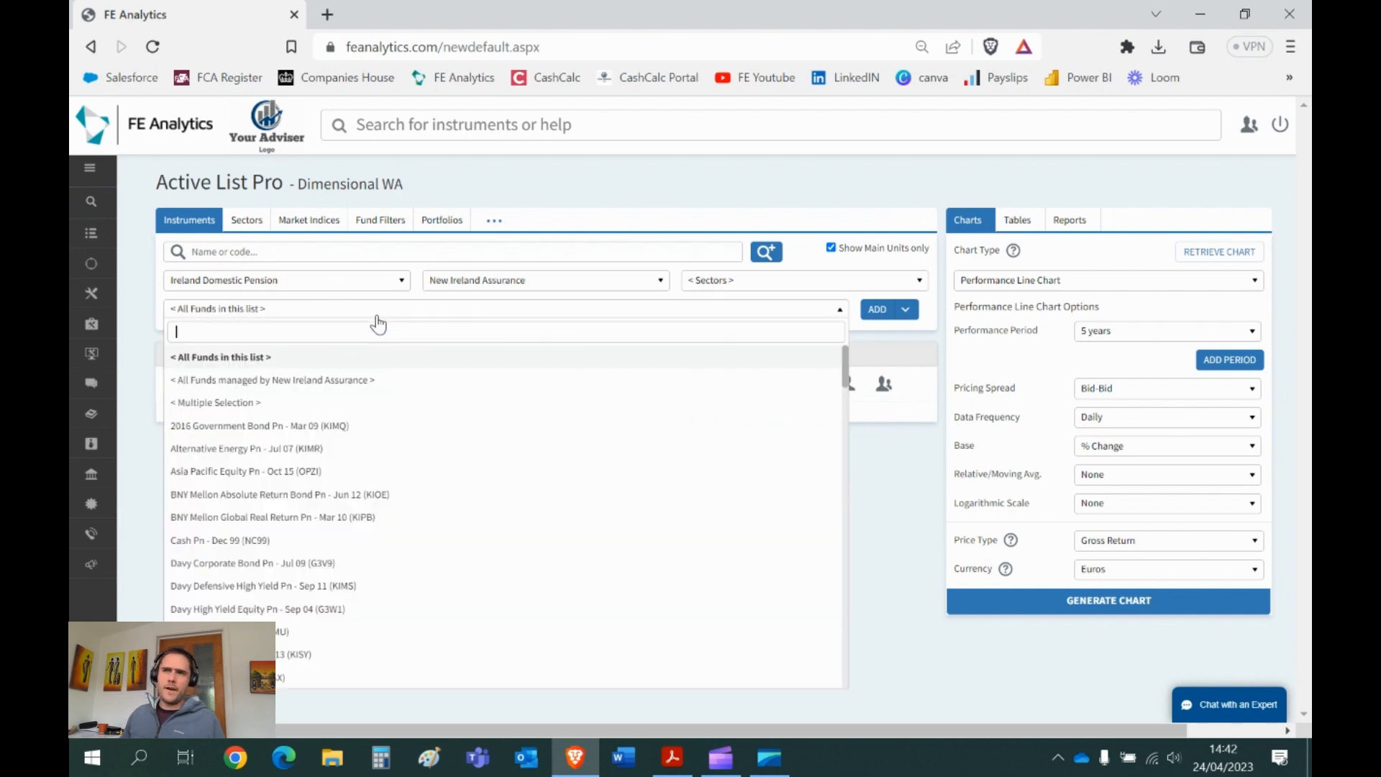
click(319, 636)
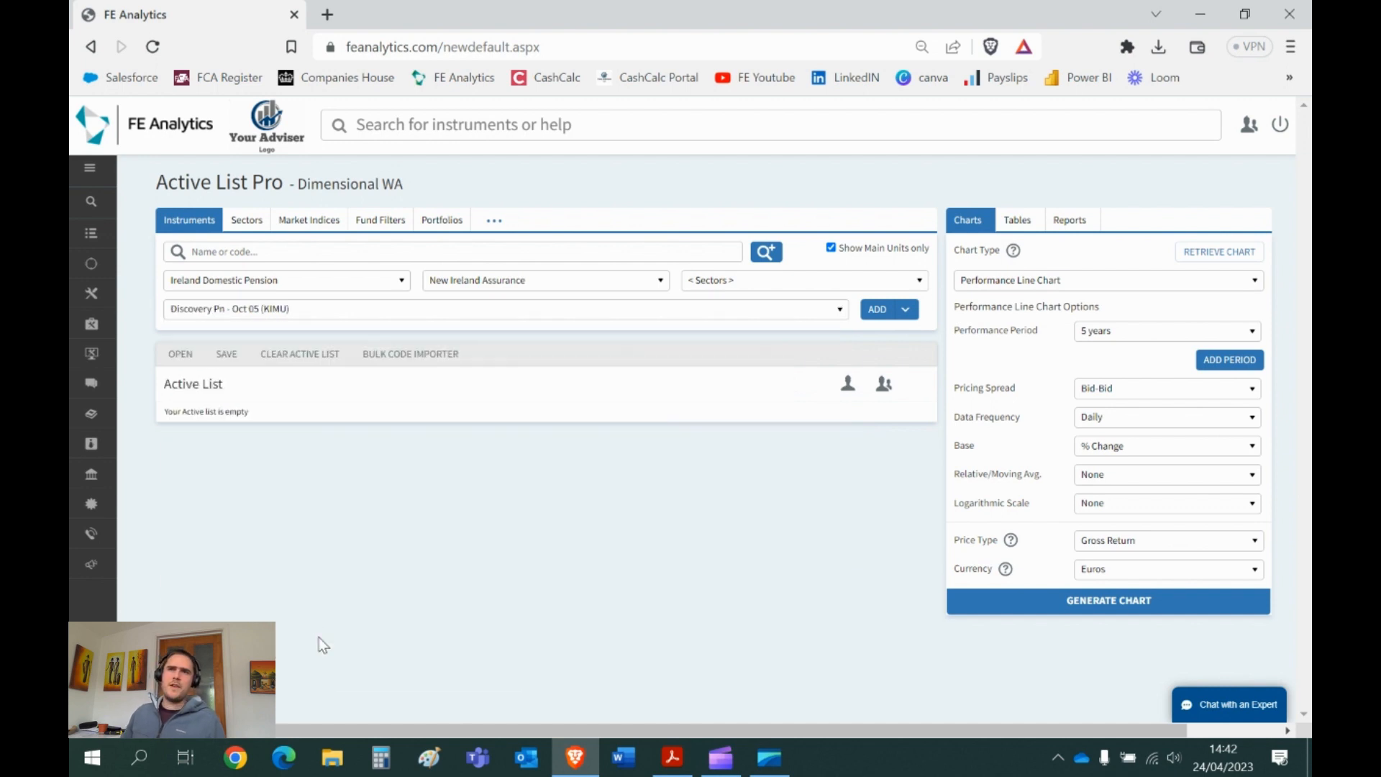
click(874, 310)
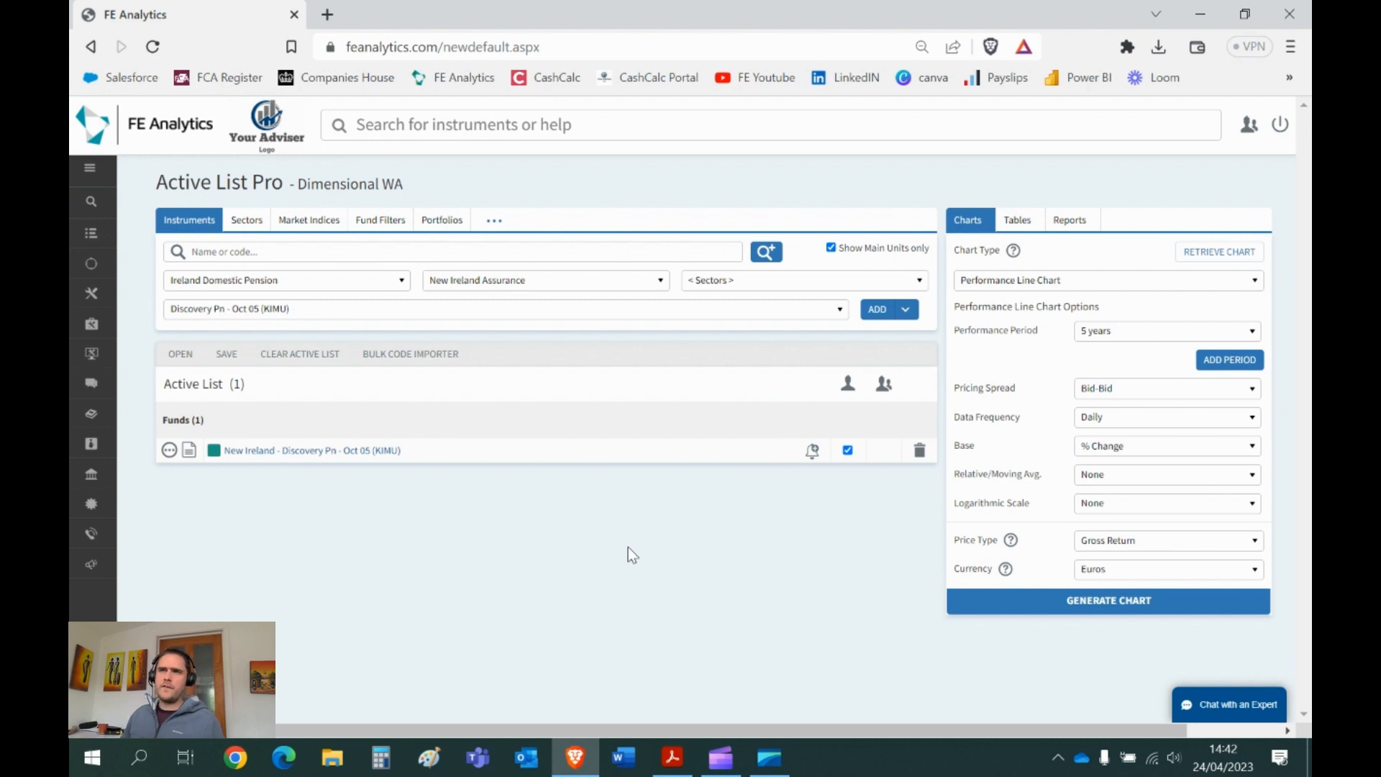
click(396, 123)
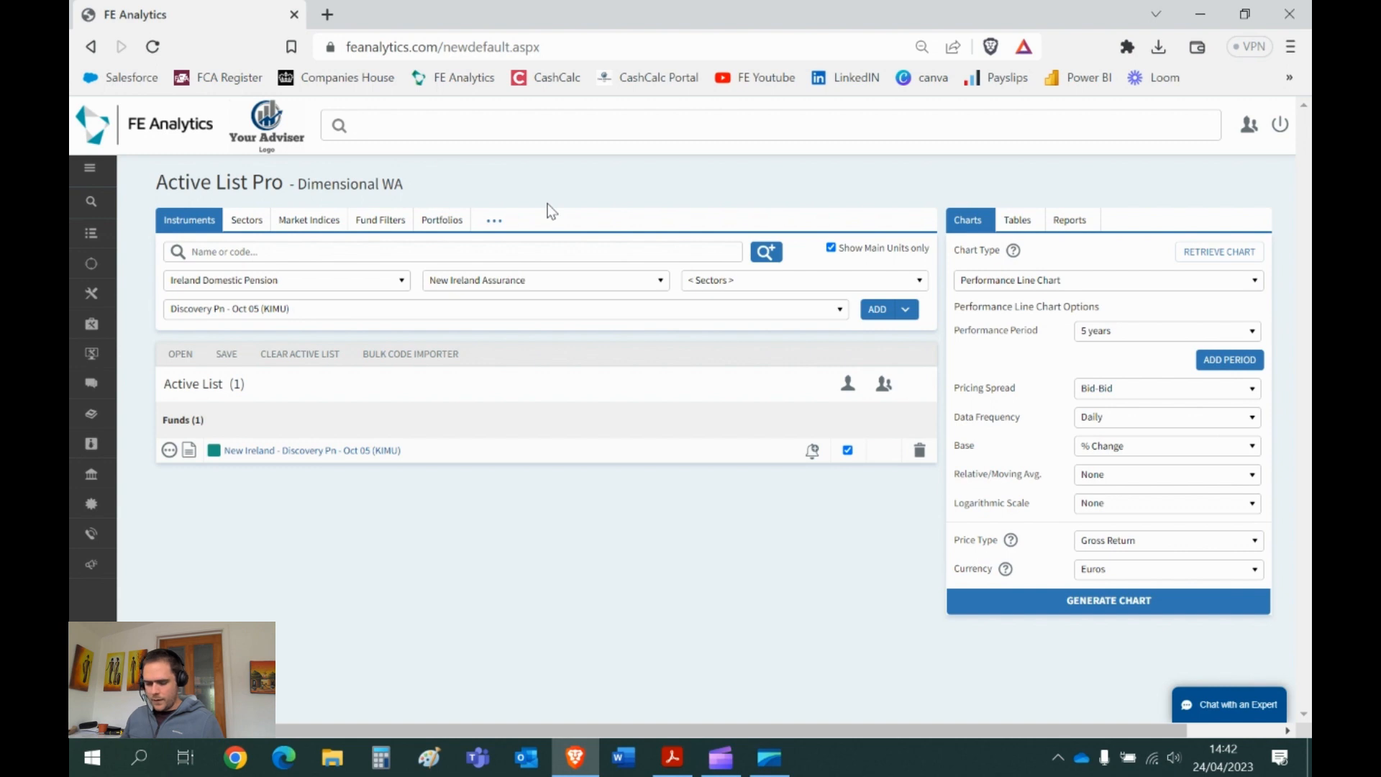
text(pe12)
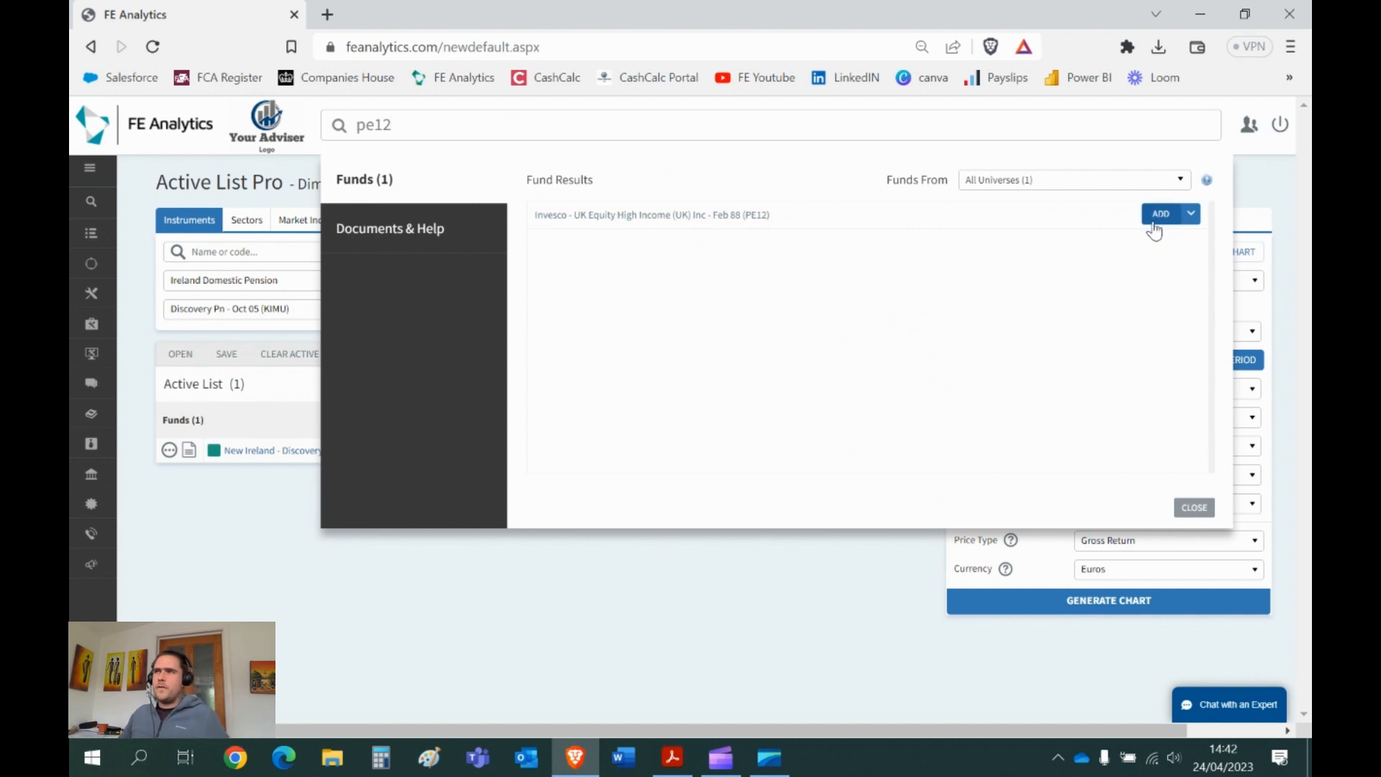
click(1154, 219)
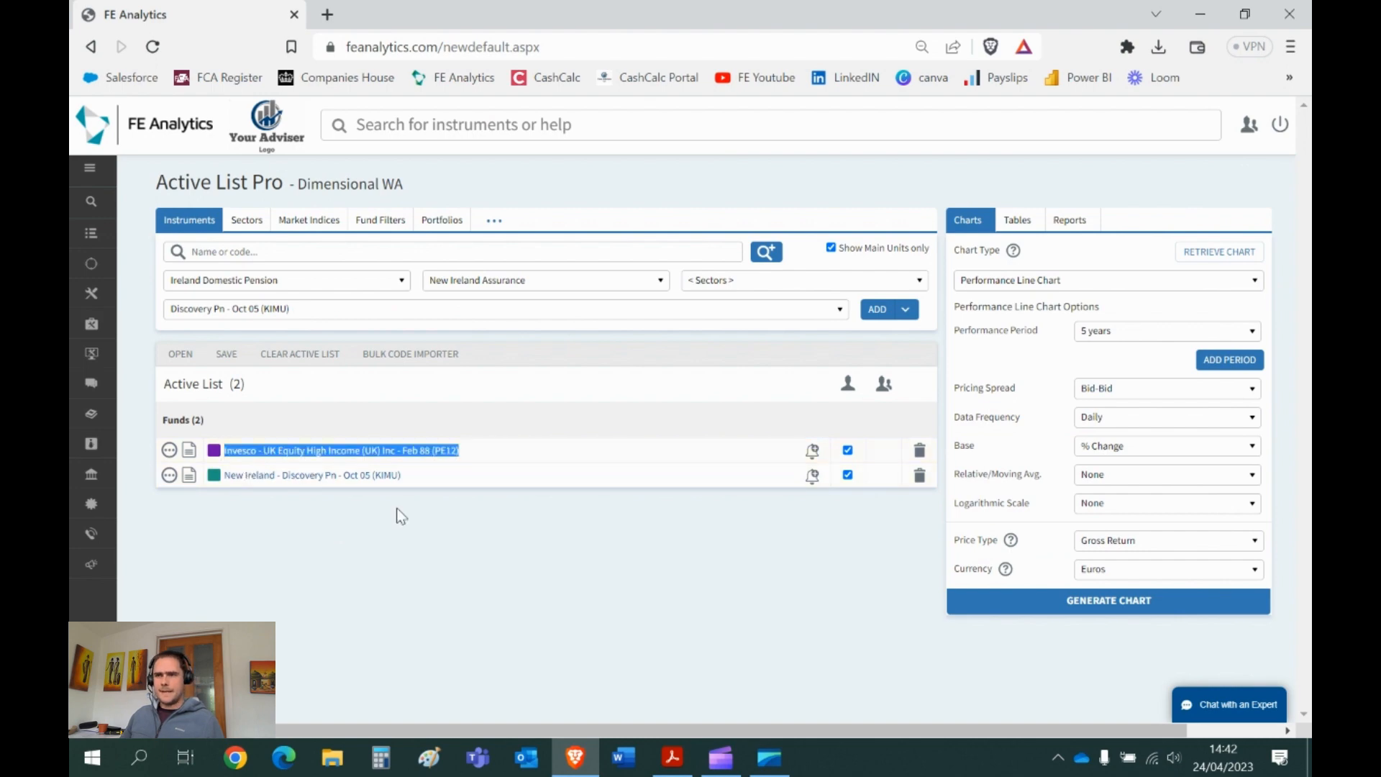
click(919, 450)
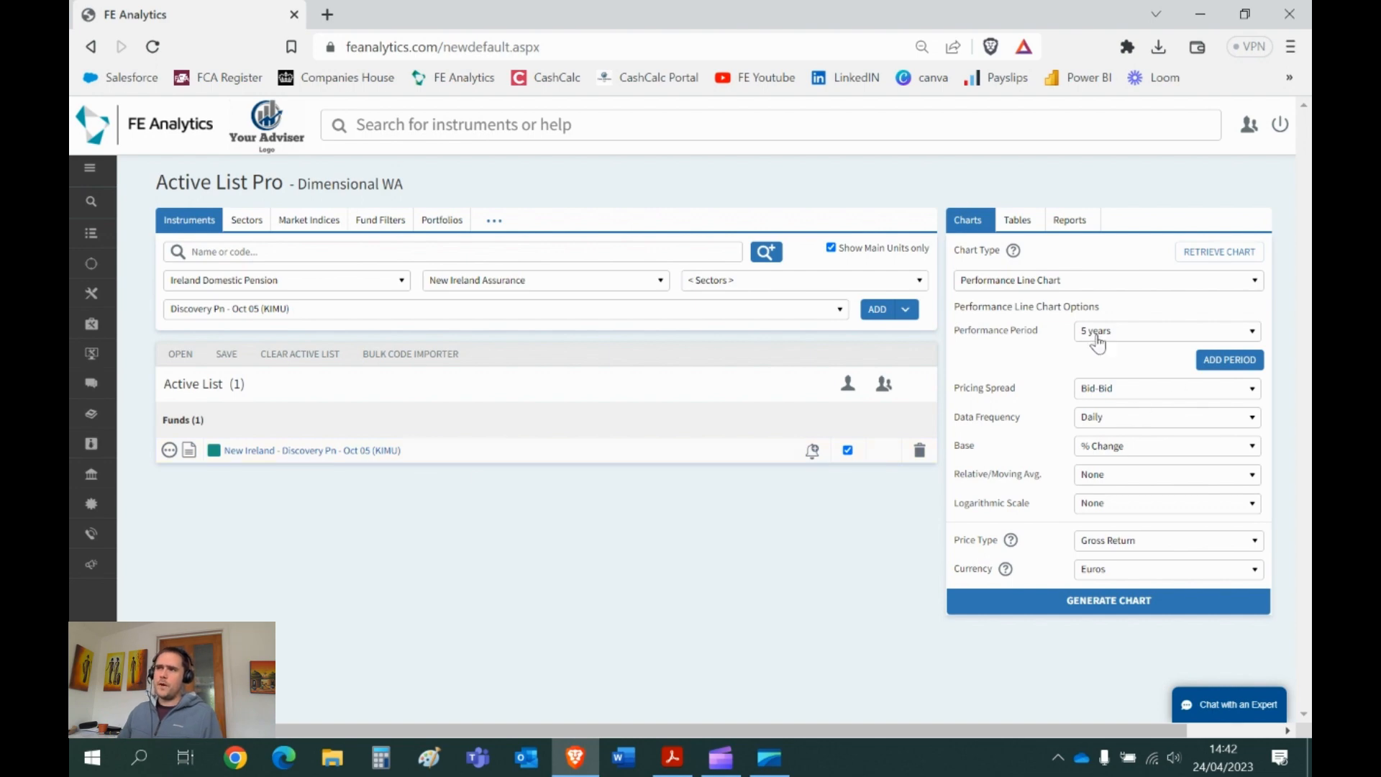
click(1085, 588)
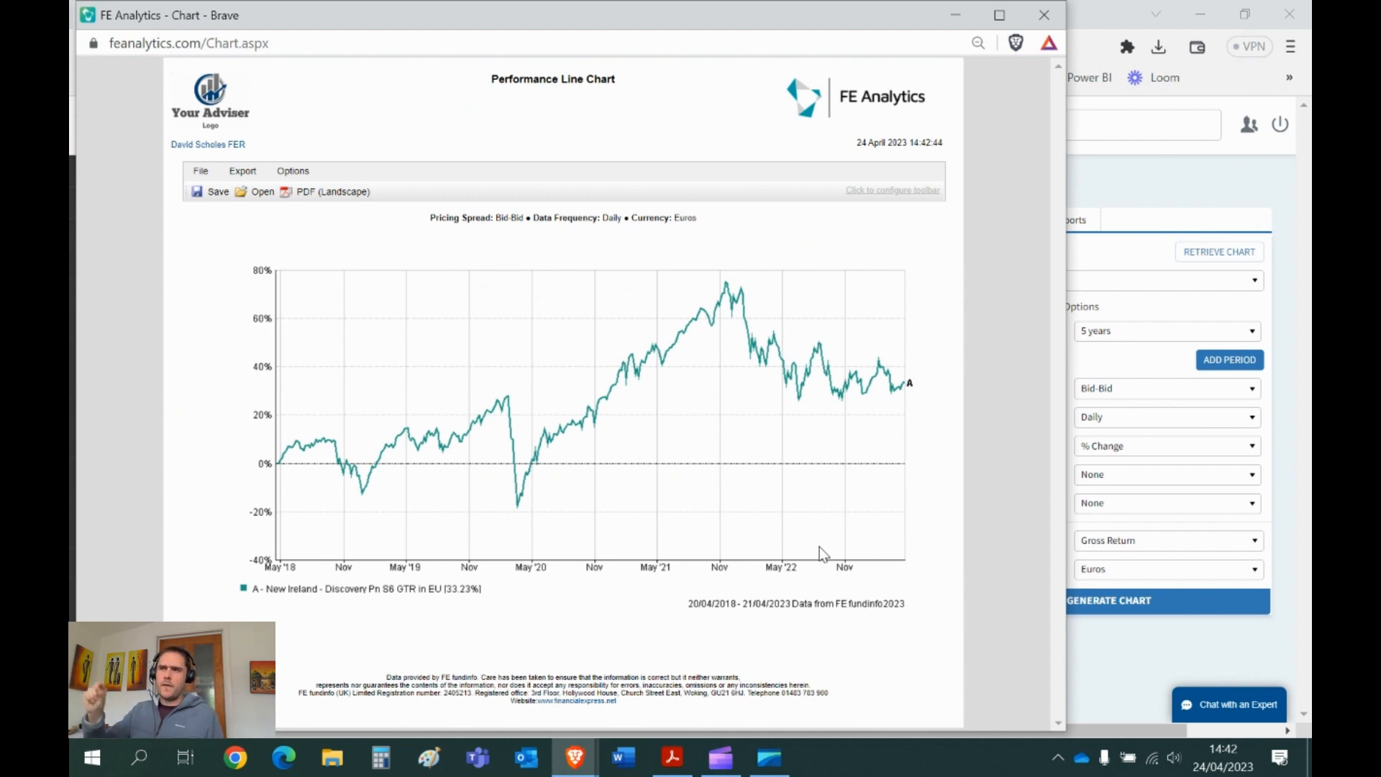
click(1044, 14)
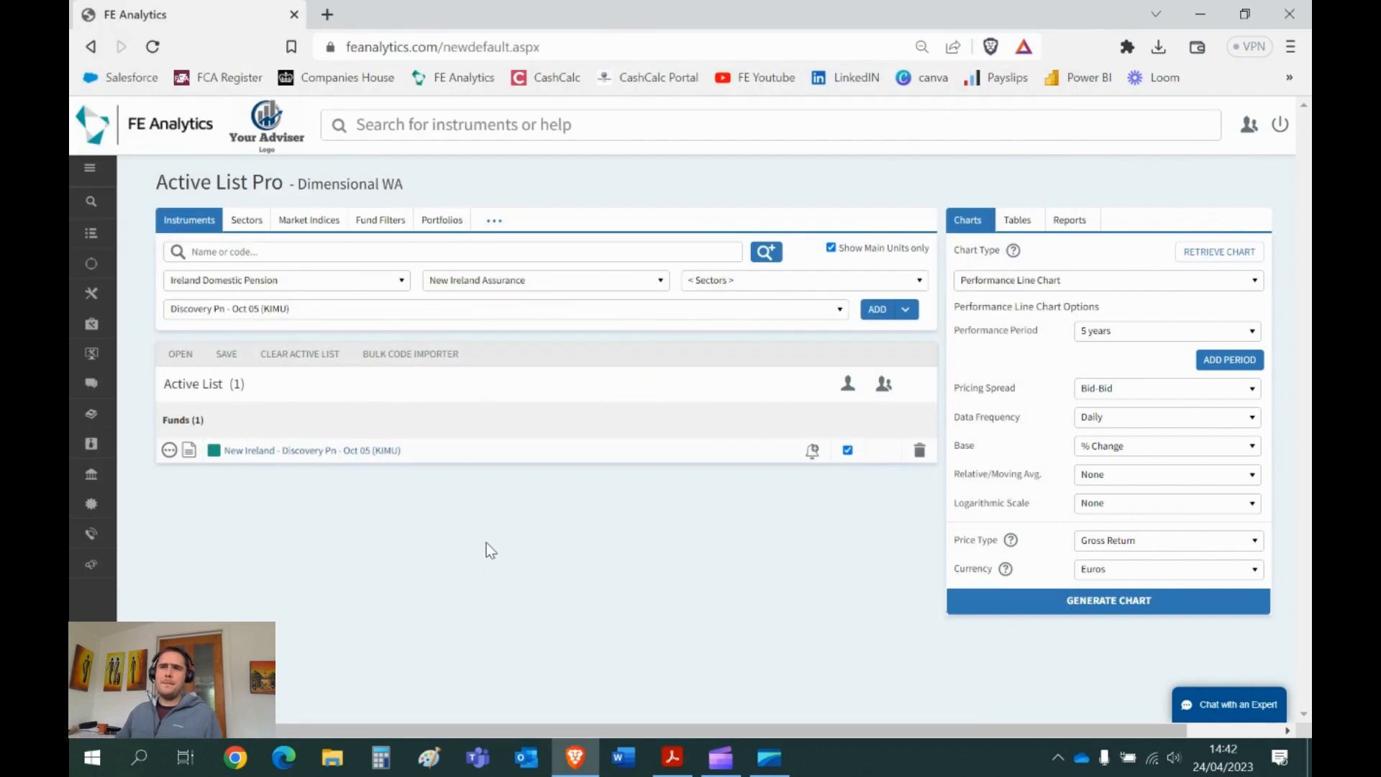
- Swap the Discovery fund for Ireland Offshore's World Allocation 60/40 - Sep 11 (09VT), found via 'world allocation'
click(919, 451)
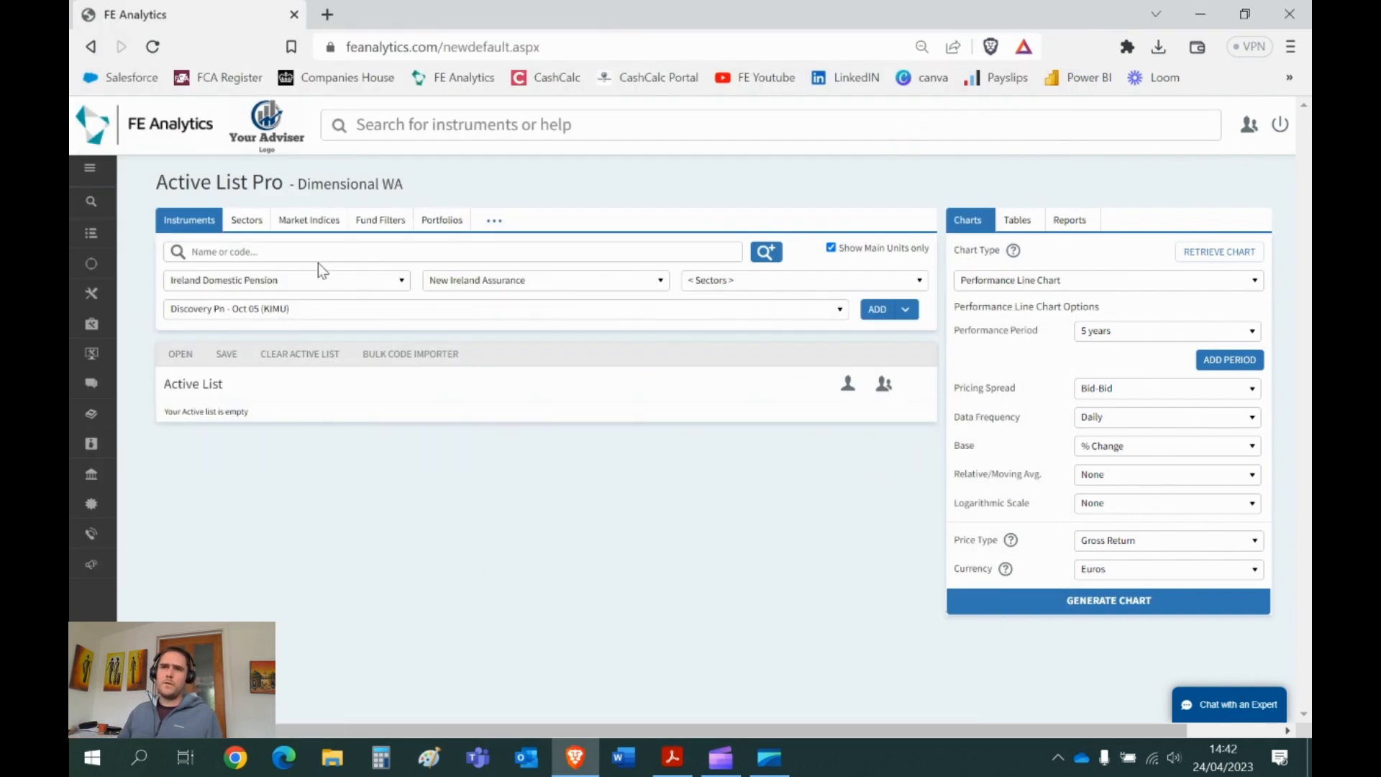
click(249, 287)
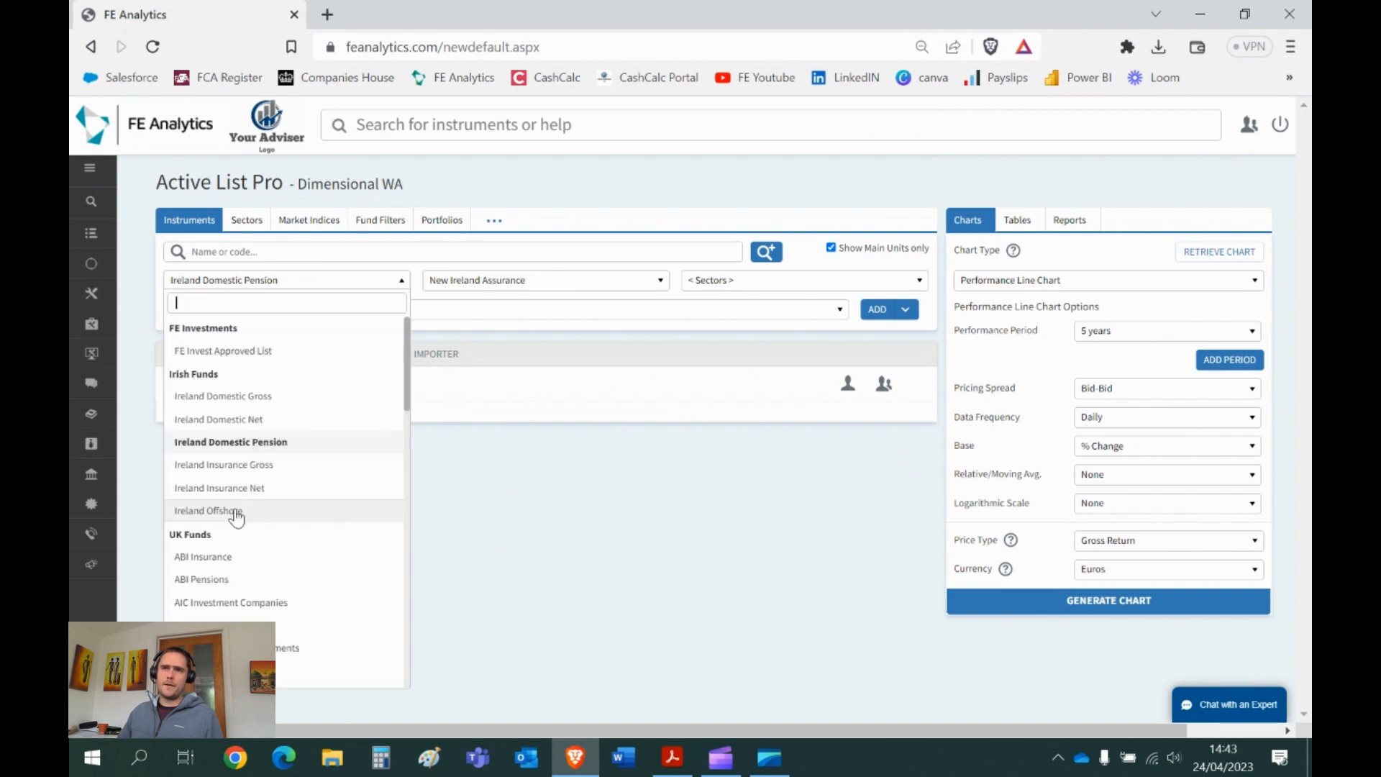
click(240, 512)
click(255, 253)
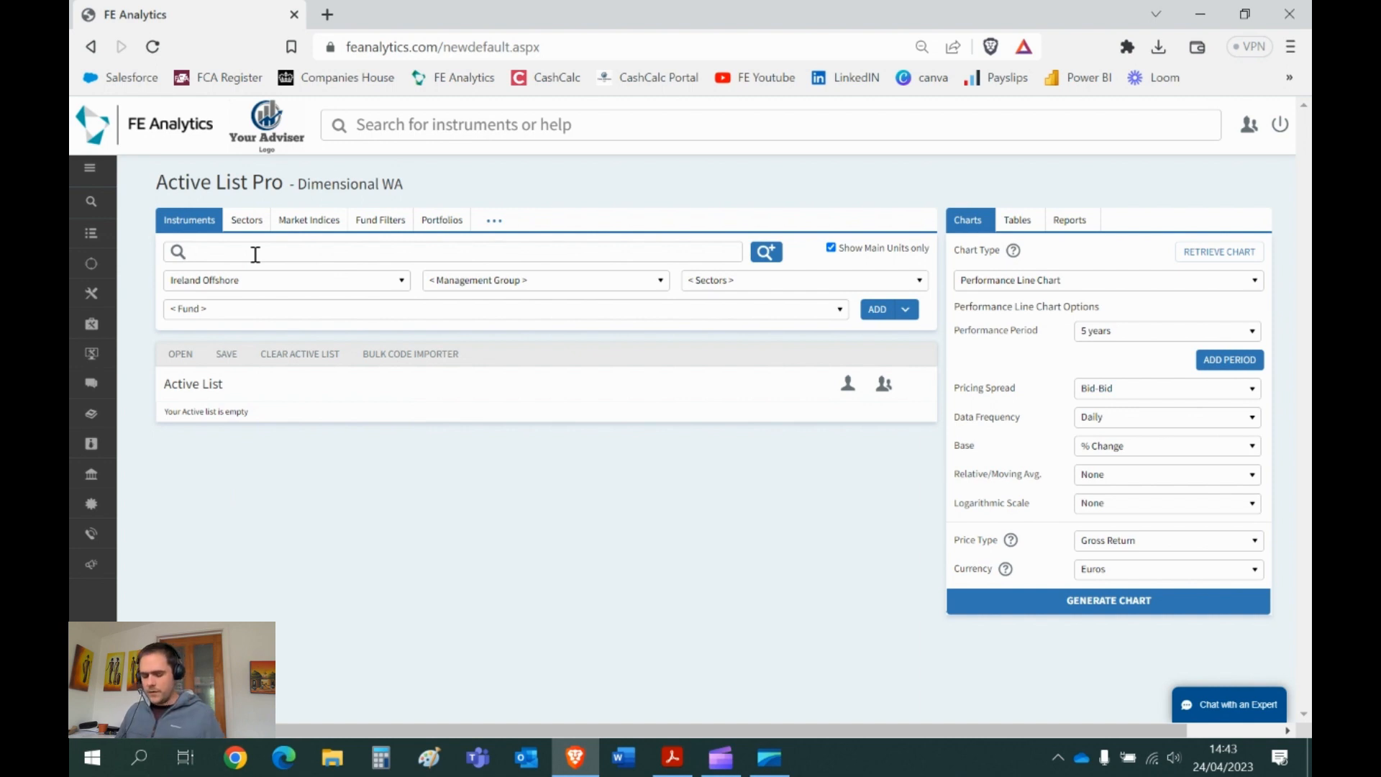
text(world allocation)
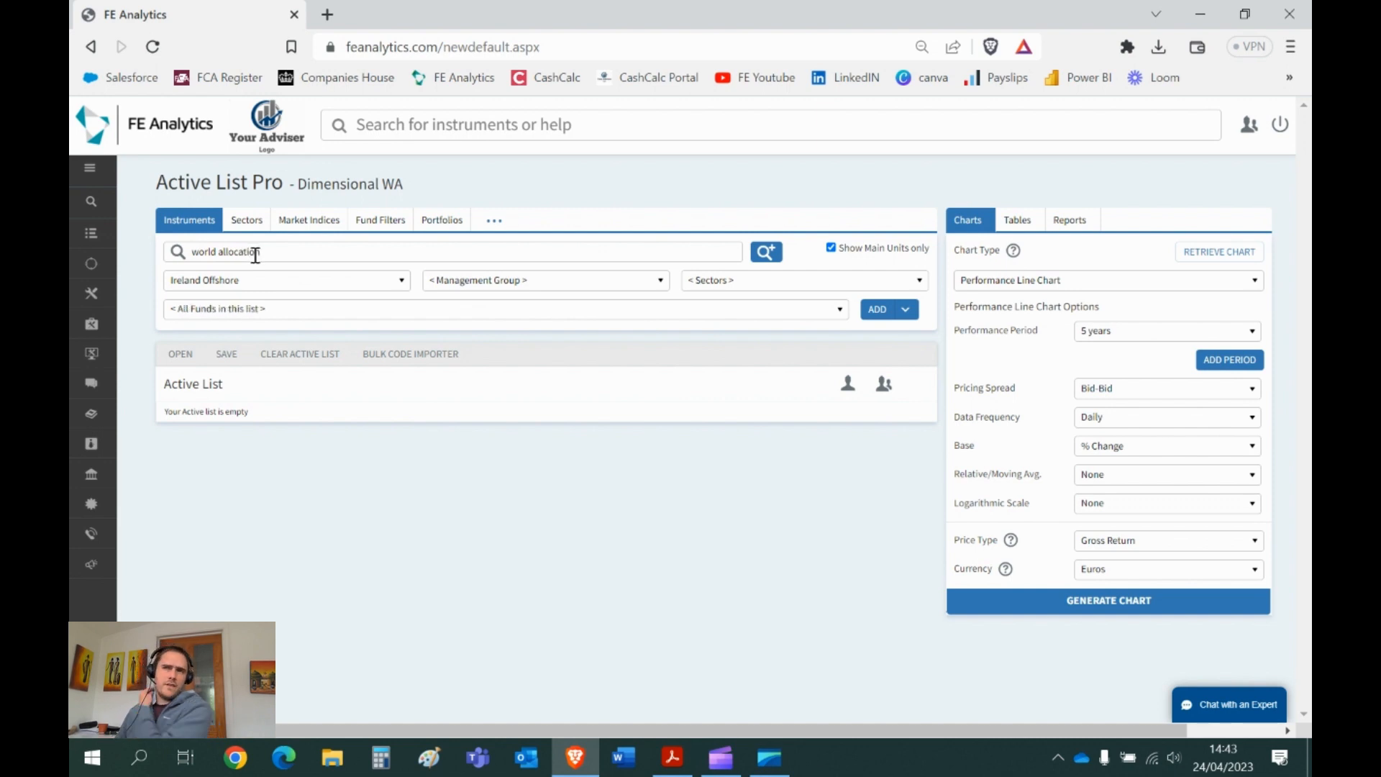
click(279, 317)
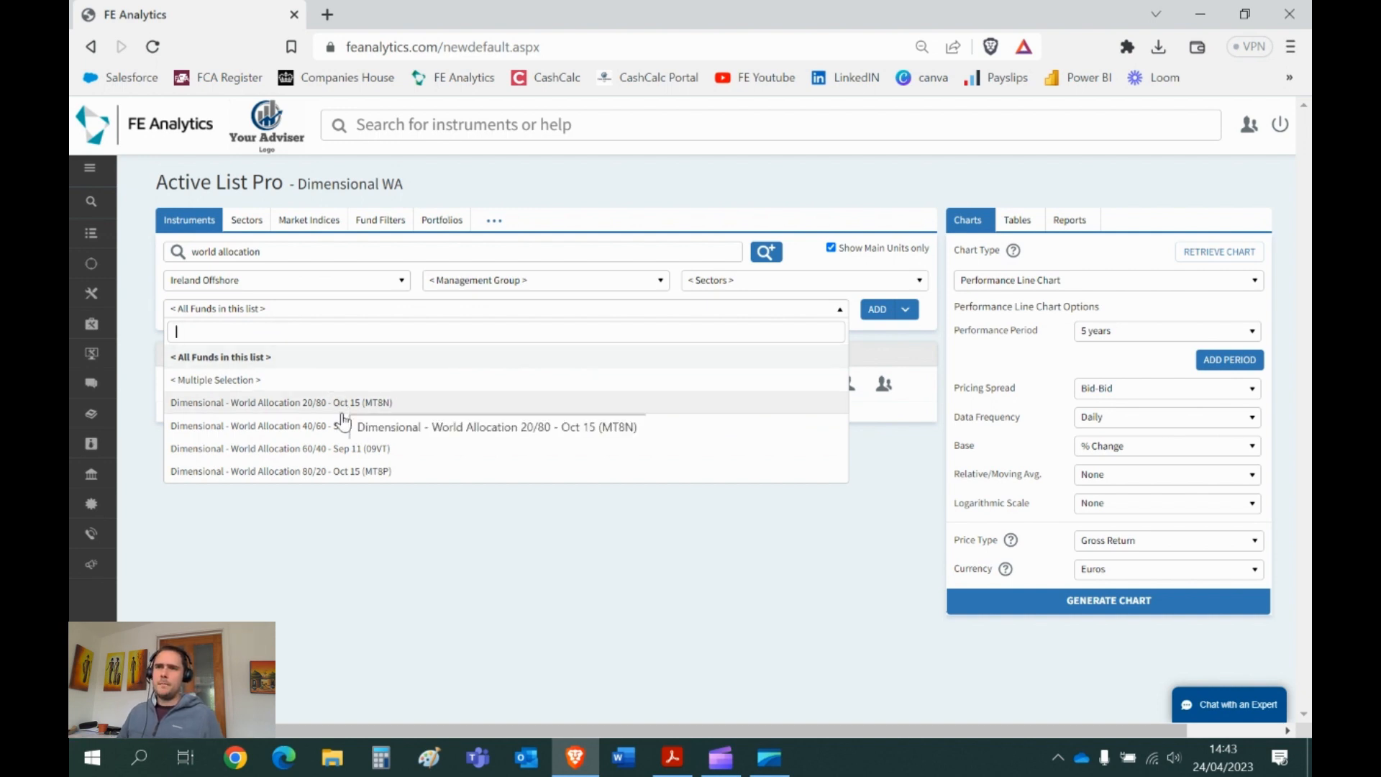
click(352, 449)
click(875, 312)
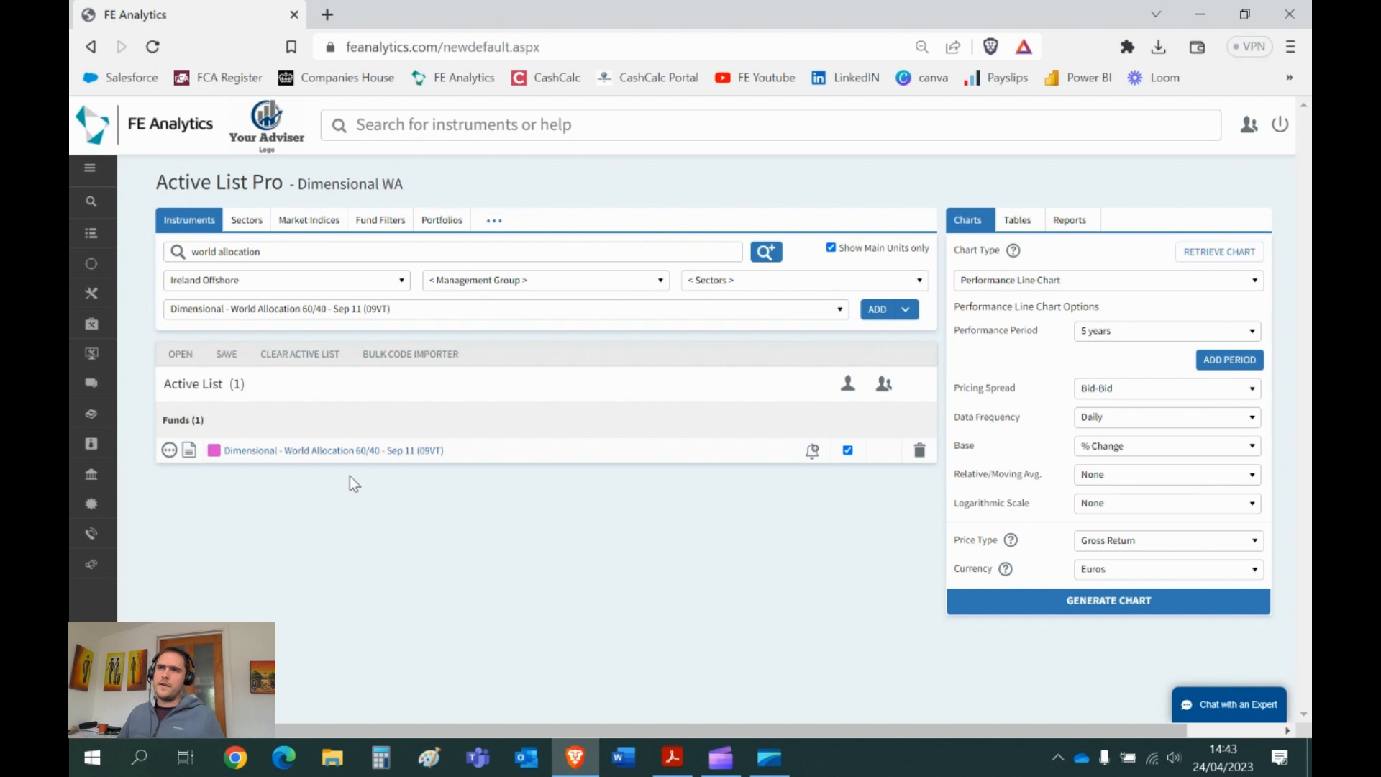
- Start a New Portfolio from the Portfolios options to open Portfolio Builder
click(440, 224)
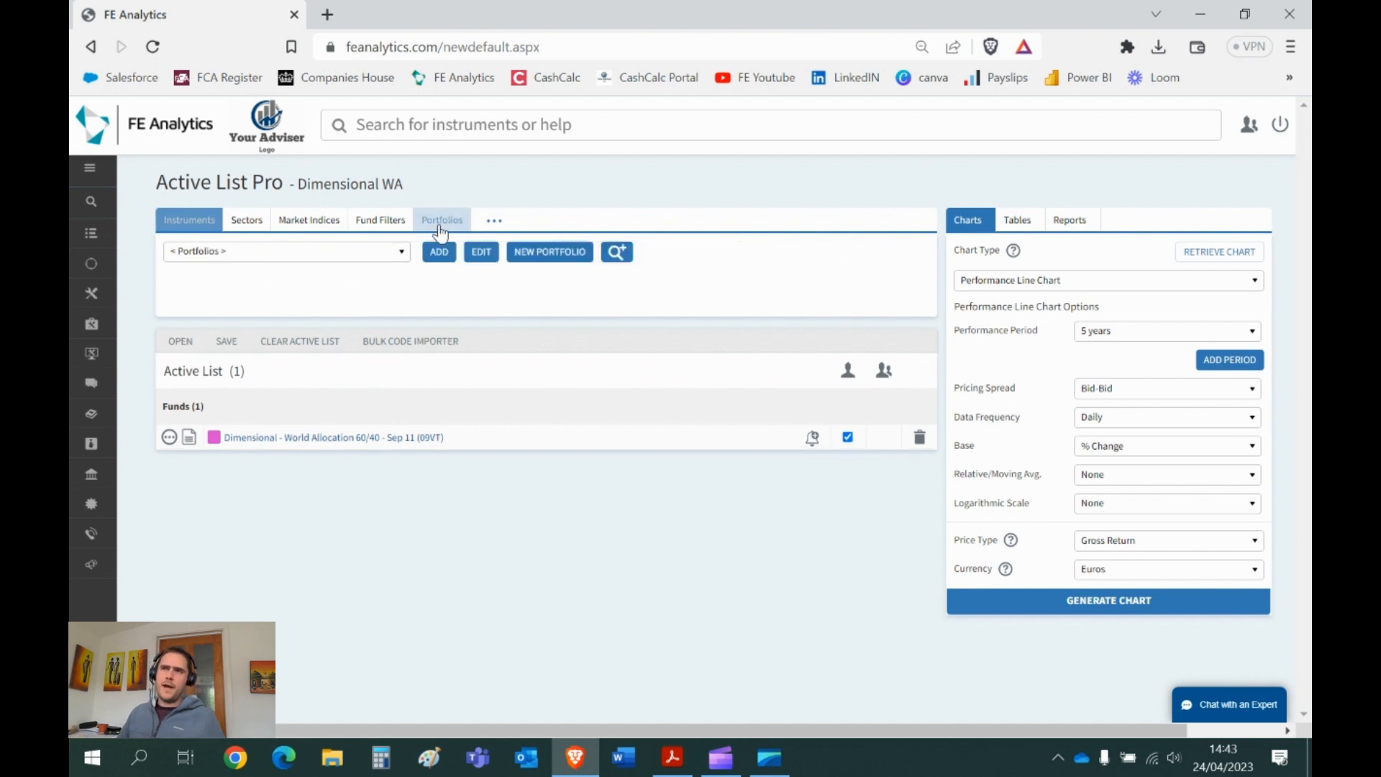
click(548, 256)
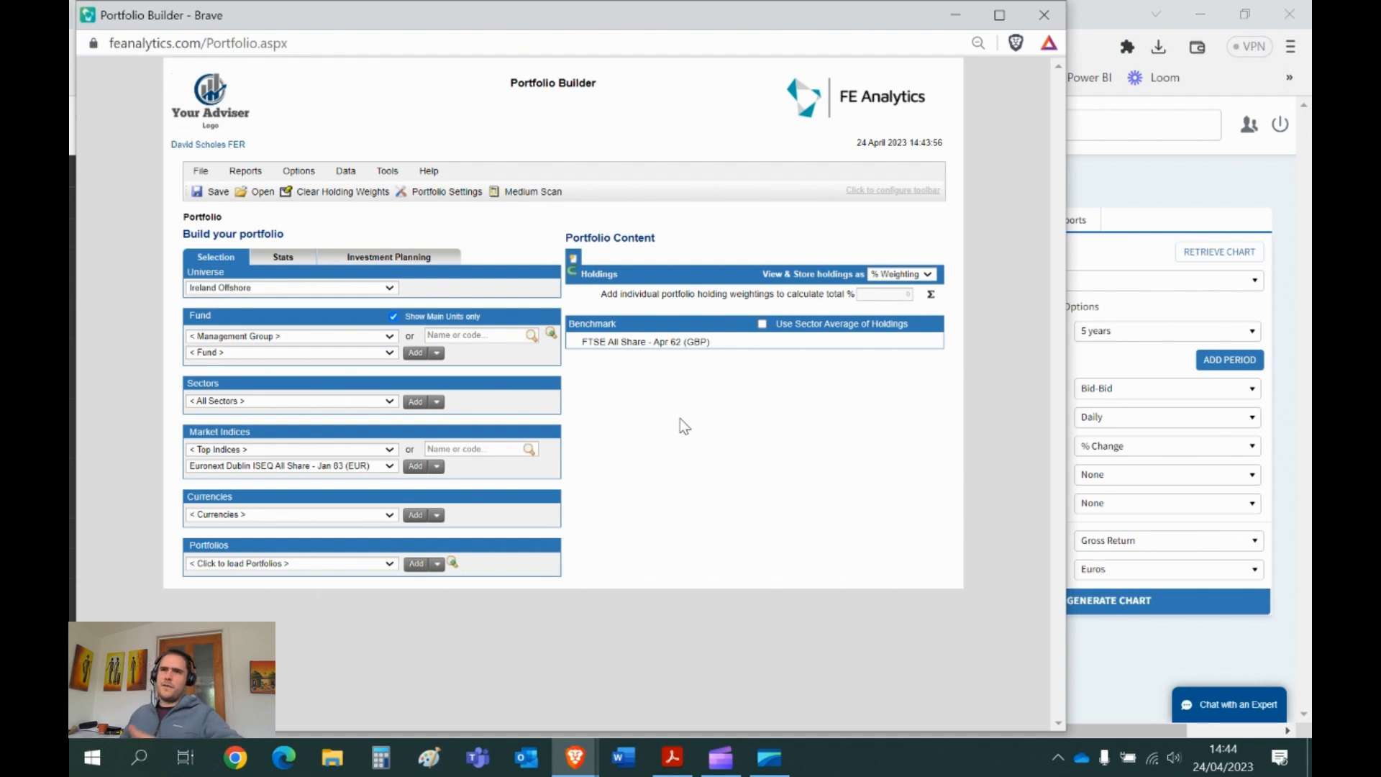
- Filter to Ireland Domestic Pension and New Ireland Assurance, then add Asia Pacific Equity Pn
click(268, 289)
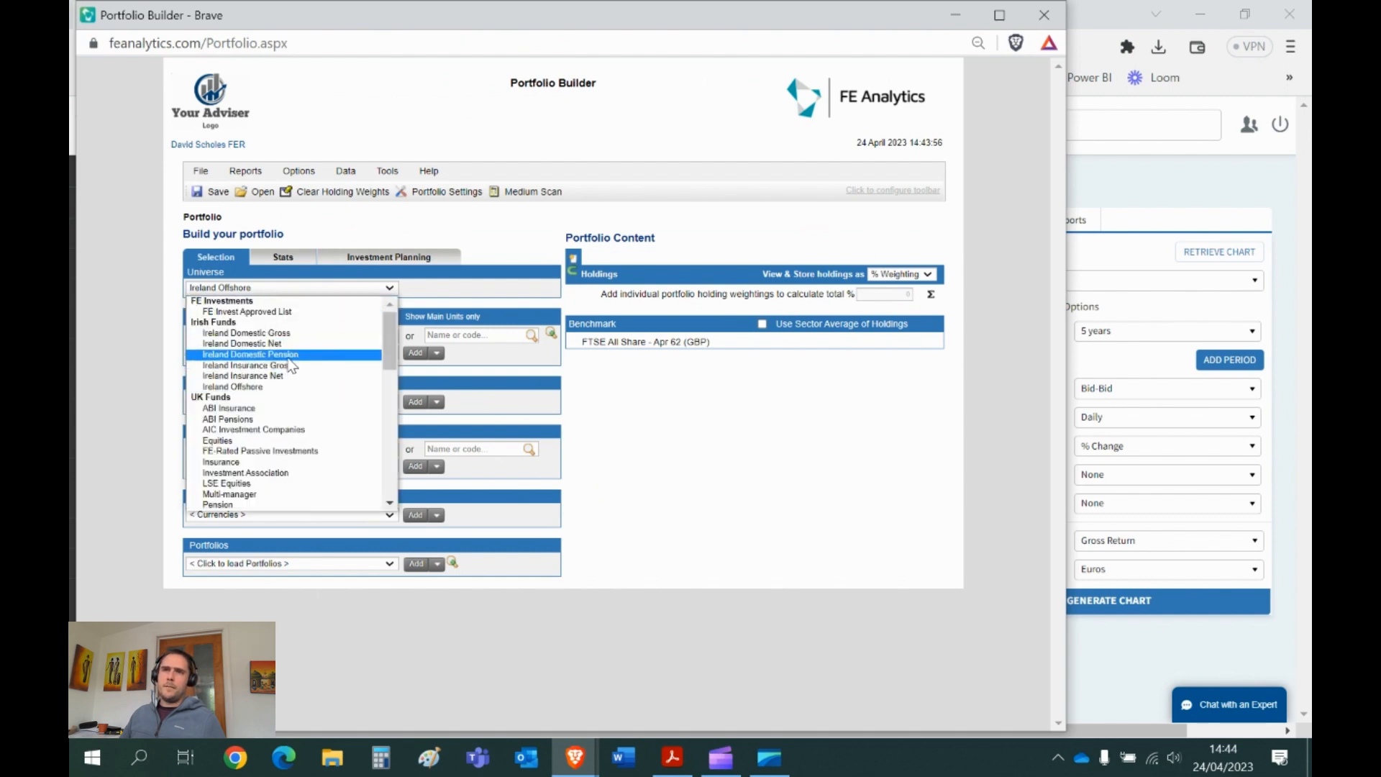
click(266, 354)
click(295, 336)
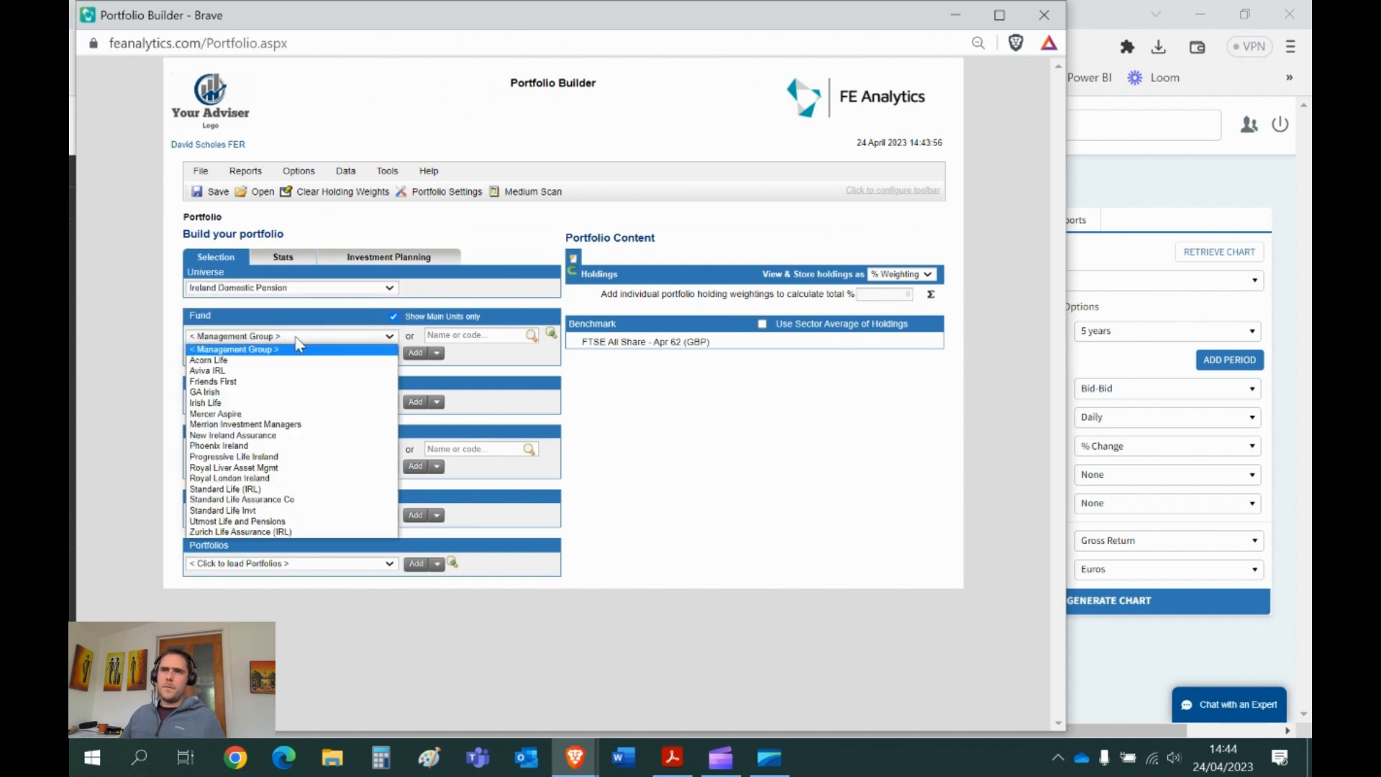
click(291, 435)
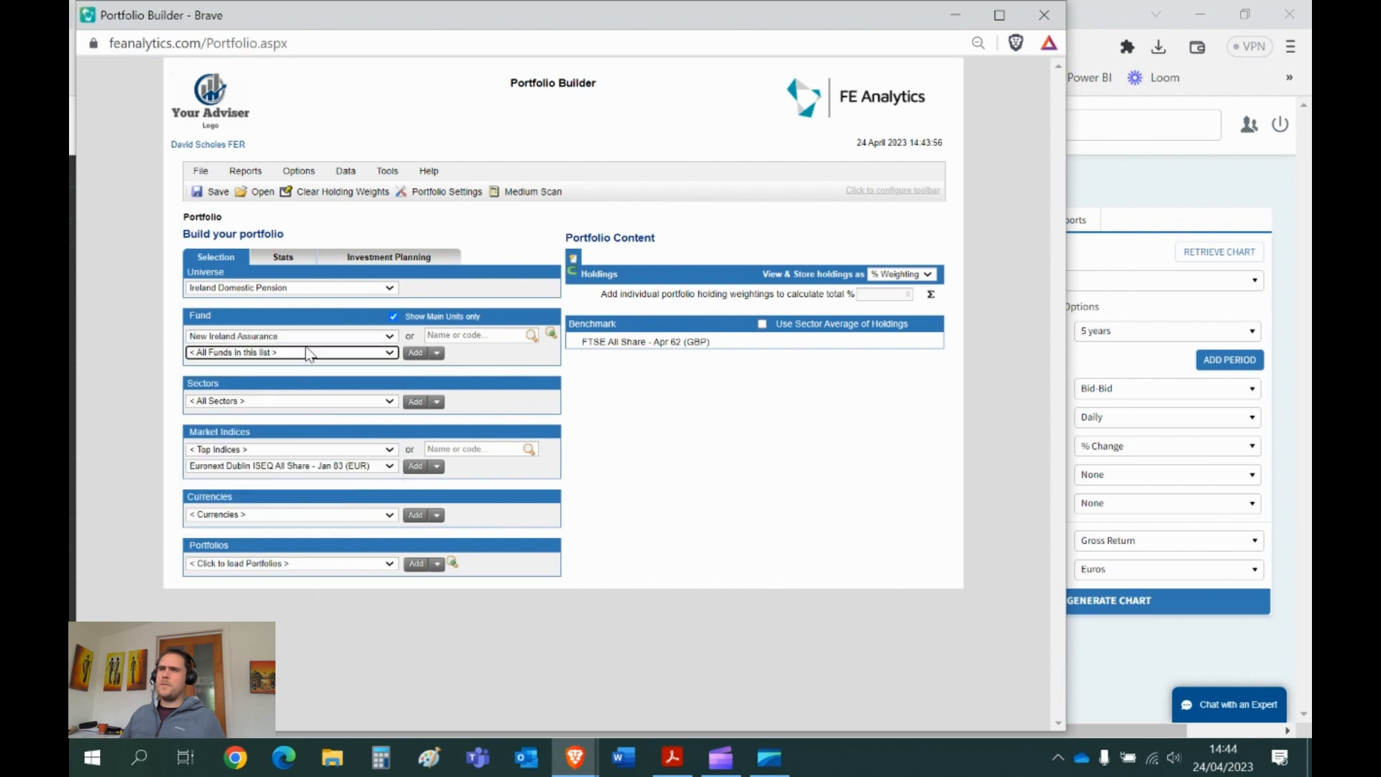
click(309, 353)
click(296, 410)
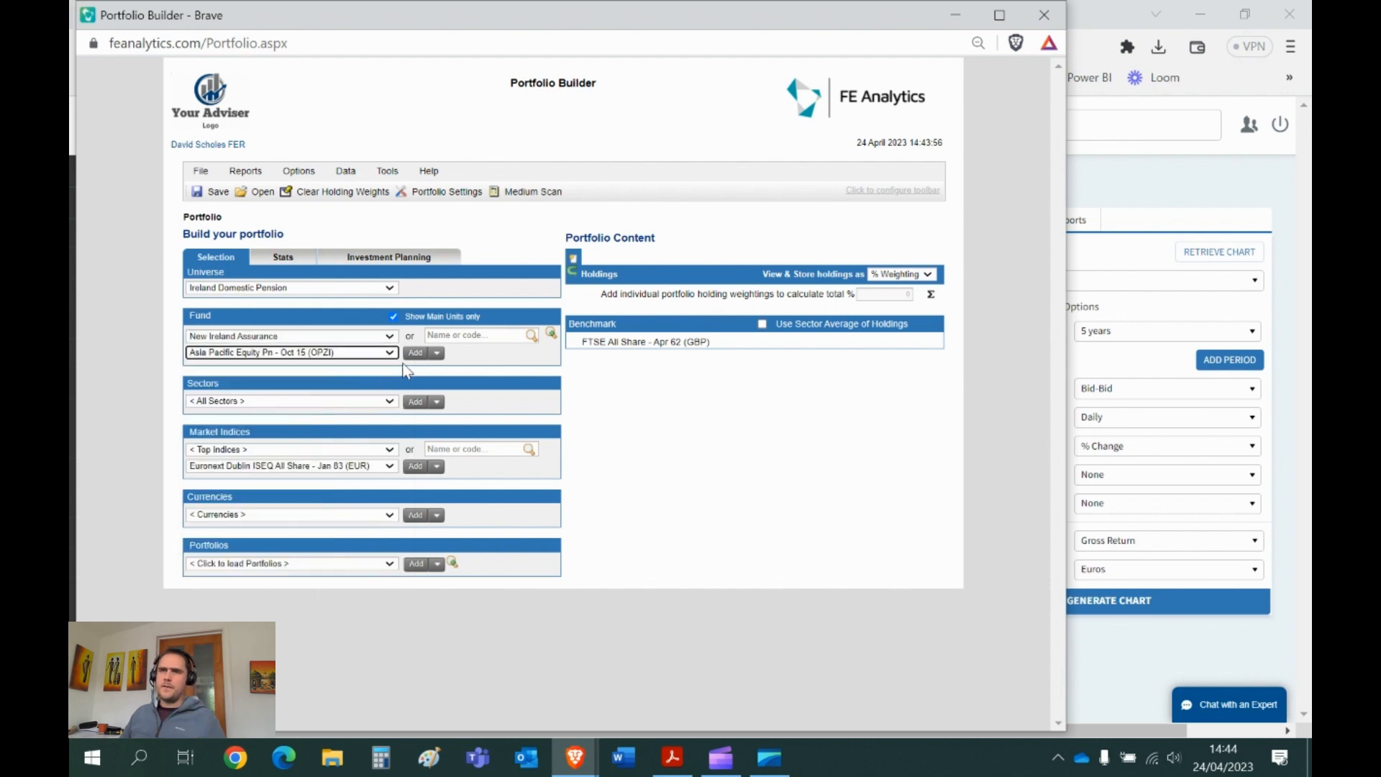
click(416, 353)
- Add Davy Corporate Bond Pn, Elements Alpha Pn and Davy Defensive High Yield Pn to the holdings
click(384, 354)
click(345, 458)
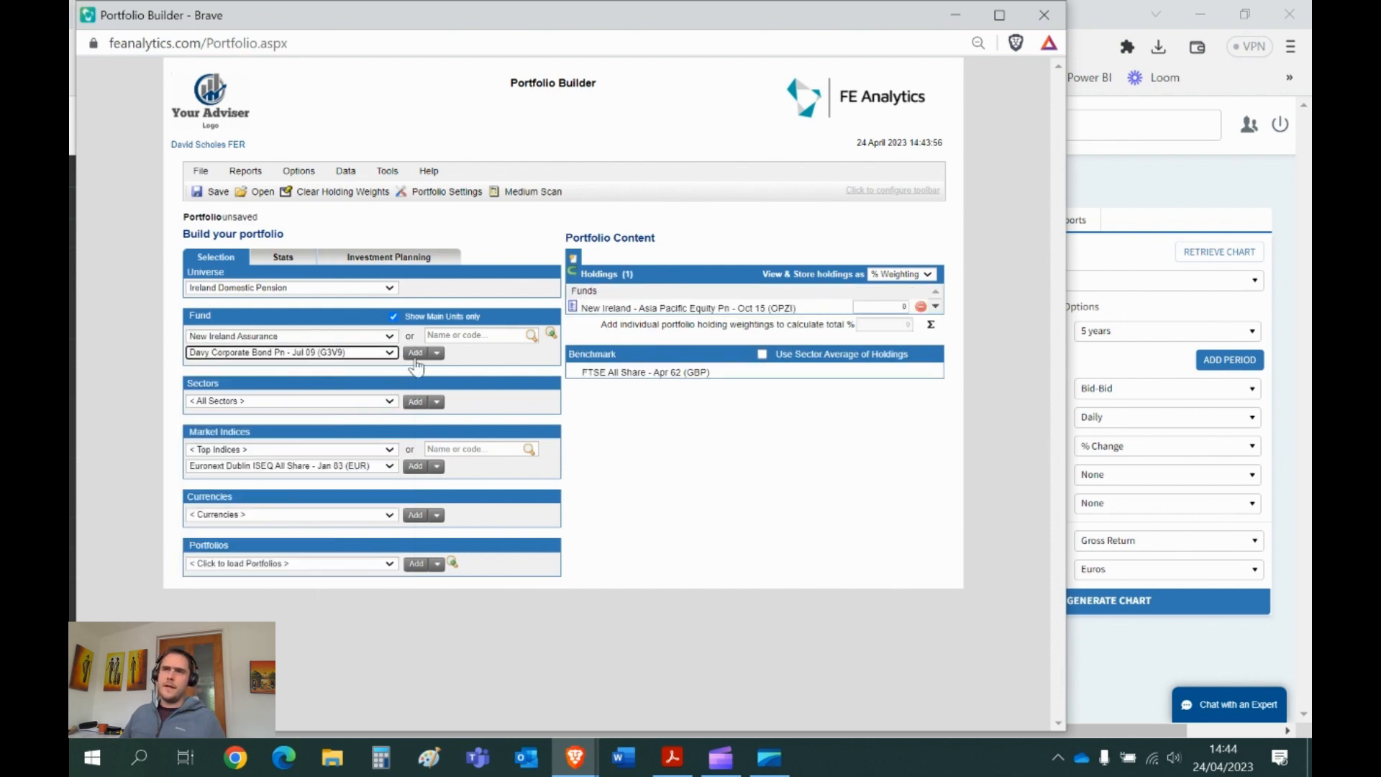
click(416, 352)
click(389, 353)
click(357, 466)
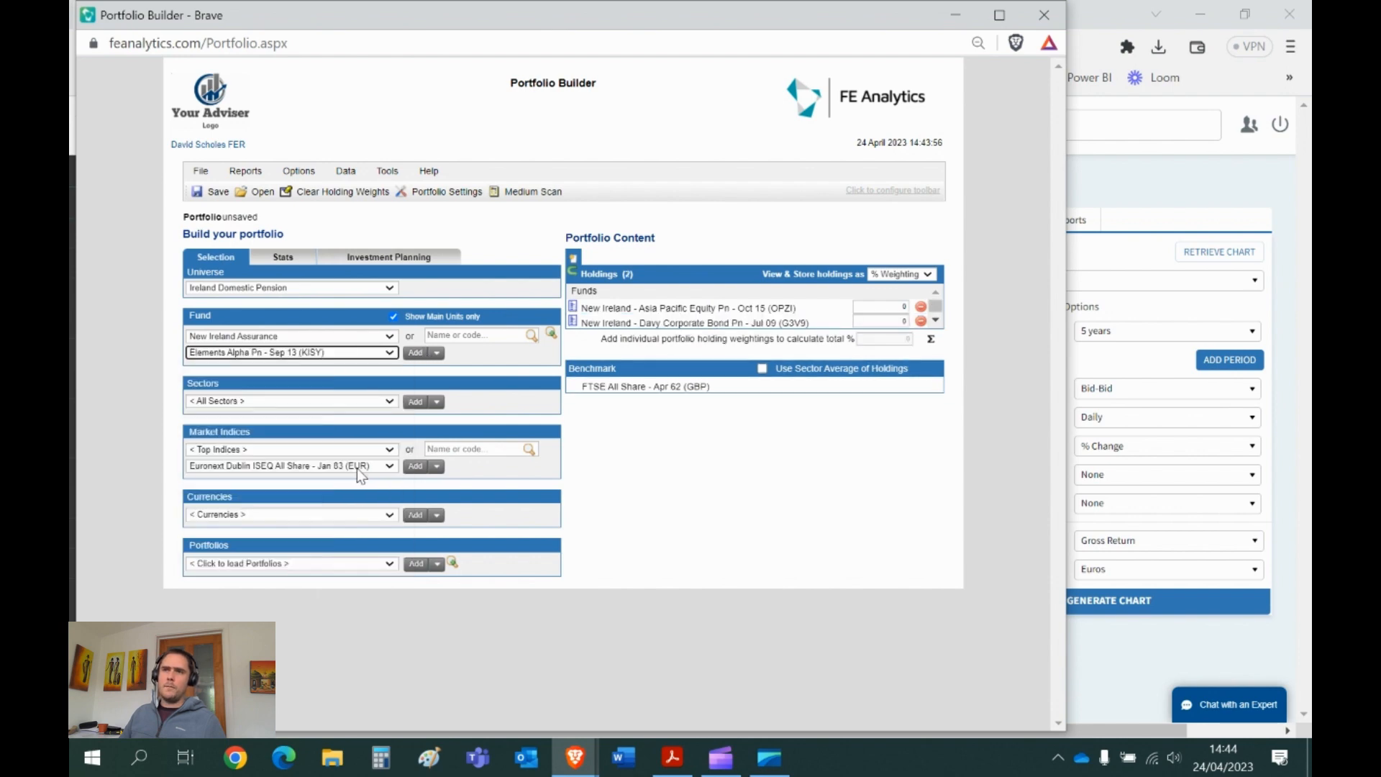
click(416, 353)
click(387, 353)
click(288, 495)
click(416, 353)
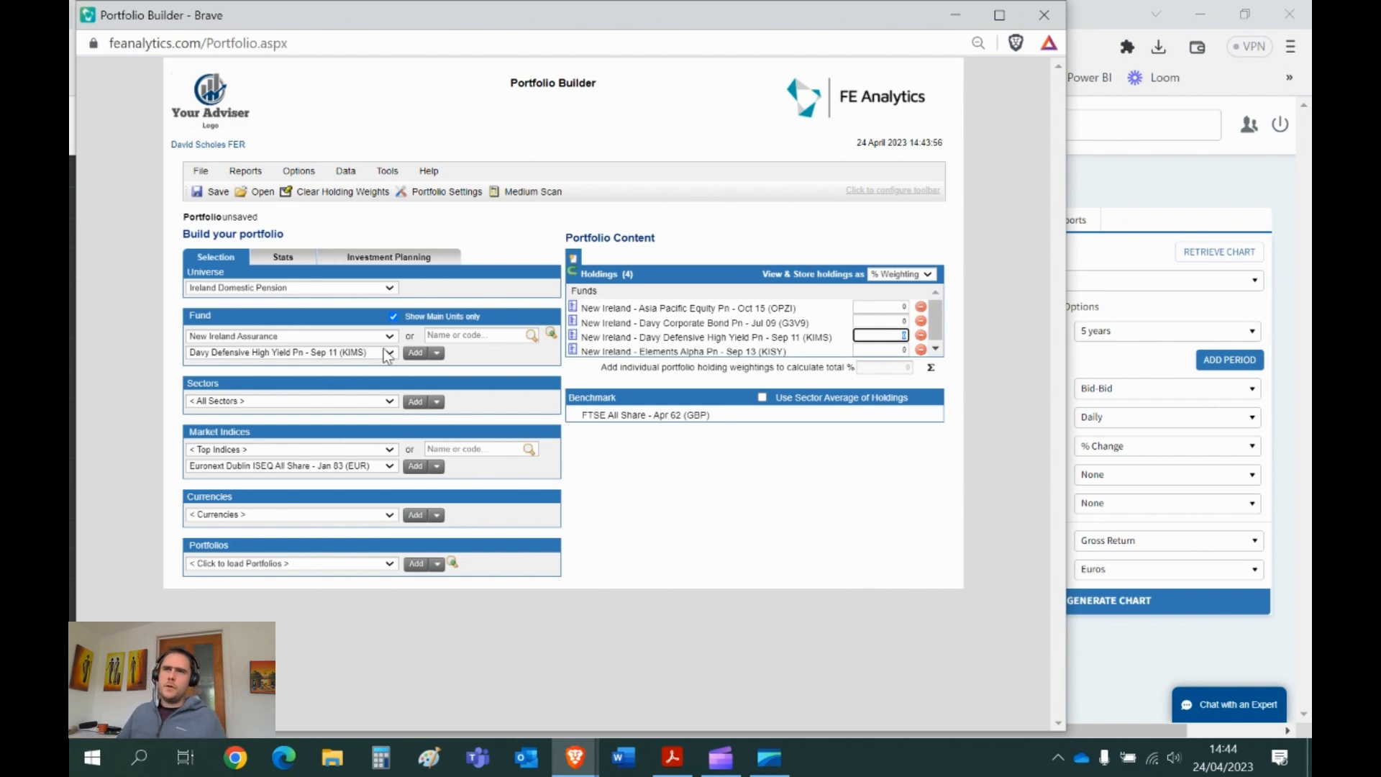
click(325, 289)
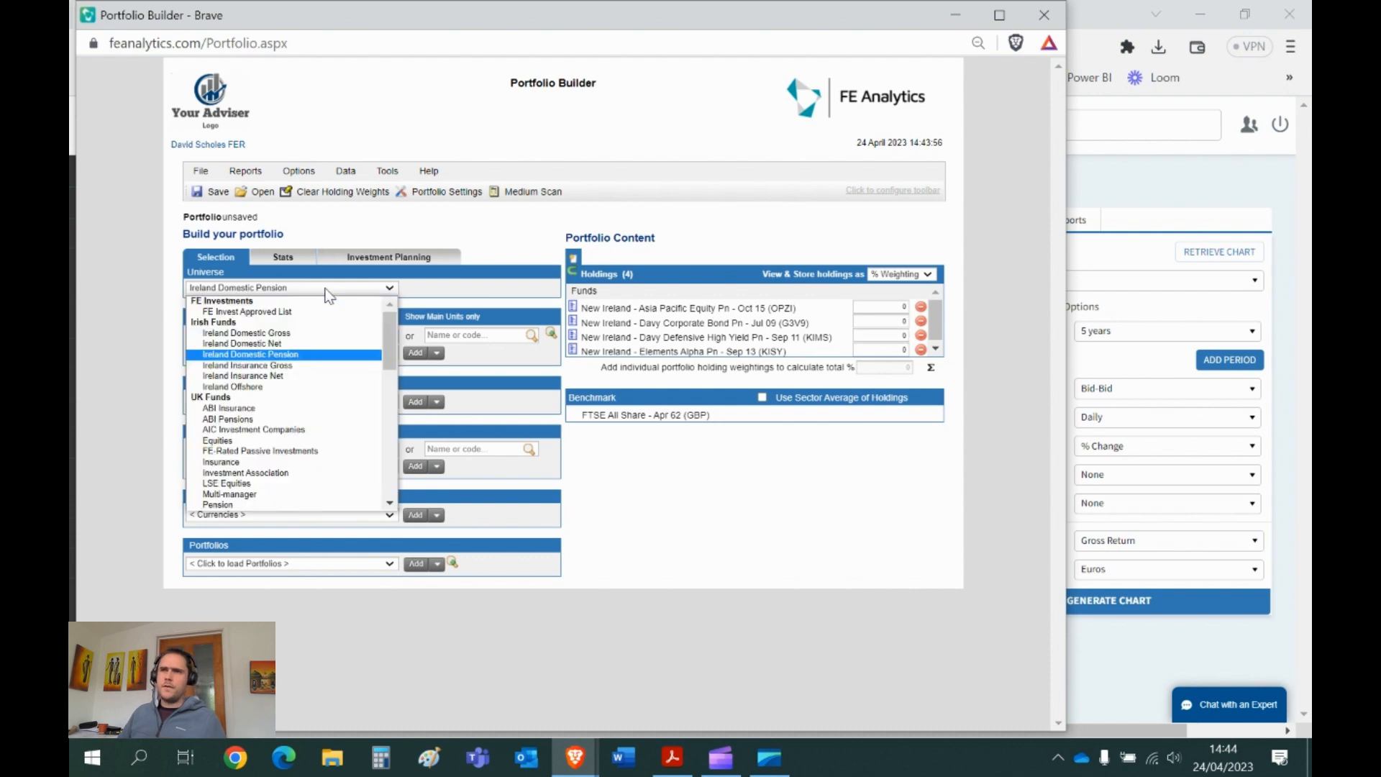
- Switch the portfolio universe to US Equities
scroll(288, 359, up, 3)
drag(390, 330, 390, 457)
click(312, 506)
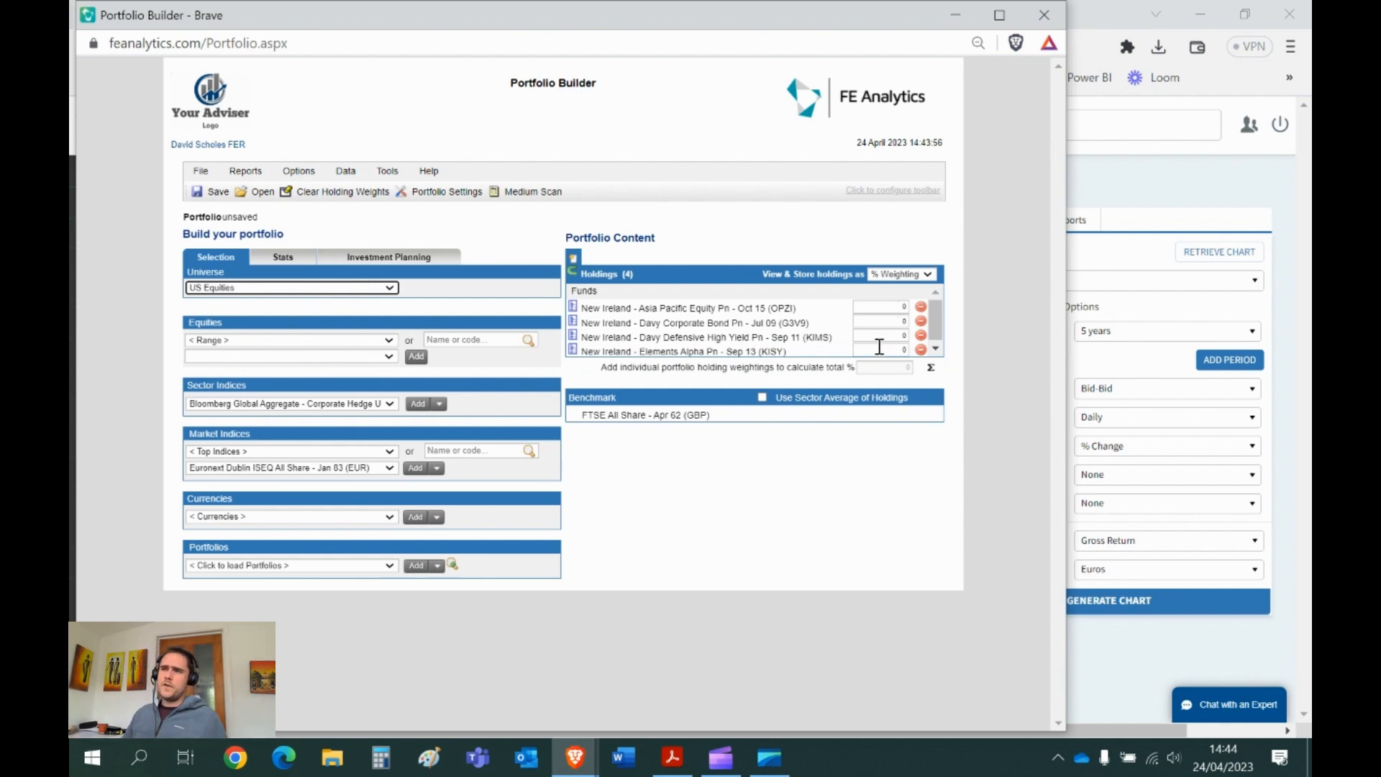
- Store holdings as values and enter 6543, 3456, 76543 and 467 for the four funds
click(899, 275)
click(892, 298)
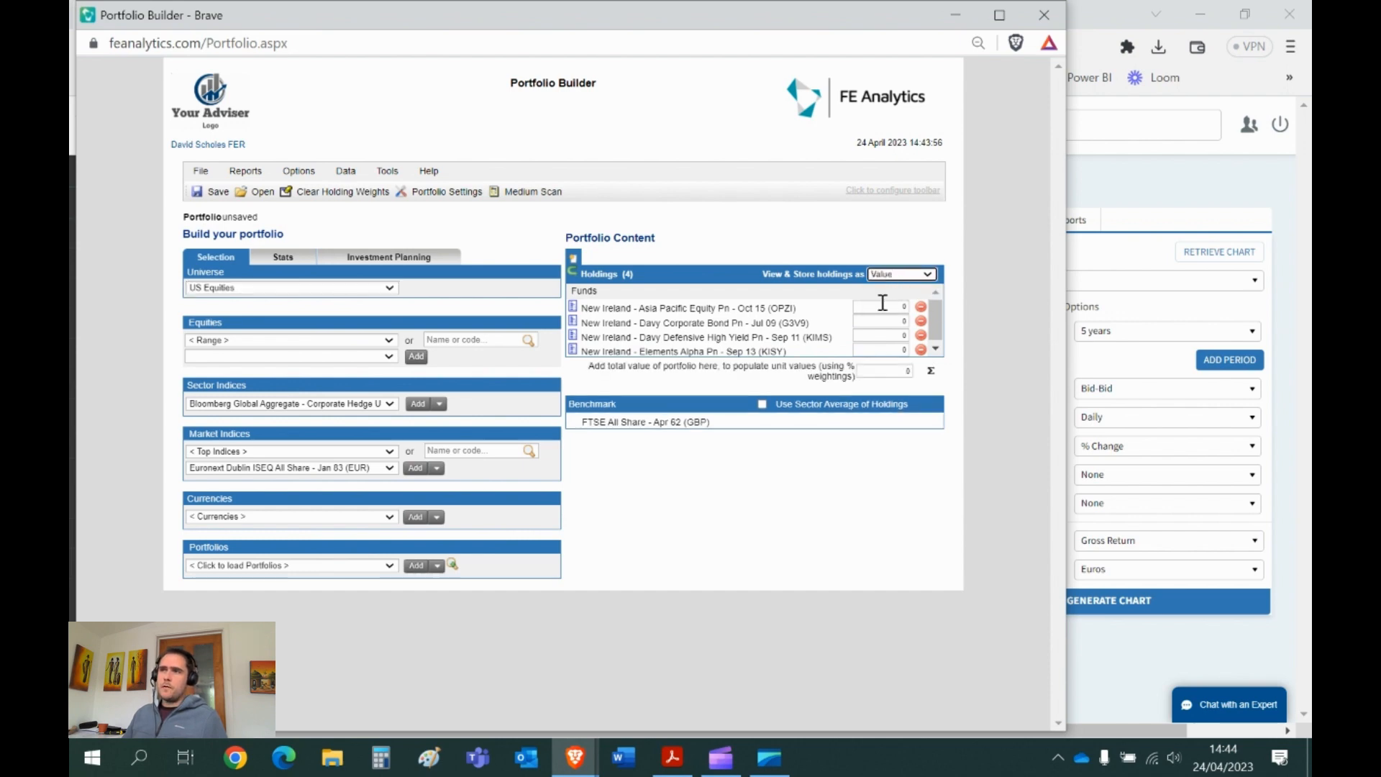
click(883, 304)
text(6543)
click(874, 321)
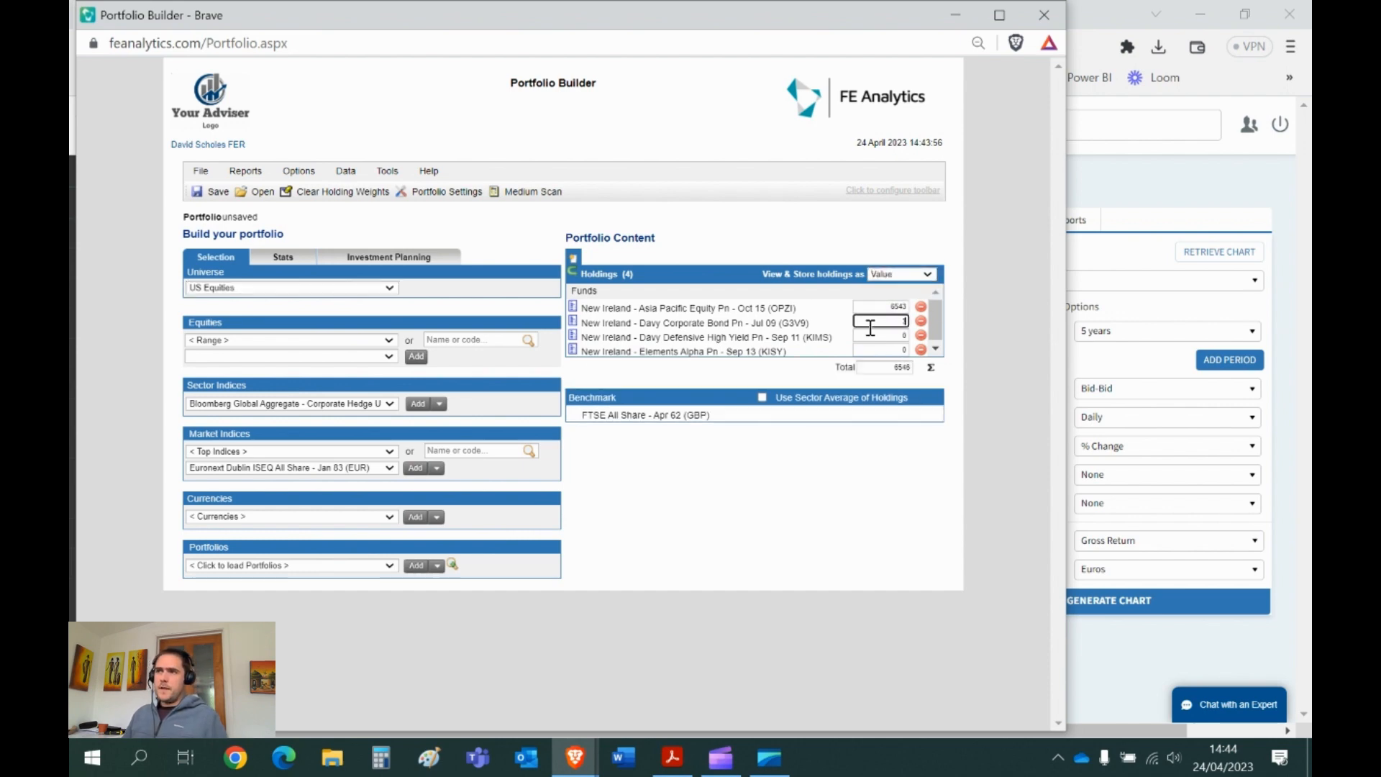
text(3456)
click(876, 335)
text(76543)
click(879, 350)
text(467)
- Display the holdings as % Weighting and review the first three weights
click(908, 279)
click(905, 309)
click(895, 308)
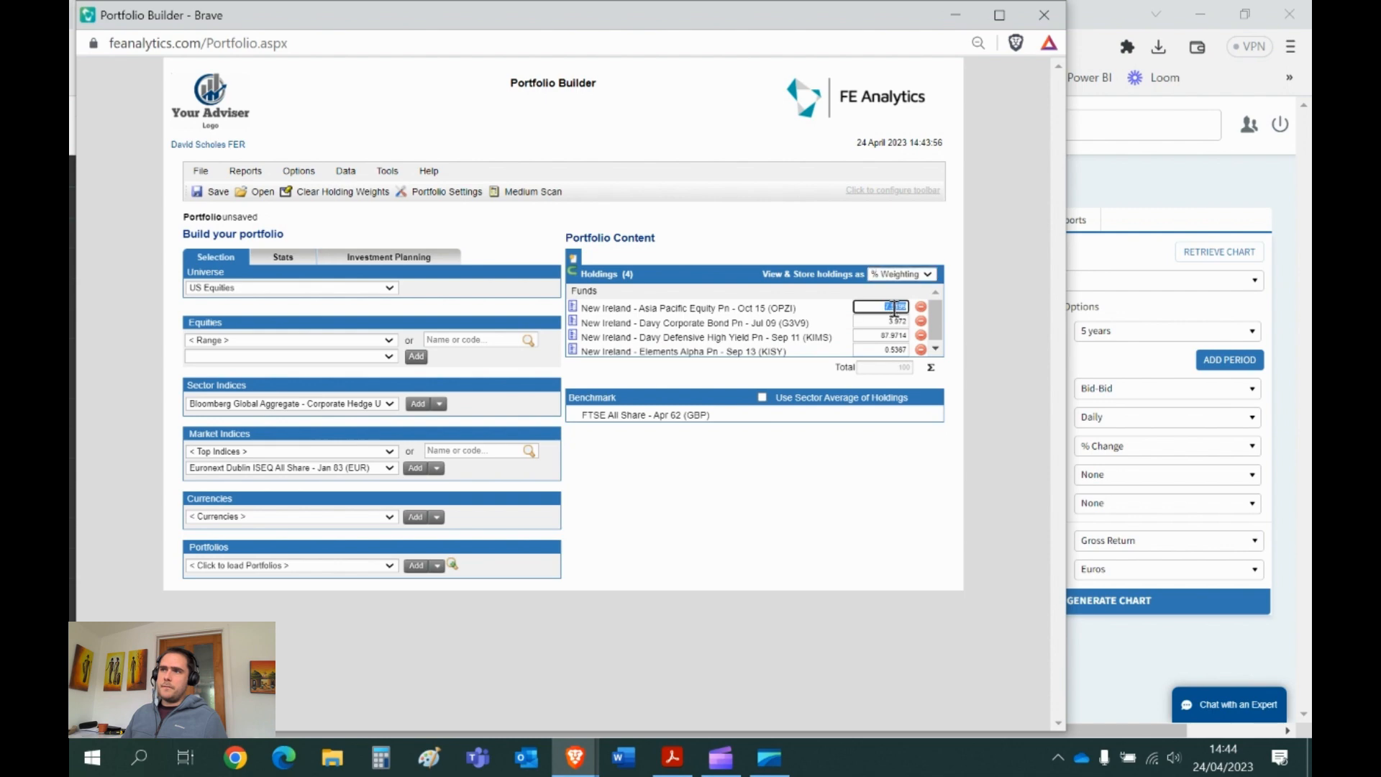
click(894, 322)
click(887, 336)
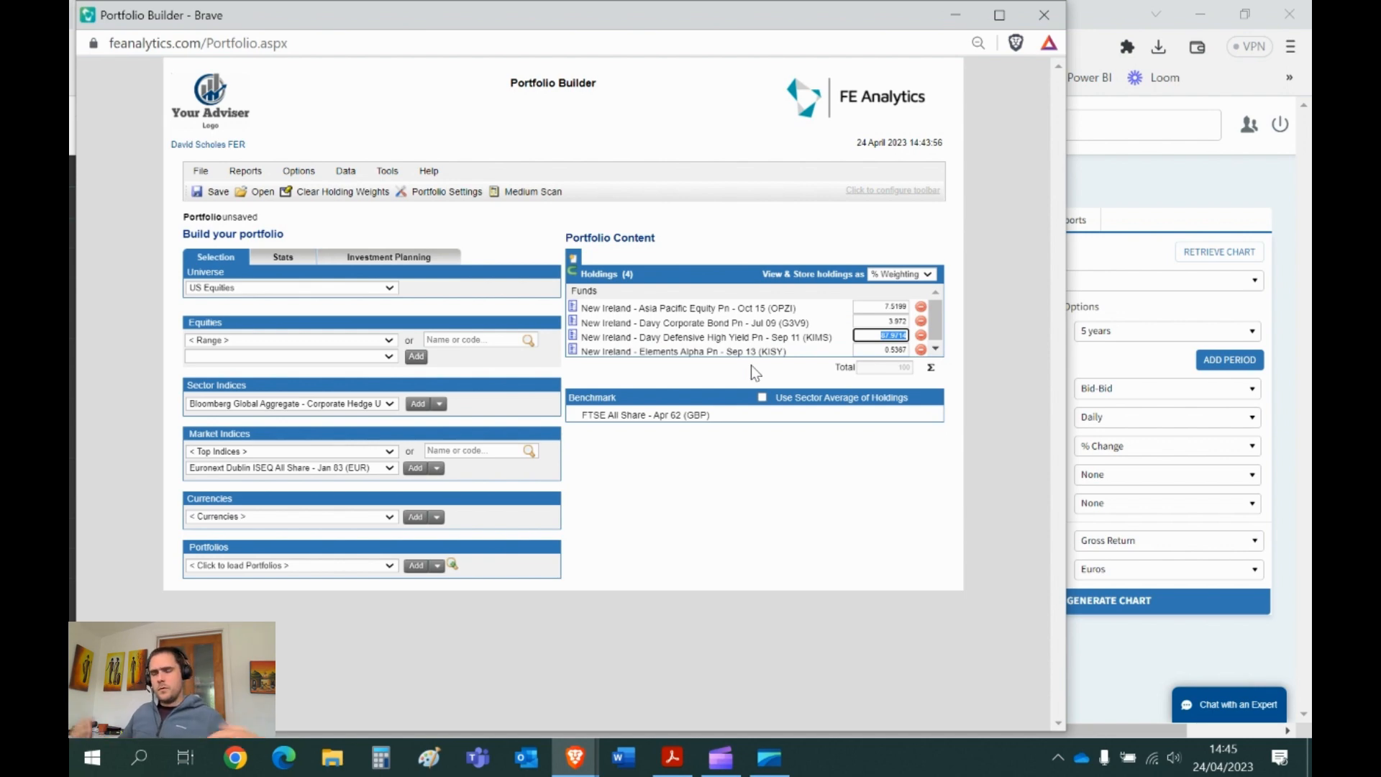
- Enter 0.7 as the Additional Charge% in Portfolio Settings and confirm
click(454, 193)
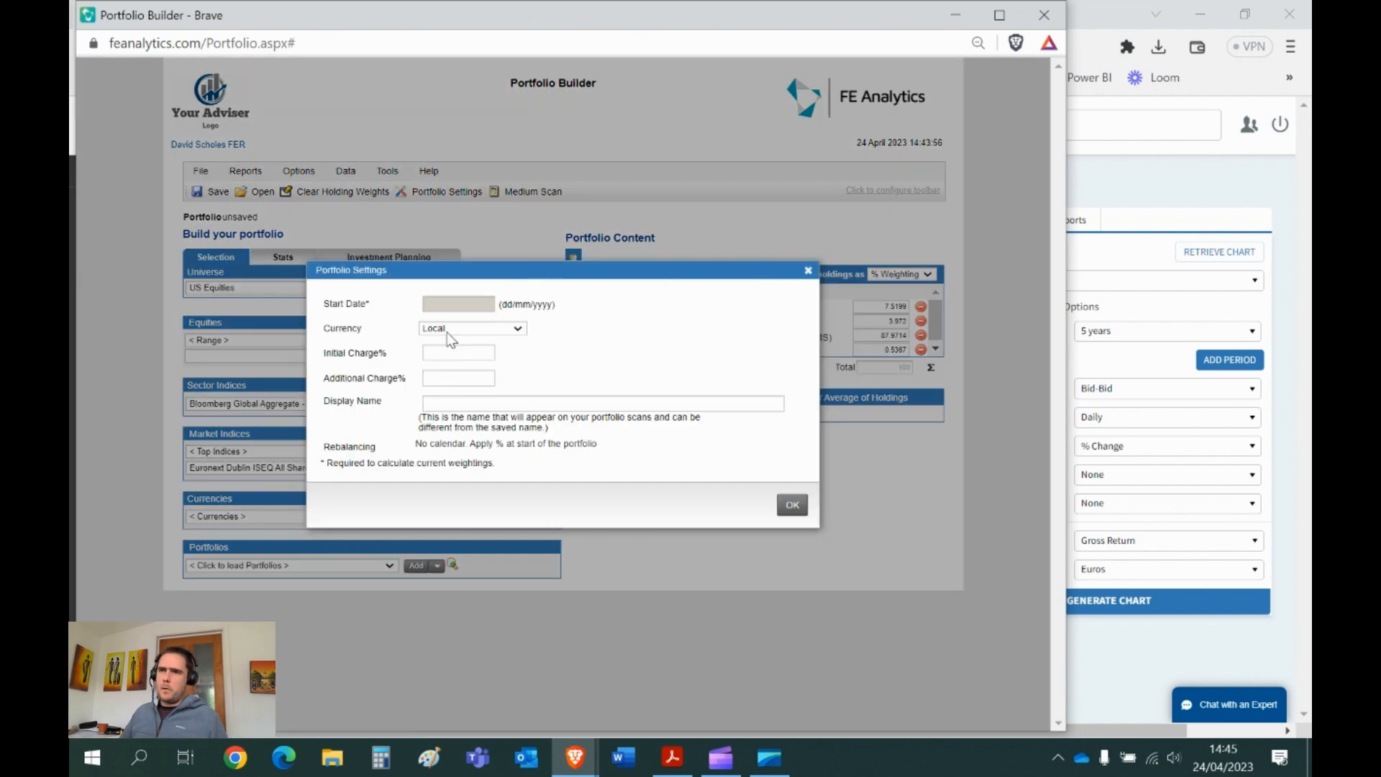
double_click(395, 378)
triple_click(395, 379)
click(441, 378)
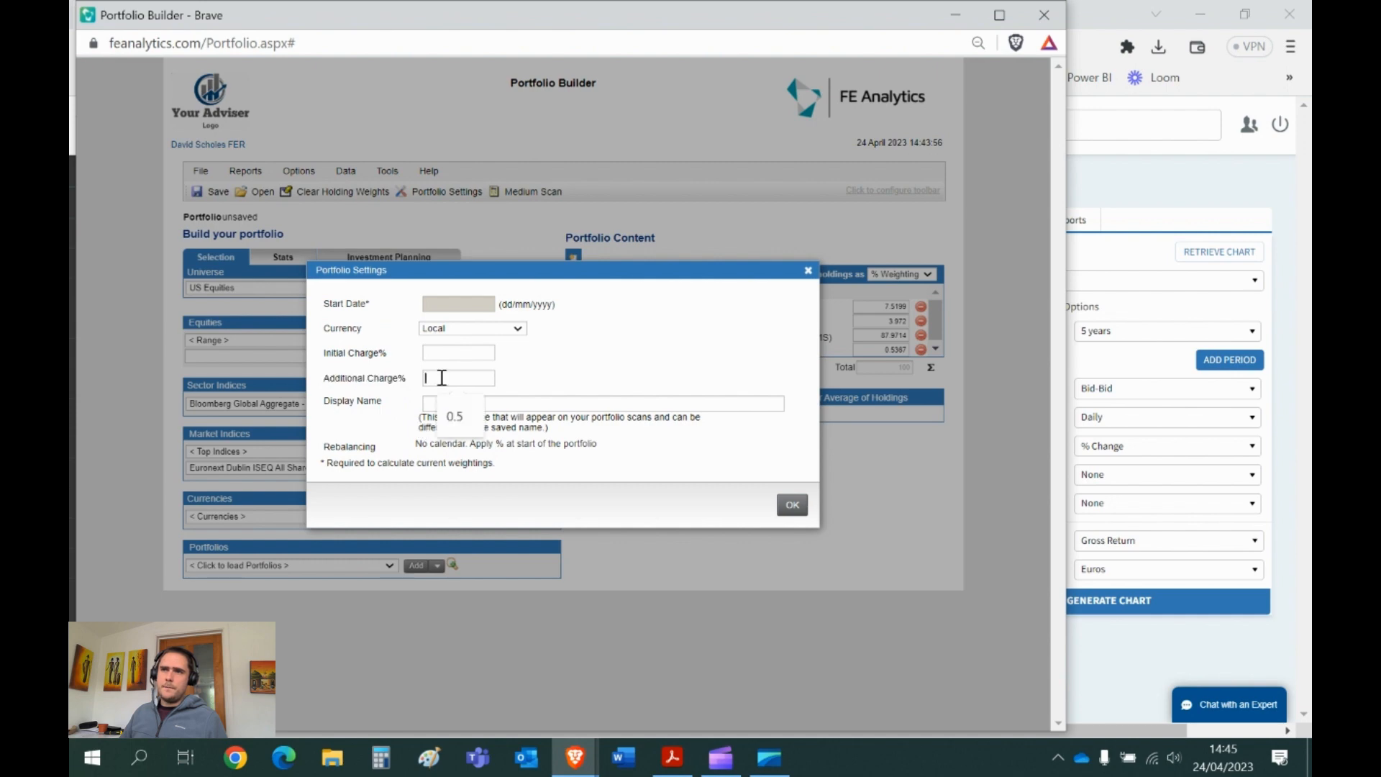
text(0.)
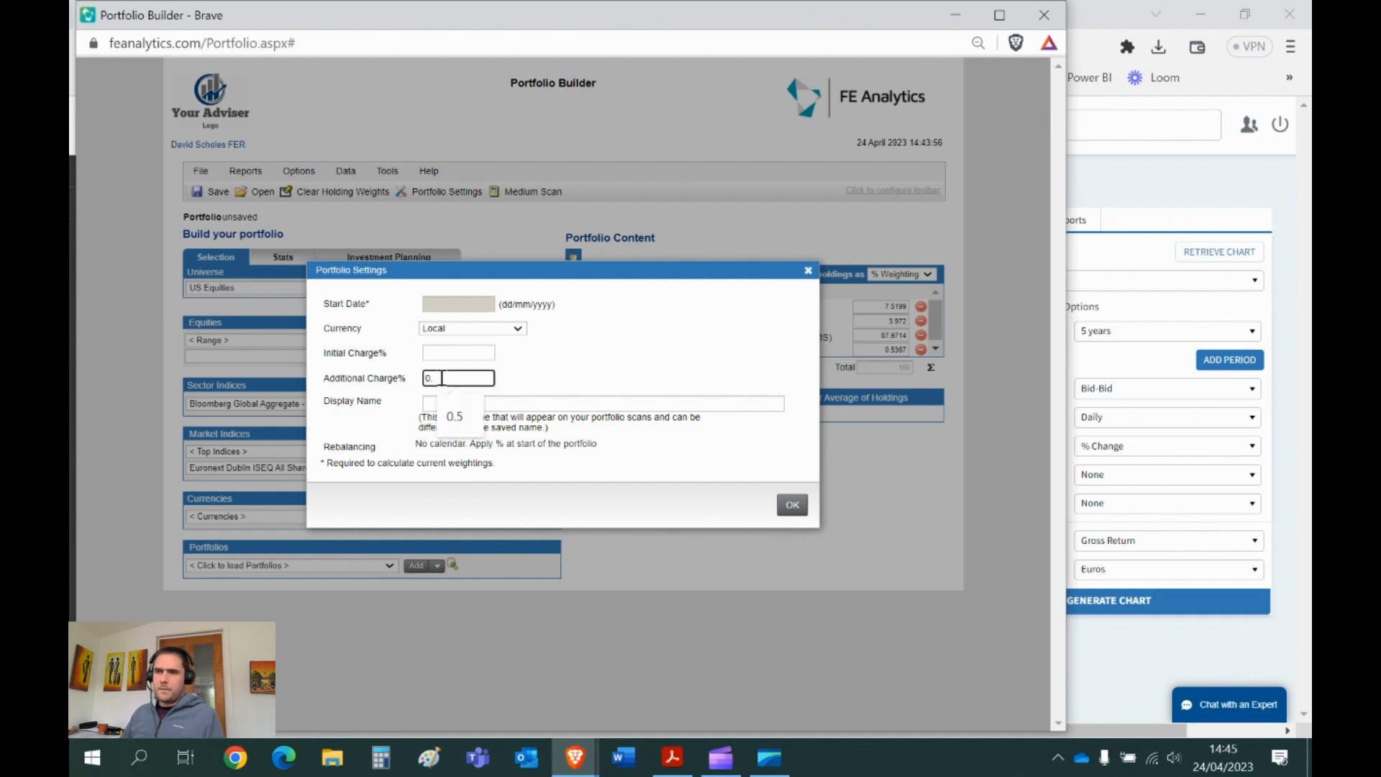
text(7)
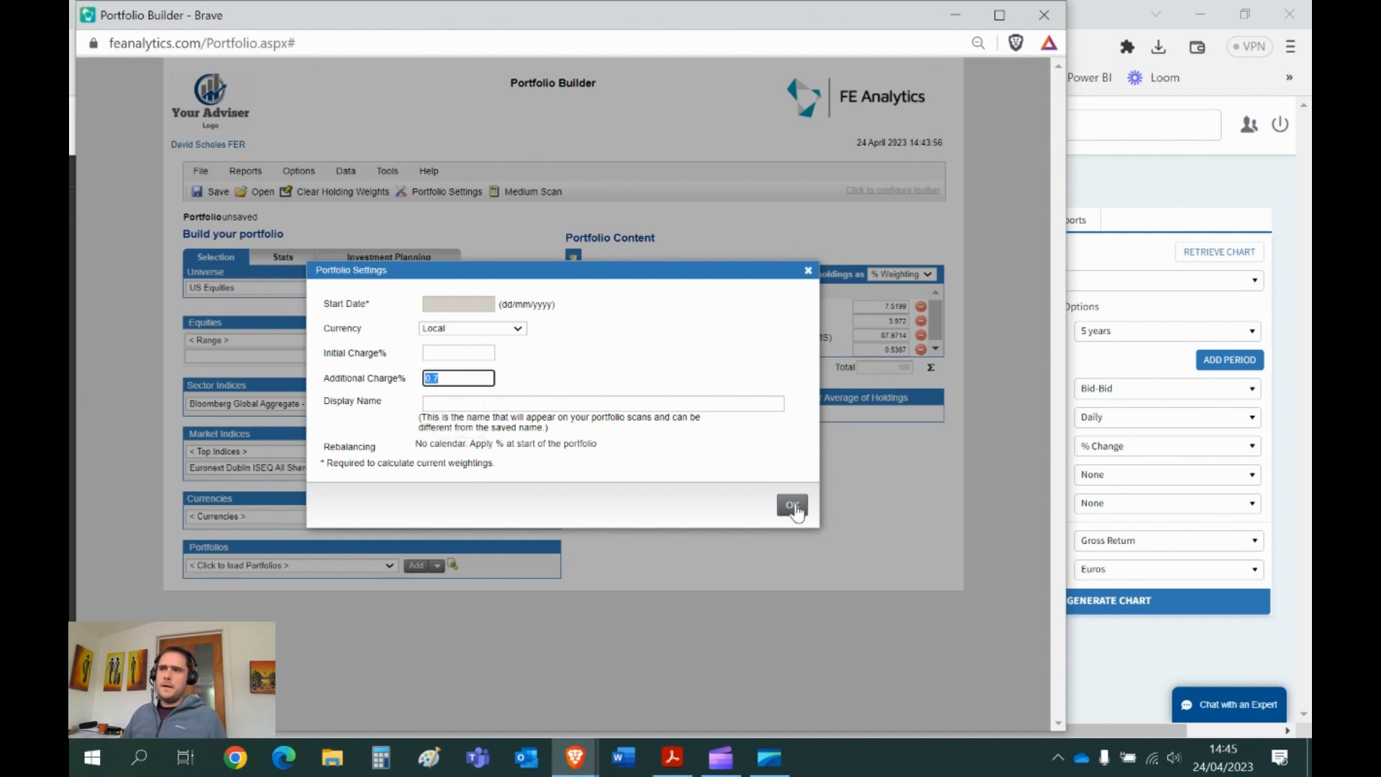
click(792, 506)
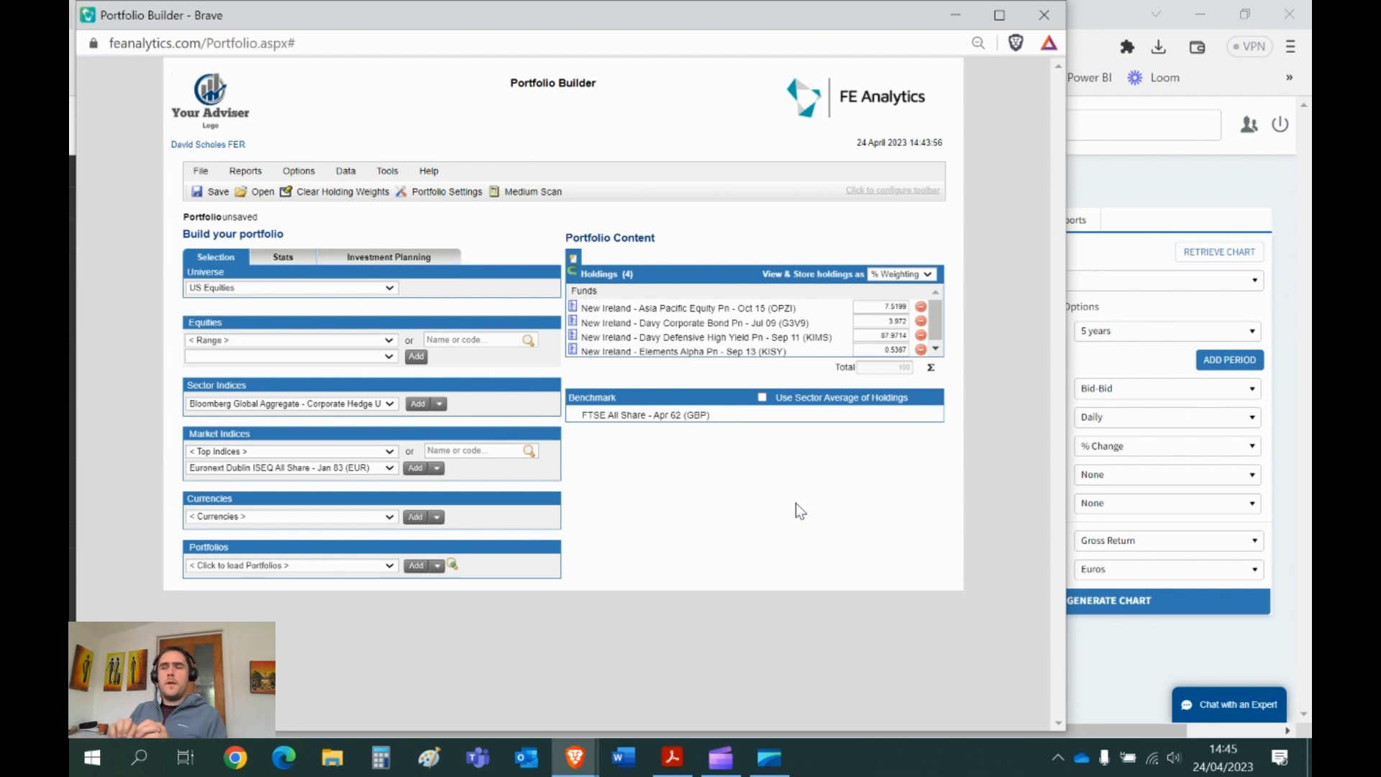
- Clear the four holdings and search 'world allocation' in the Ireland Domestic Pension universe
click(921, 313)
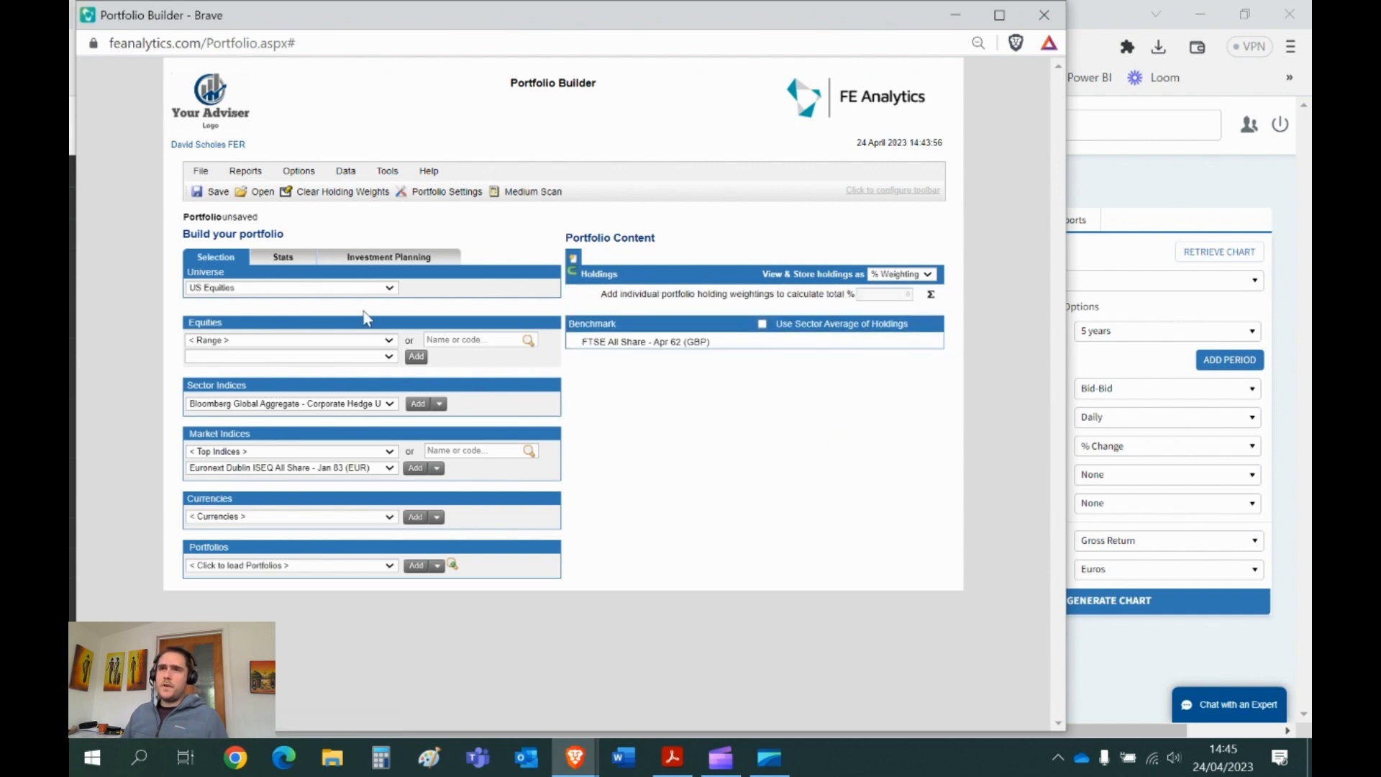
click(285, 288)
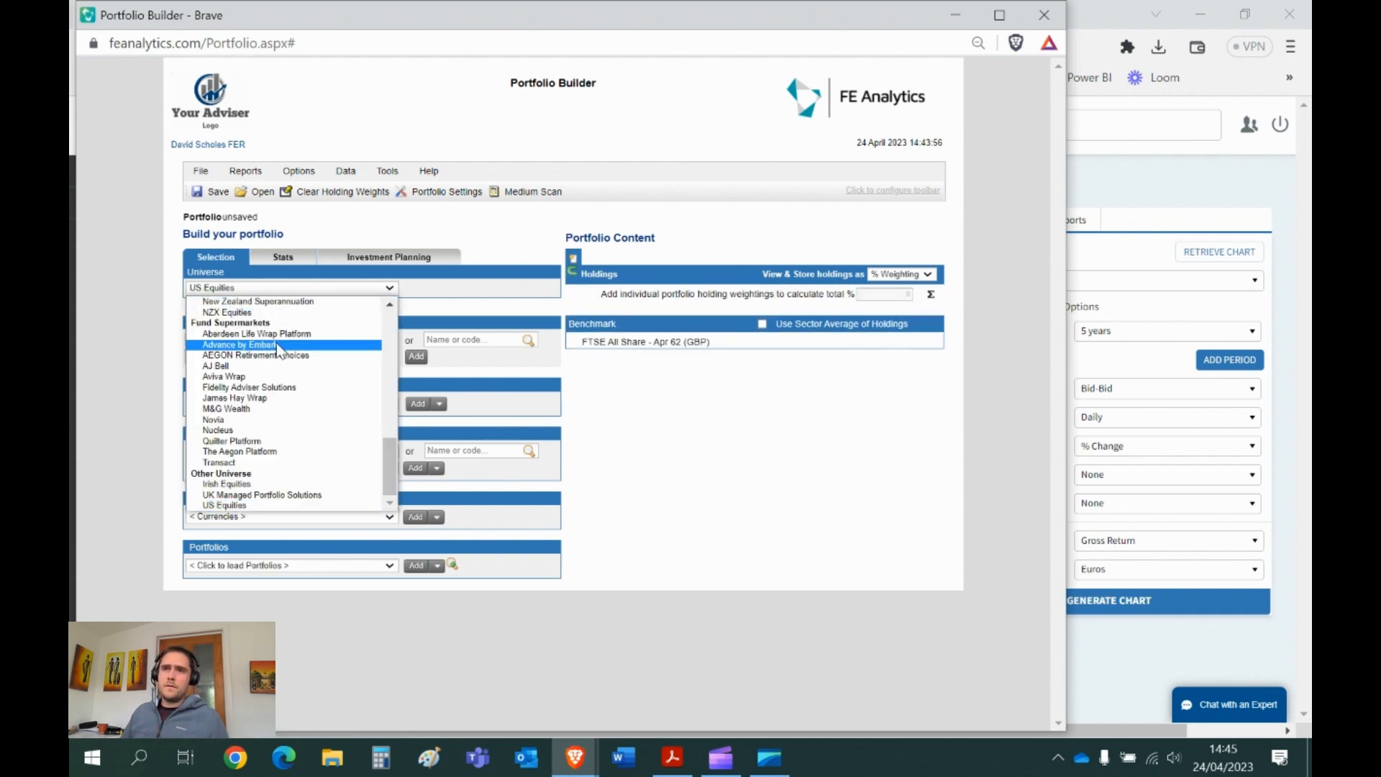
scroll(290, 362, up, 5)
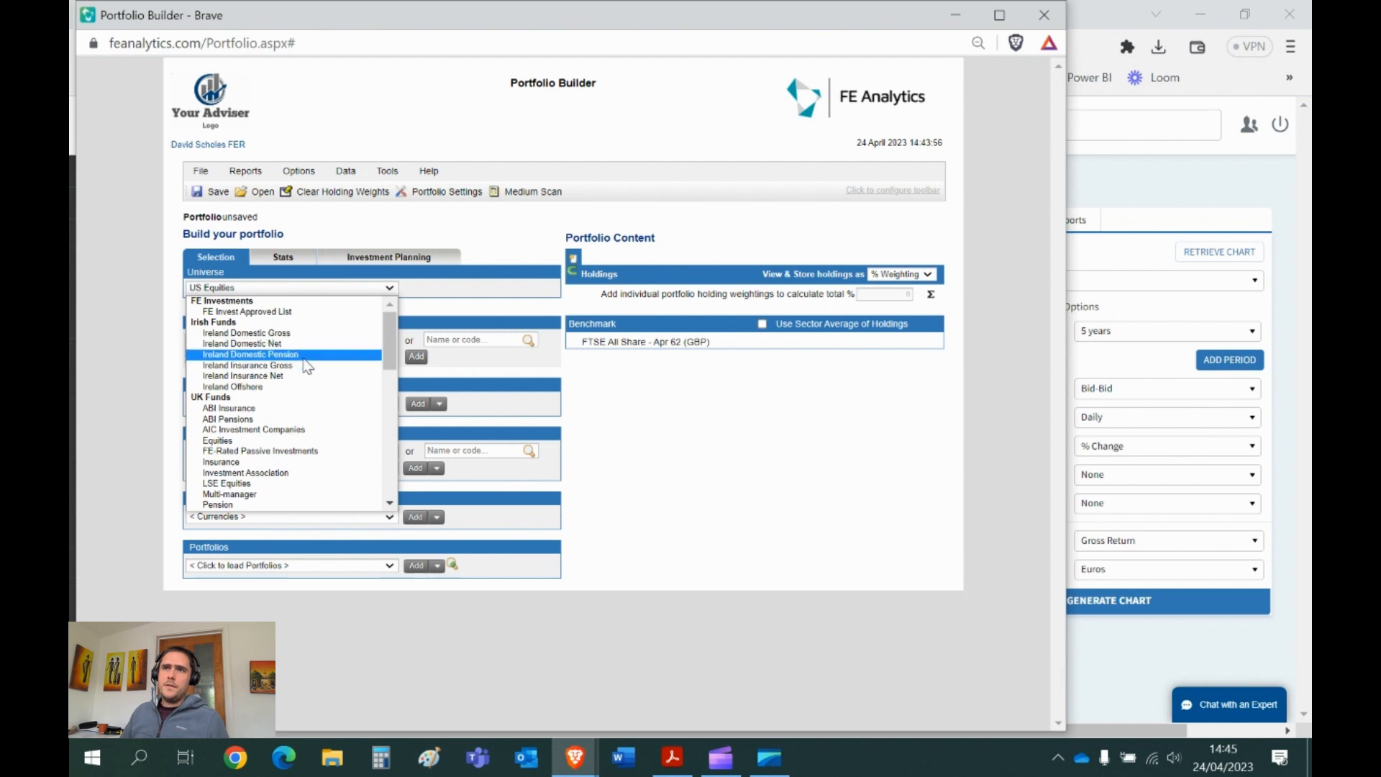
click(295, 354)
click(475, 338)
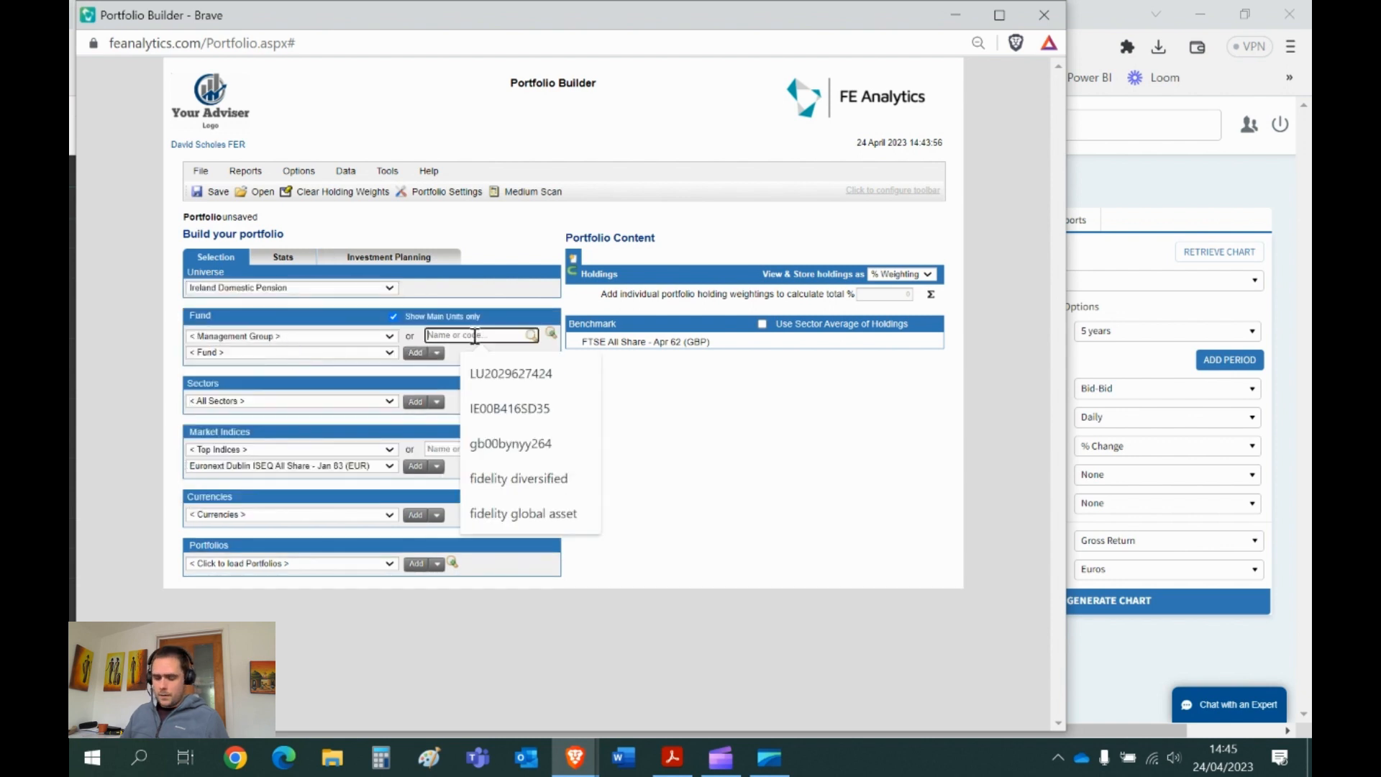
text(world allocation)
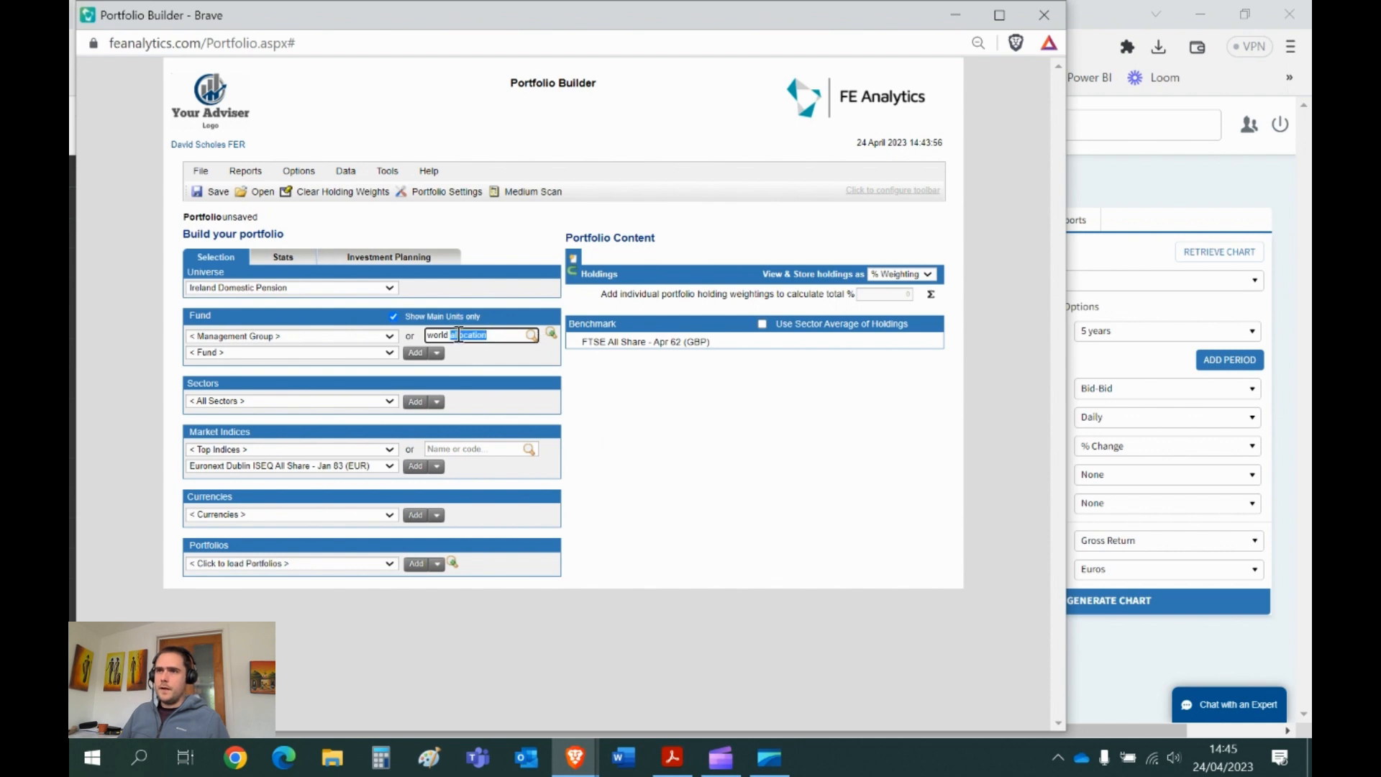
- Rerun the search in Ireland Offshore and add World Allocation 60/40 weighted to 100
click(221, 289)
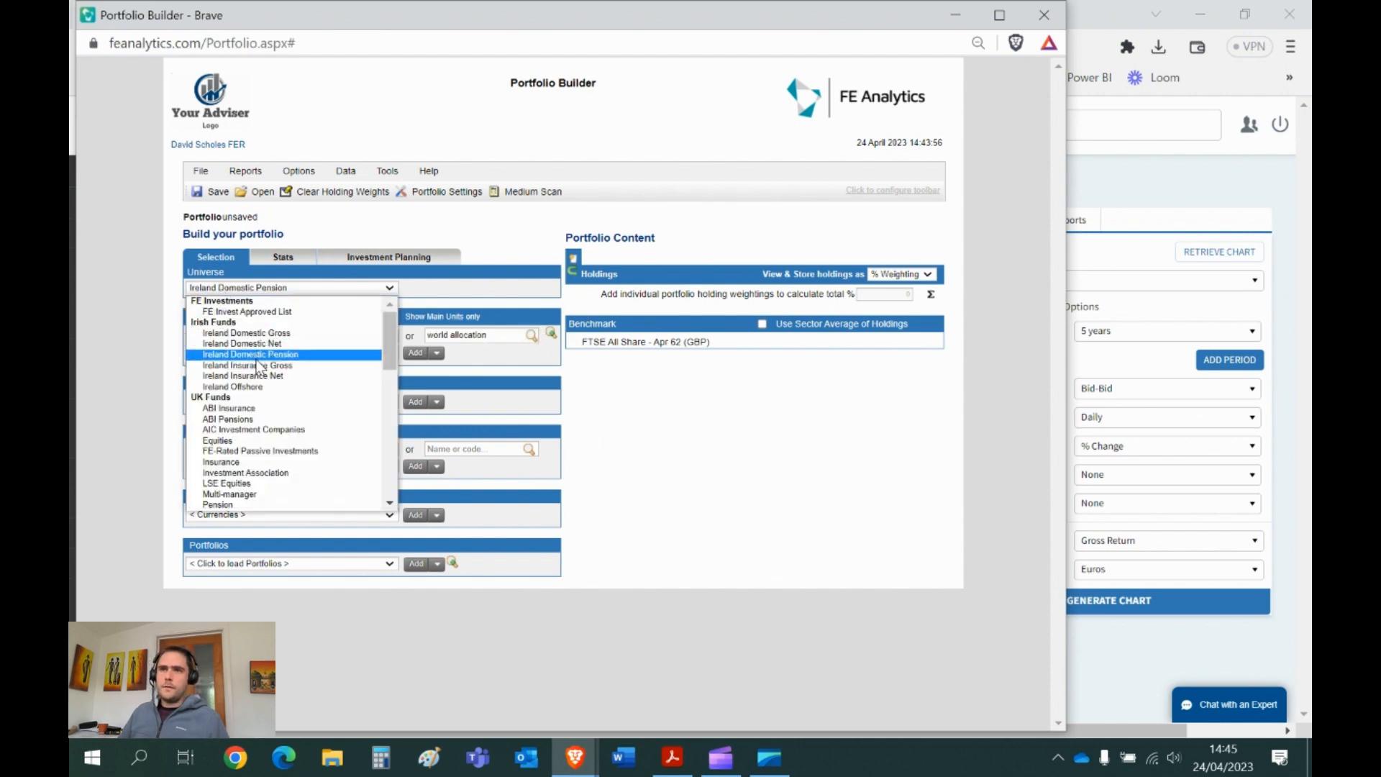
click(232, 386)
triple_click(495, 339)
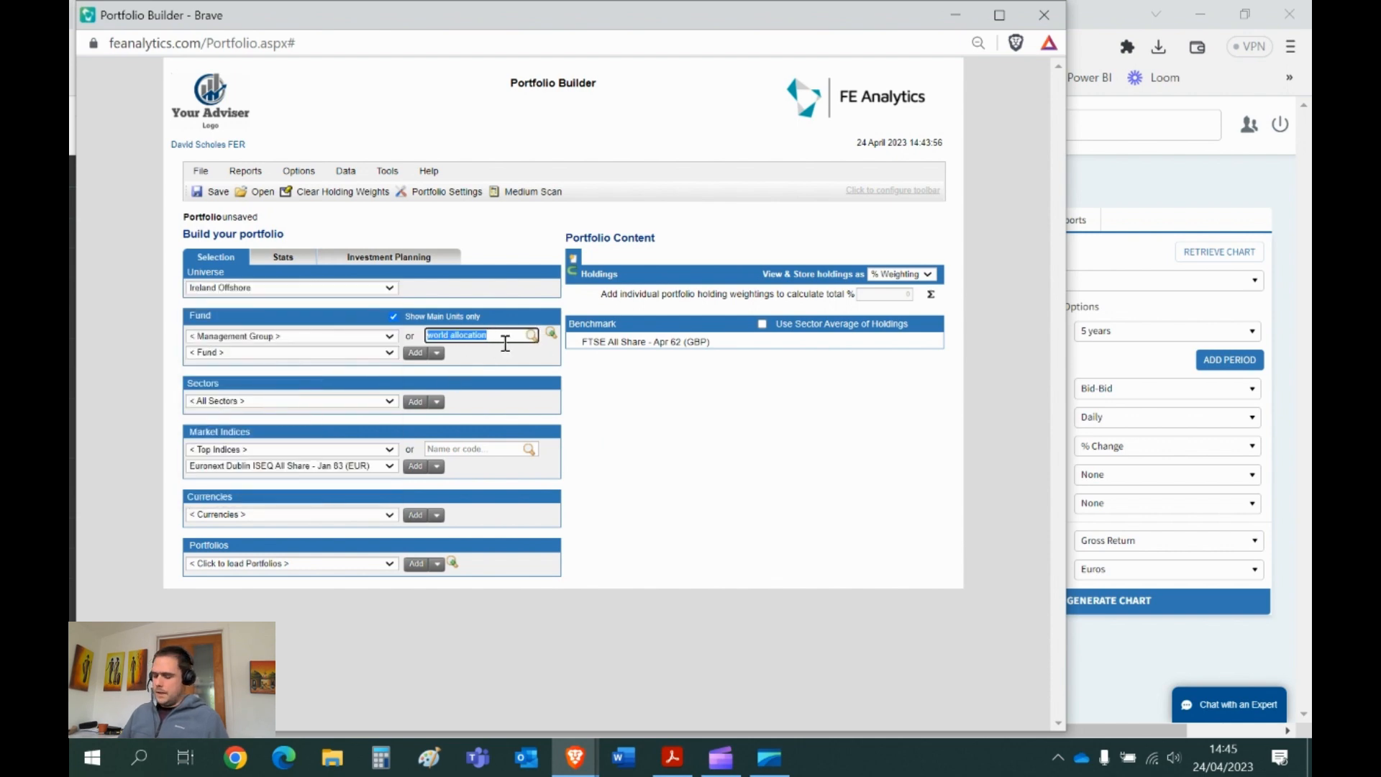
key(Return)
click(389, 352)
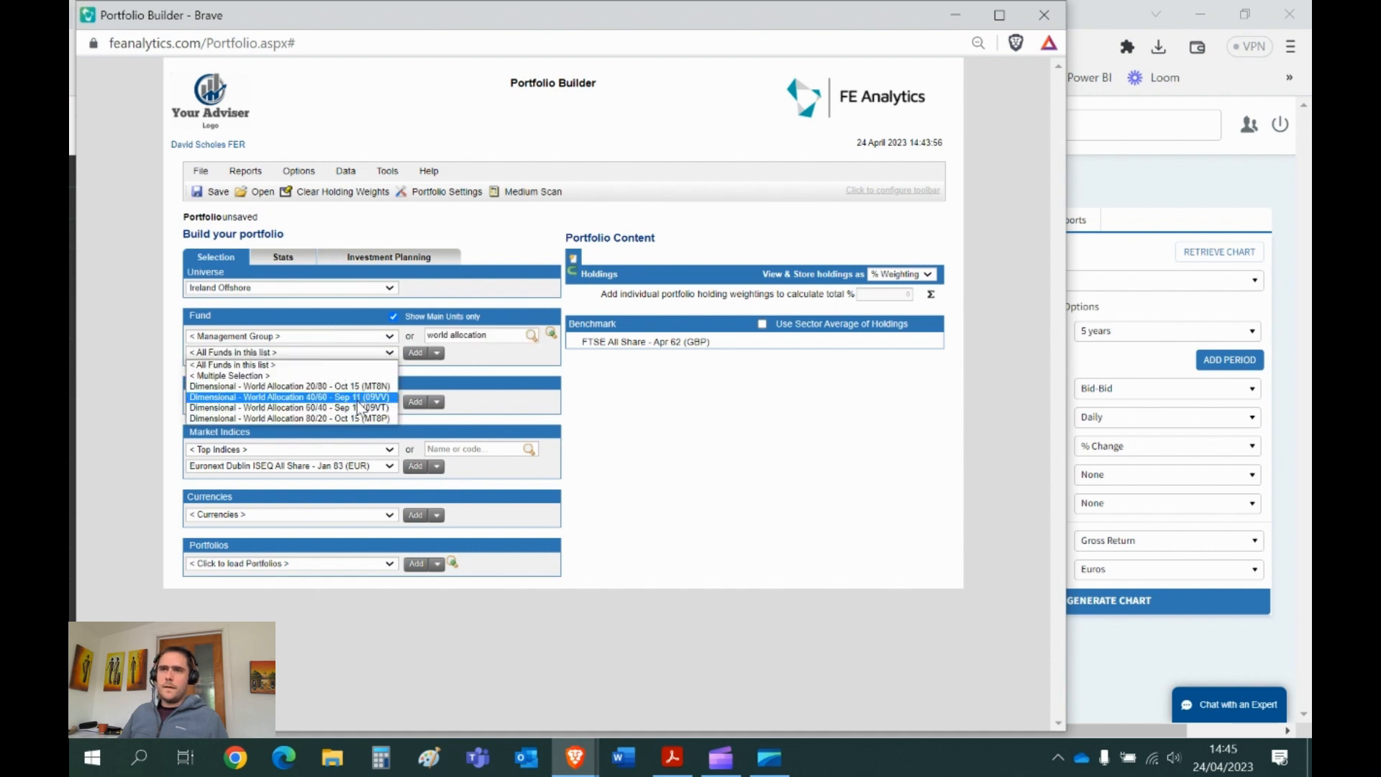
click(303, 407)
click(416, 353)
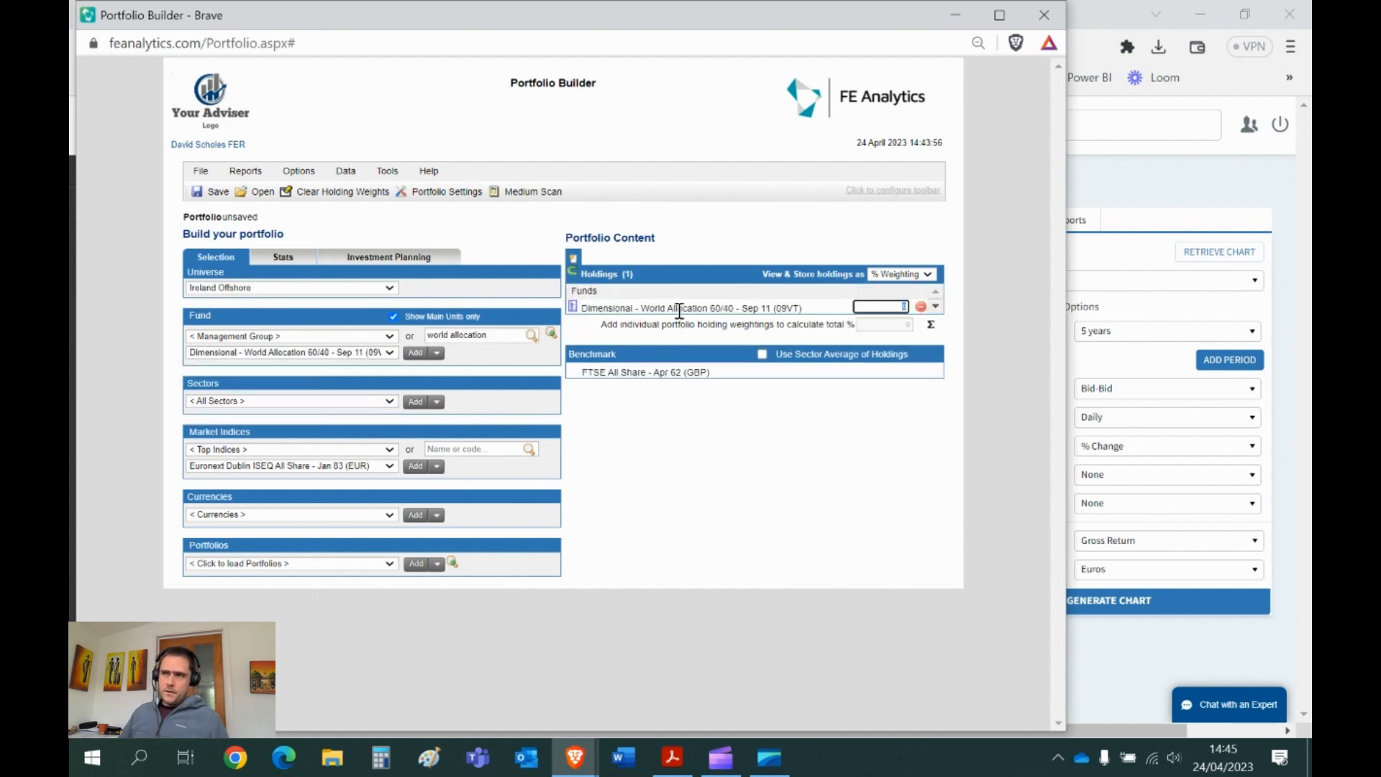
click(930, 329)
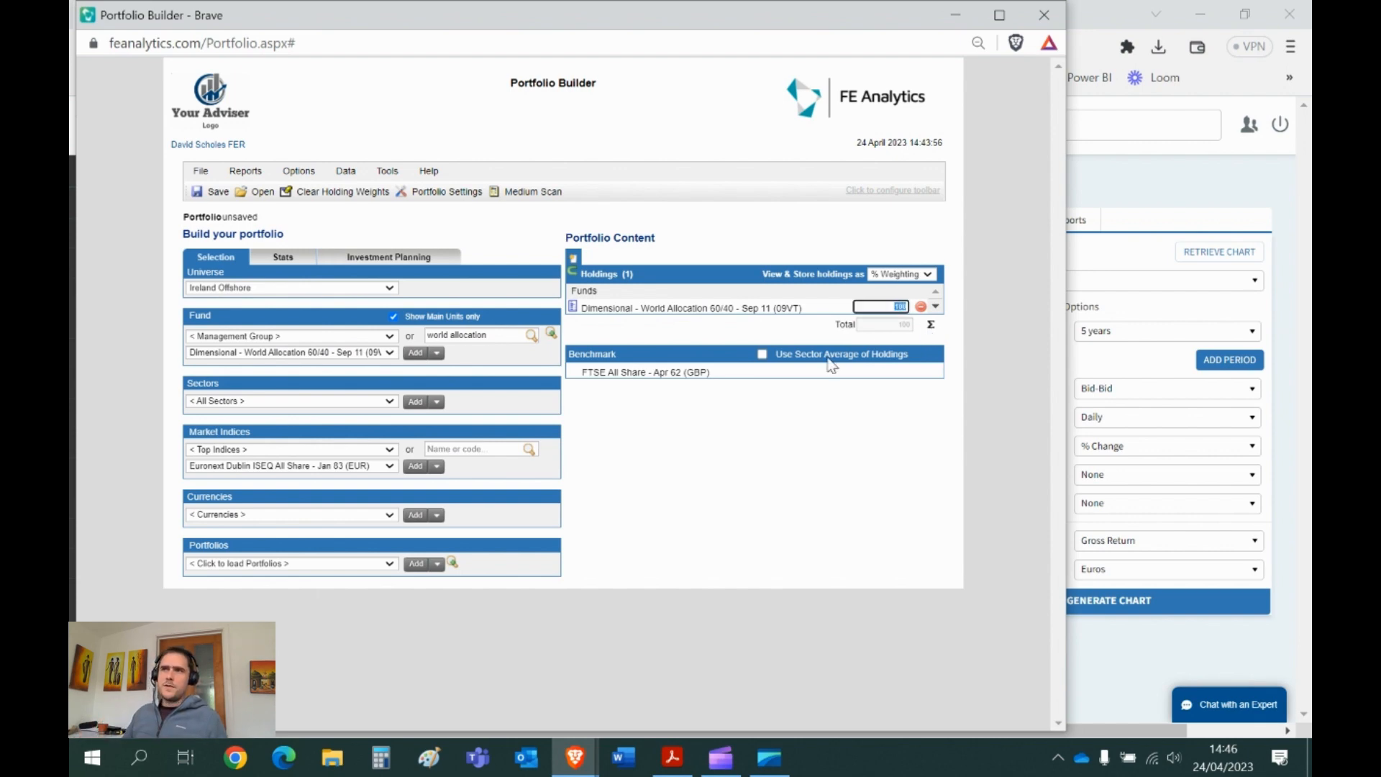
- Leave Portfolio Settings unchanged and add Dimensional World Allocation 40/60 as a second holding
click(433, 193)
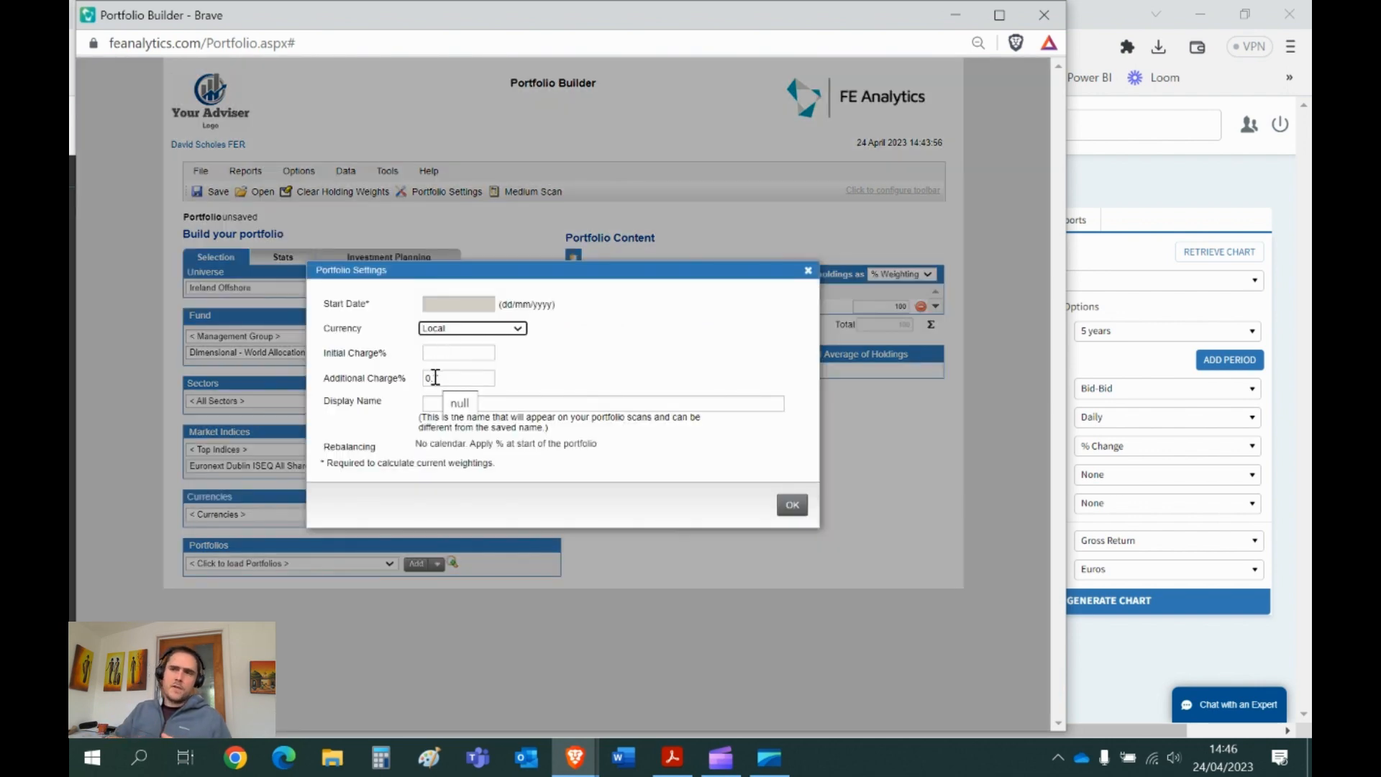
click(807, 271)
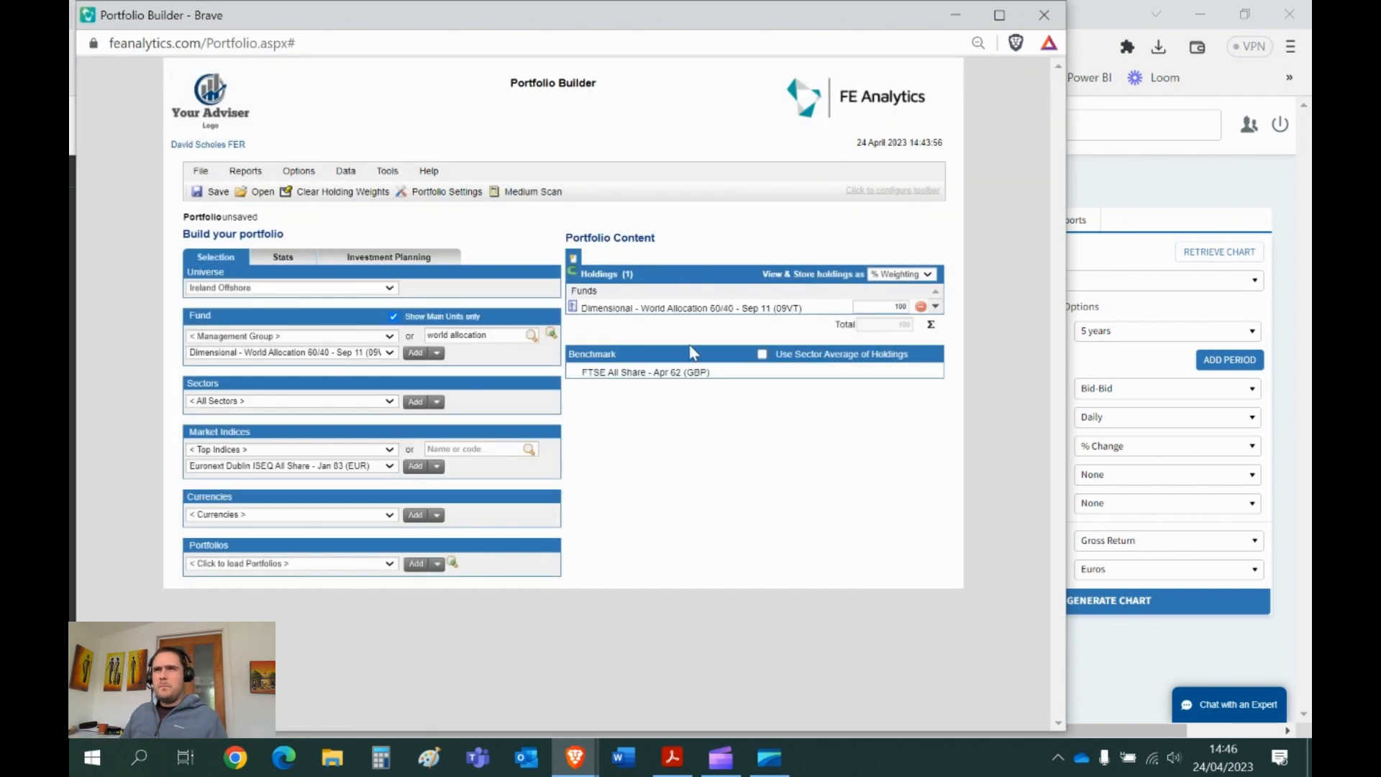
click(330, 353)
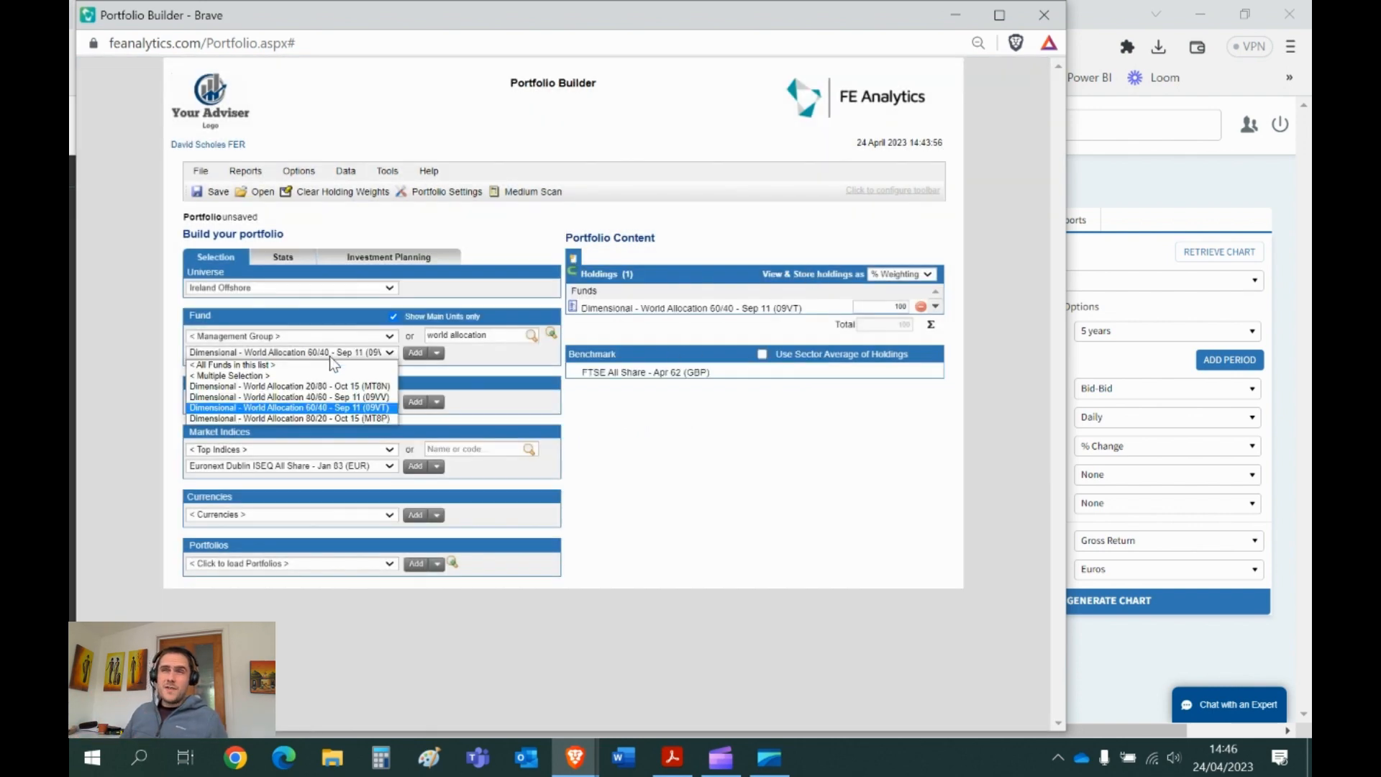
click(327, 397)
click(415, 354)
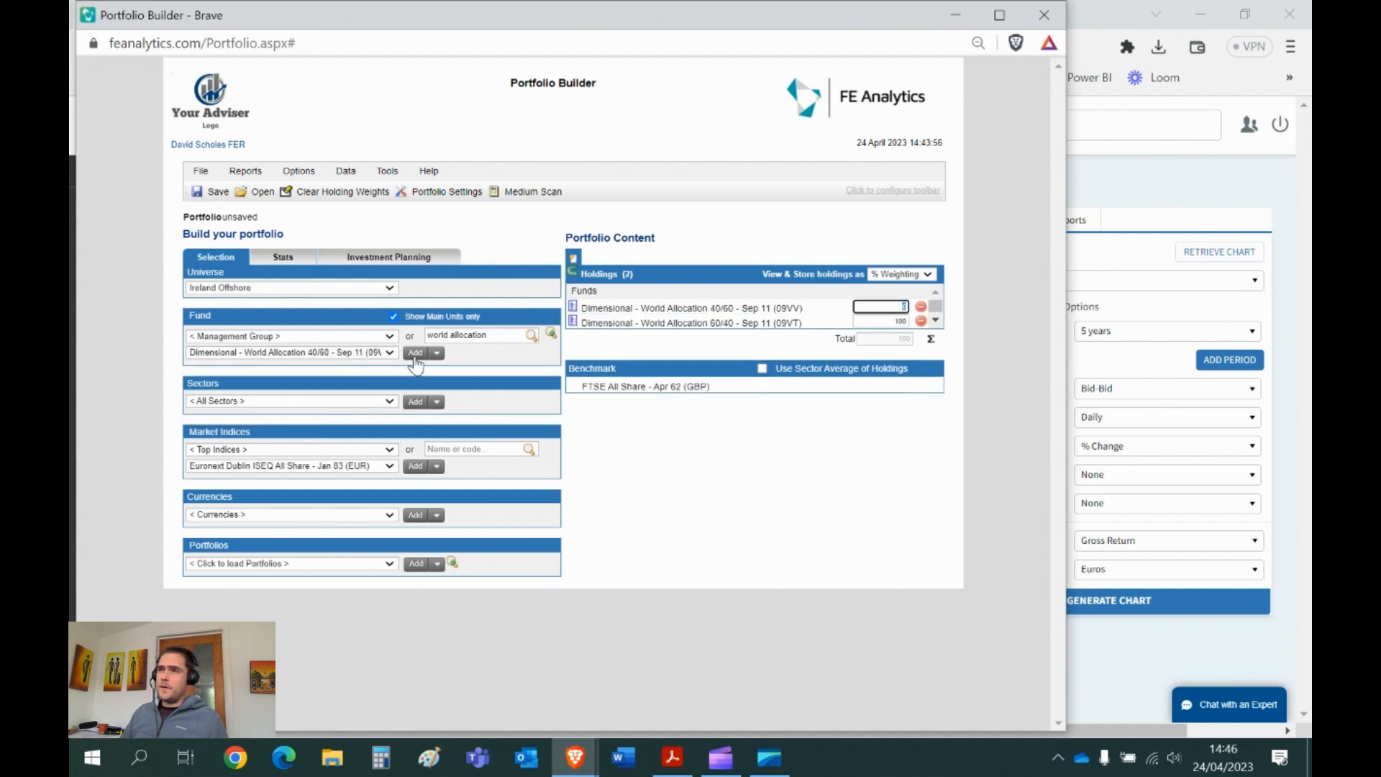
drag(743, 322, 712, 309)
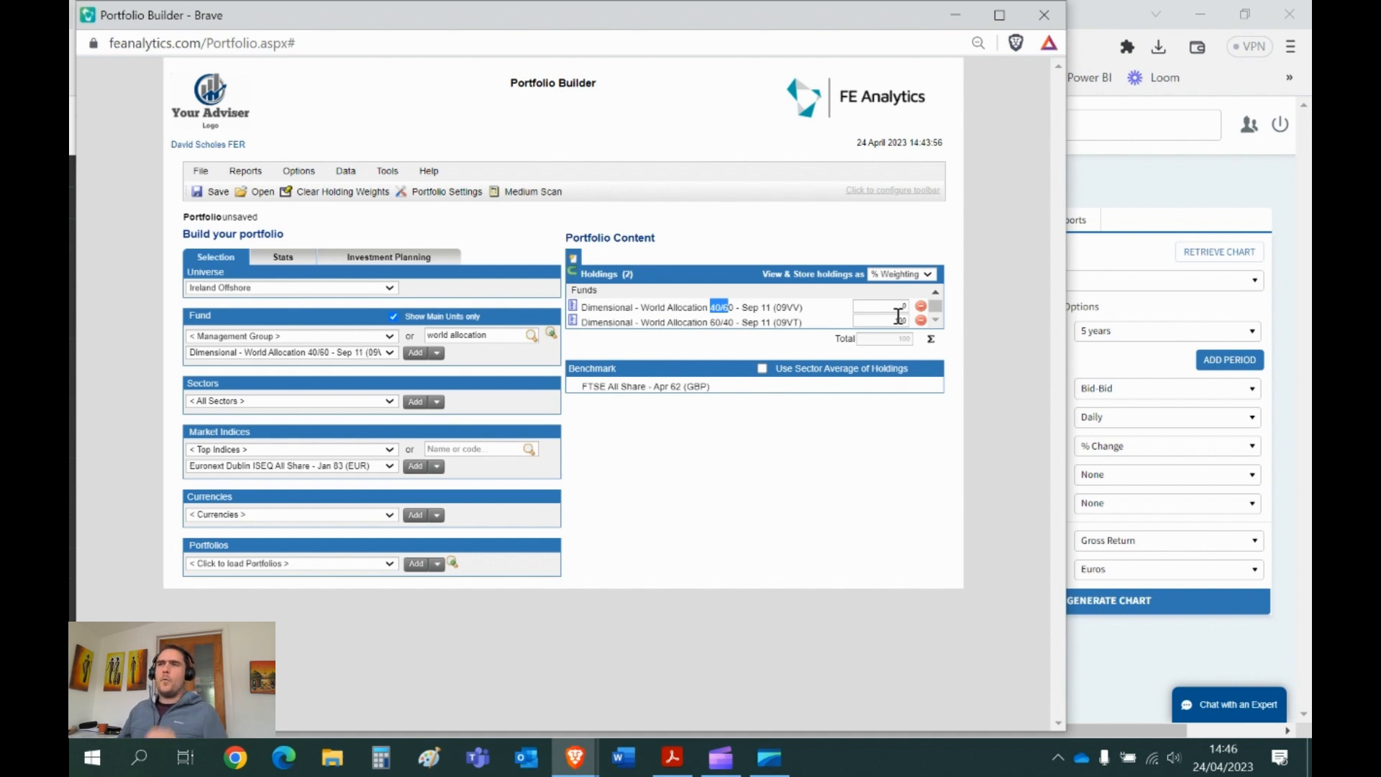
- Name the portfolio after the client's pension, replacing 'DWA 50/50', then go back to Active List Pro
click(214, 191)
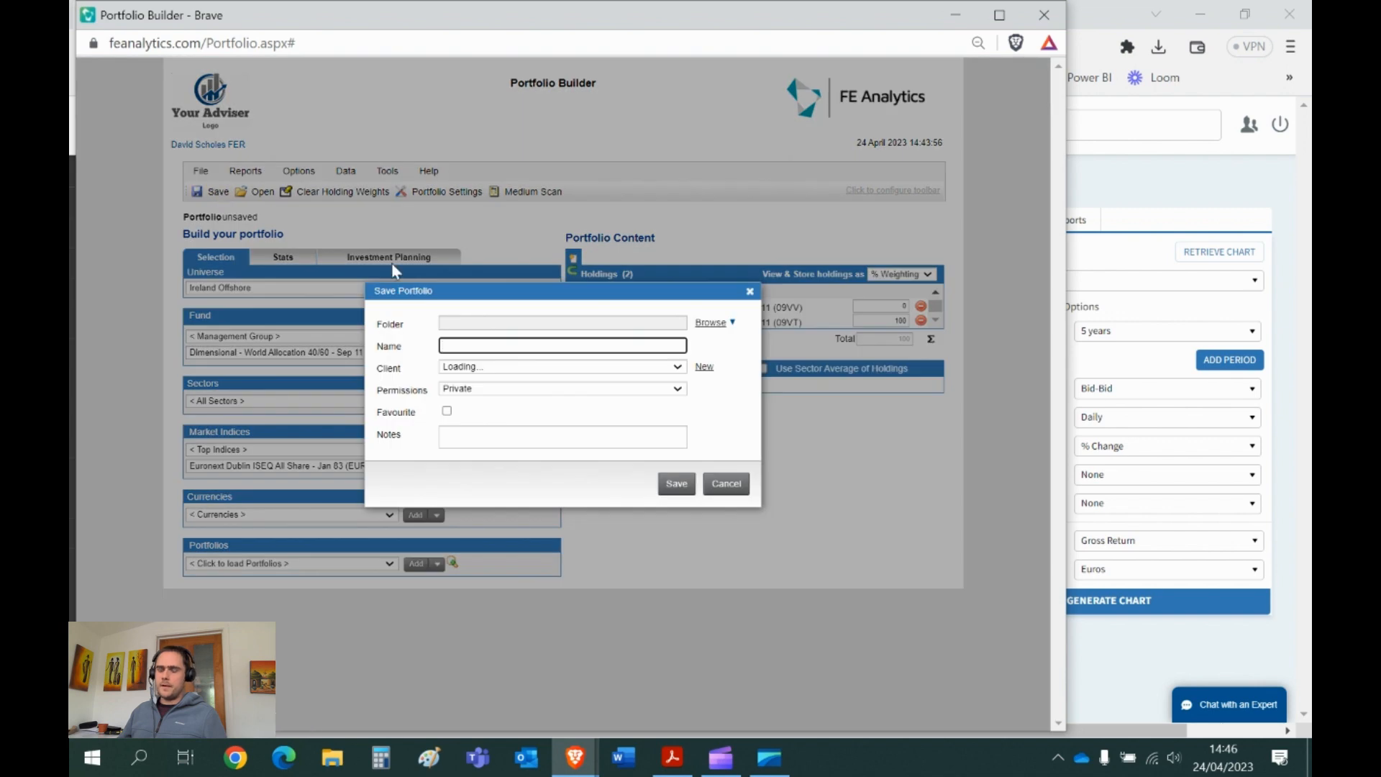
text(DW)
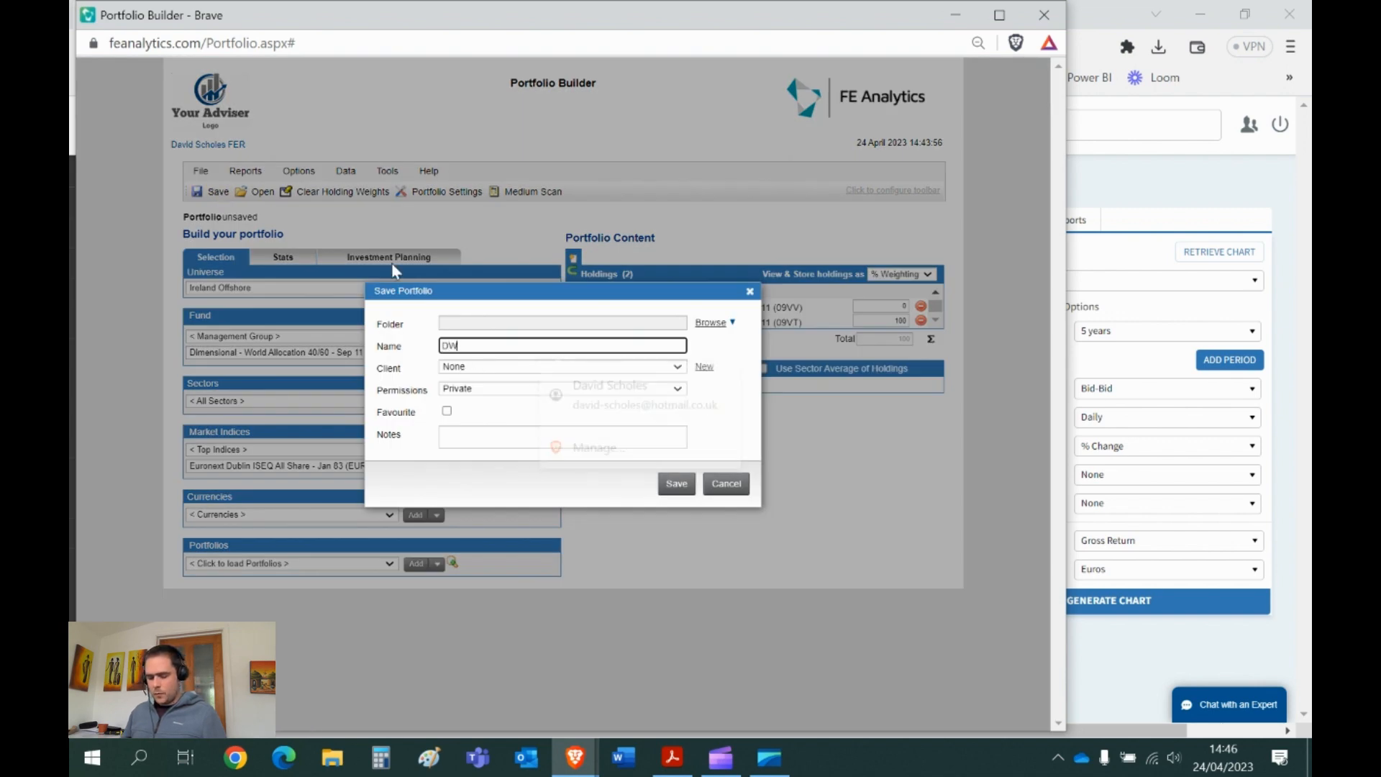
text(A 50/50)
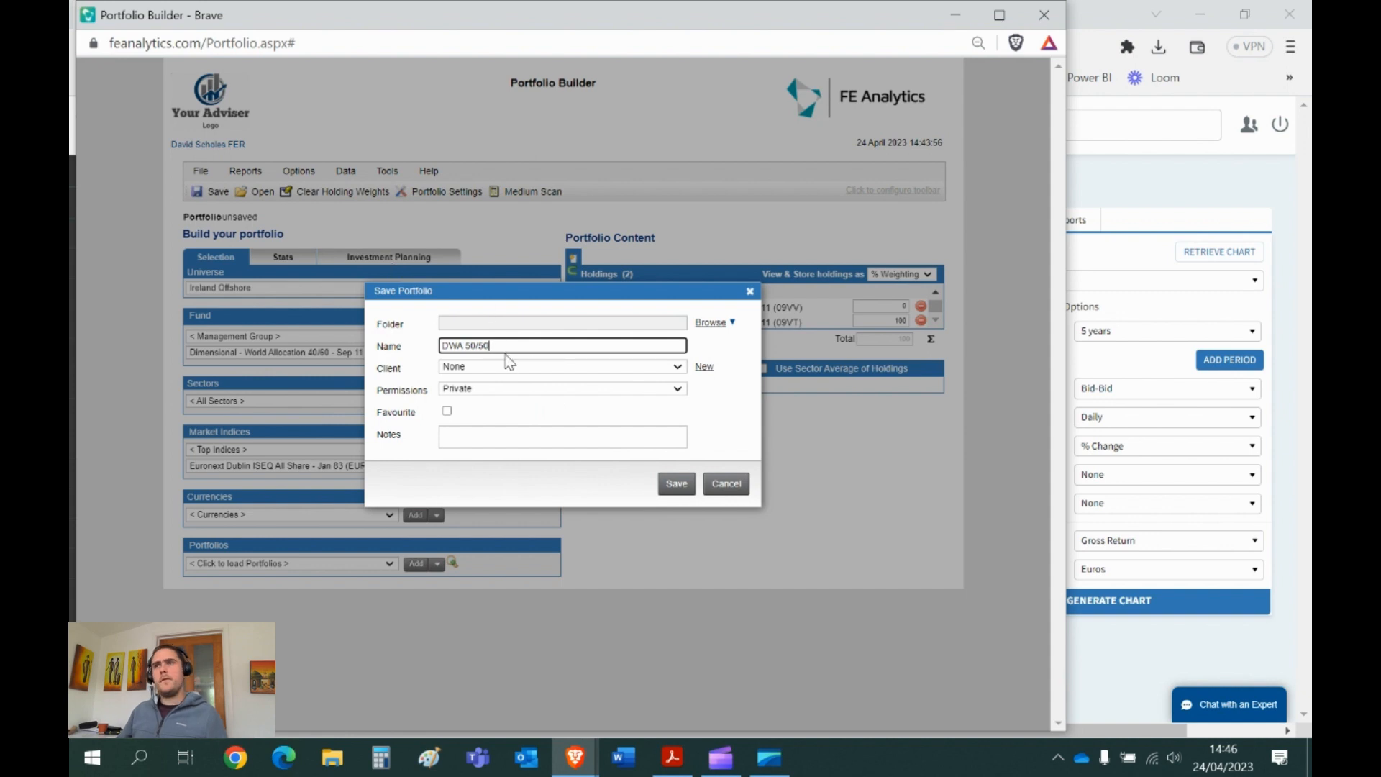
drag(504, 347, 429, 349)
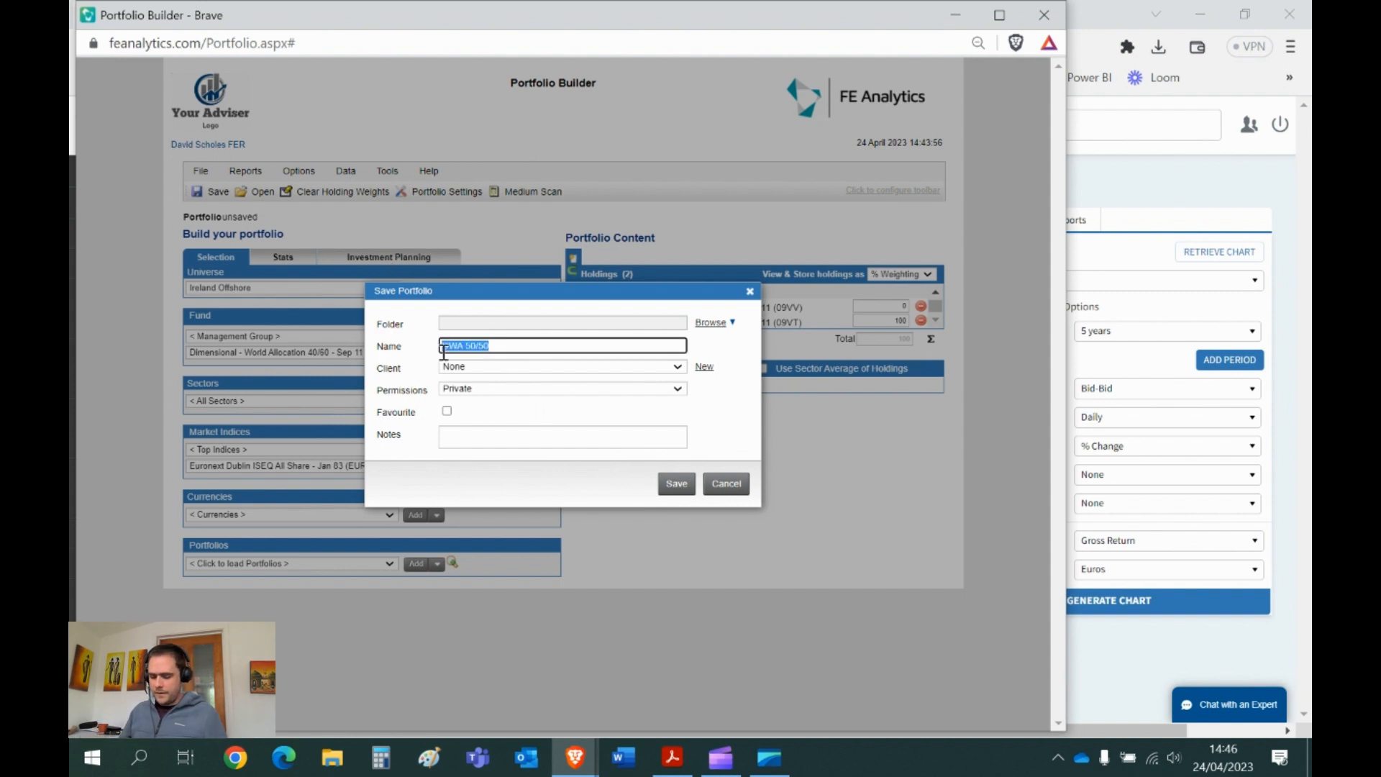
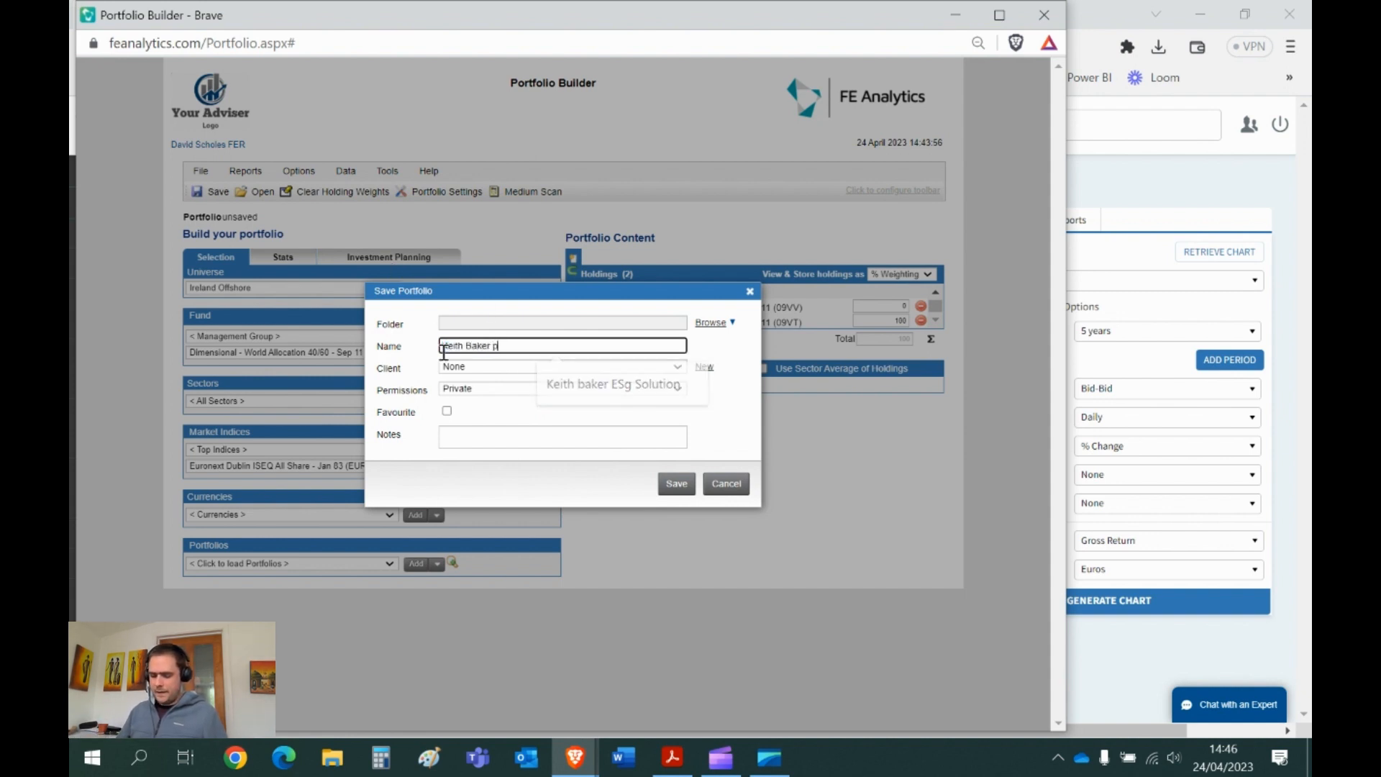
text(enion)
key(BackSpace)
key(BackSpace)
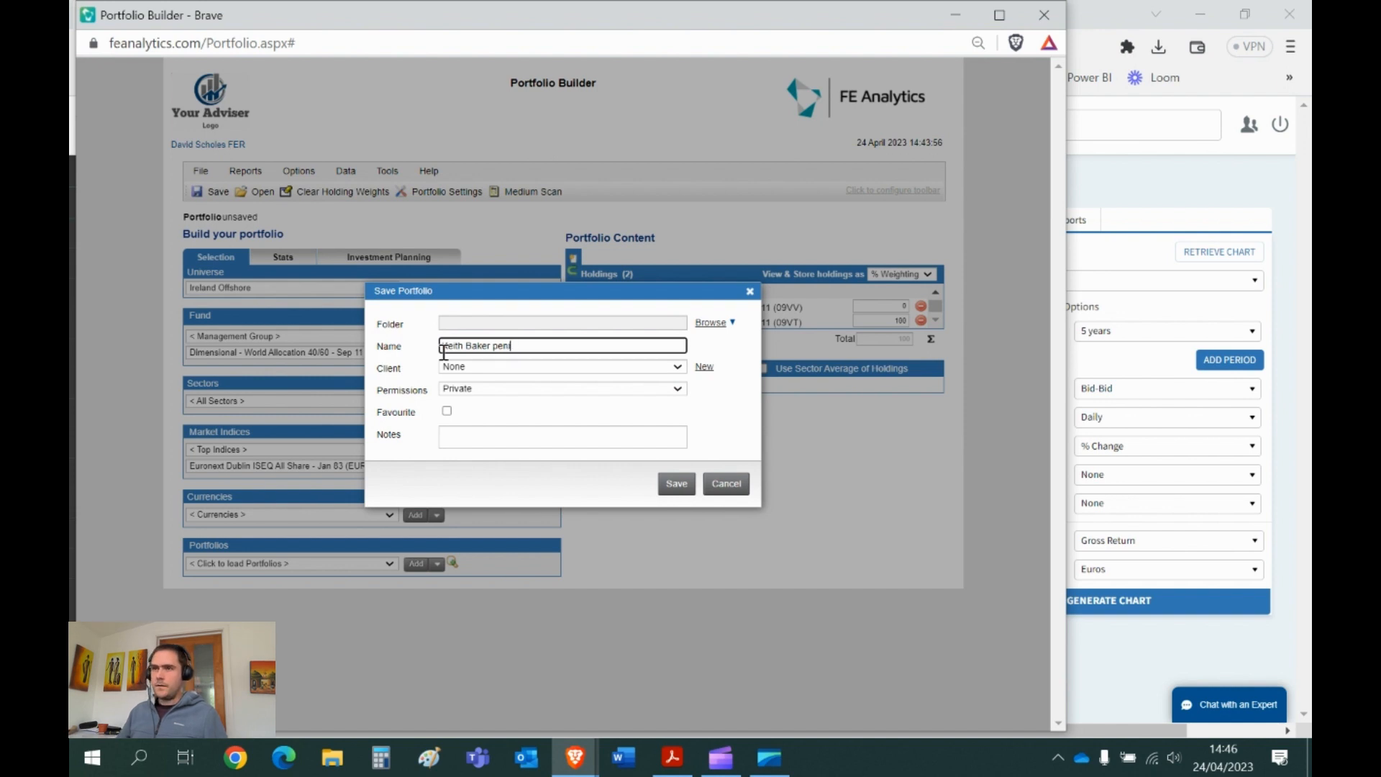
text(sion)
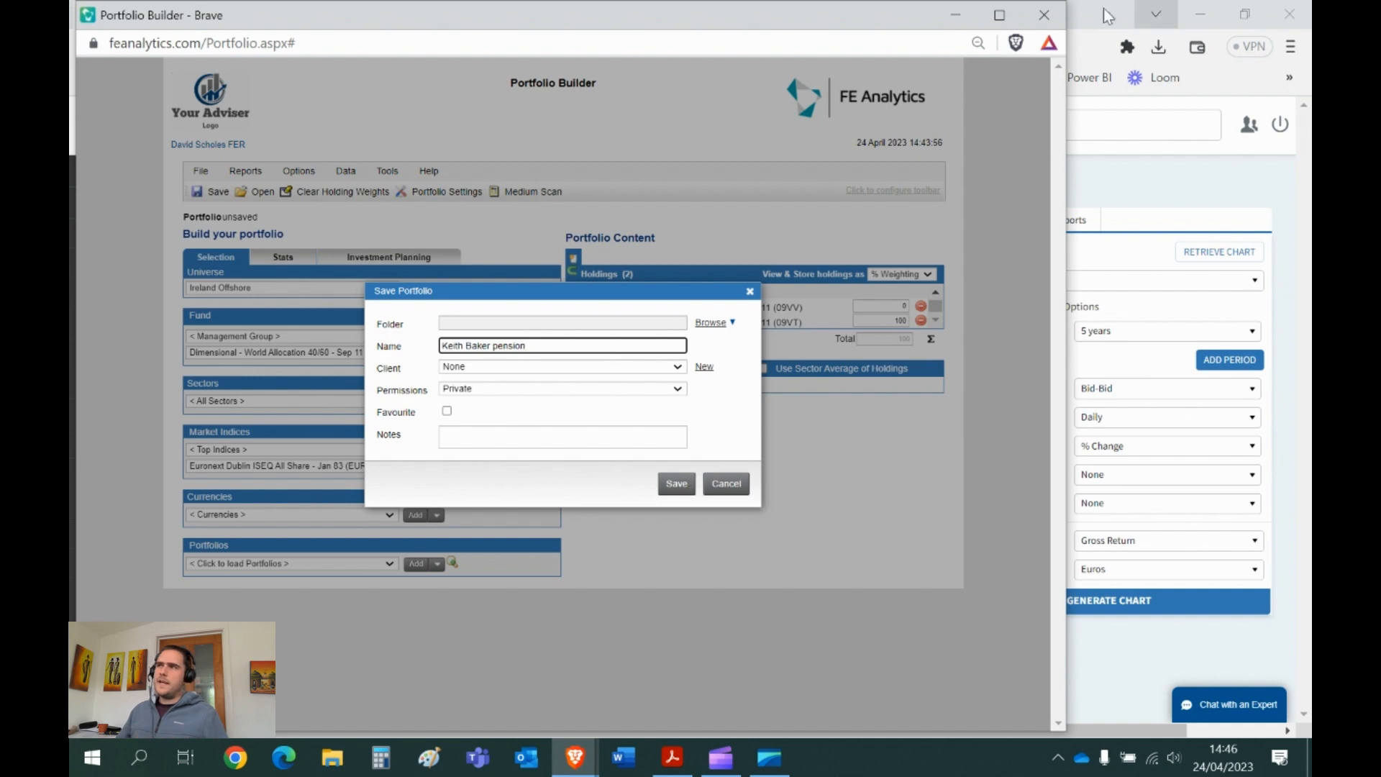
click(1043, 16)
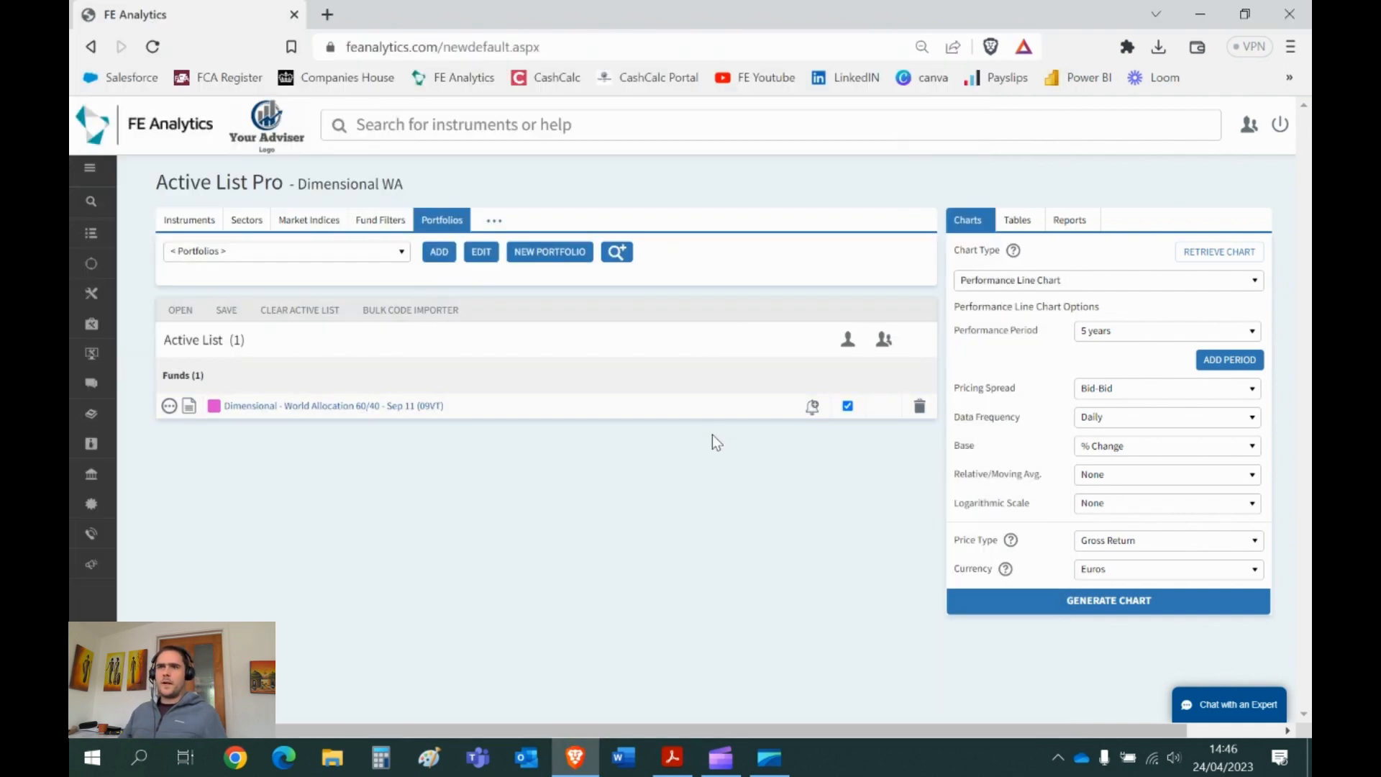
- Find the client's pension portfolio by name and add it to the Dimensional WA list
click(358, 253)
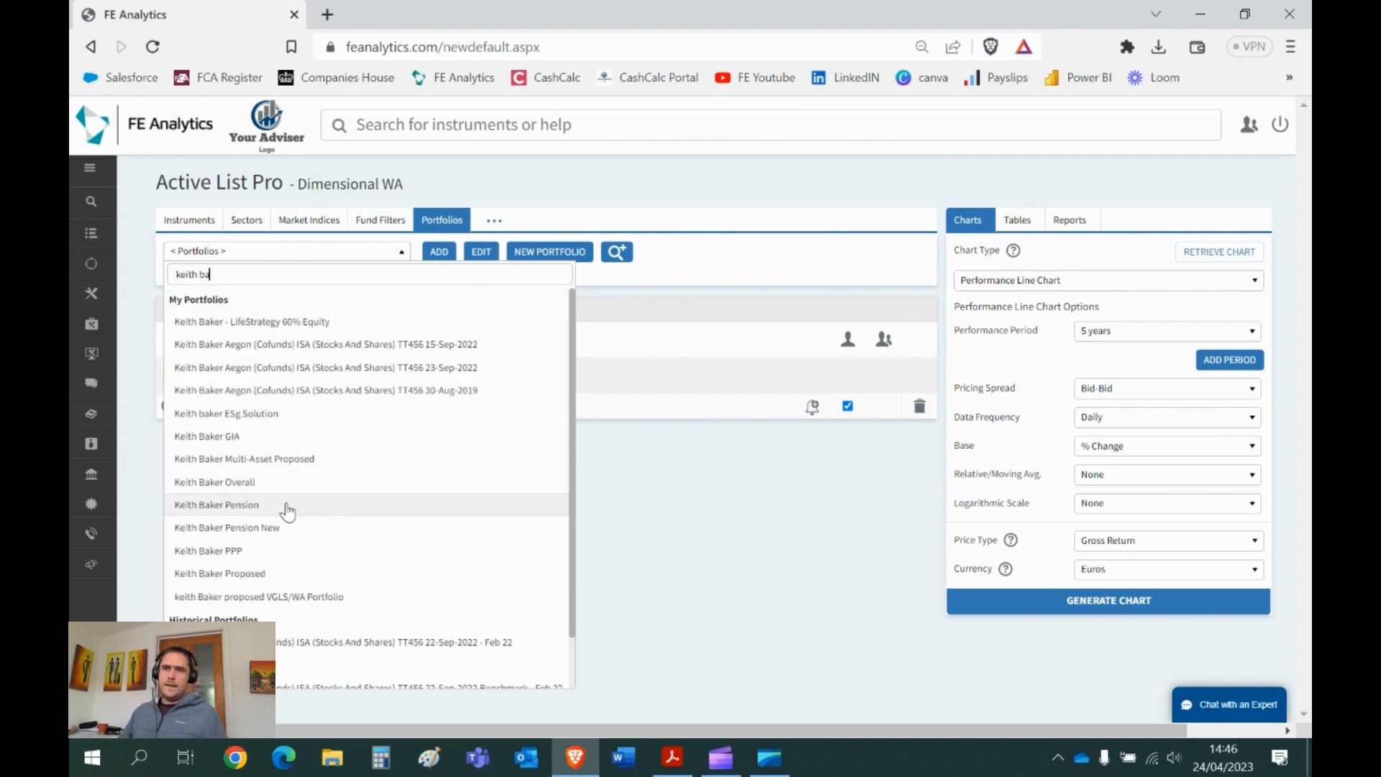
click(286, 507)
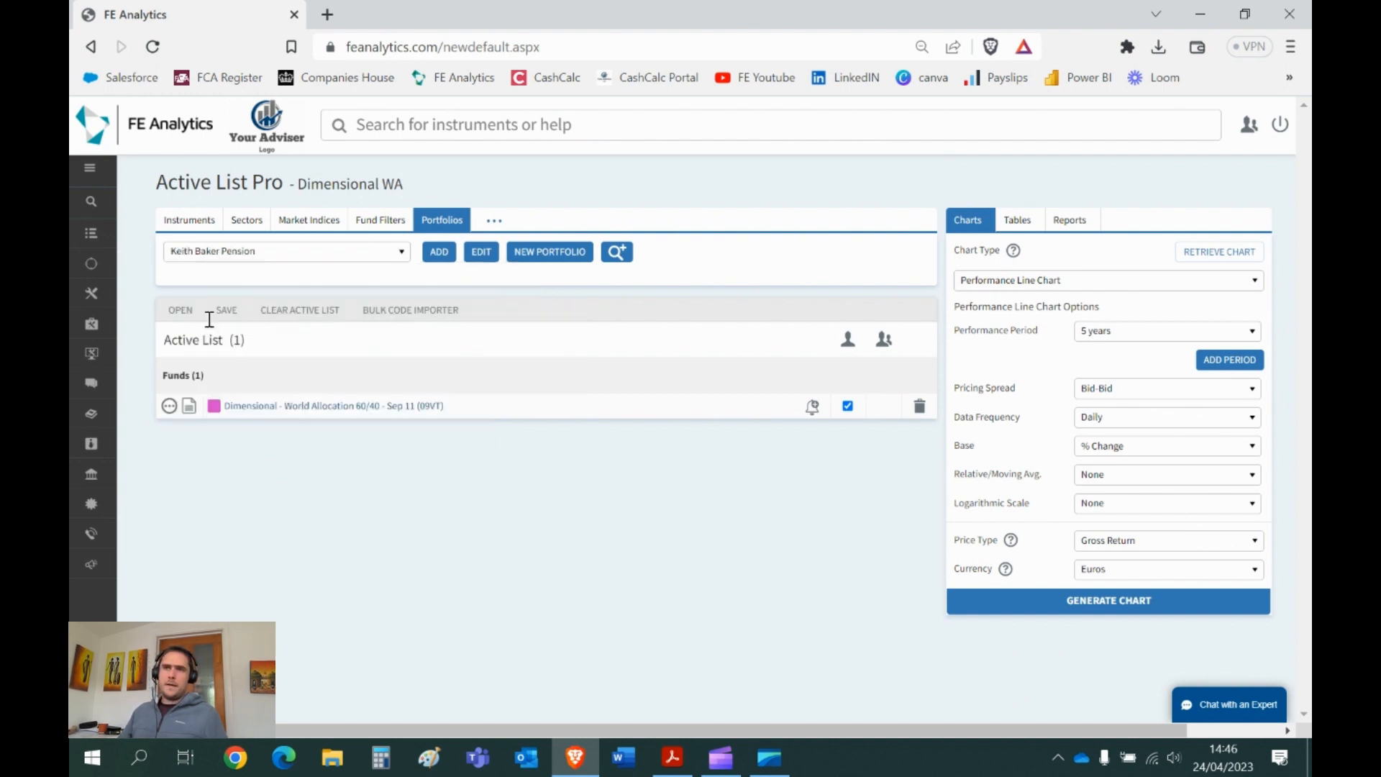
click(435, 253)
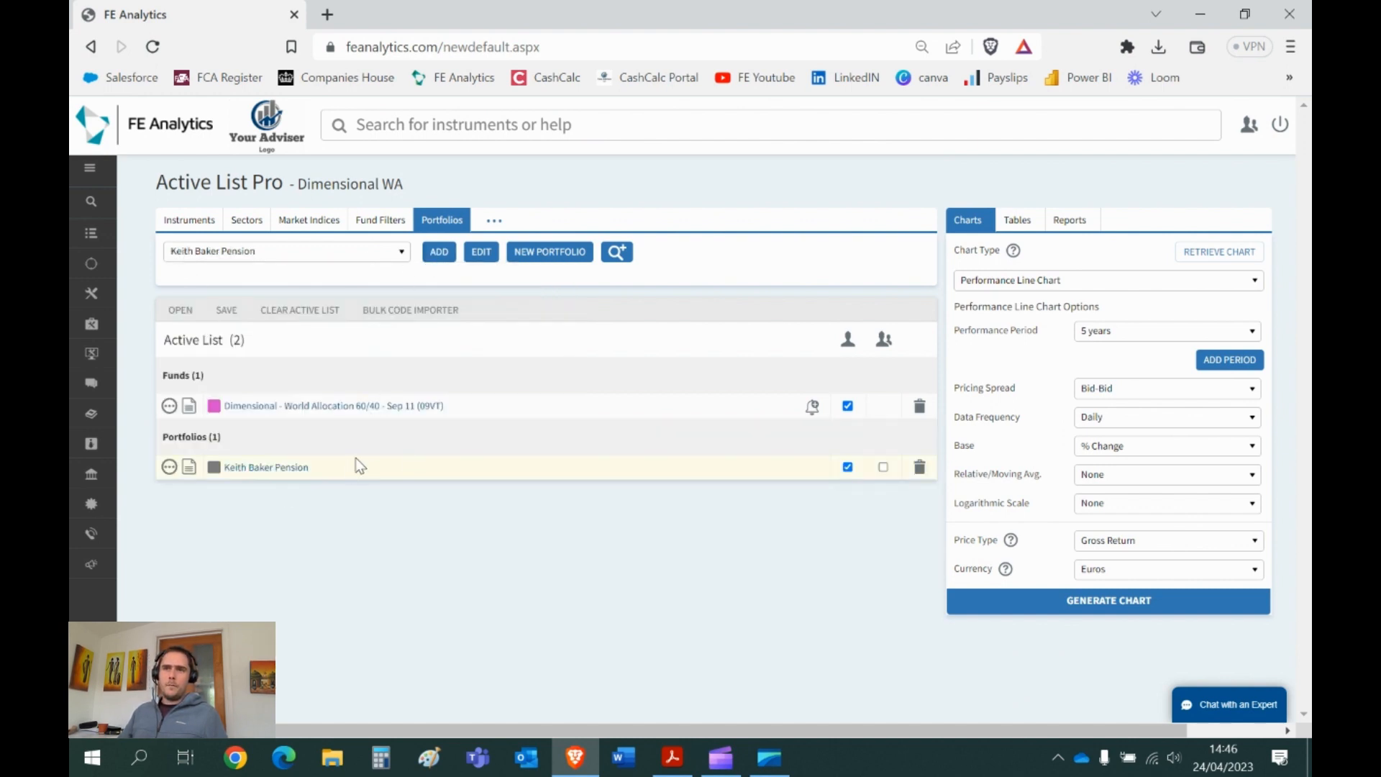
drag(325, 469, 221, 464)
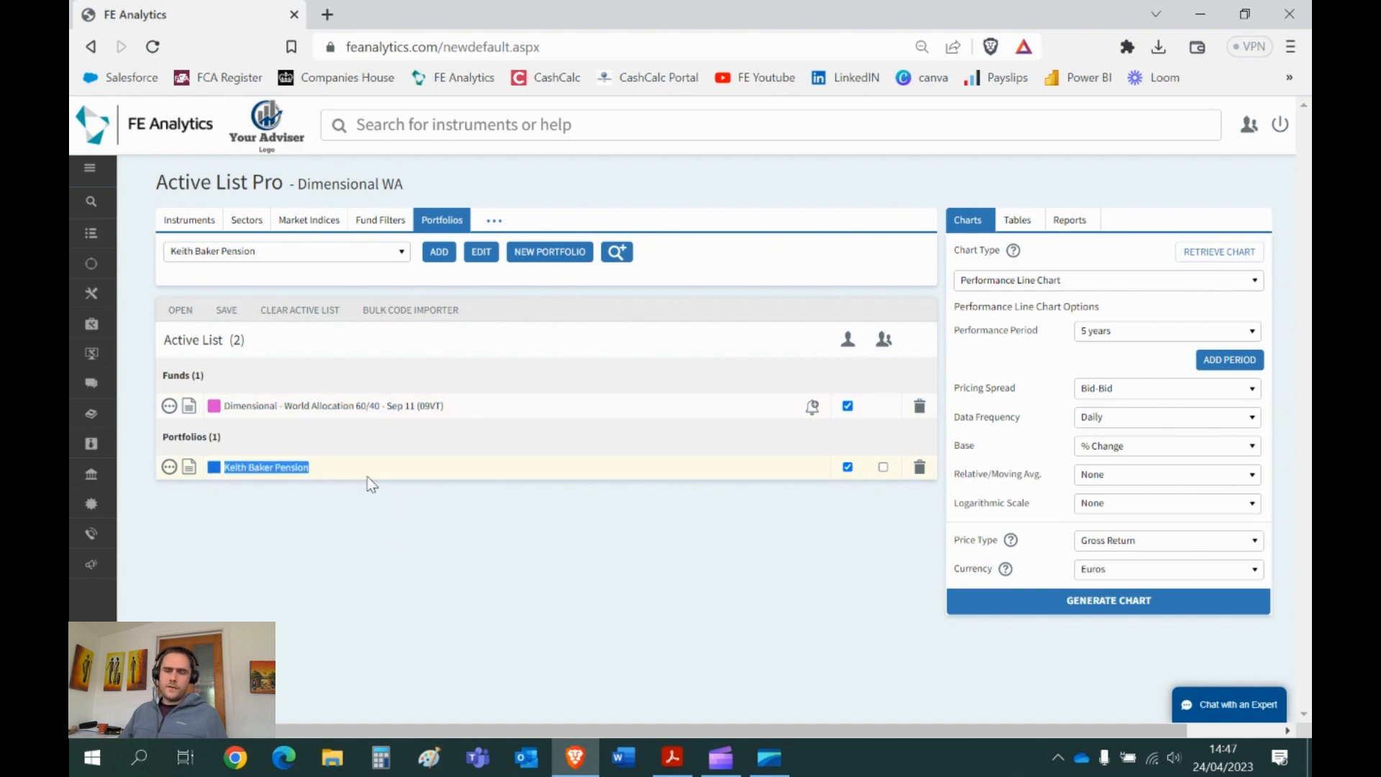
click(388, 495)
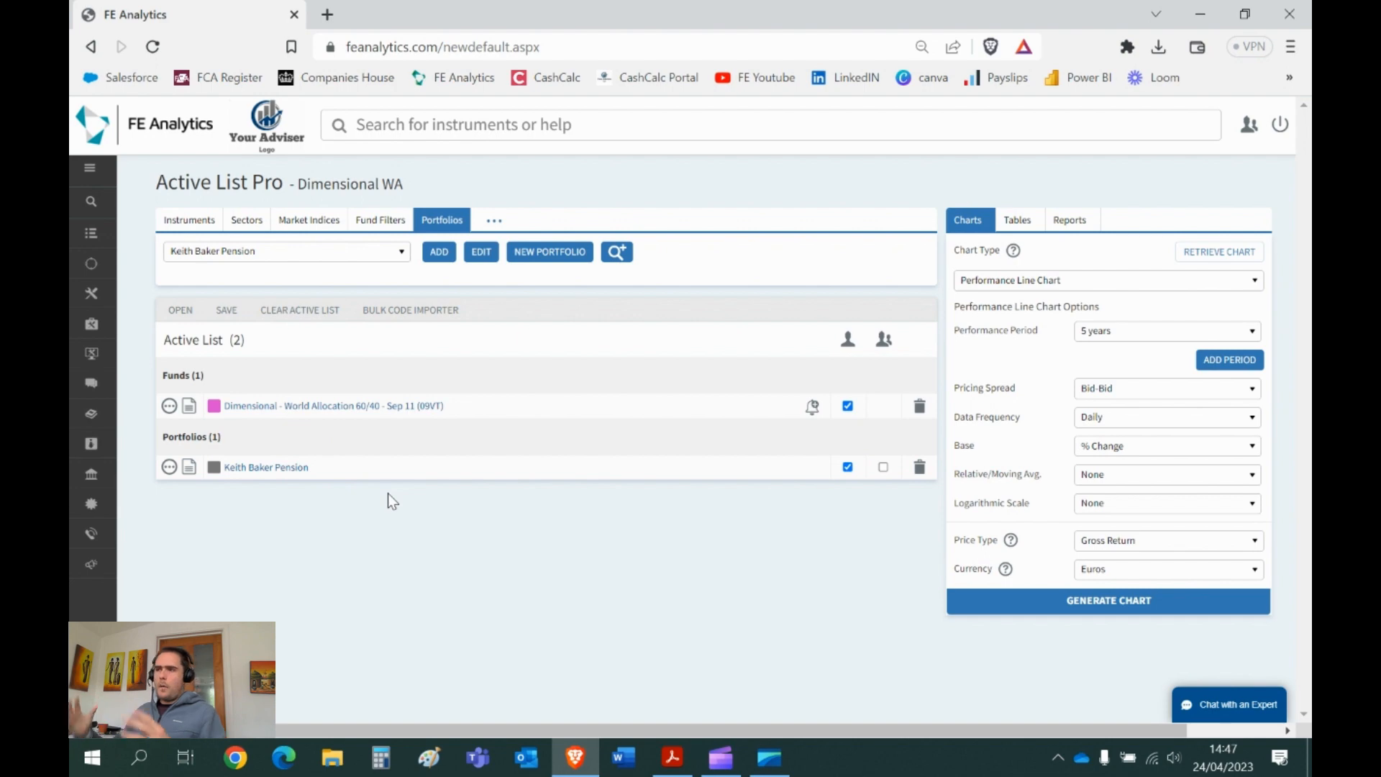
triple_click(1014, 332)
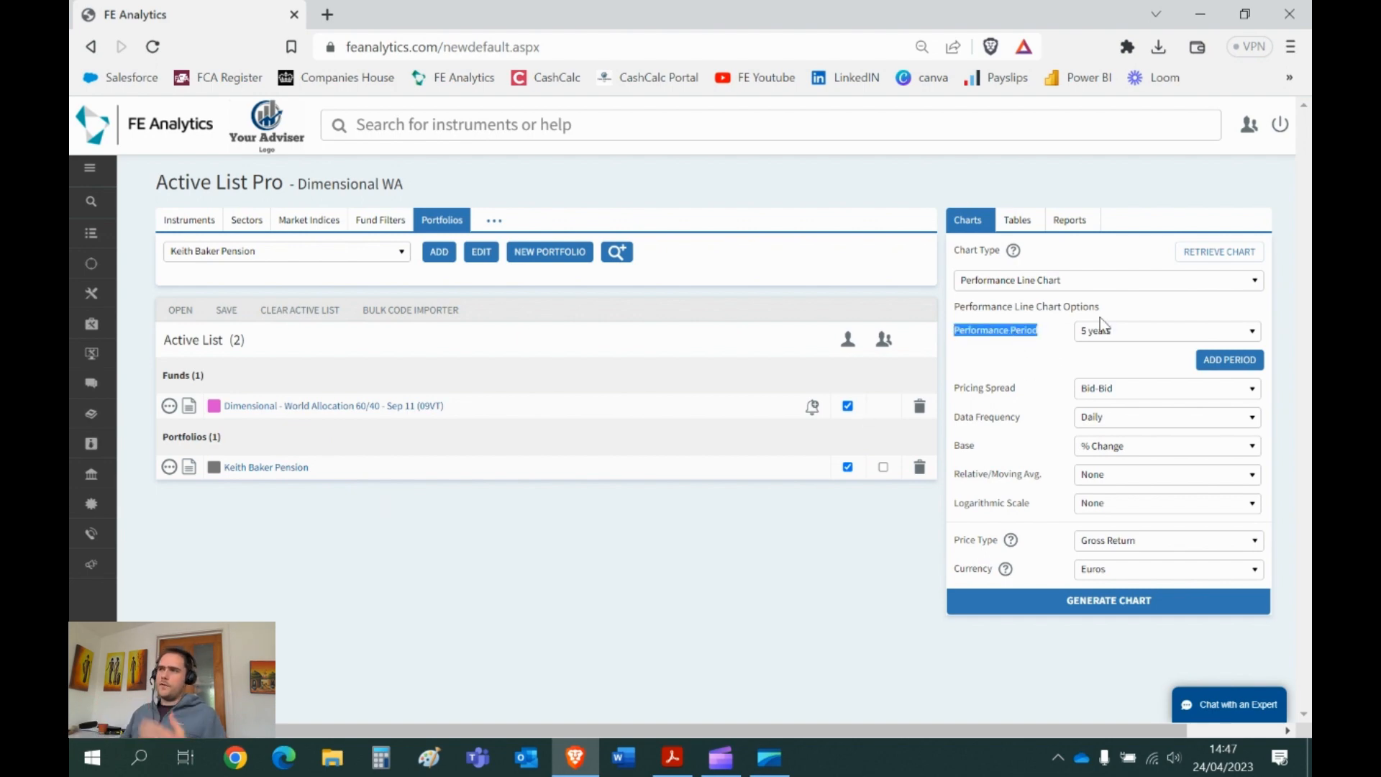
click(1095, 610)
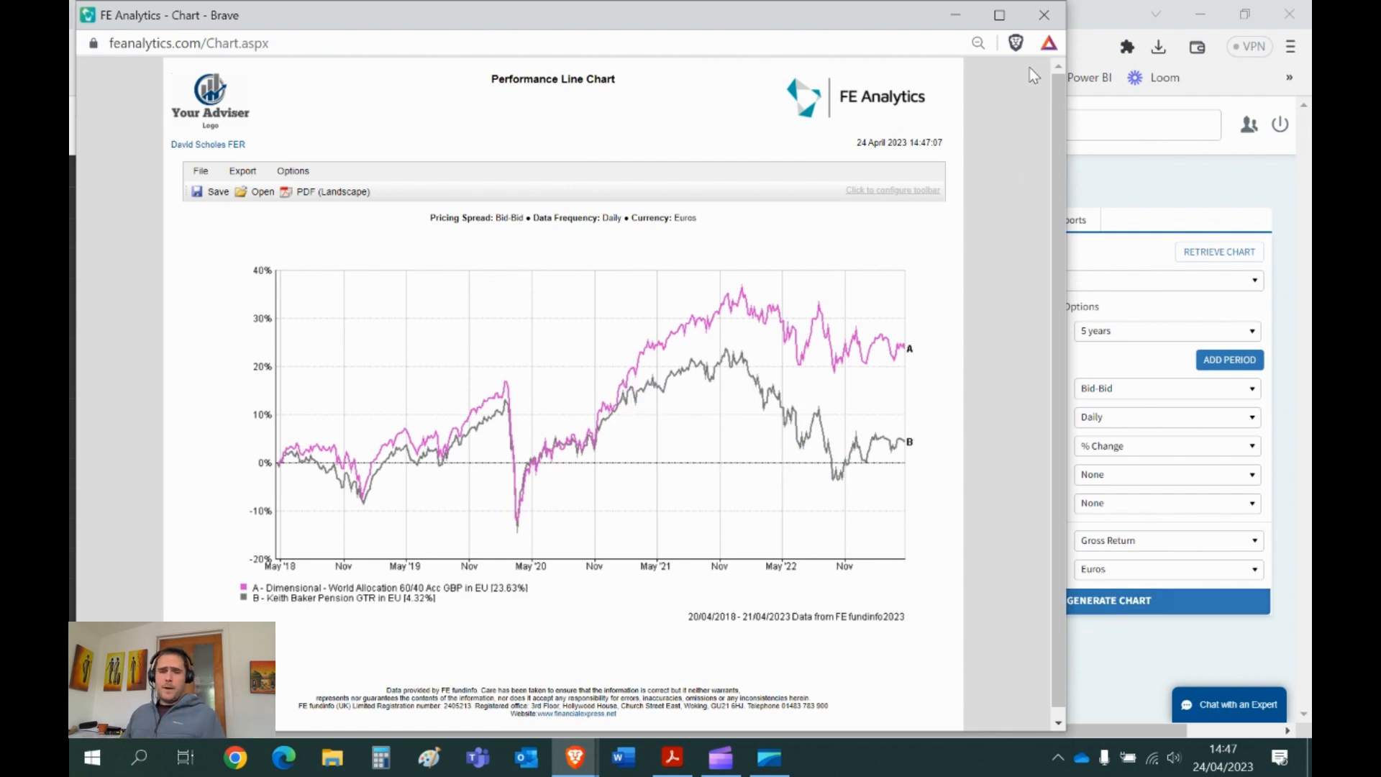
click(1044, 15)
click(961, 452)
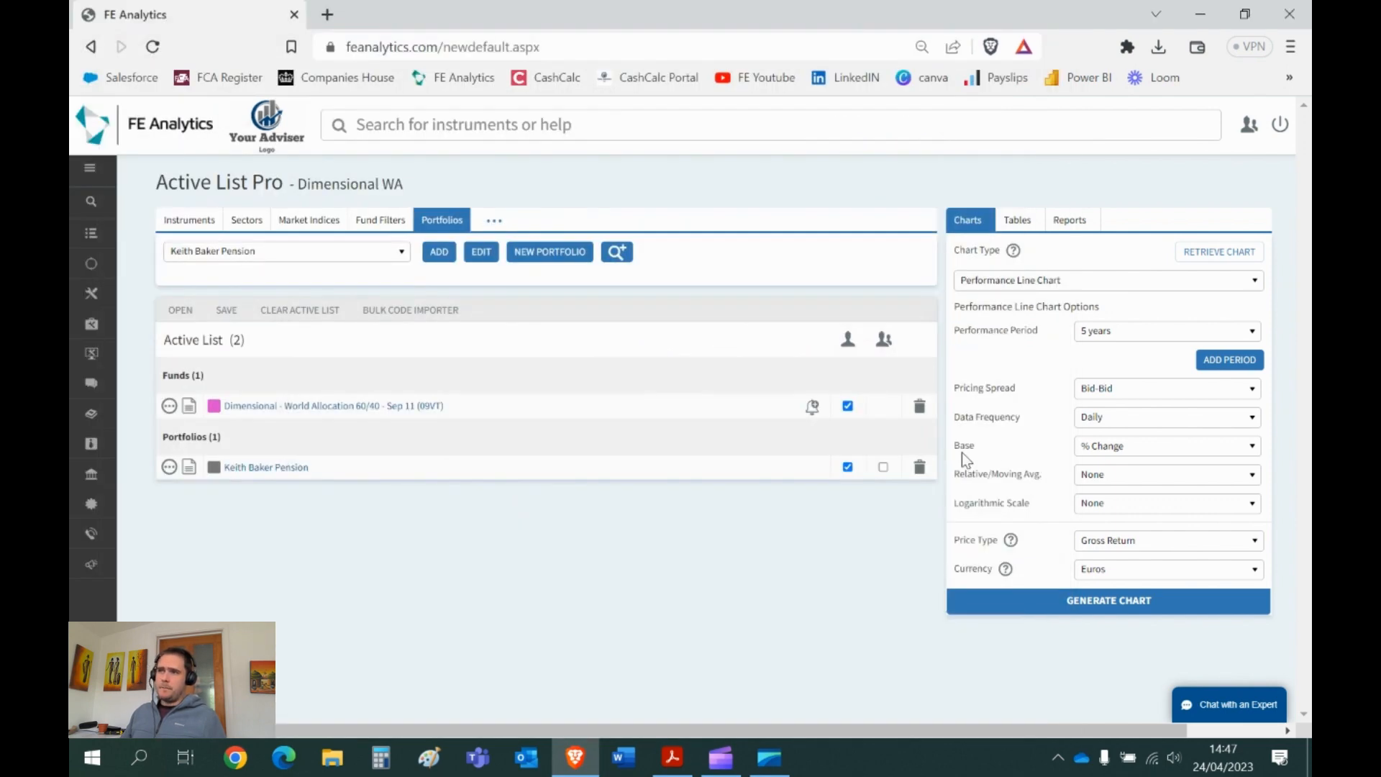
- Set the chart base to Indexed / Lump Sum with a 100000 value and regenerate the chart
click(1124, 453)
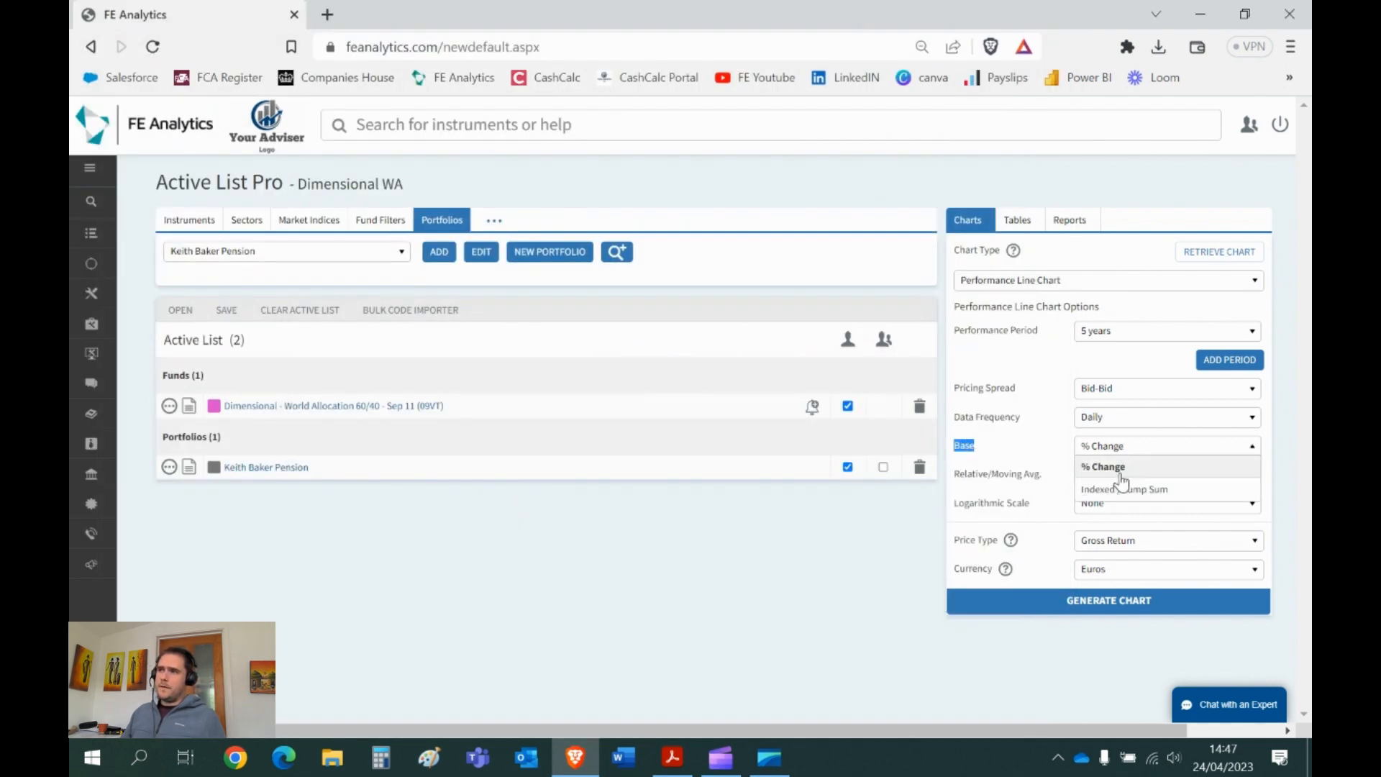
click(1120, 505)
click(1106, 471)
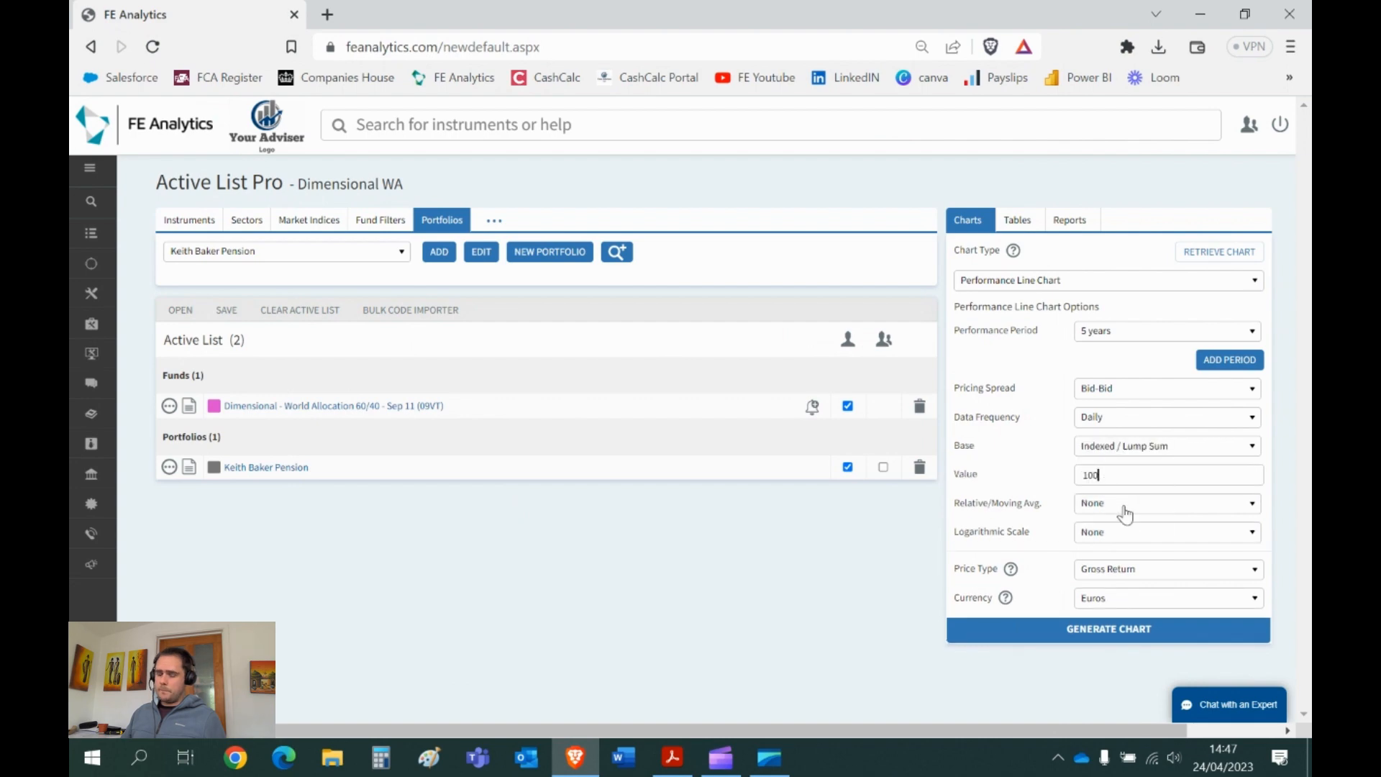
text(000)
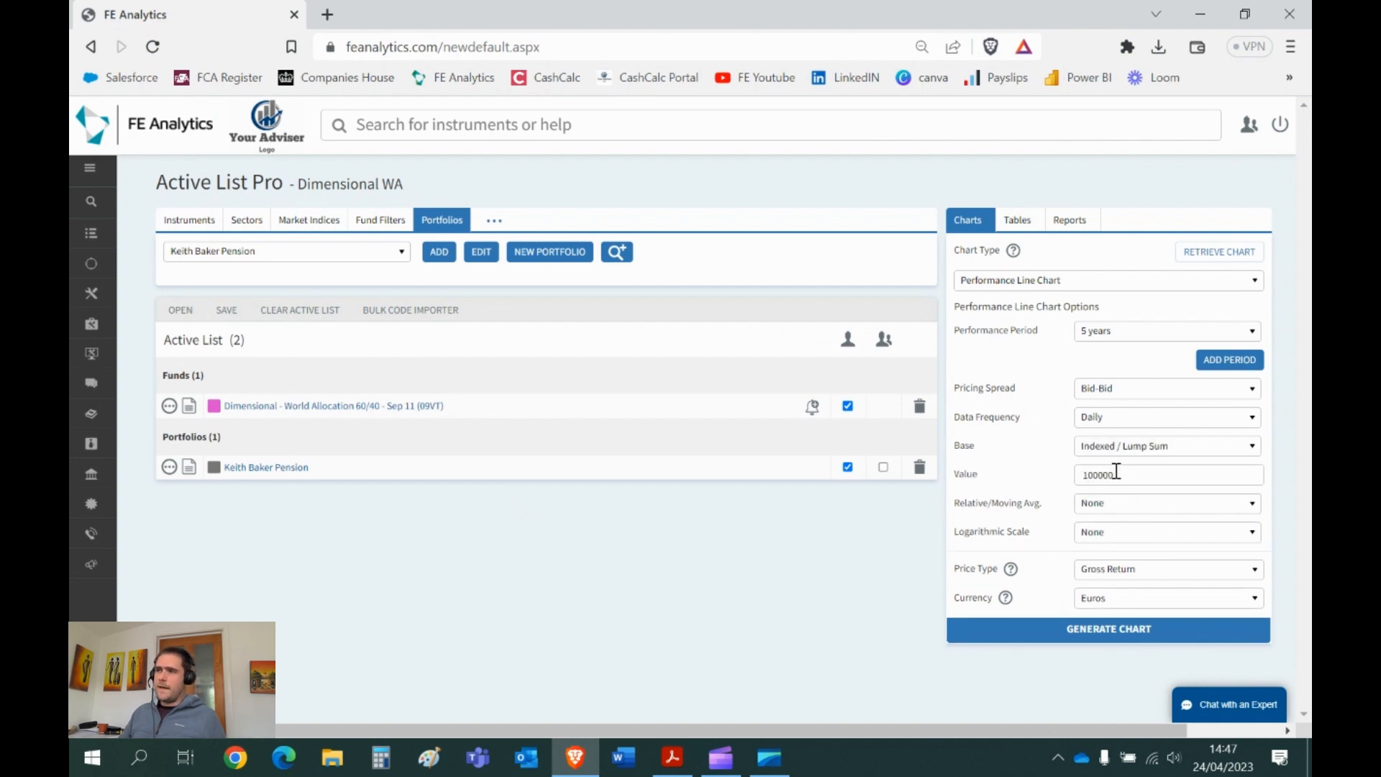
click(1111, 636)
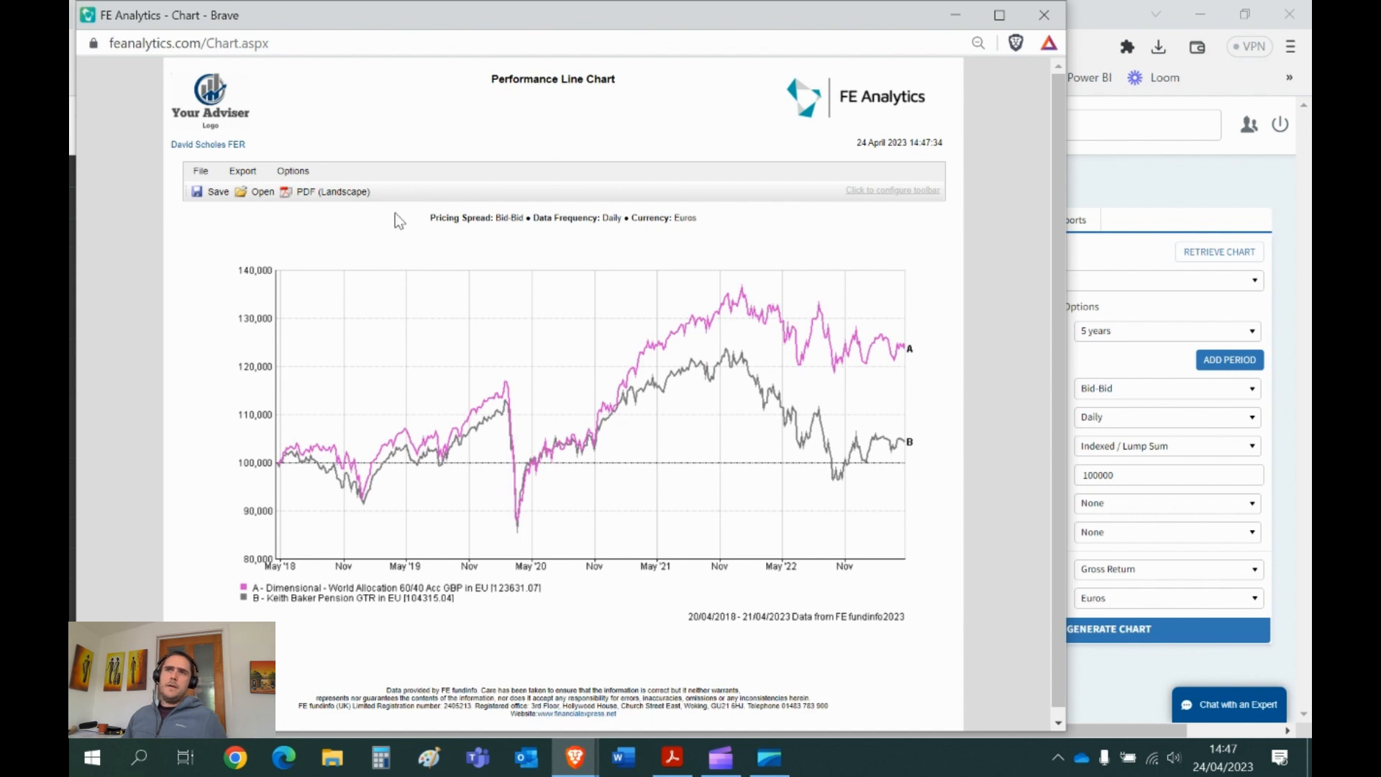
- Export the chart as a landscape PDF, then close the chart window
click(241, 175)
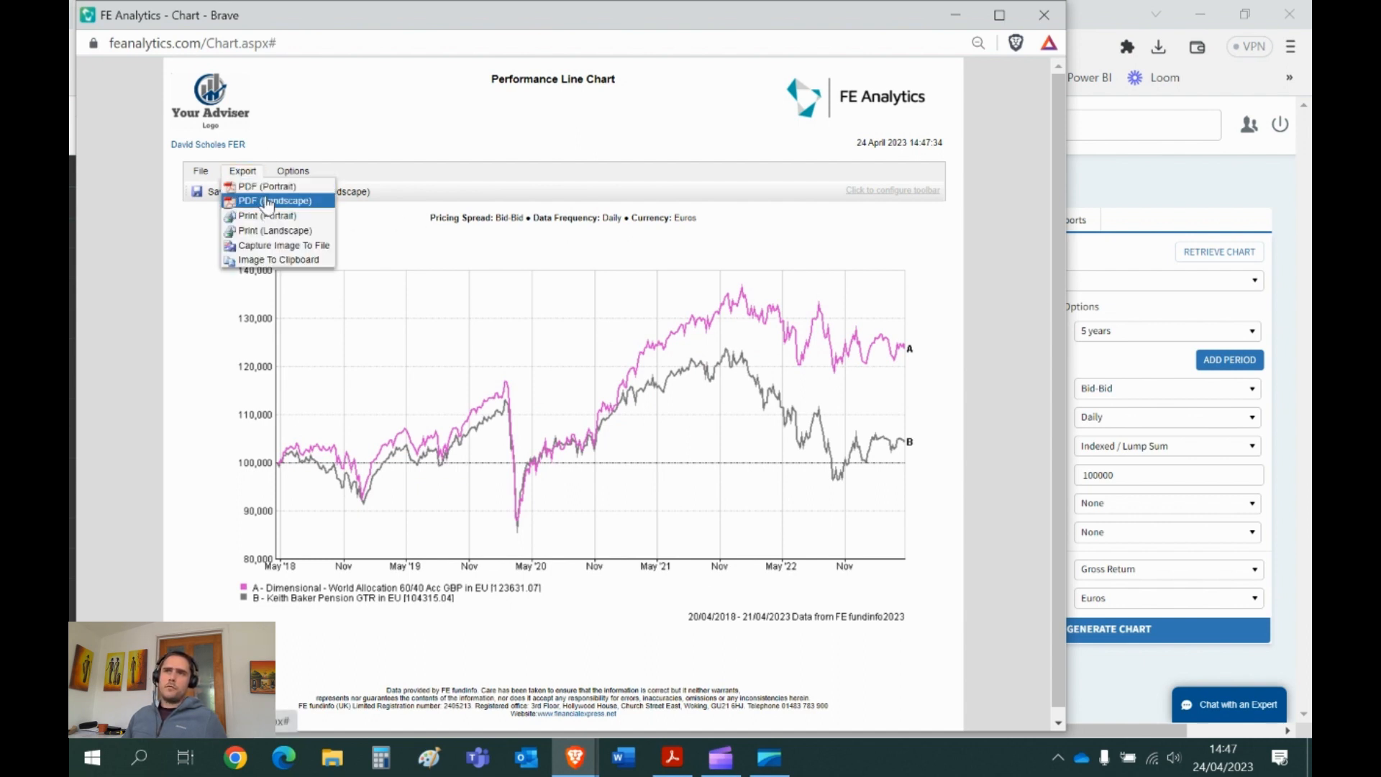
click(266, 200)
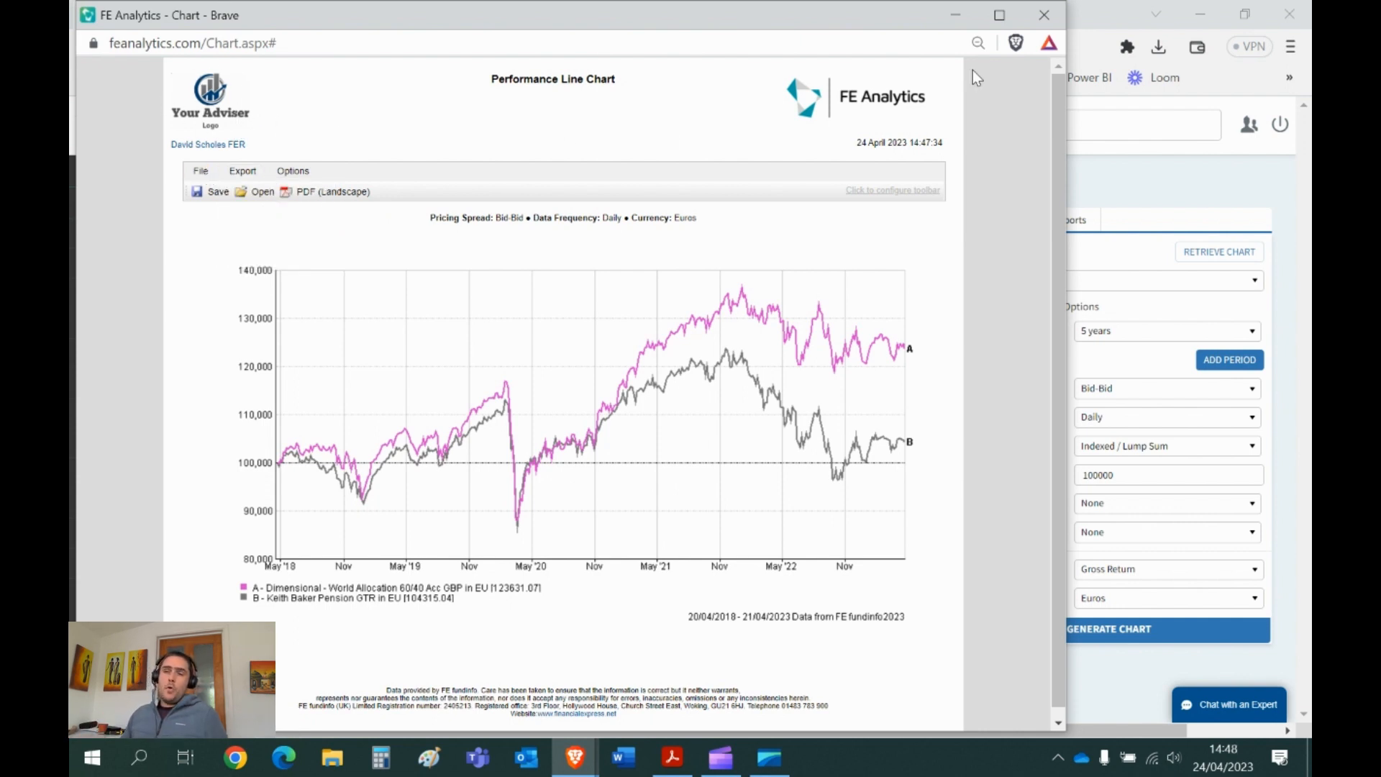
click(1044, 16)
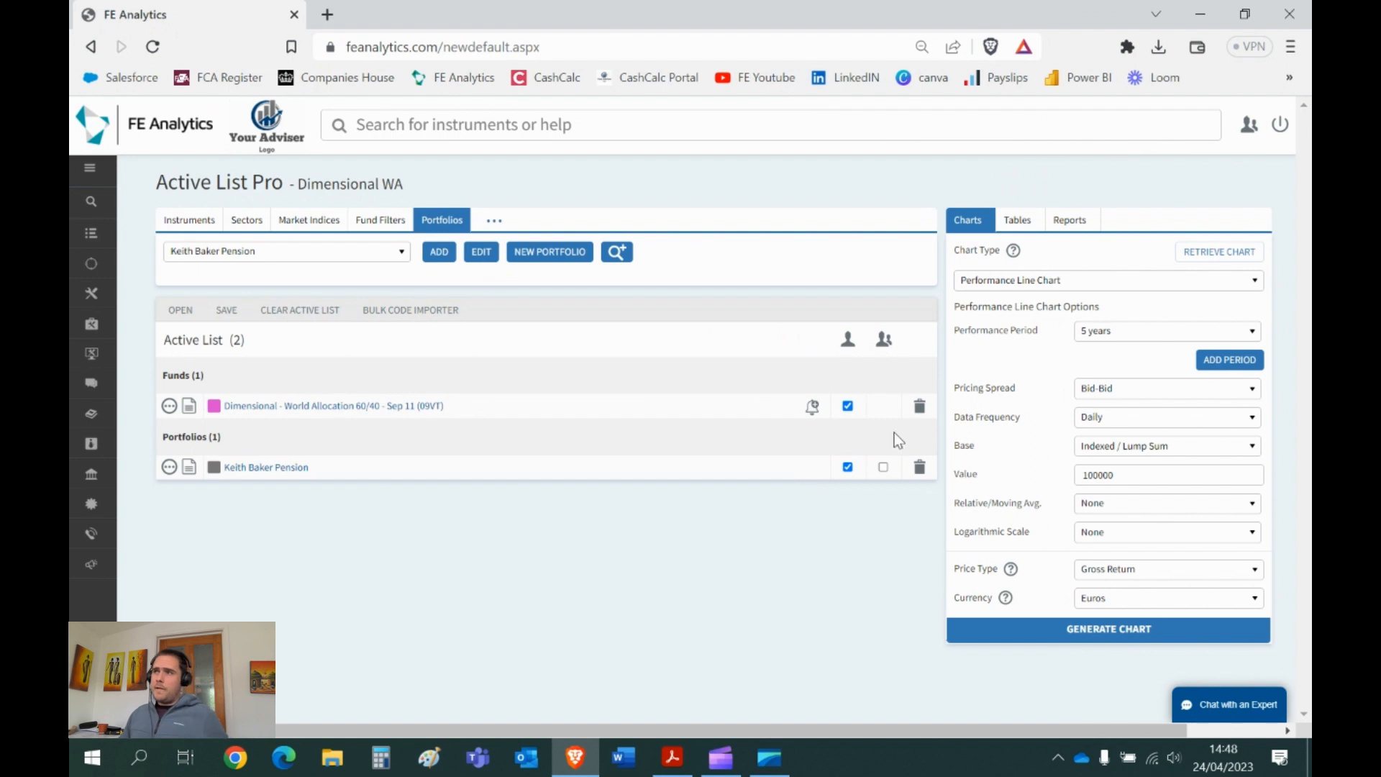
- Switch to a Regular Savings/Withdrawals chart over a 5-year performance period
click(1015, 282)
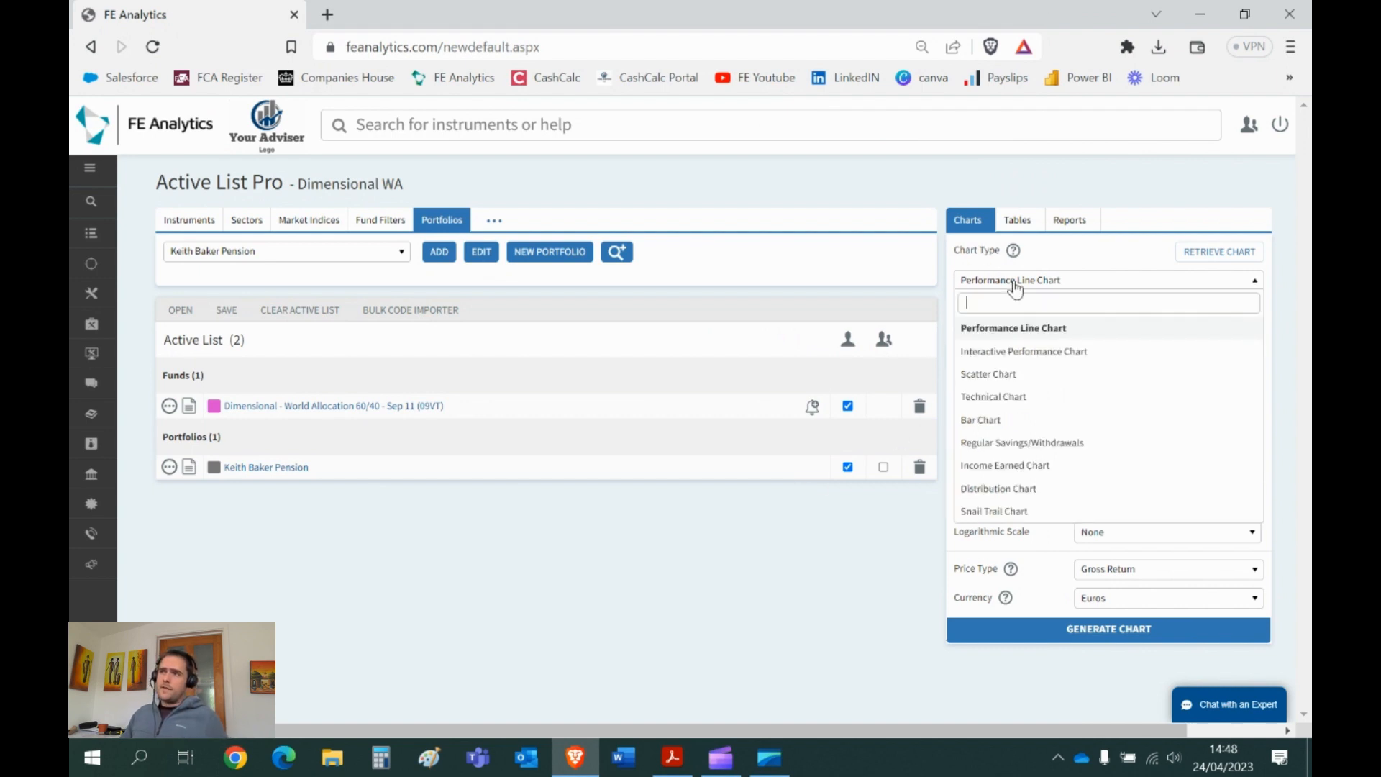
click(1012, 444)
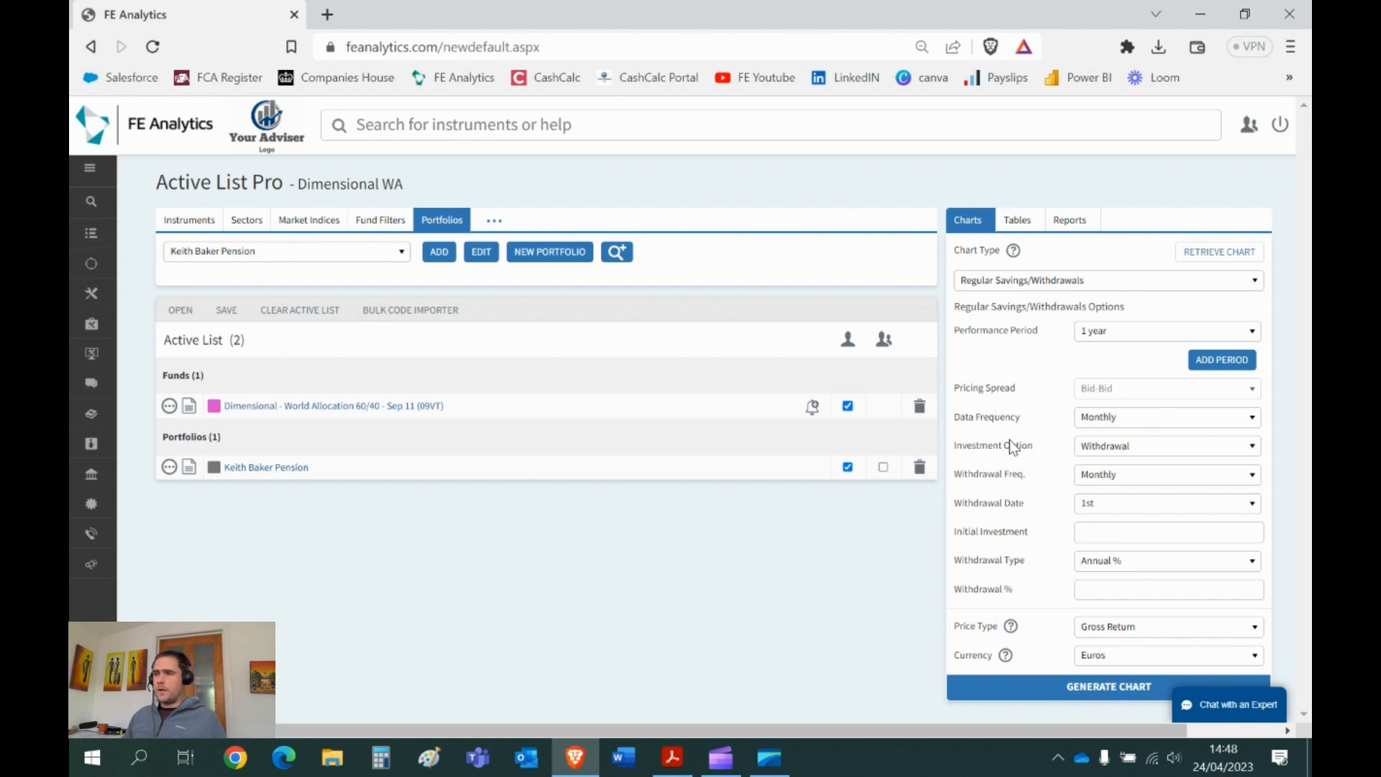
click(1102, 335)
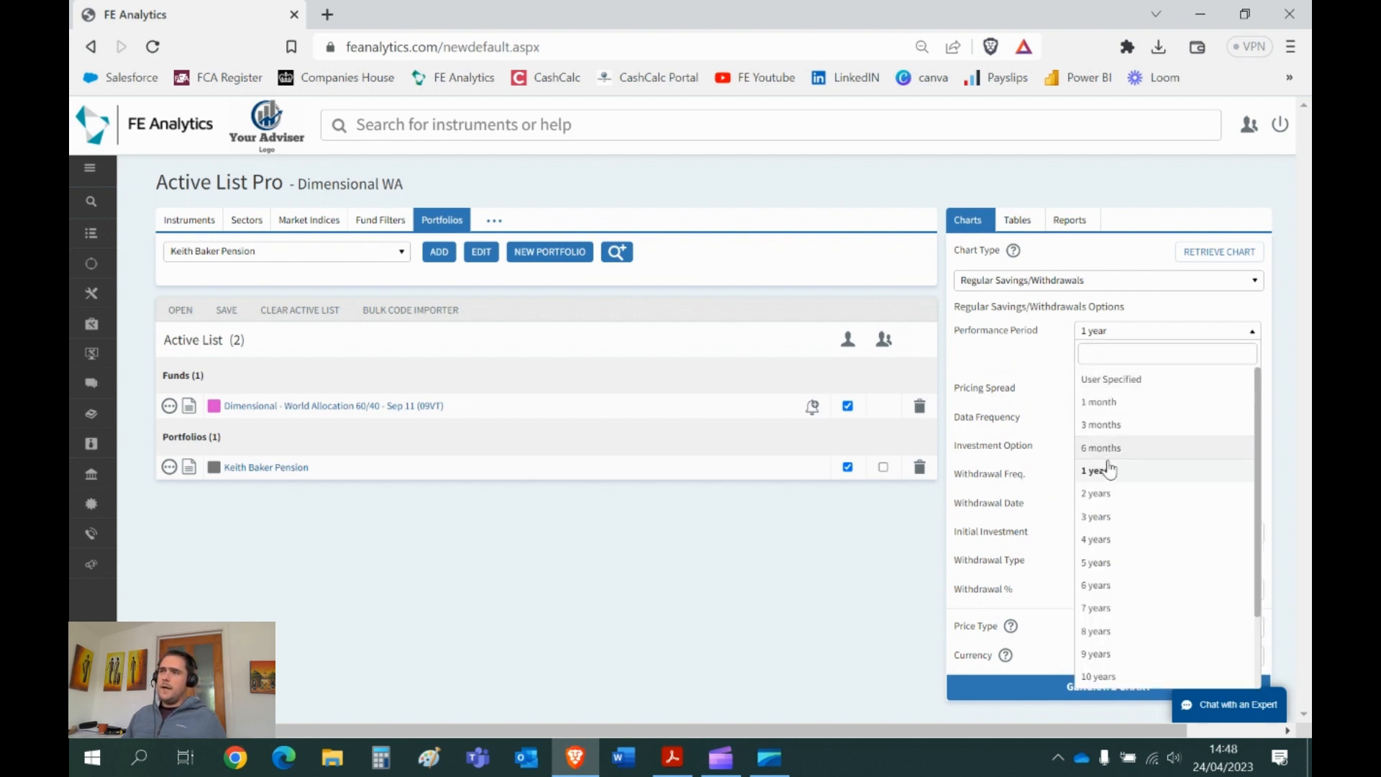
click(1130, 567)
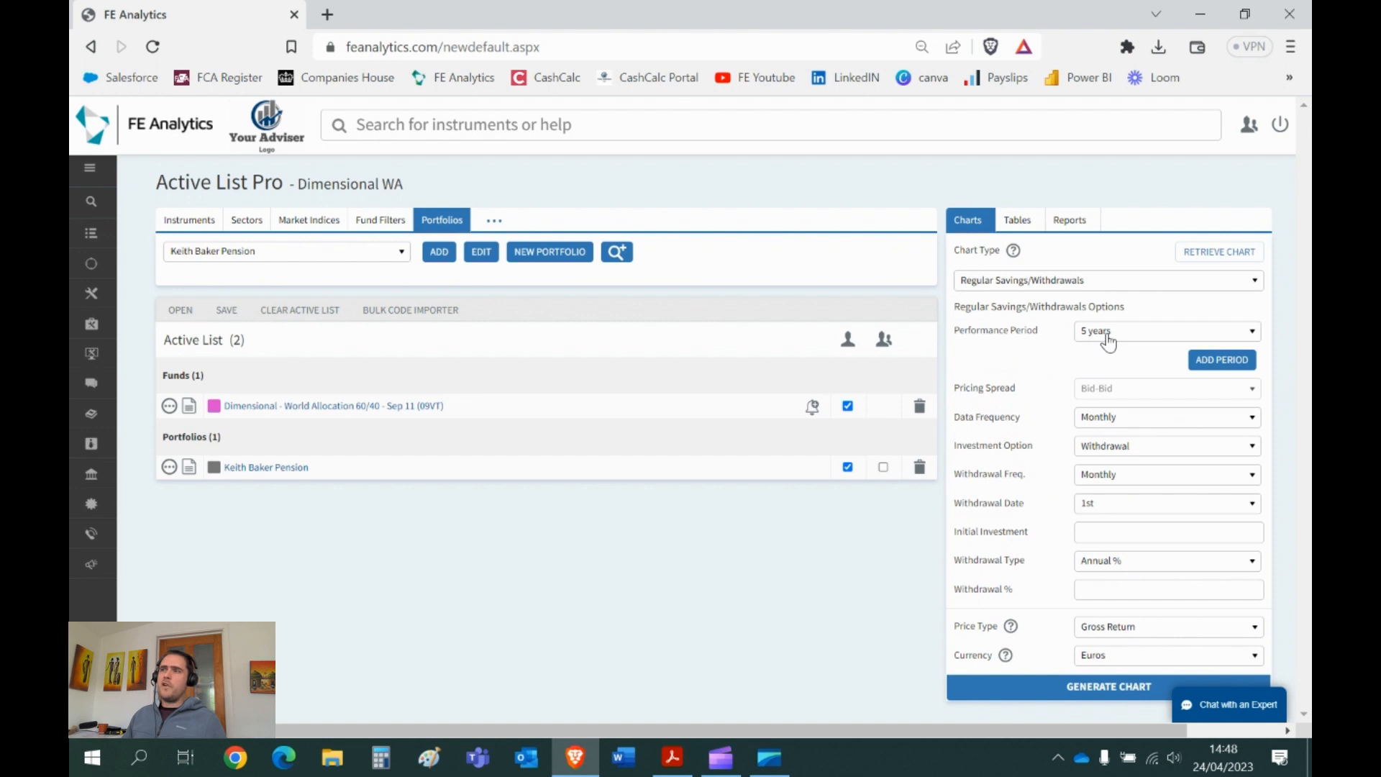
- Enter a 500000 initial investment with 4% annual withdrawals and generate the chart
triple_click(1025, 447)
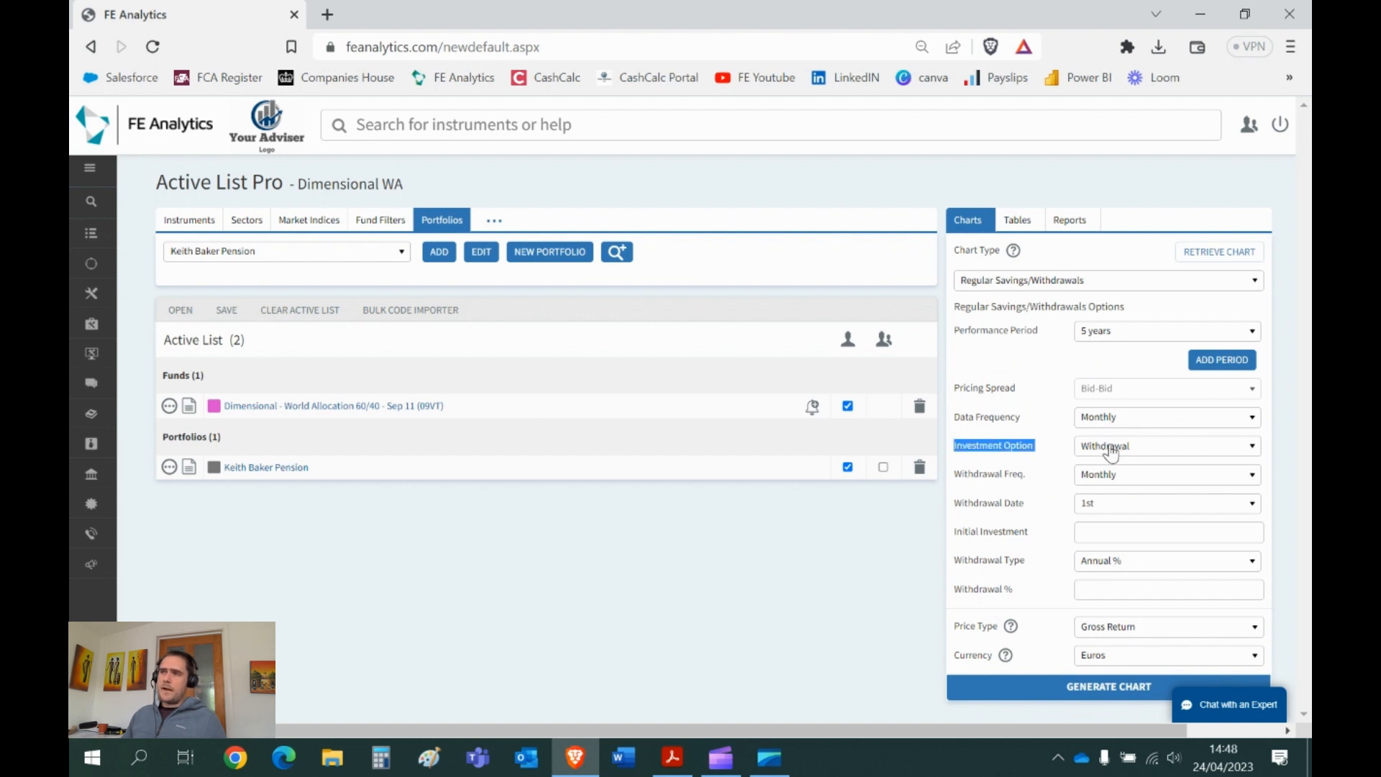
click(1097, 533)
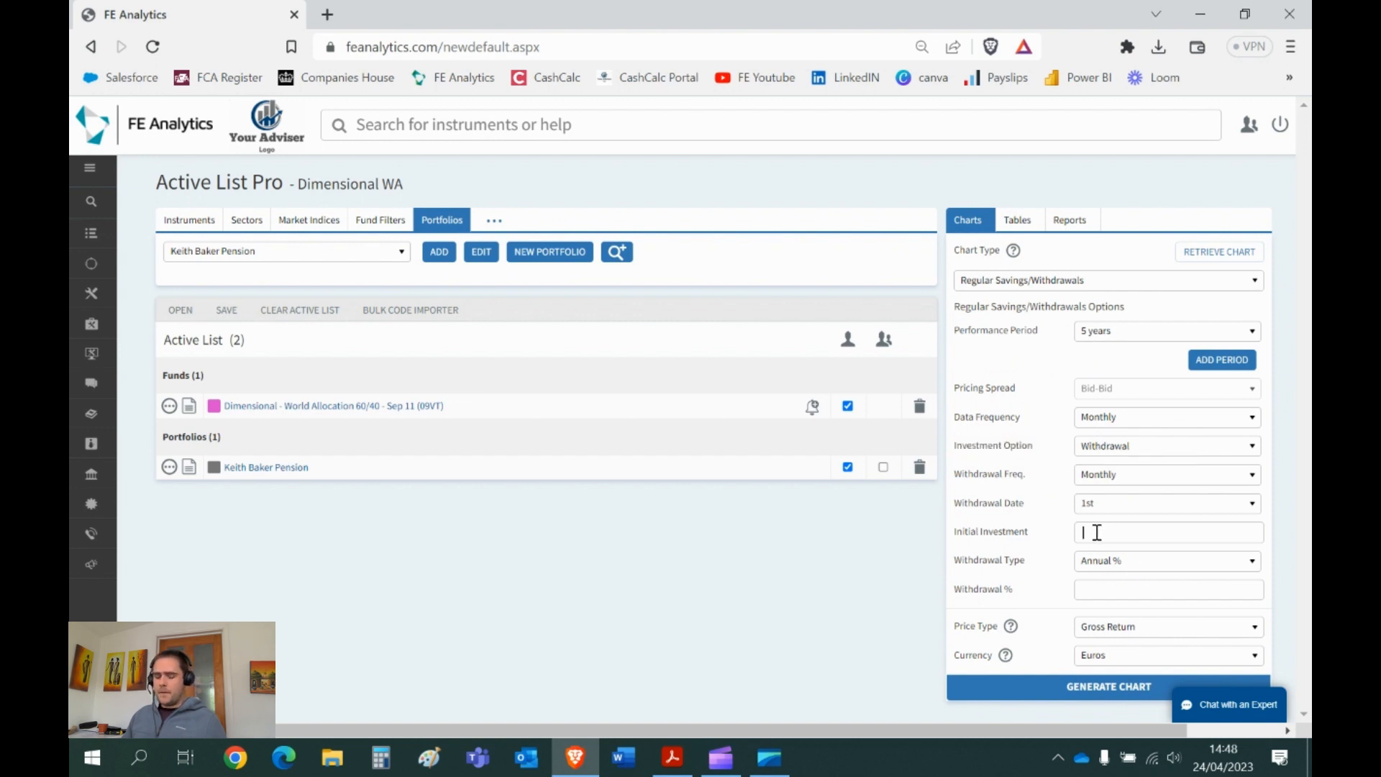
text(500000)
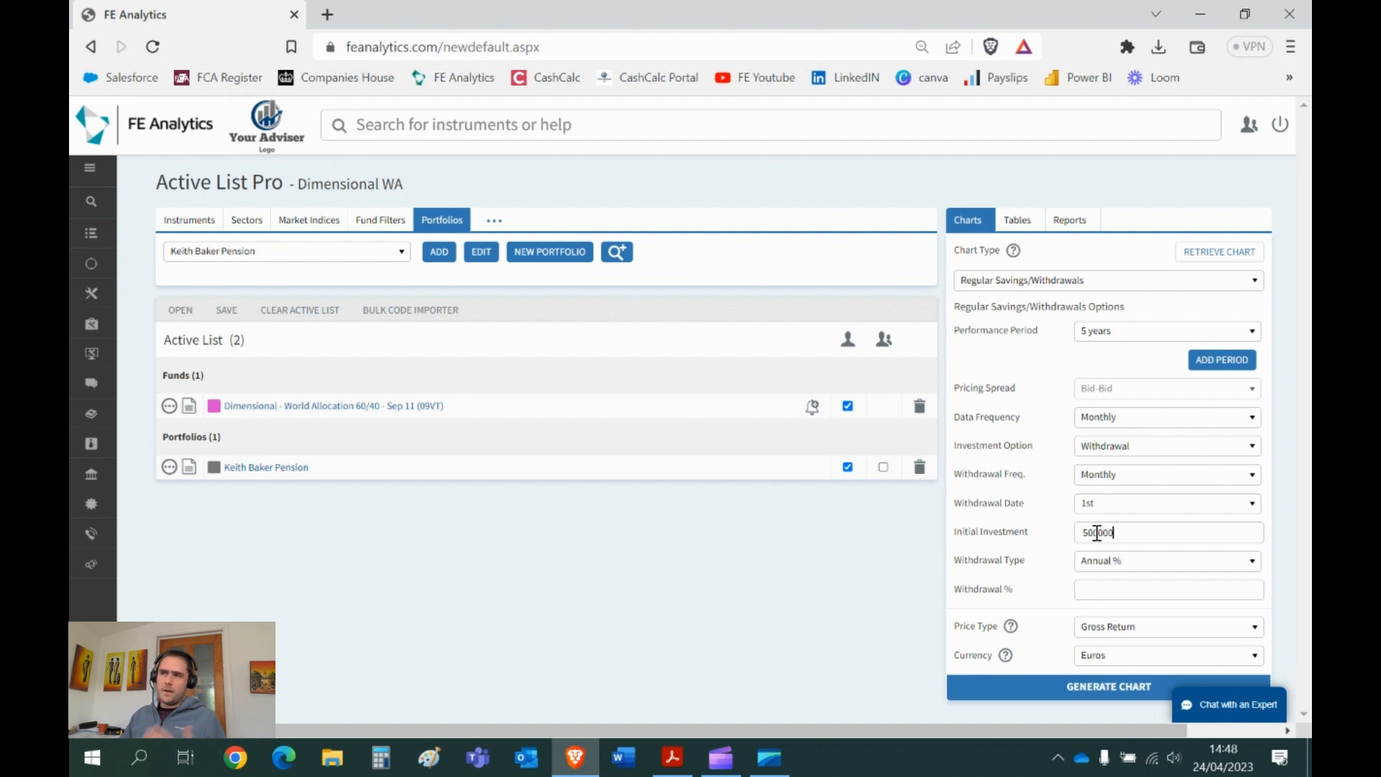
triple_click(1007, 561)
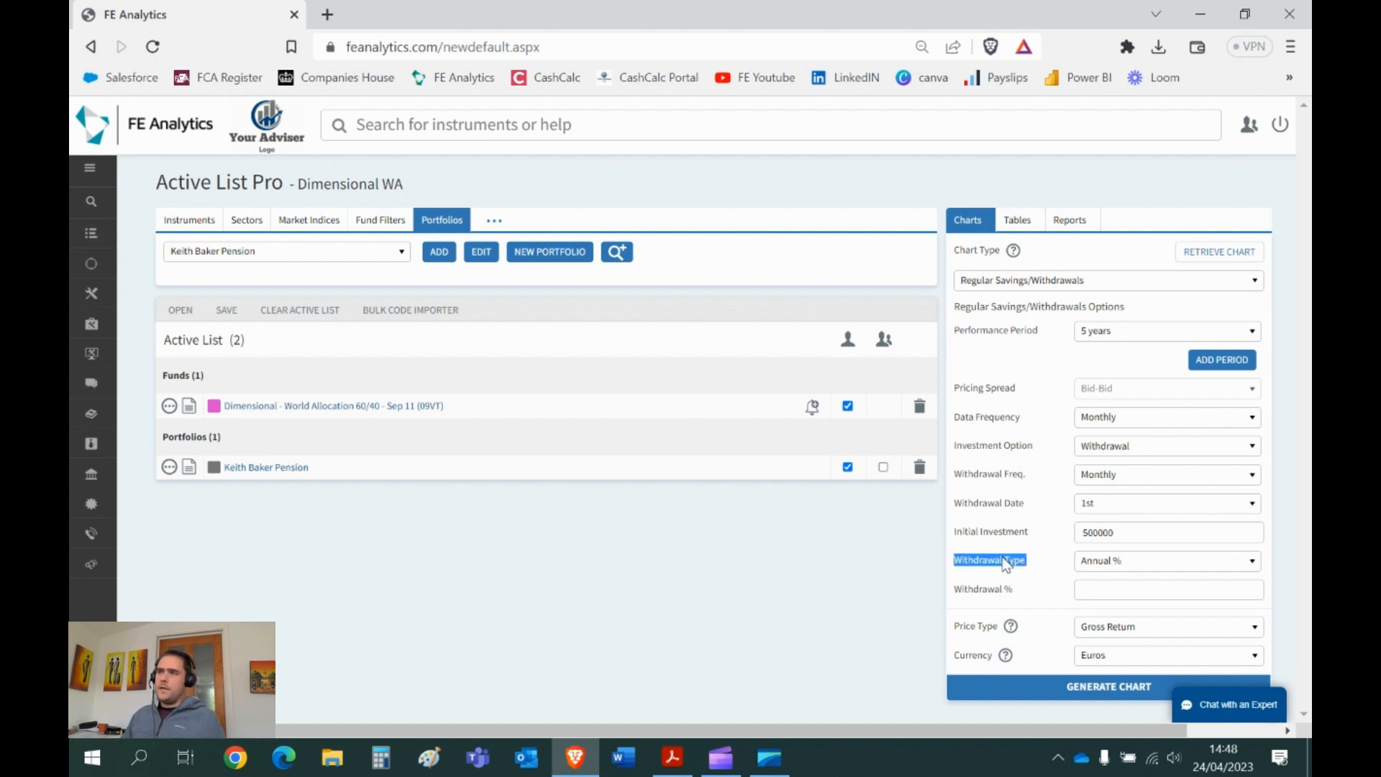
click(1103, 588)
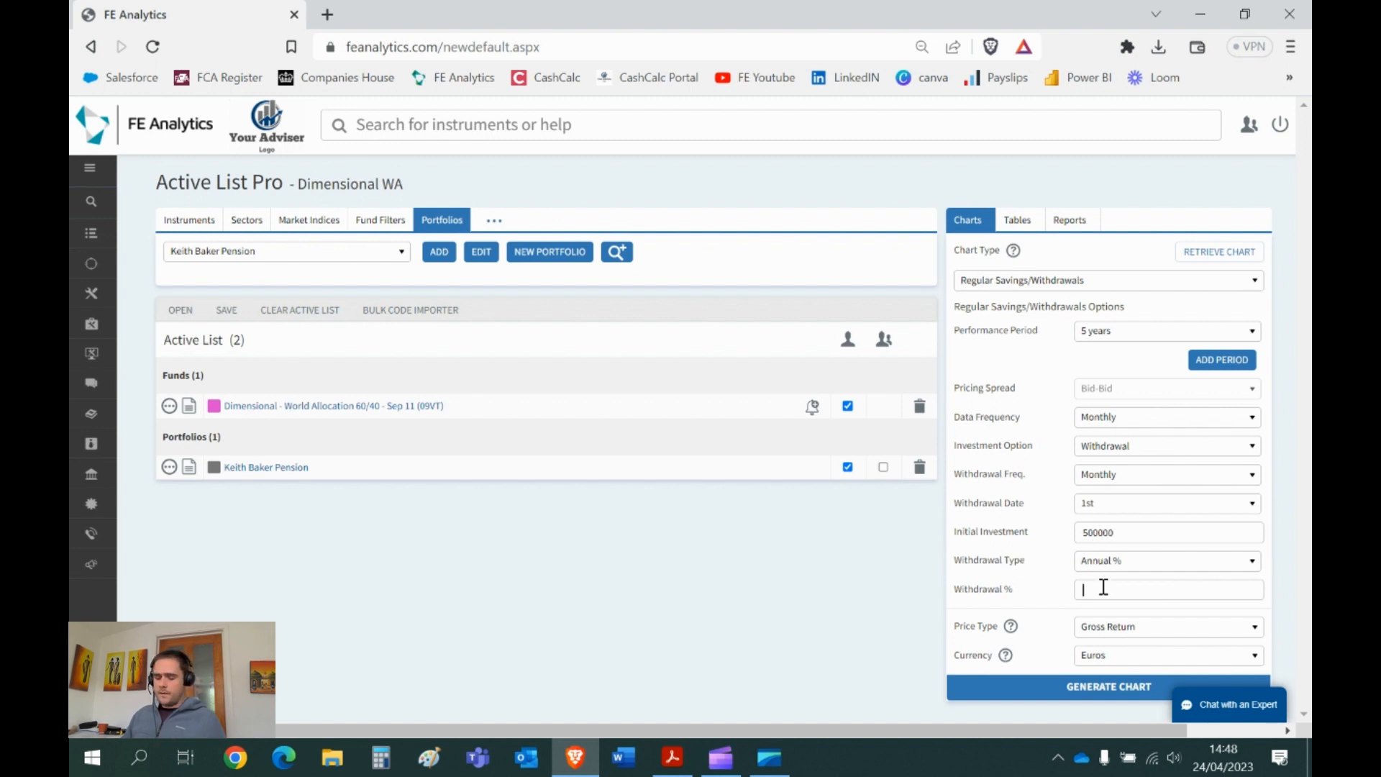
text(4)
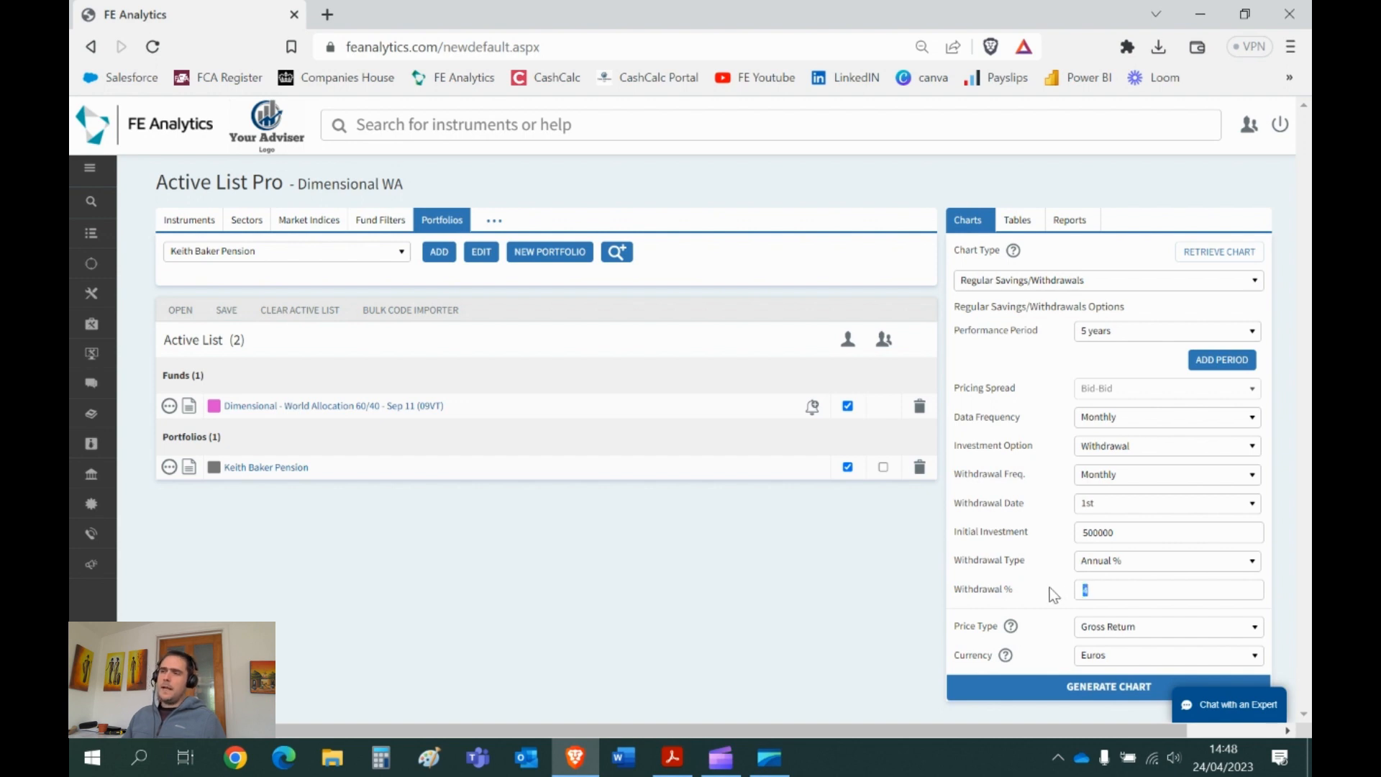
click(1077, 687)
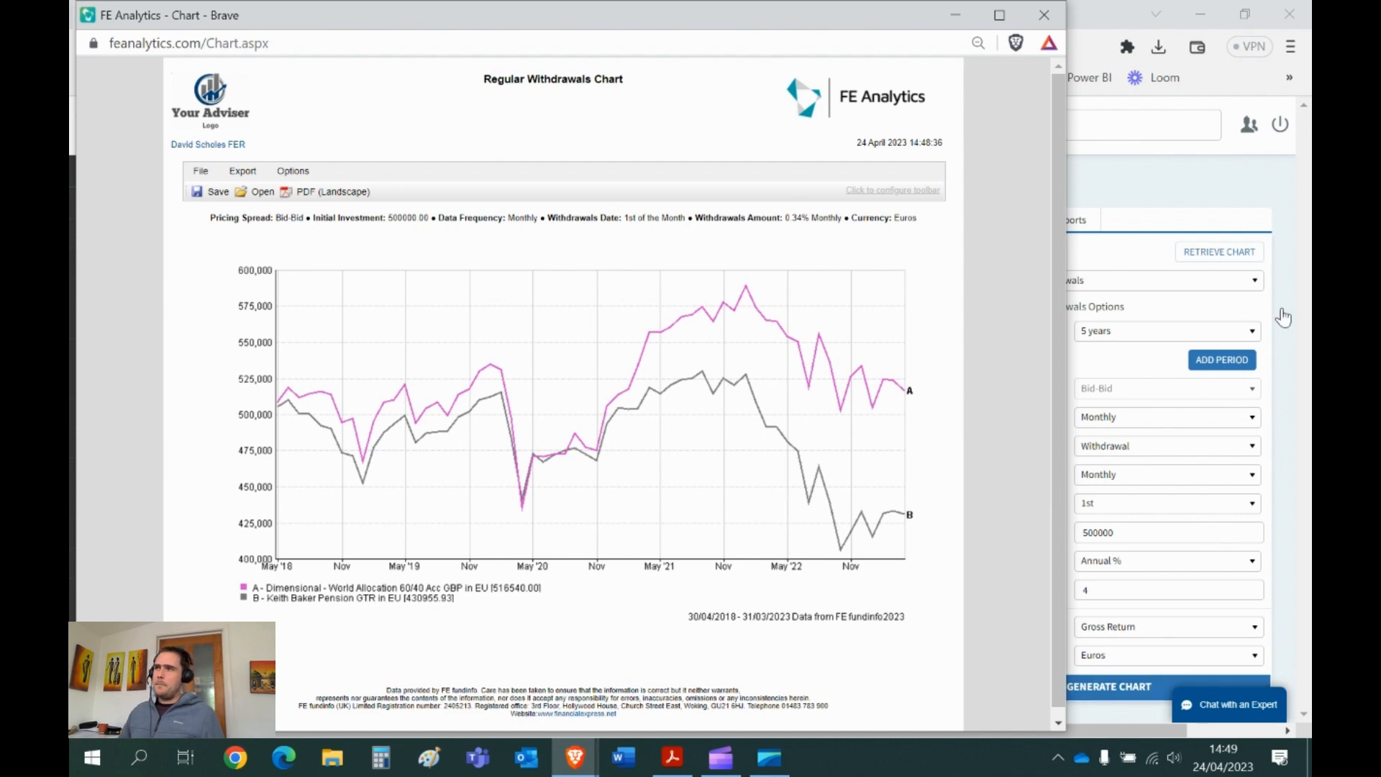
click(1041, 27)
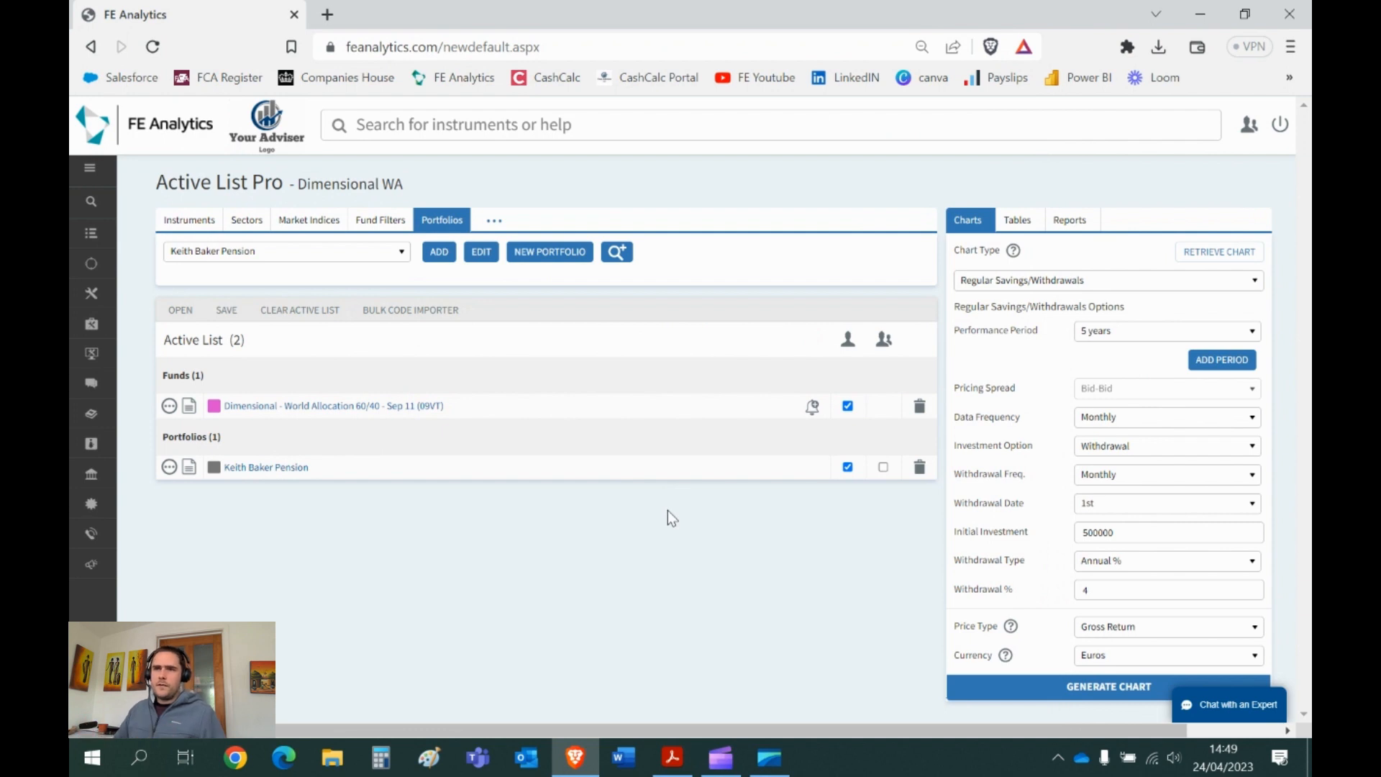
- Search individual funds for World Allocation and add the four Dimensional funds to the active list
click(189, 220)
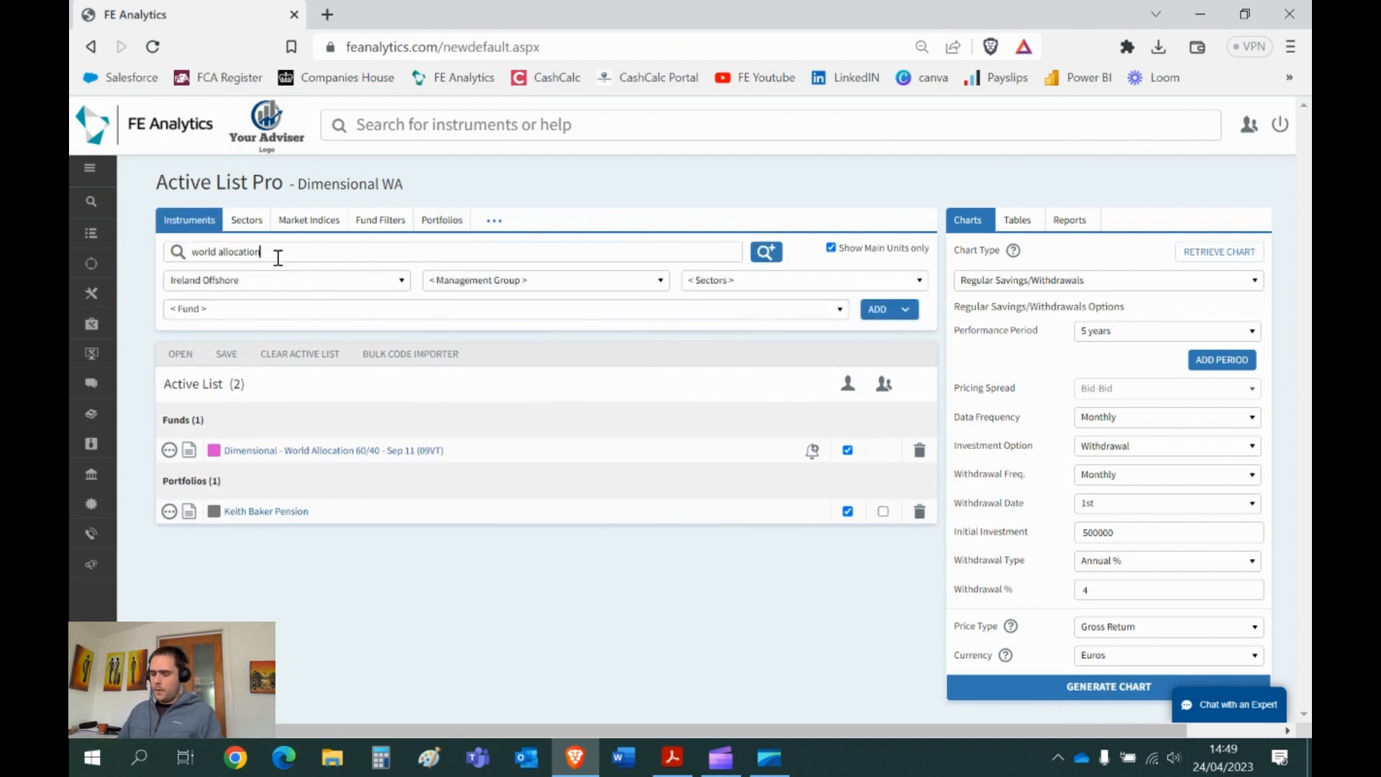
key(Return)
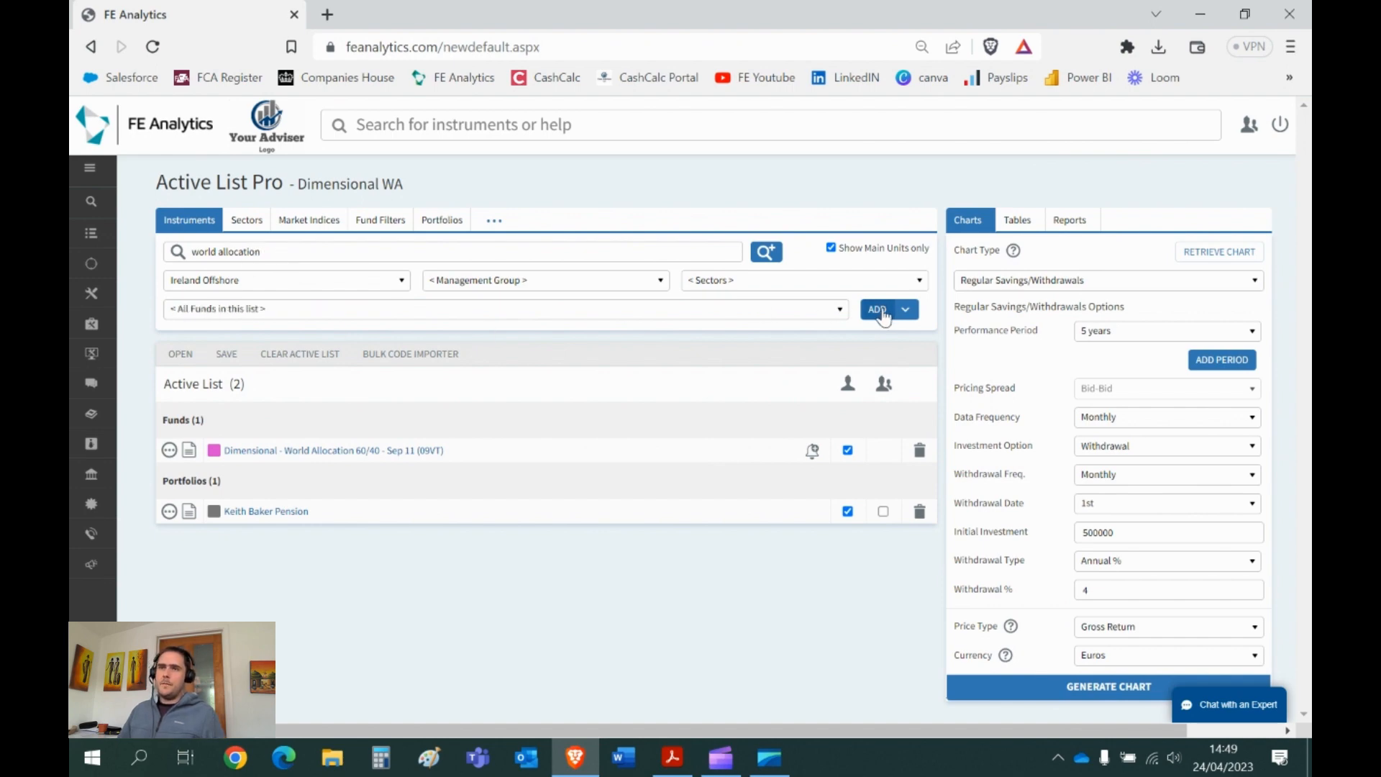
click(878, 309)
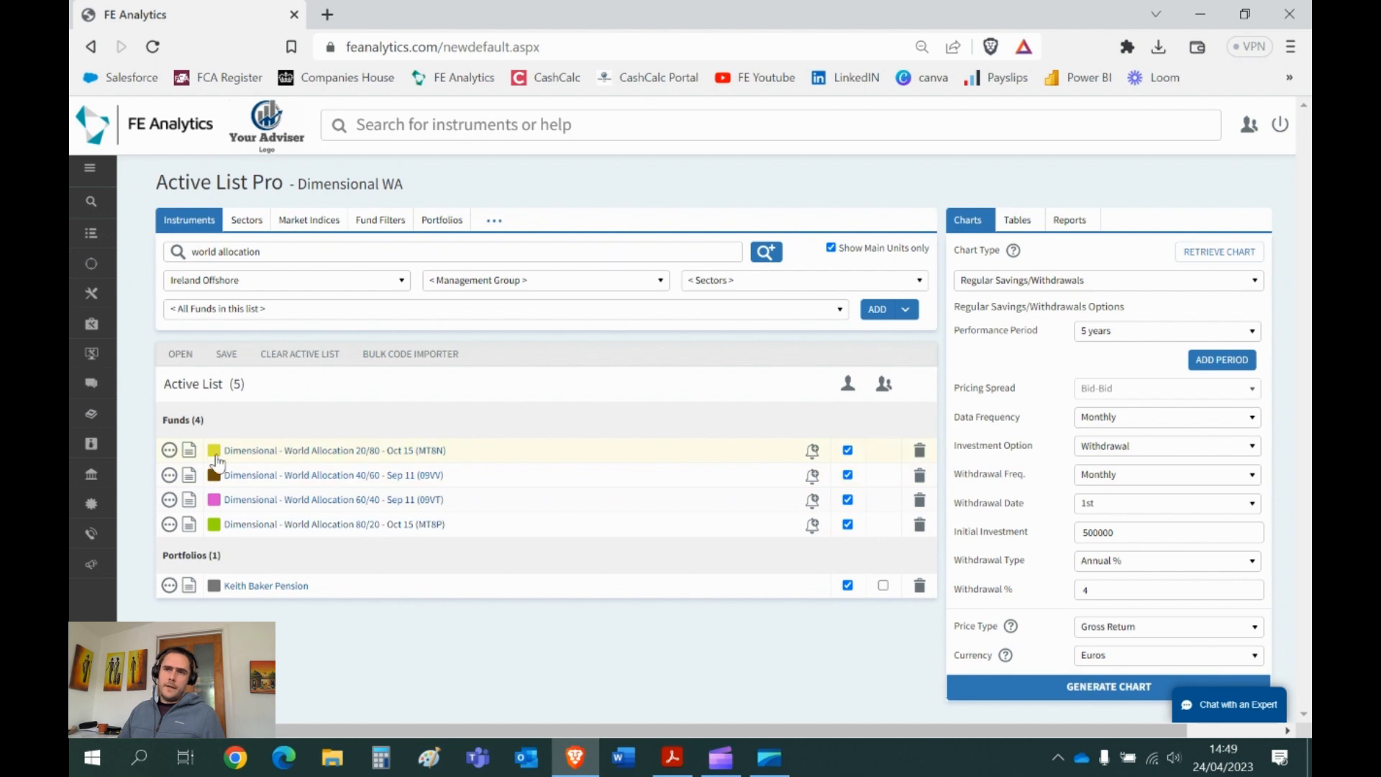
click(251, 310)
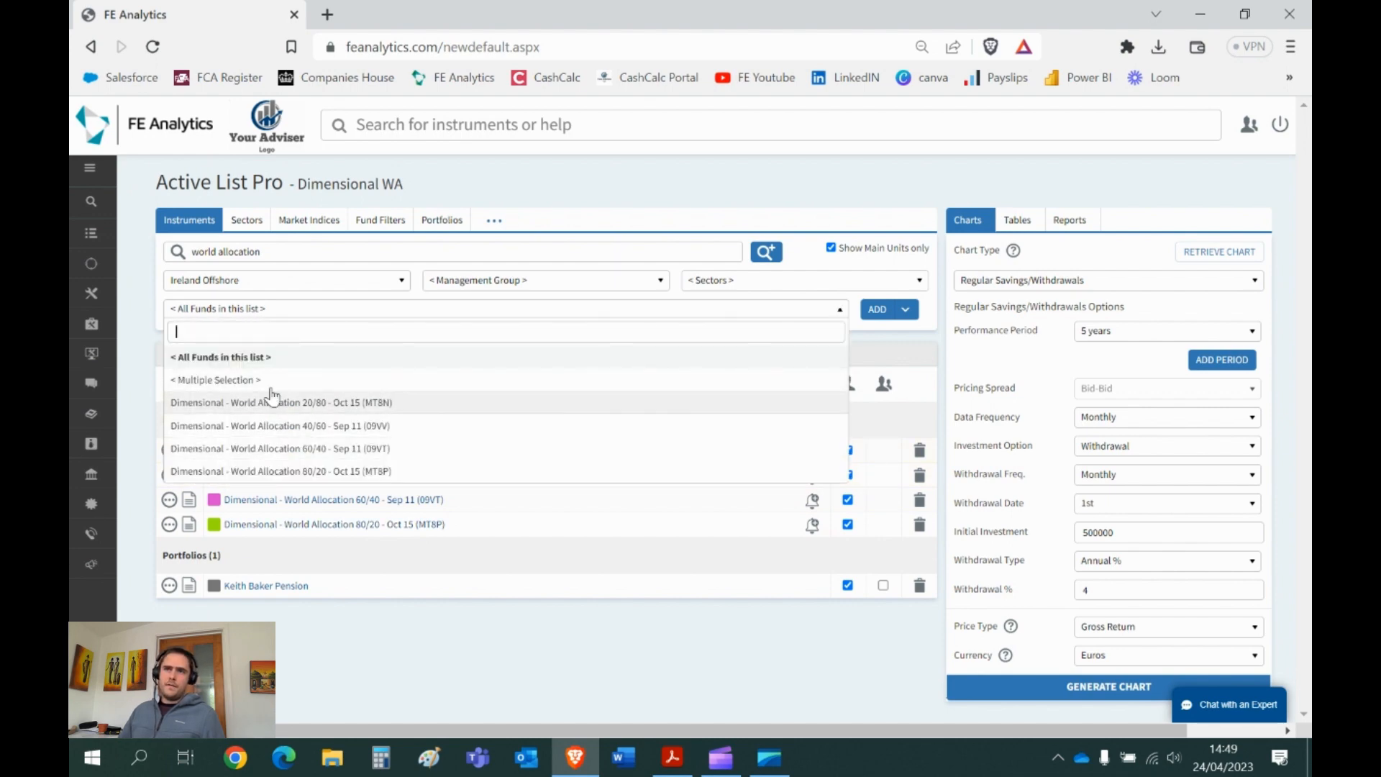
click(279, 314)
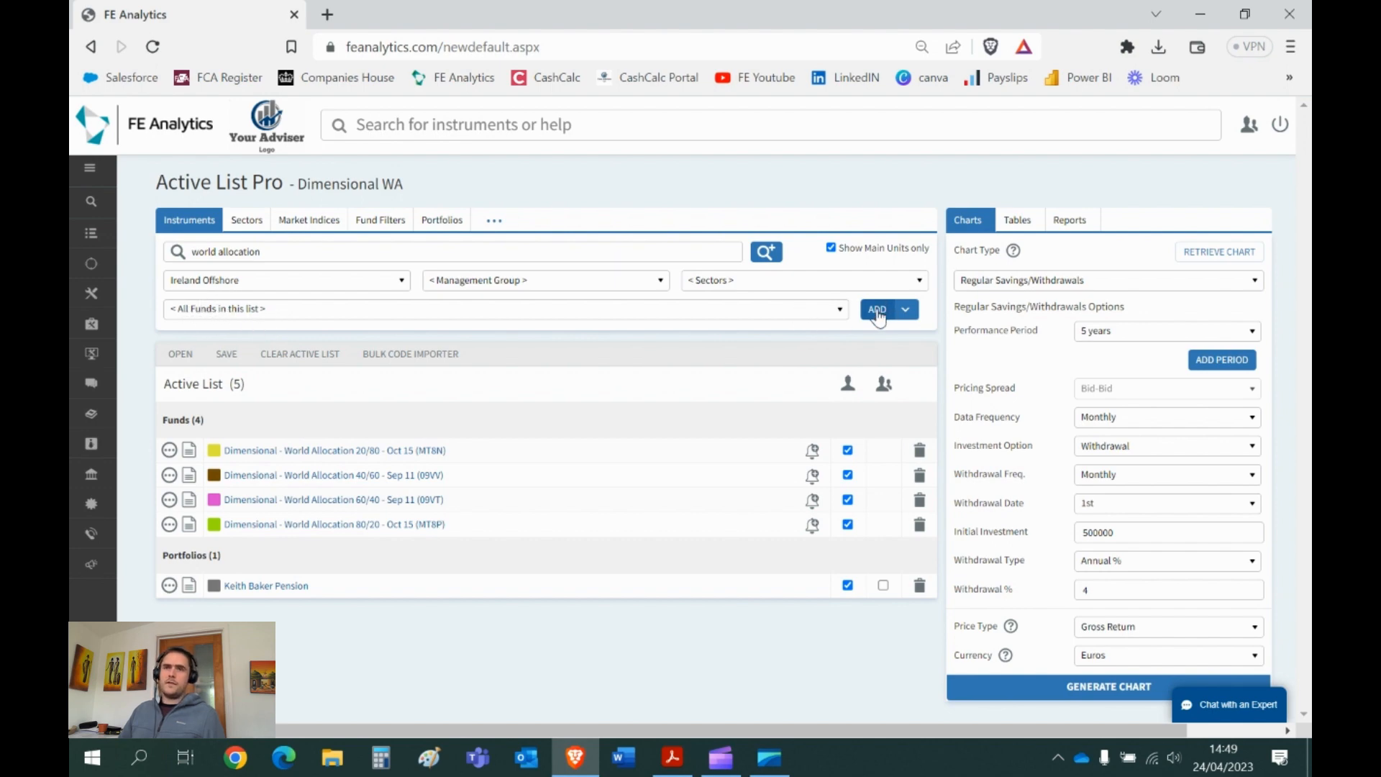
- Make the 20/80, 40/60, 60/40 and 80/20 fund lines blue and the pension portfolio red
click(214, 475)
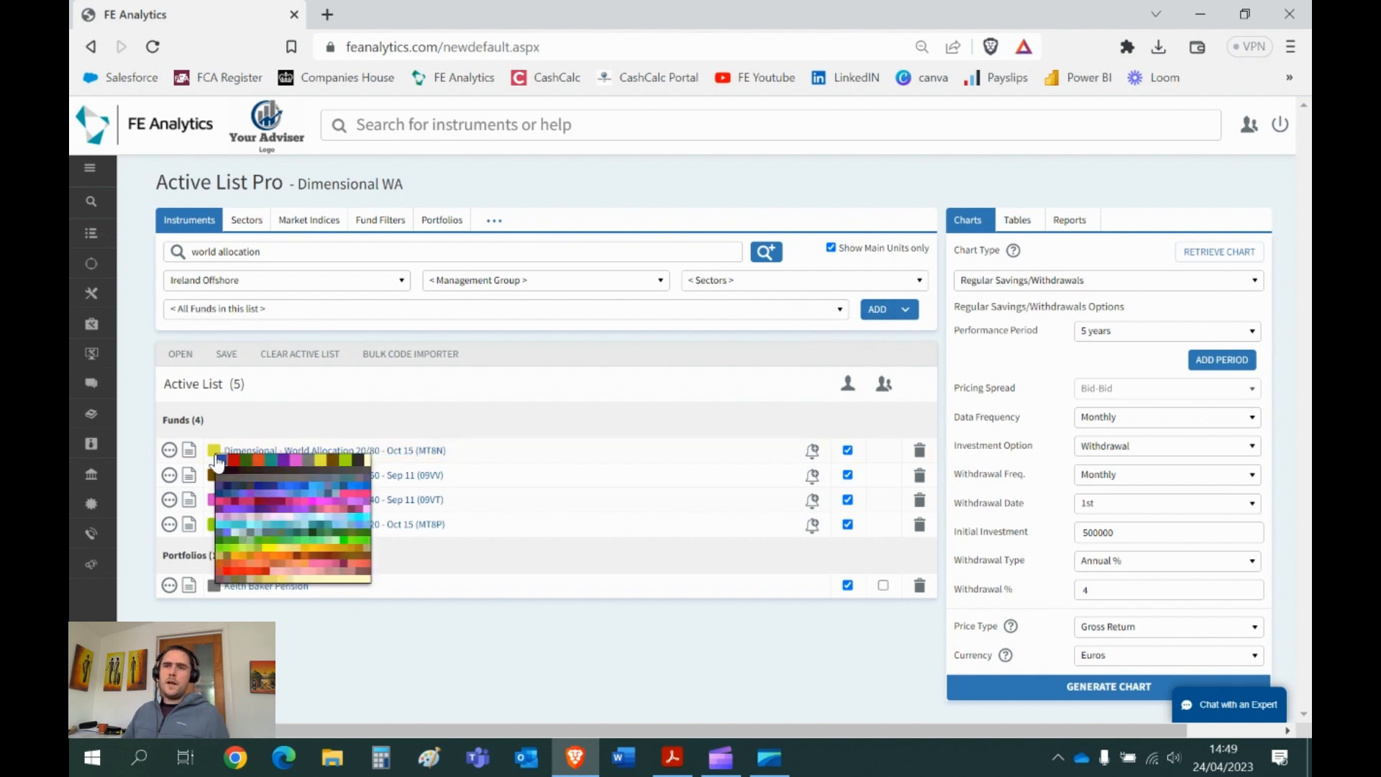
click(220, 460)
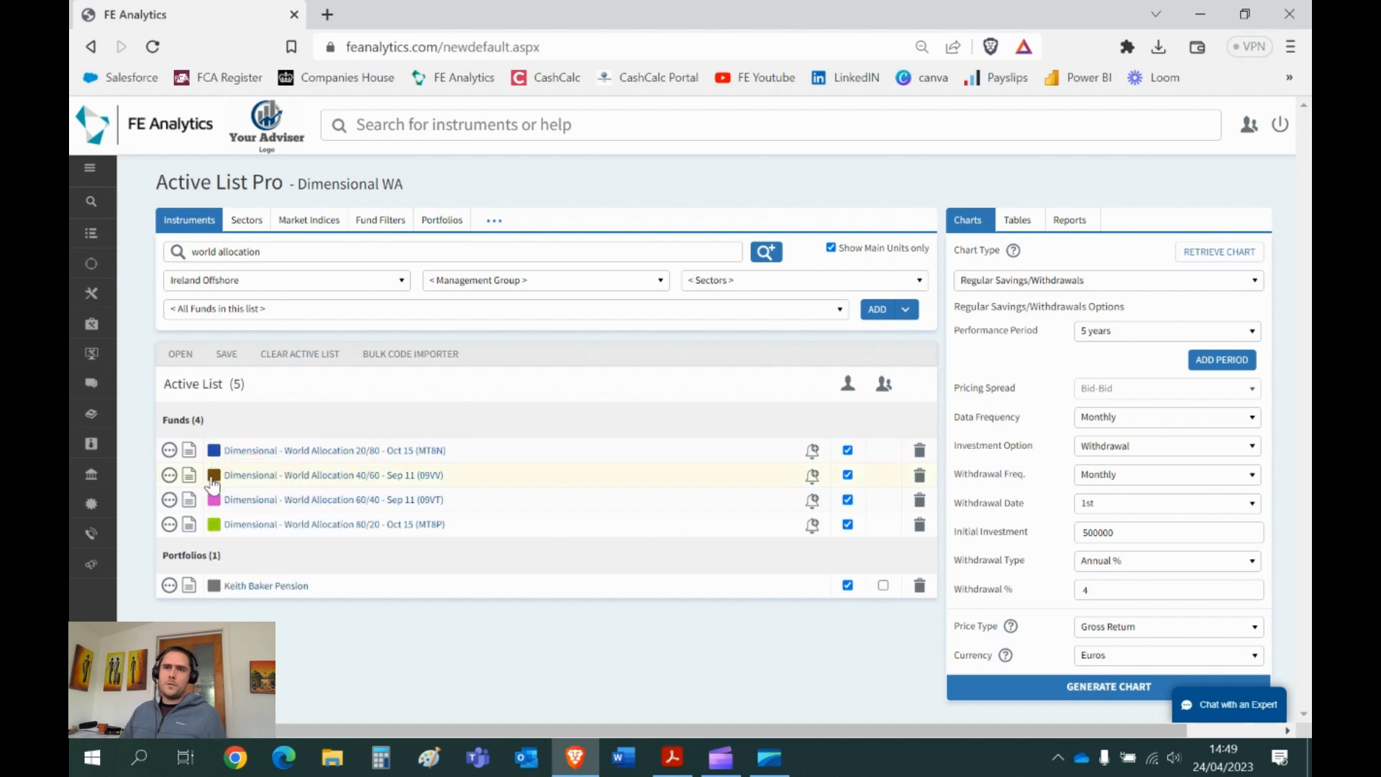
click(213, 475)
click(219, 484)
click(214, 501)
click(217, 506)
click(213, 524)
click(219, 534)
click(213, 585)
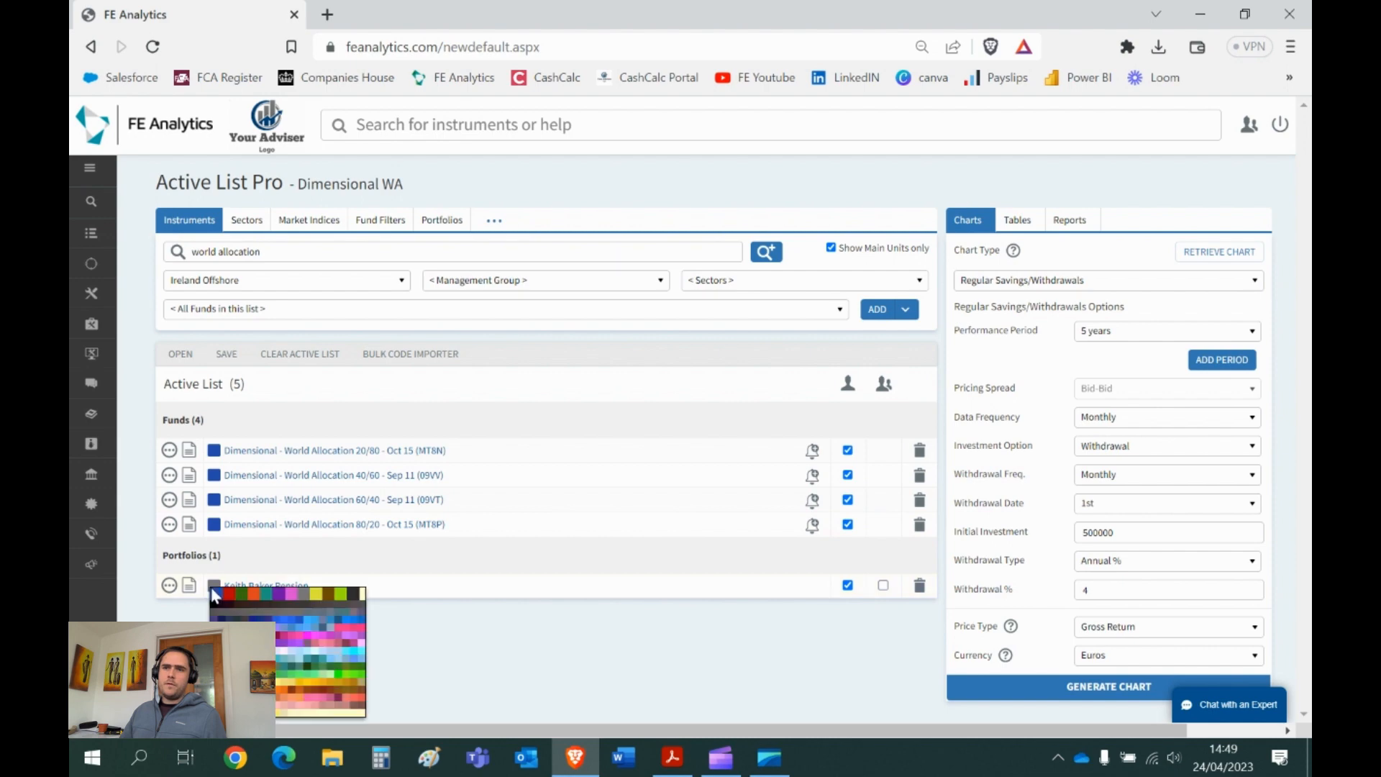
click(230, 591)
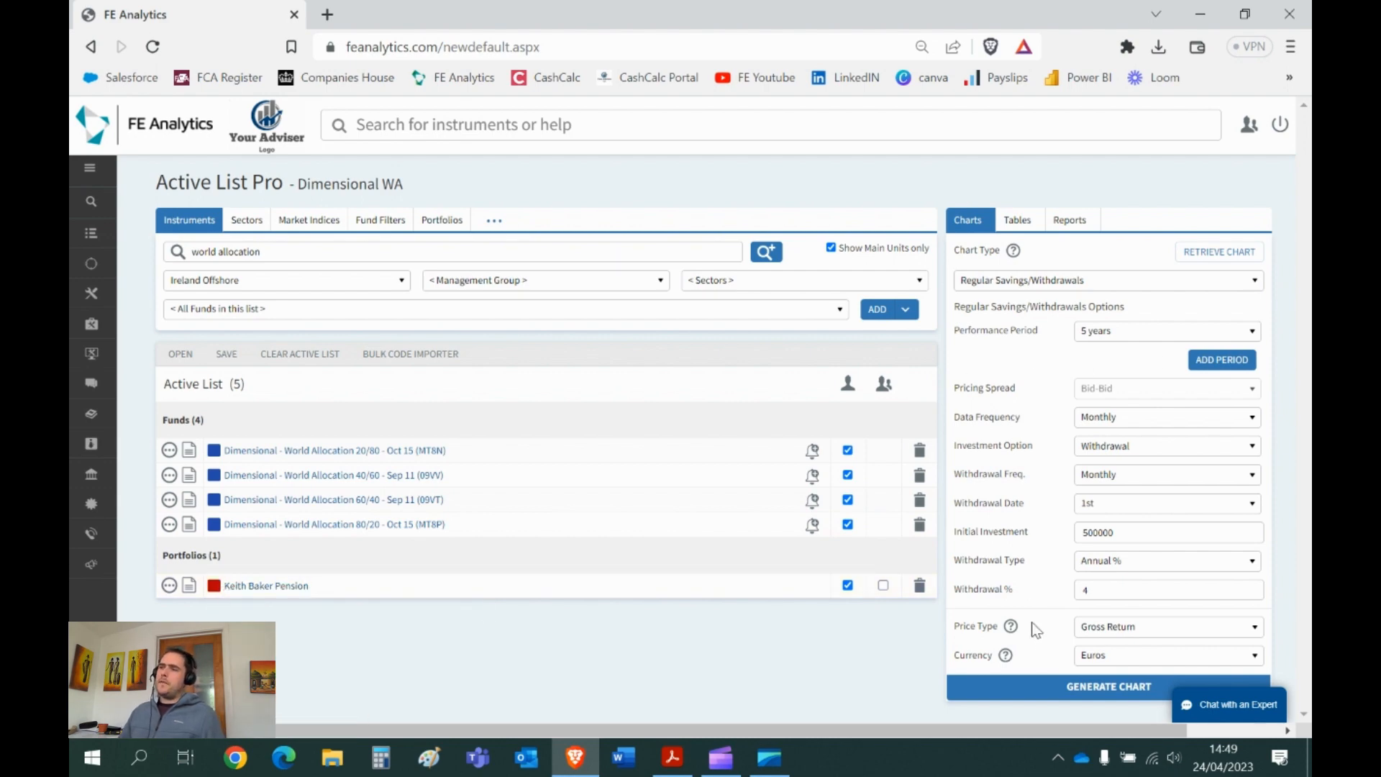
- Set the investment option to Savings with a 500 regular investment and generate the chart
click(1131, 458)
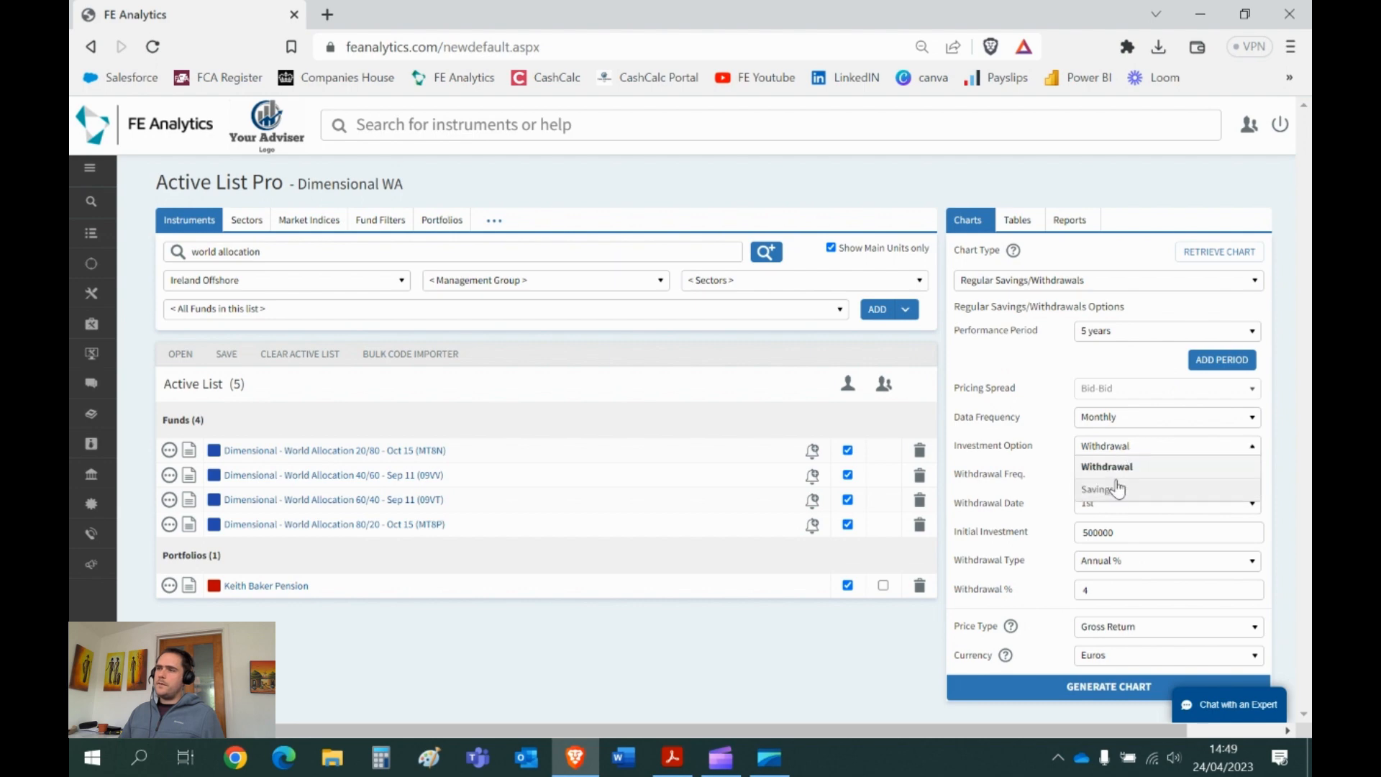
click(1114, 485)
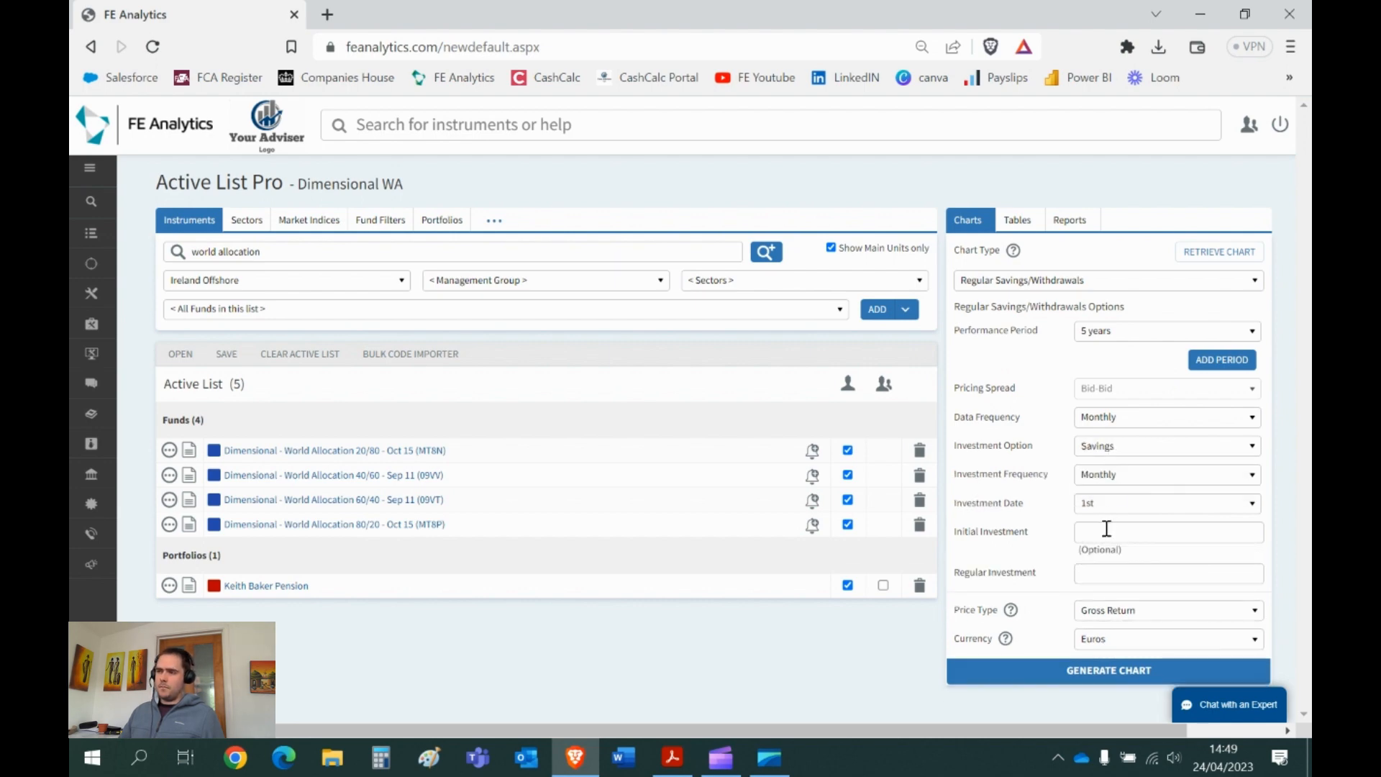
click(1102, 569)
text(5)
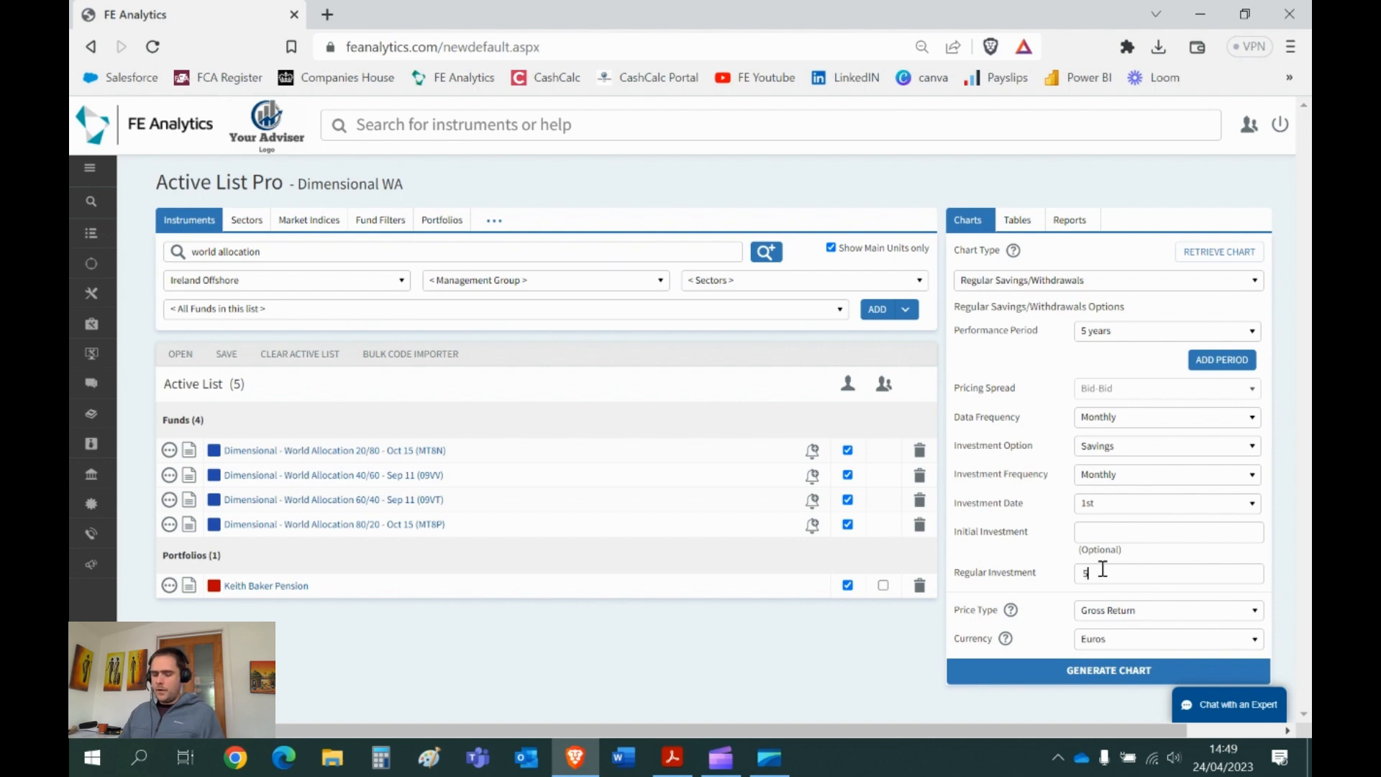
text(00)
drag(1113, 569, 1070, 577)
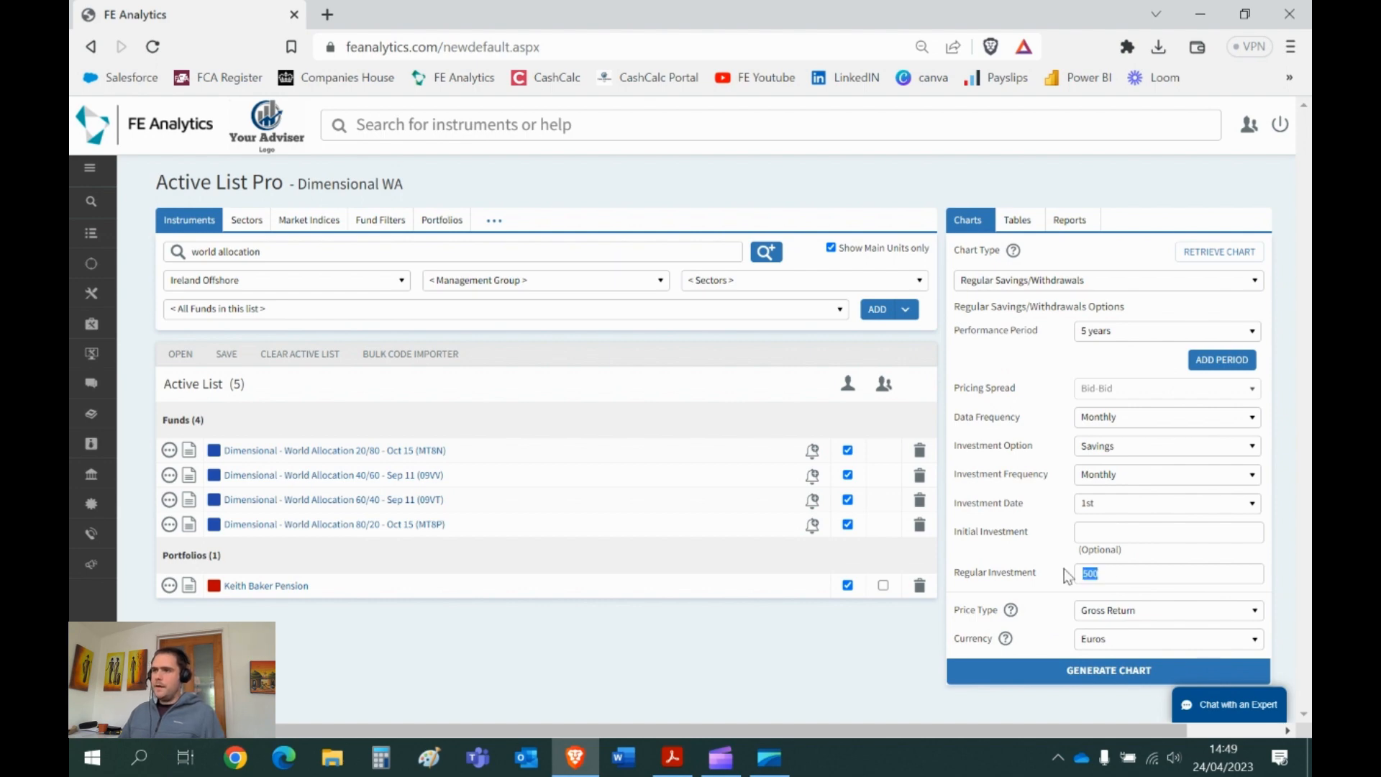
click(1055, 675)
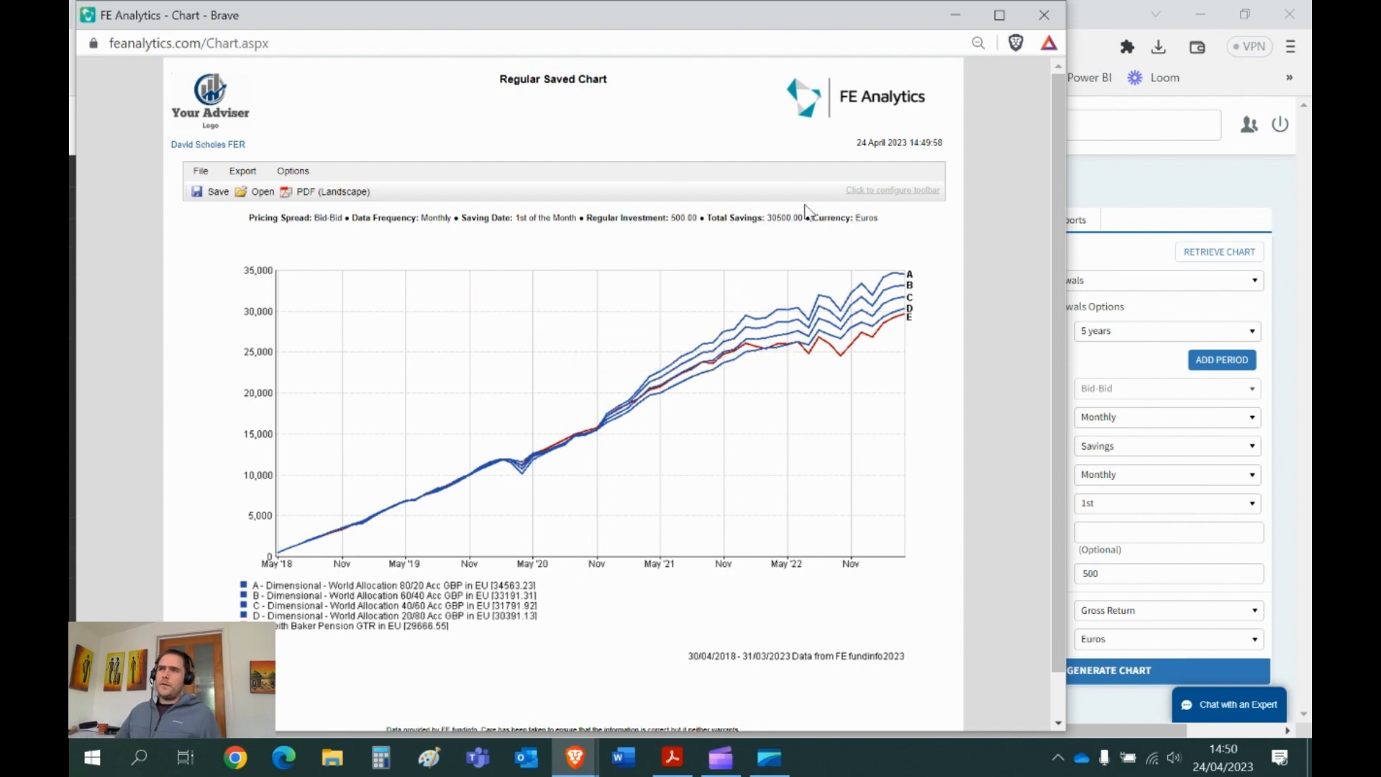
- Highlight the 30500.00 total savings figure, then close the regular saved chart
double_click(781, 217)
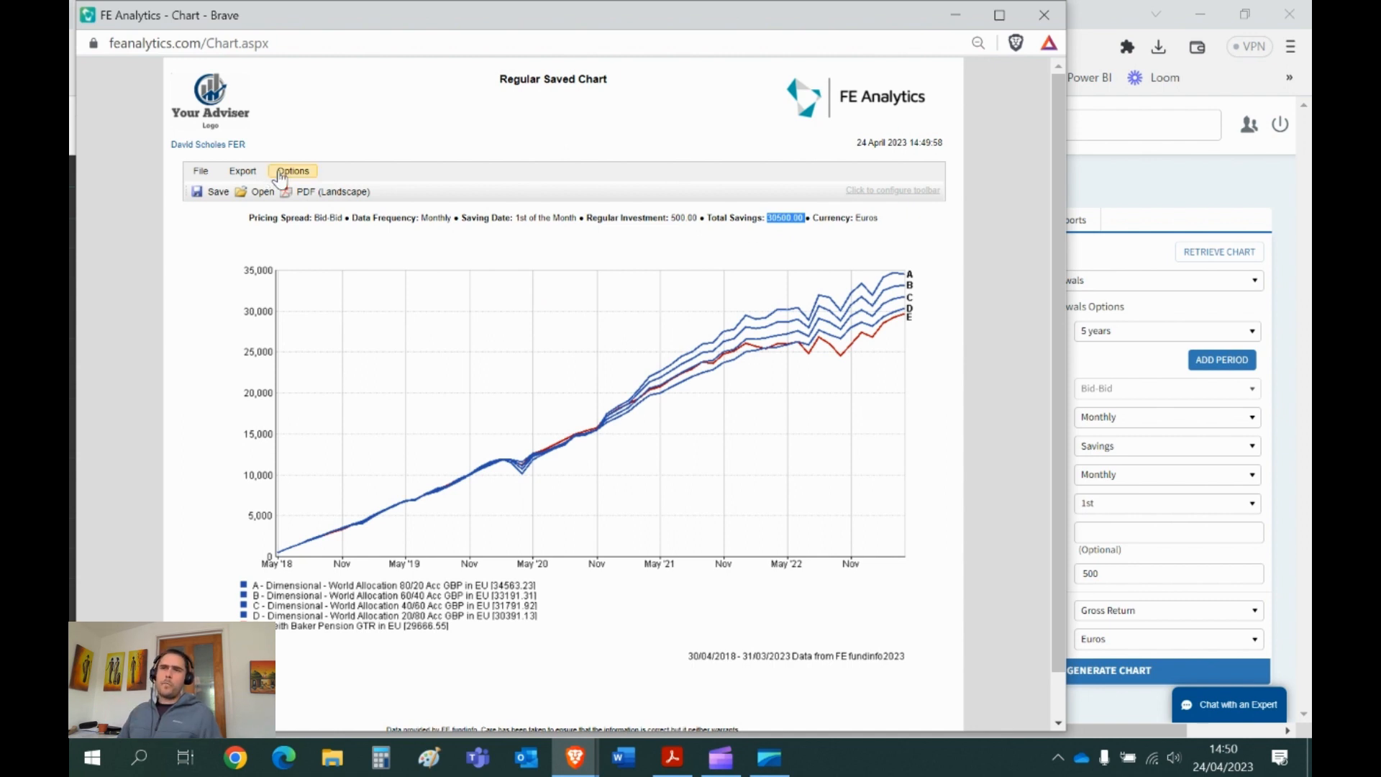
click(1042, 16)
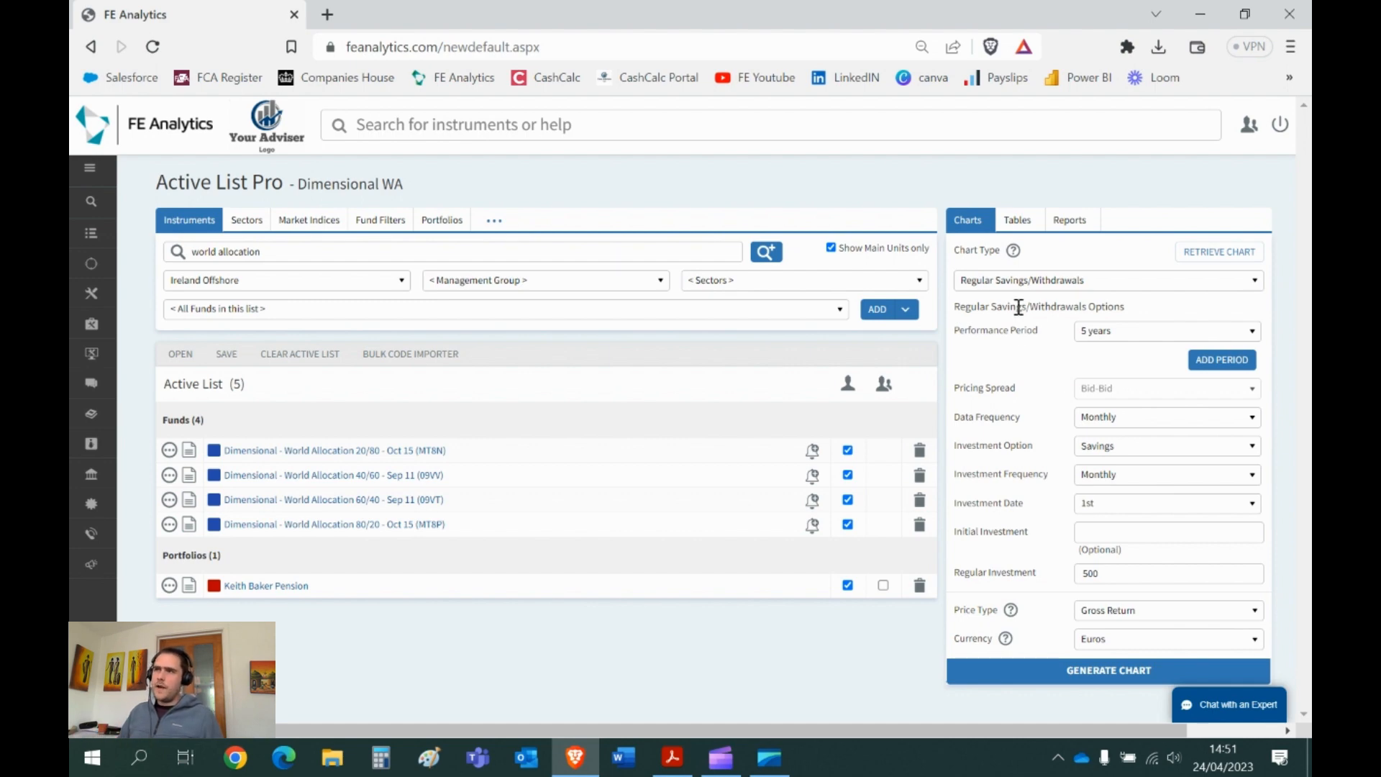
- Generate a Scatter Chart of performance versus volatility for the funds and pension portfolio
click(1015, 281)
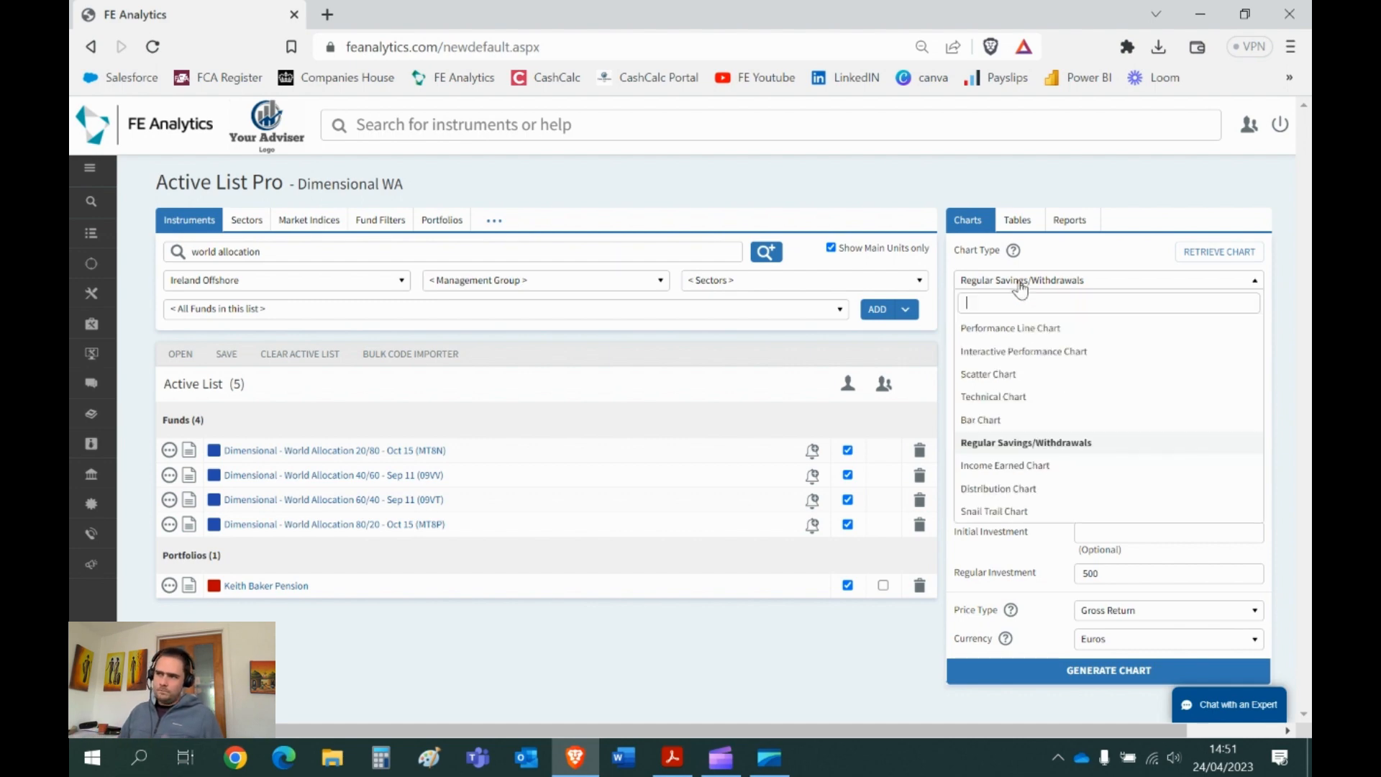
click(999, 376)
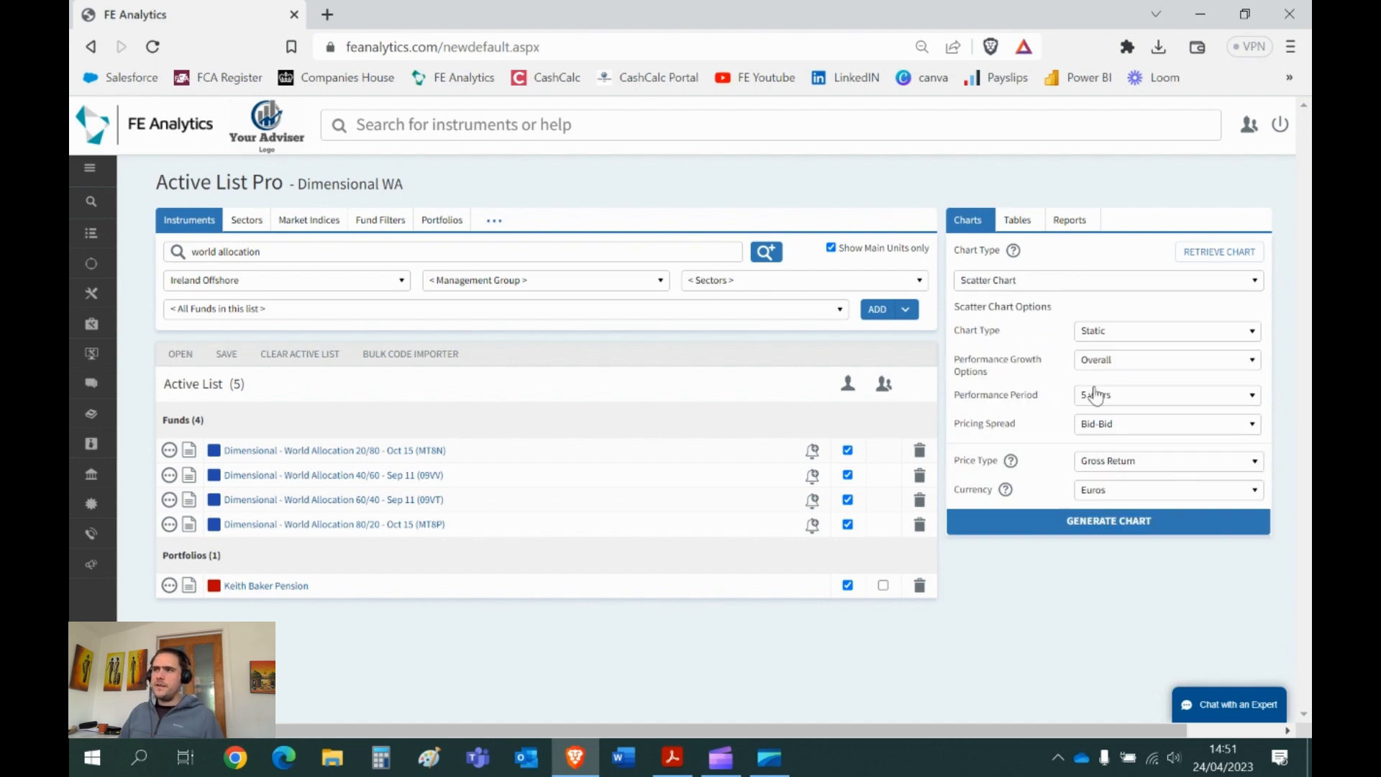
click(1094, 525)
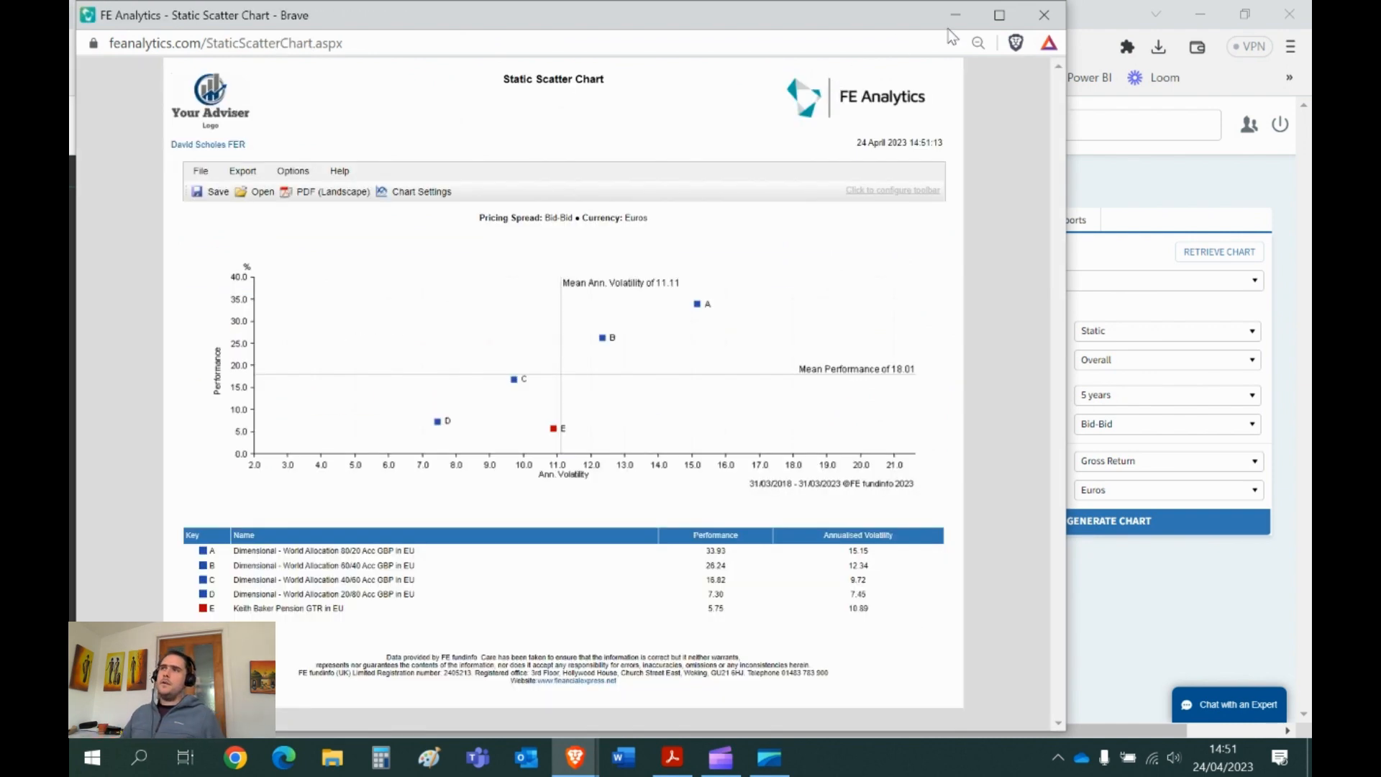
- Maximize the Static Scatter Chart window
click(999, 15)
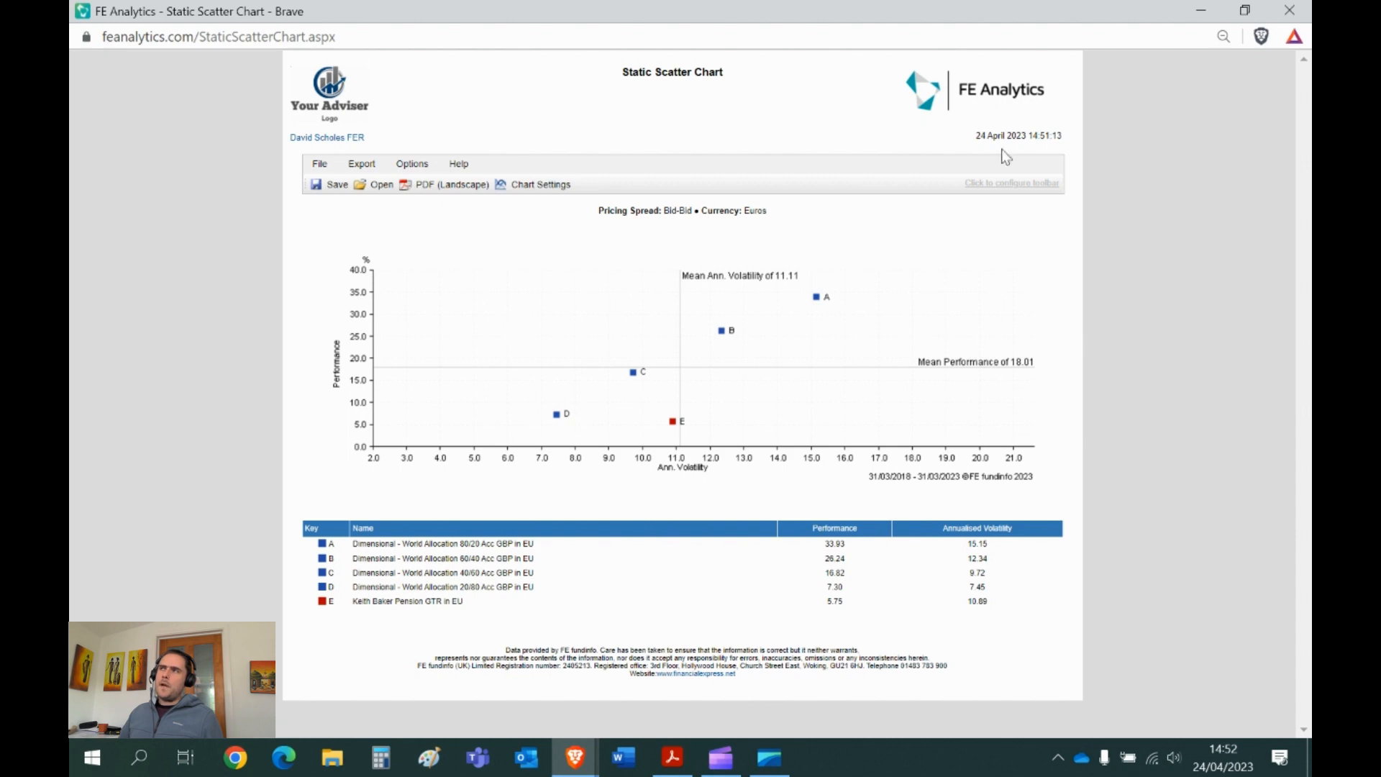
- Close the Static Scatter Chart window
click(1289, 10)
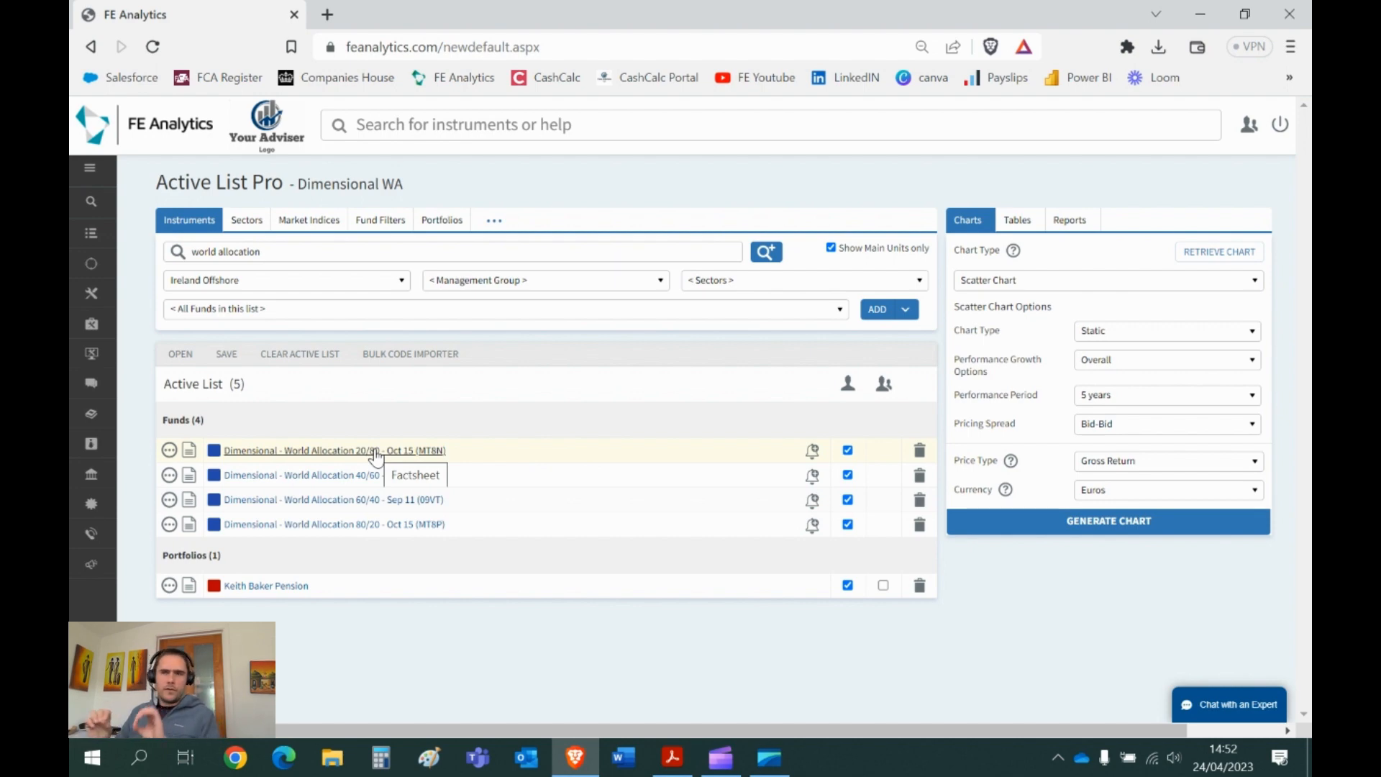
- Delete the pension portfolio from the active list and bring up the Save Active List dialog
click(919, 585)
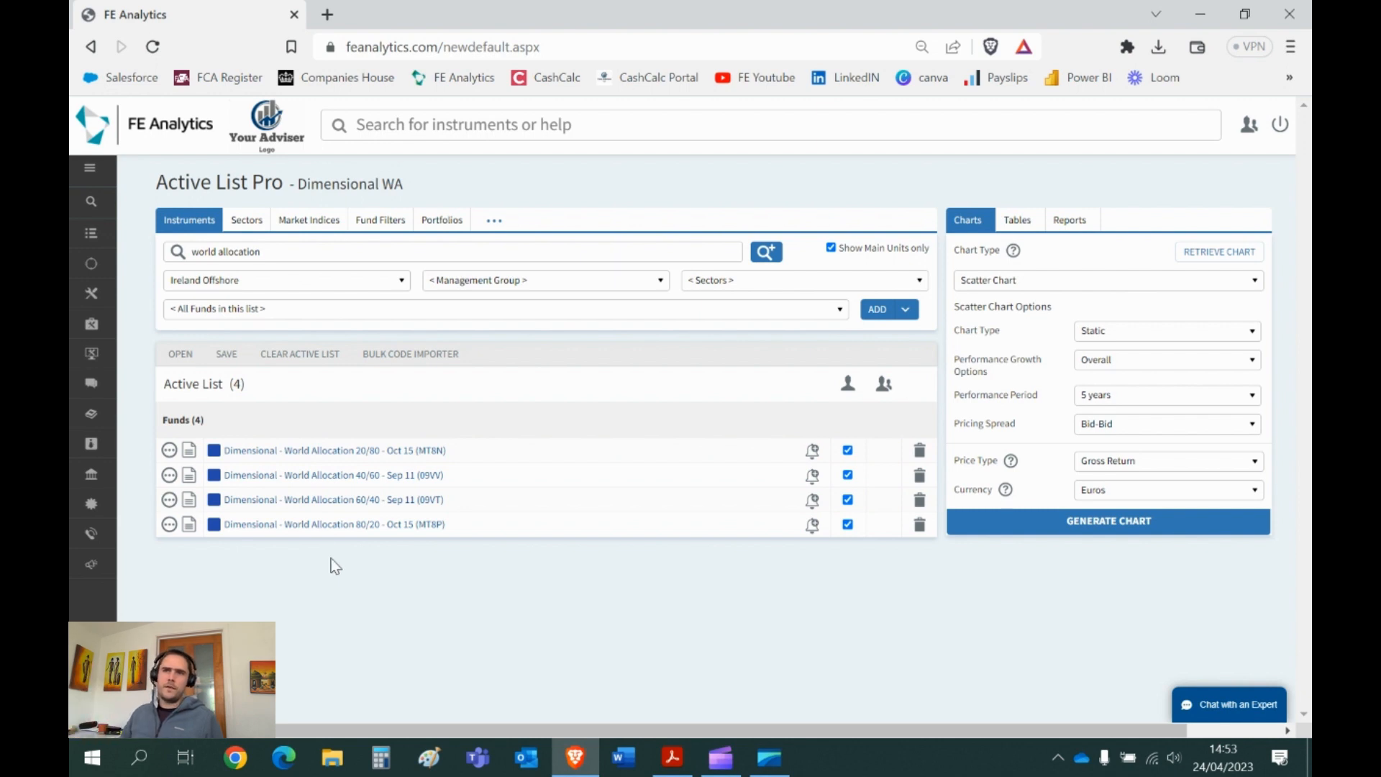
click(227, 356)
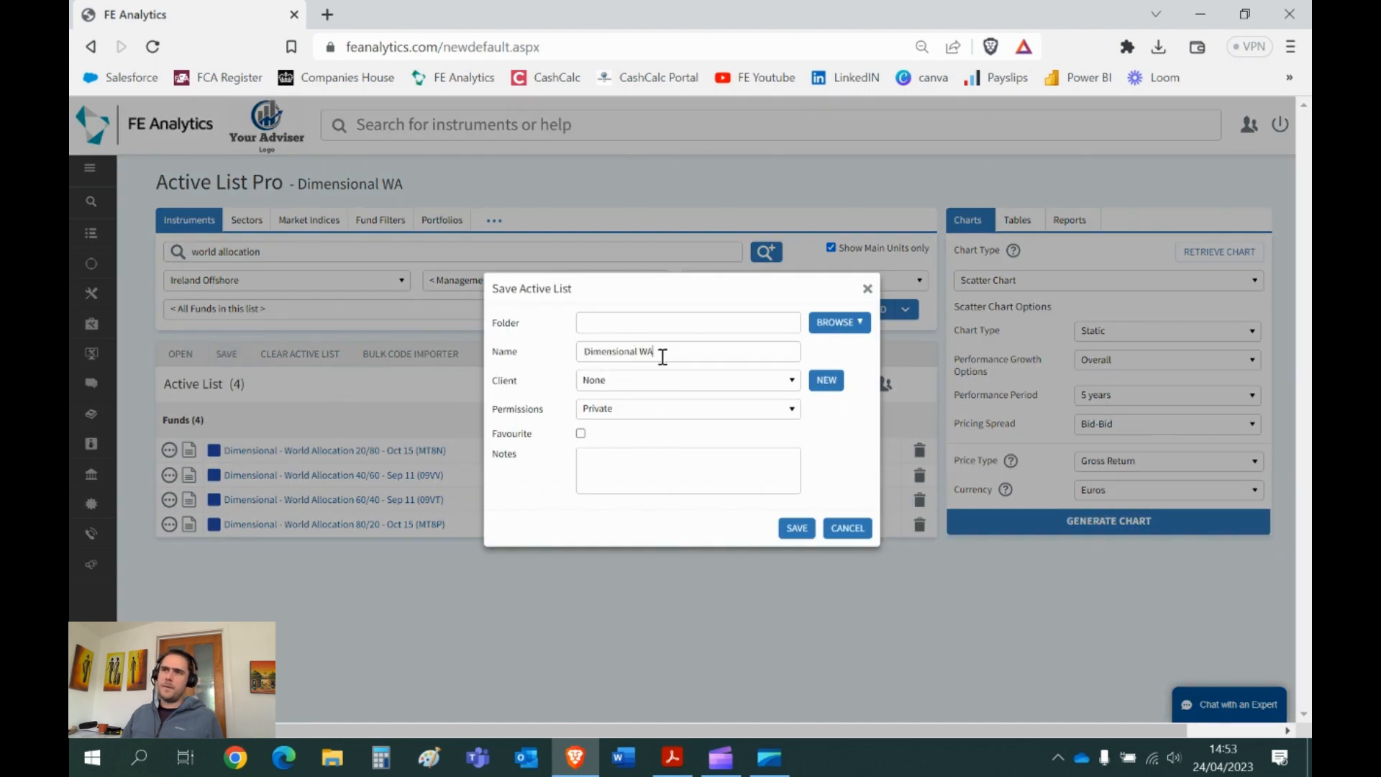
- Dismiss the Save Active List dialog without saving the Dimensional WA list name
drag(646, 351, 586, 352)
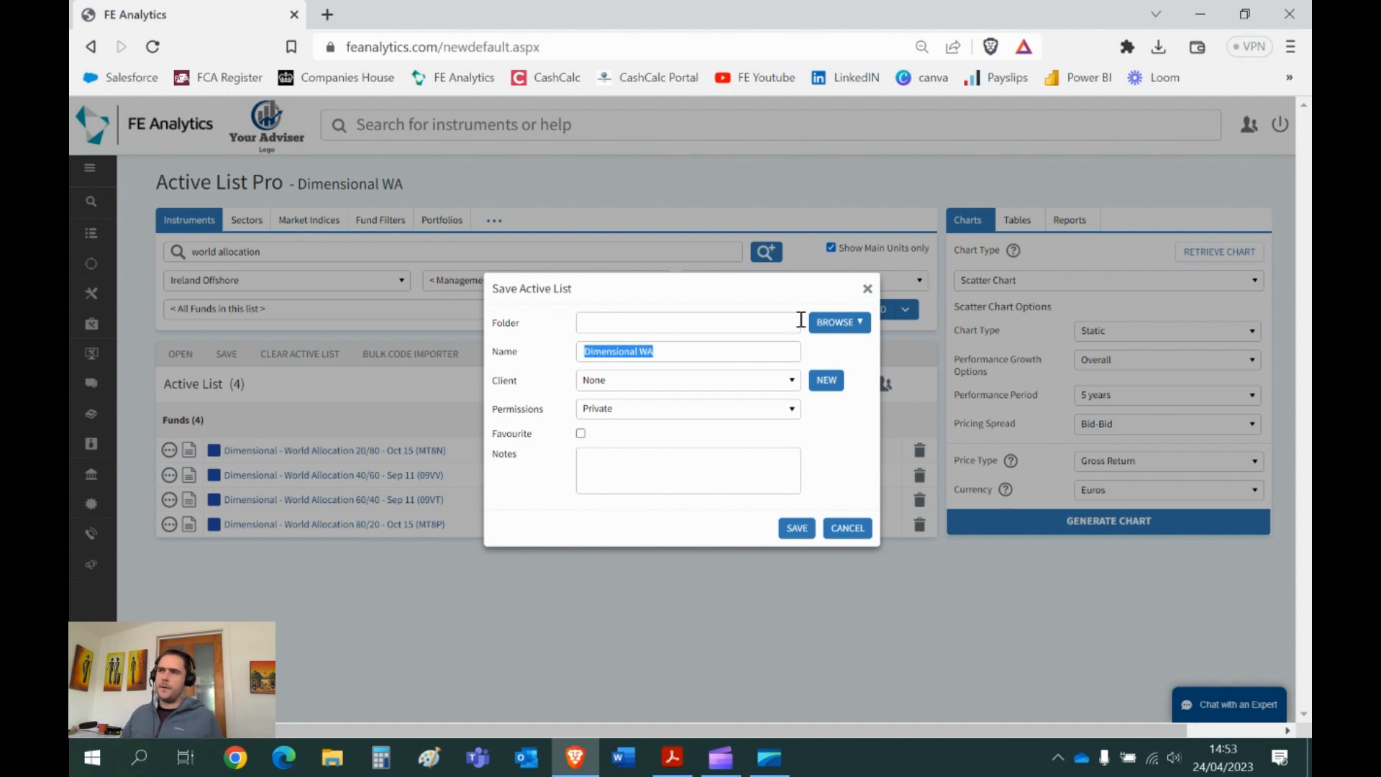
click(867, 288)
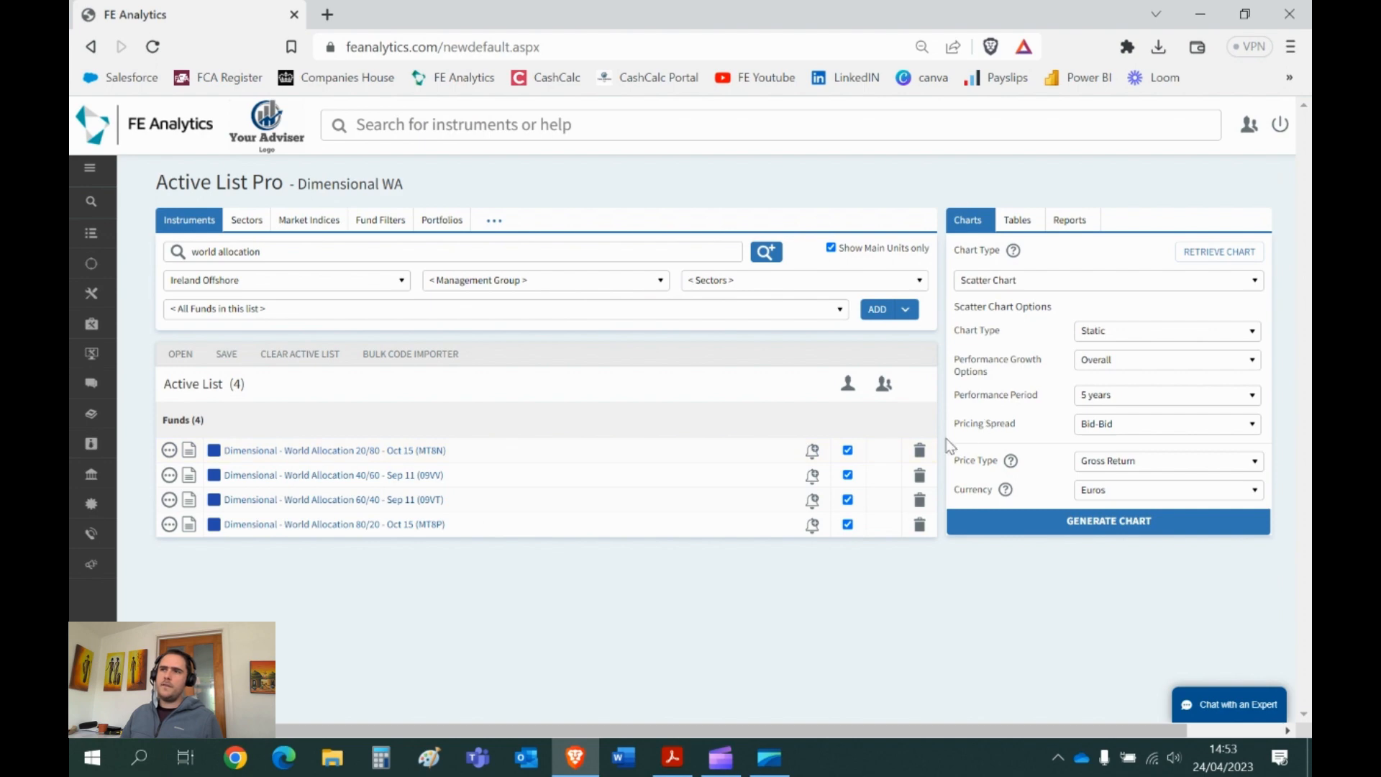
- Clear all funds from the active list and confirm
click(298, 360)
click(720, 449)
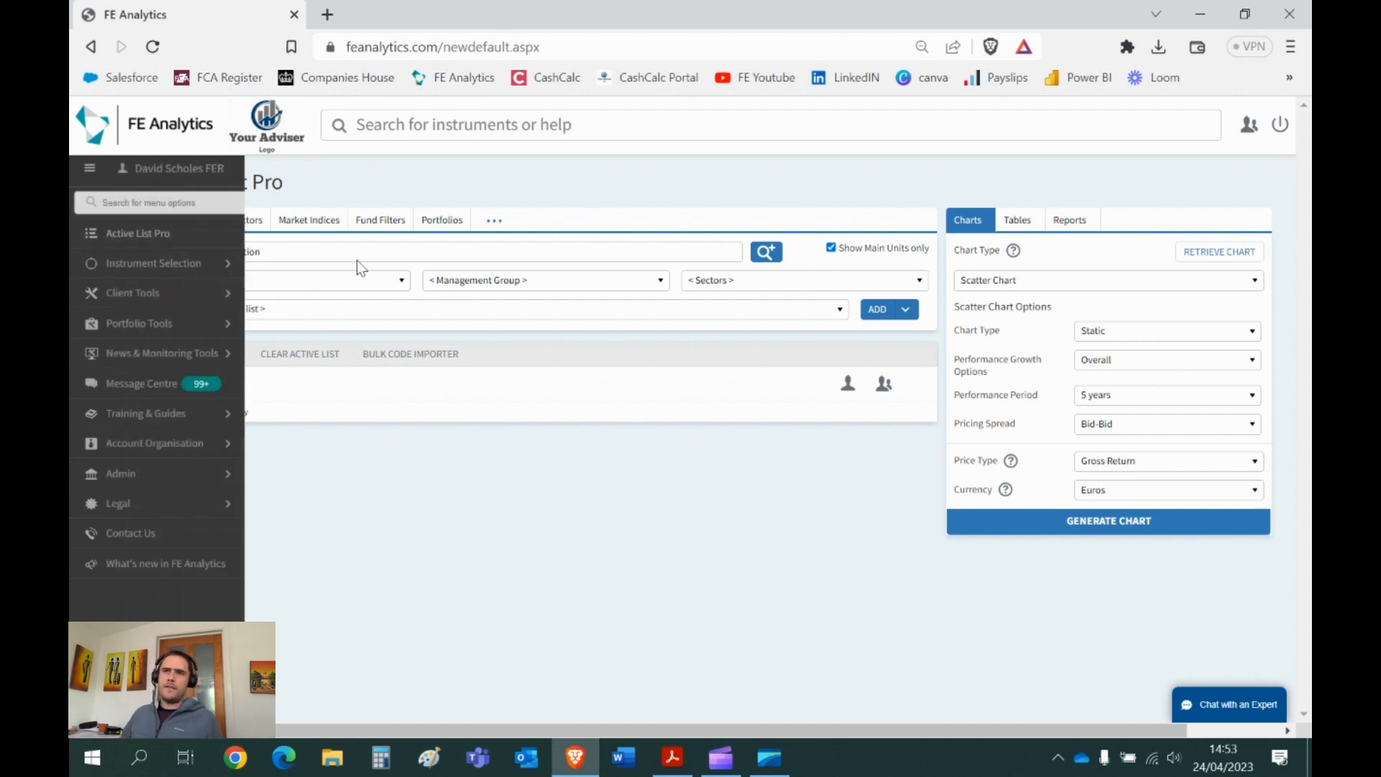
drag(280, 256, 171, 257)
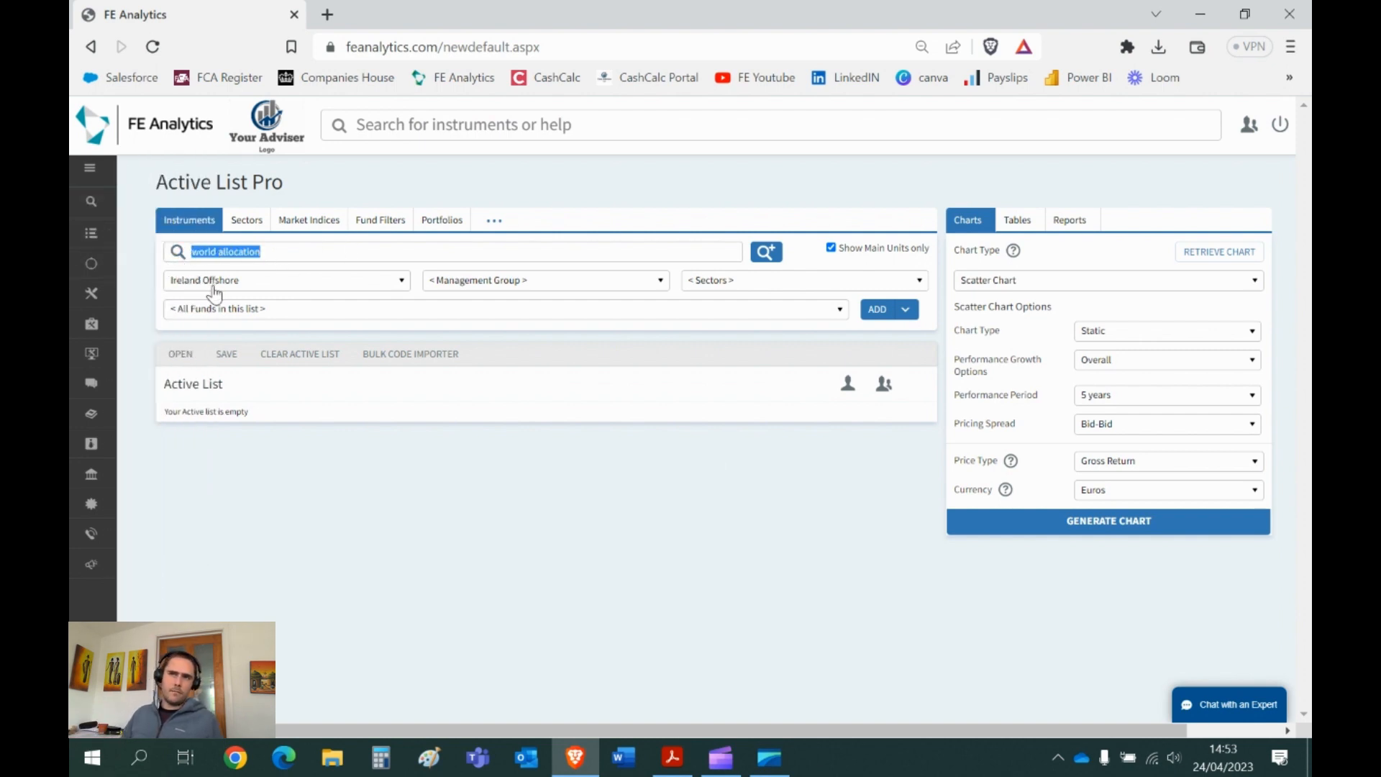
- Reload the saved Dimensional WA list from My Items, restoring its four World Allocation funds
click(179, 360)
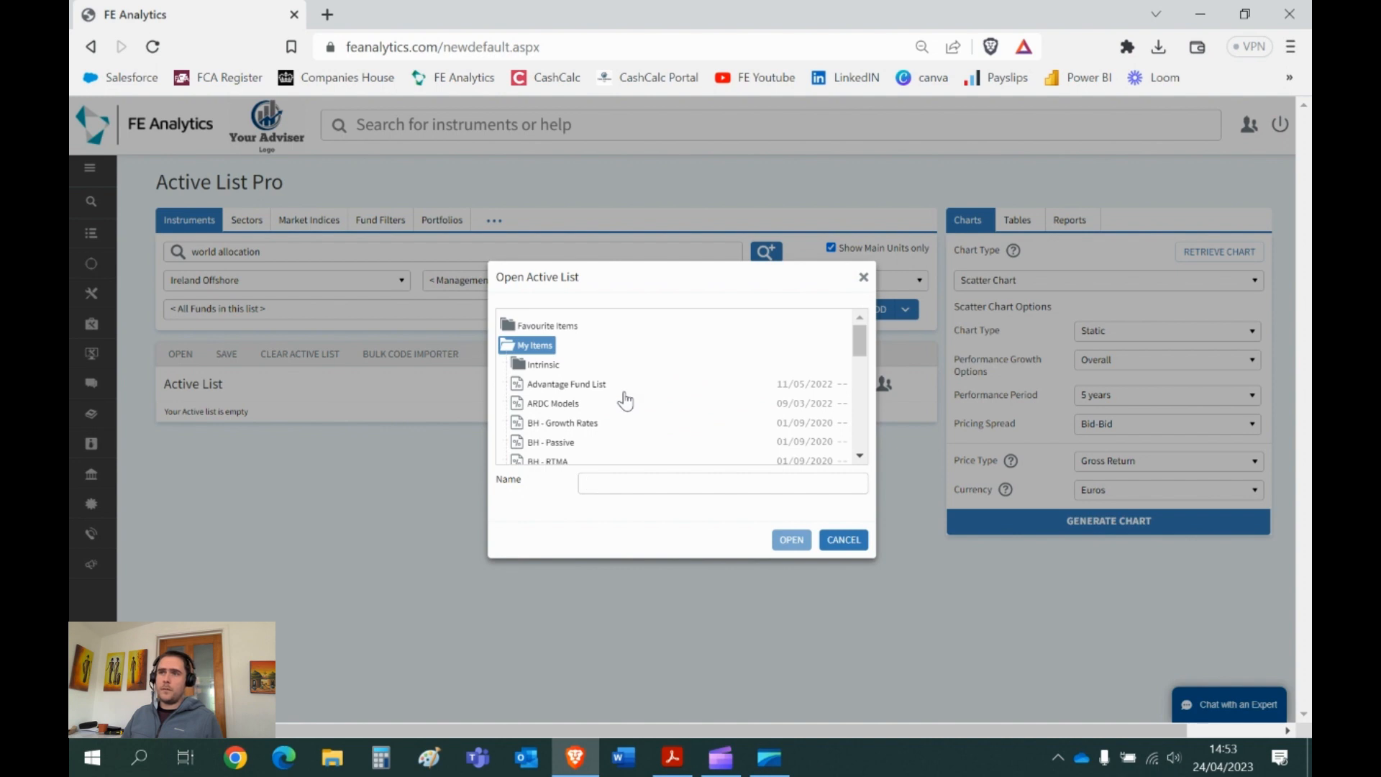
scroll(626, 399, down, 3)
scroll(626, 399, down, 5)
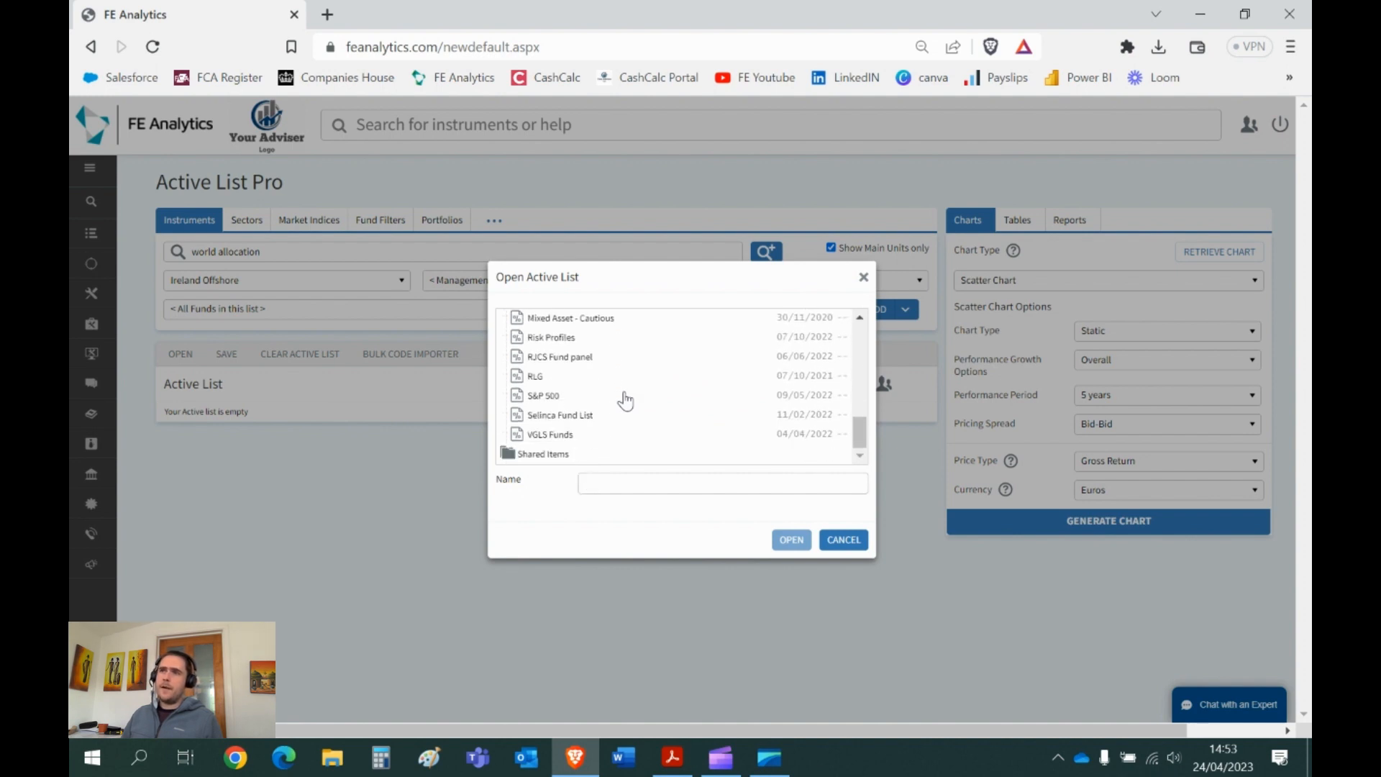
scroll(626, 400, up, 2)
scroll(626, 400, down, 2)
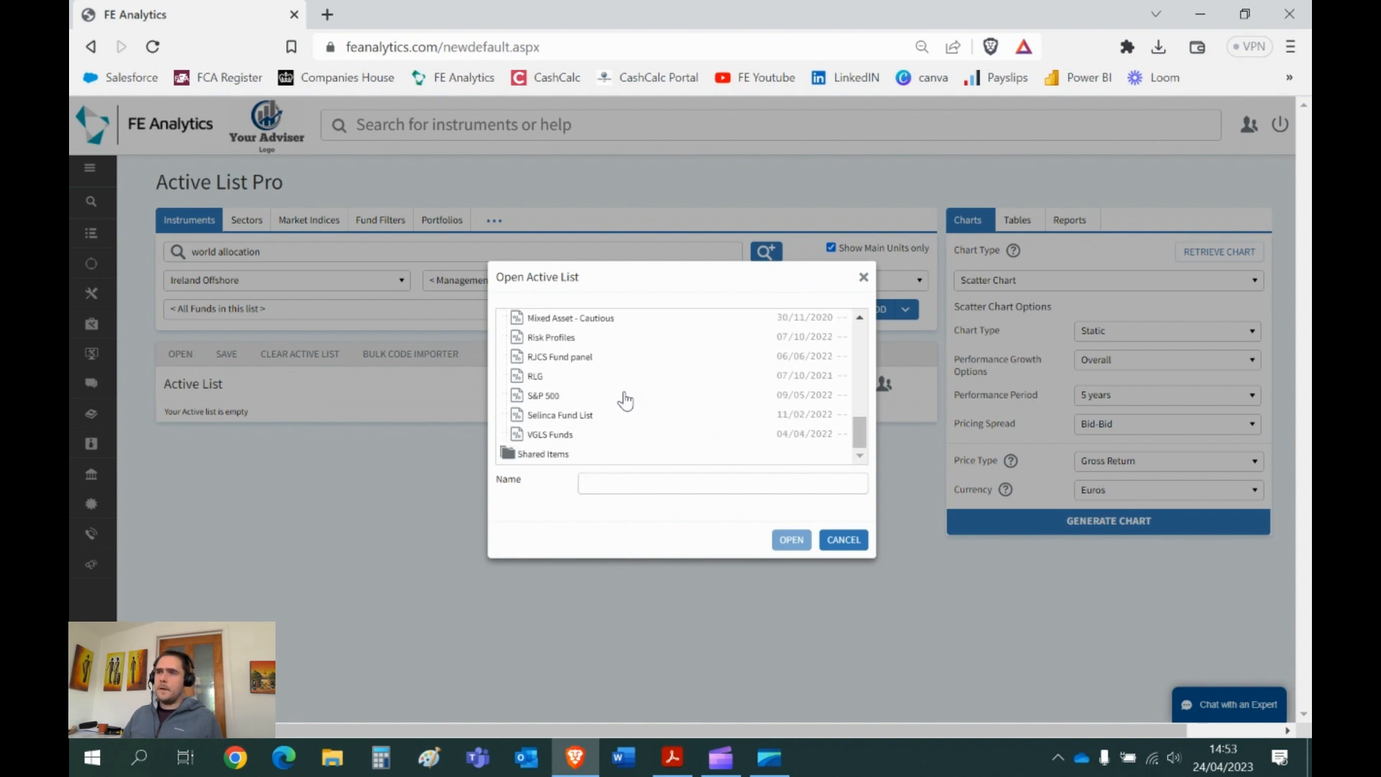
scroll(626, 401, up, 6)
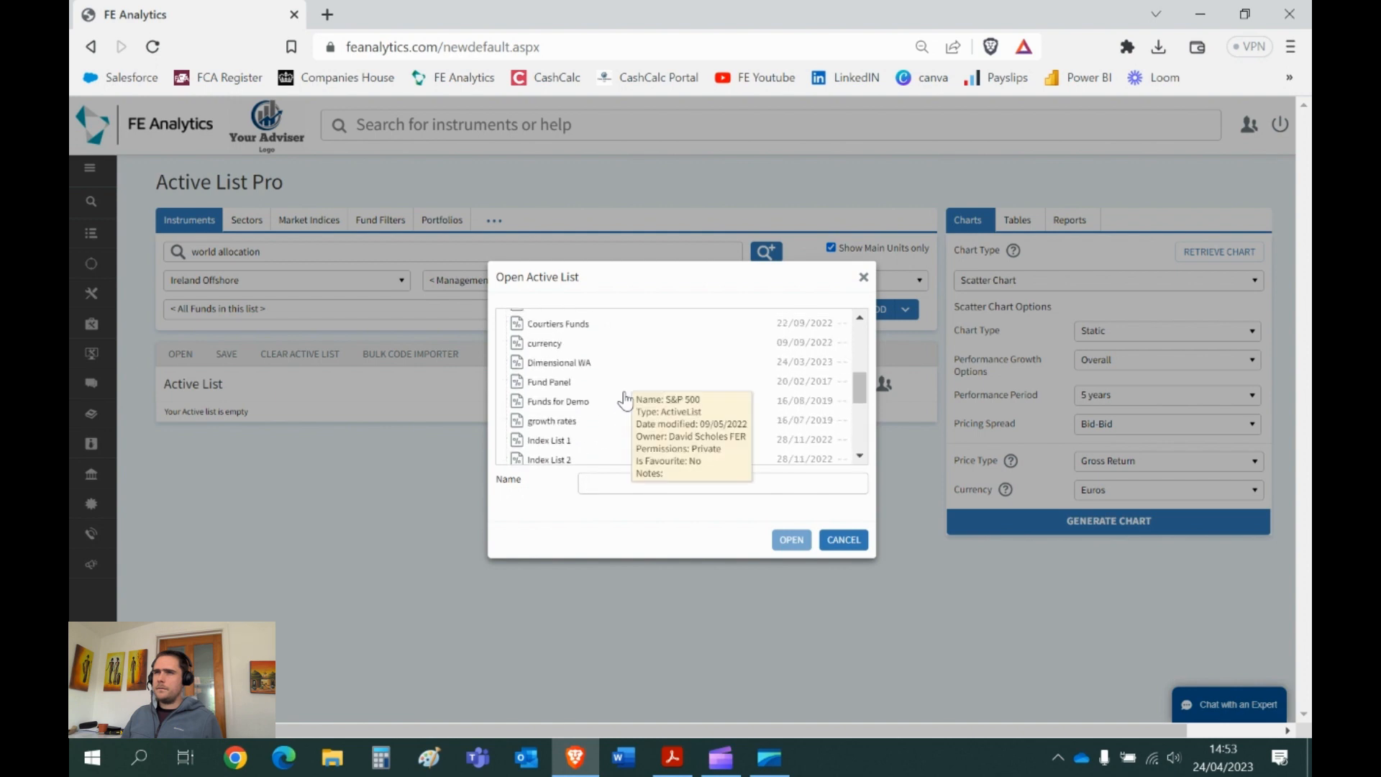
double_click(579, 438)
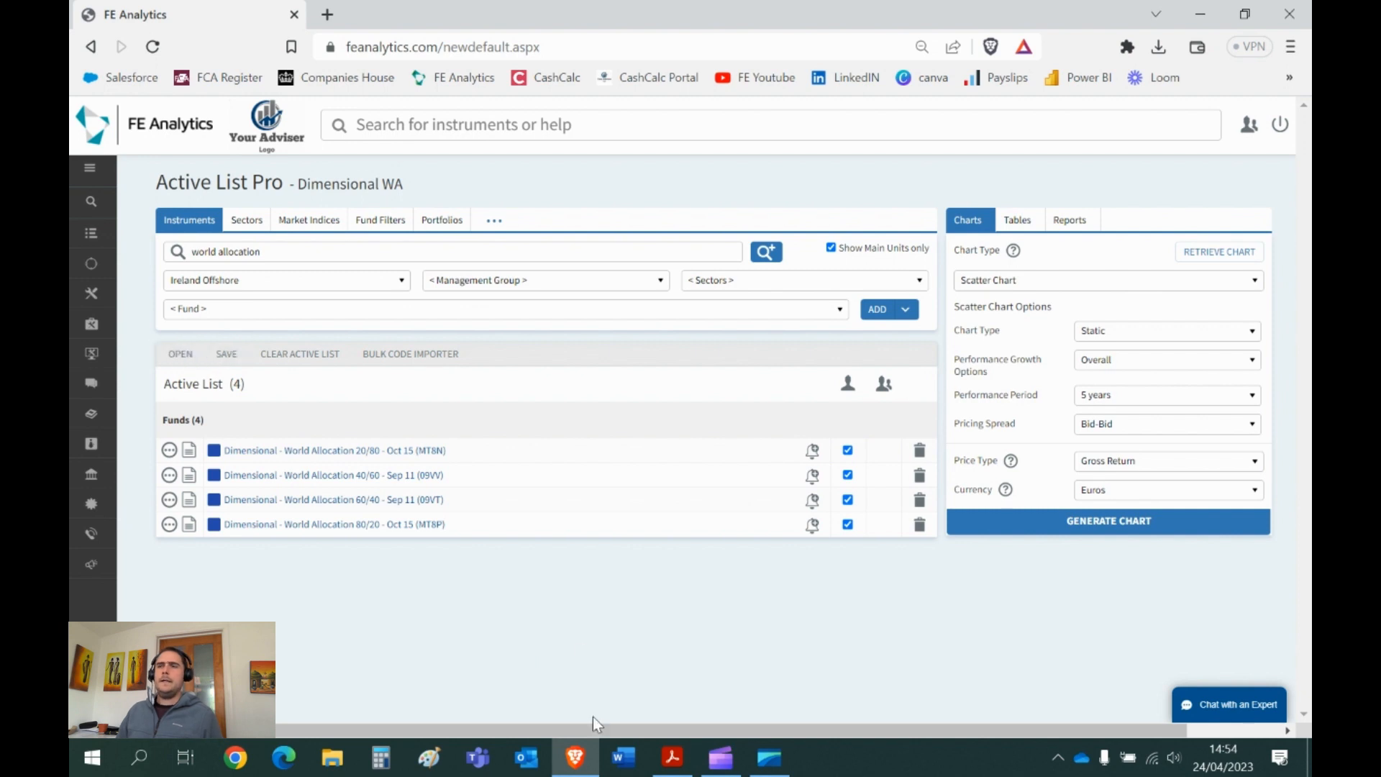
- Open the Bulk Code Importer, check its 1000-code import limit, and close it unused
click(394, 356)
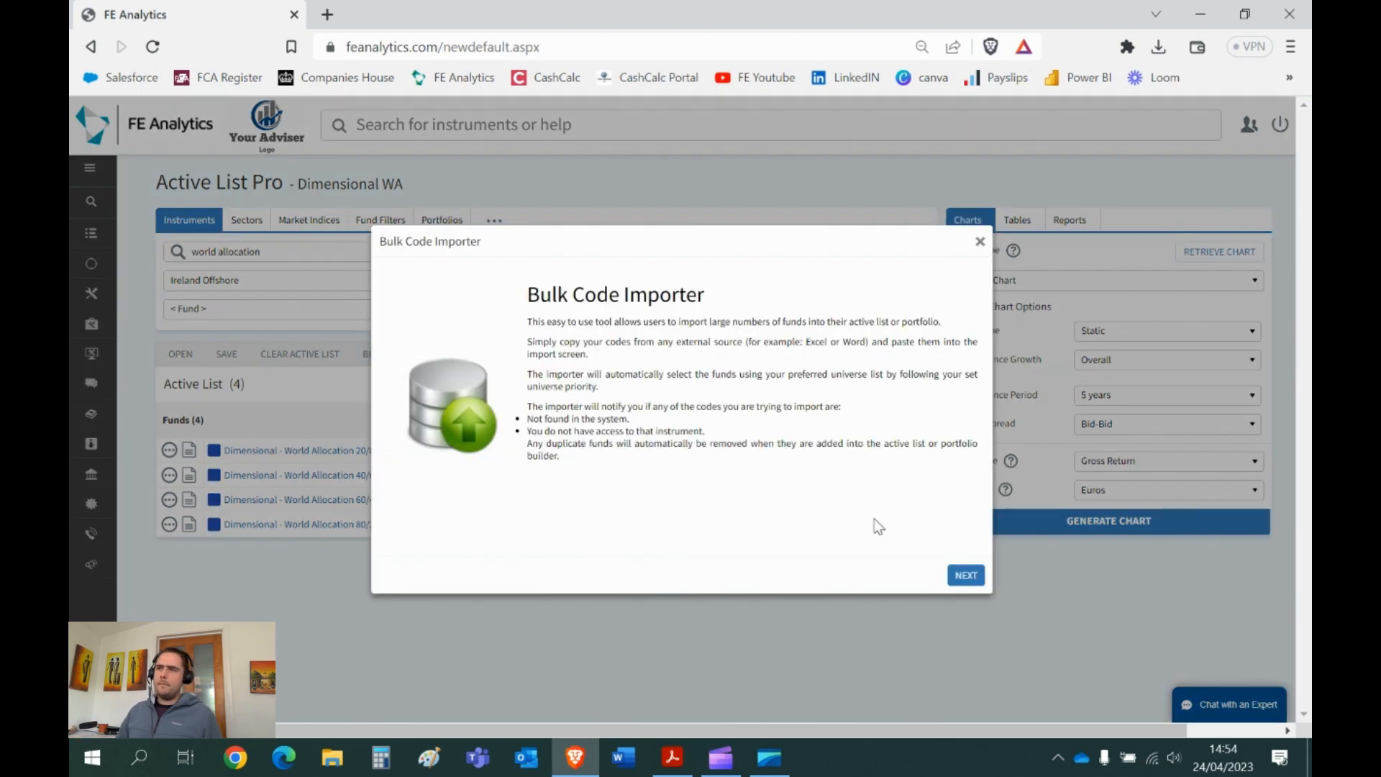
click(965, 575)
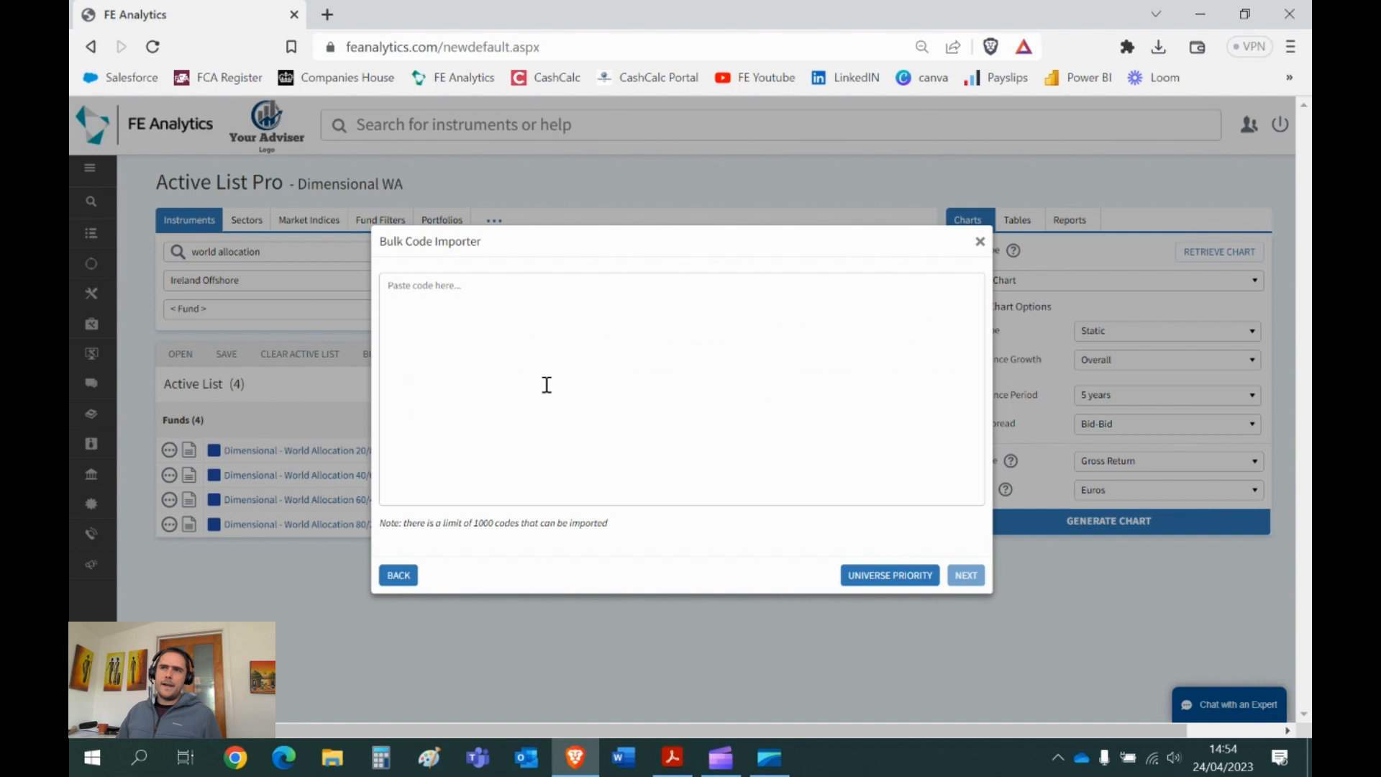
click(408, 295)
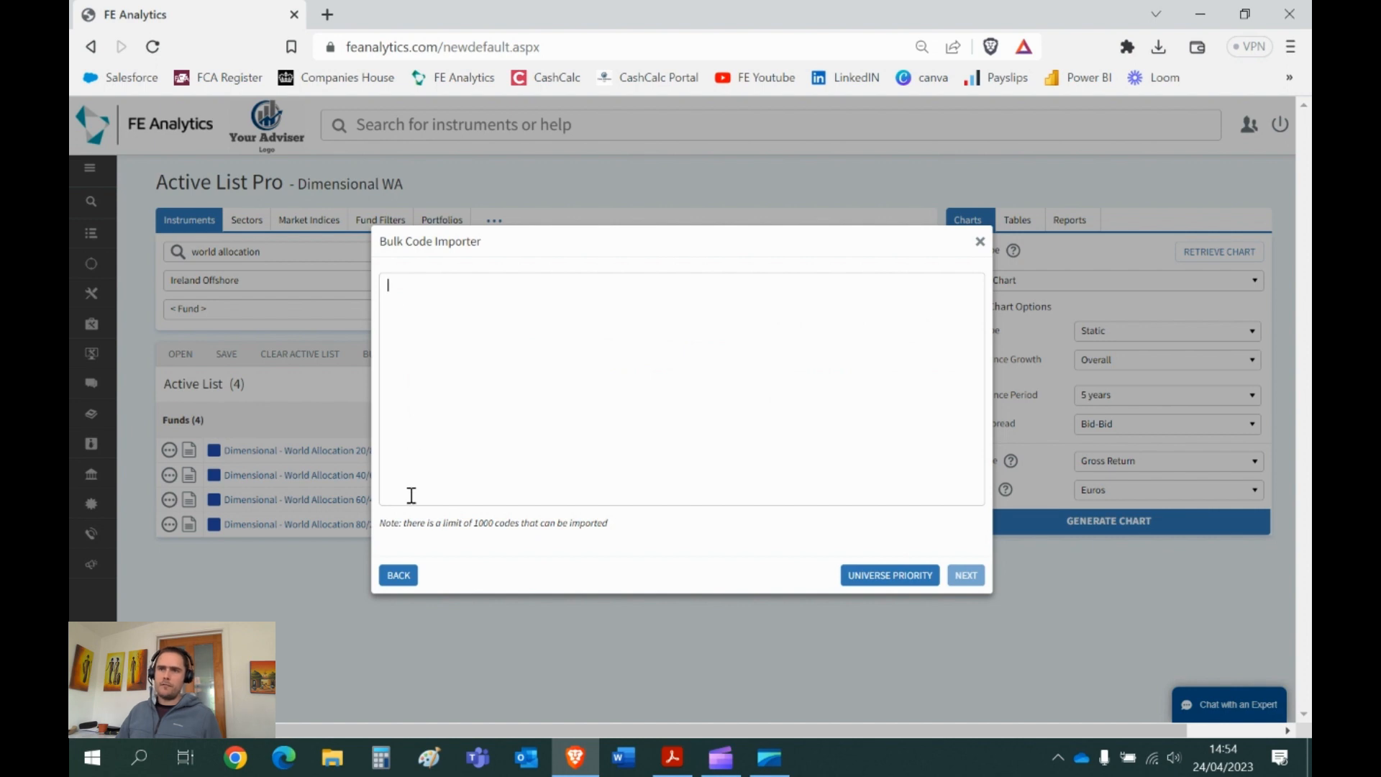
double_click(483, 523)
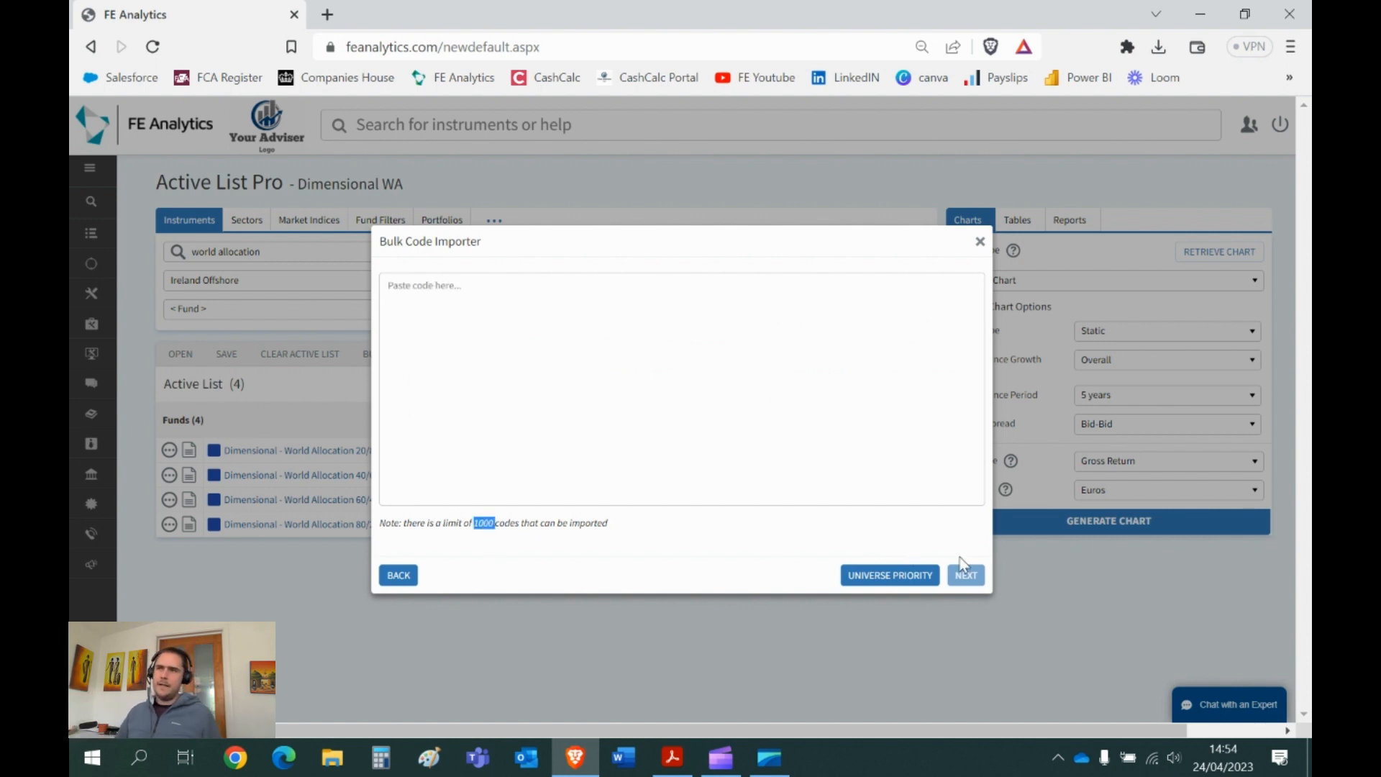
click(980, 241)
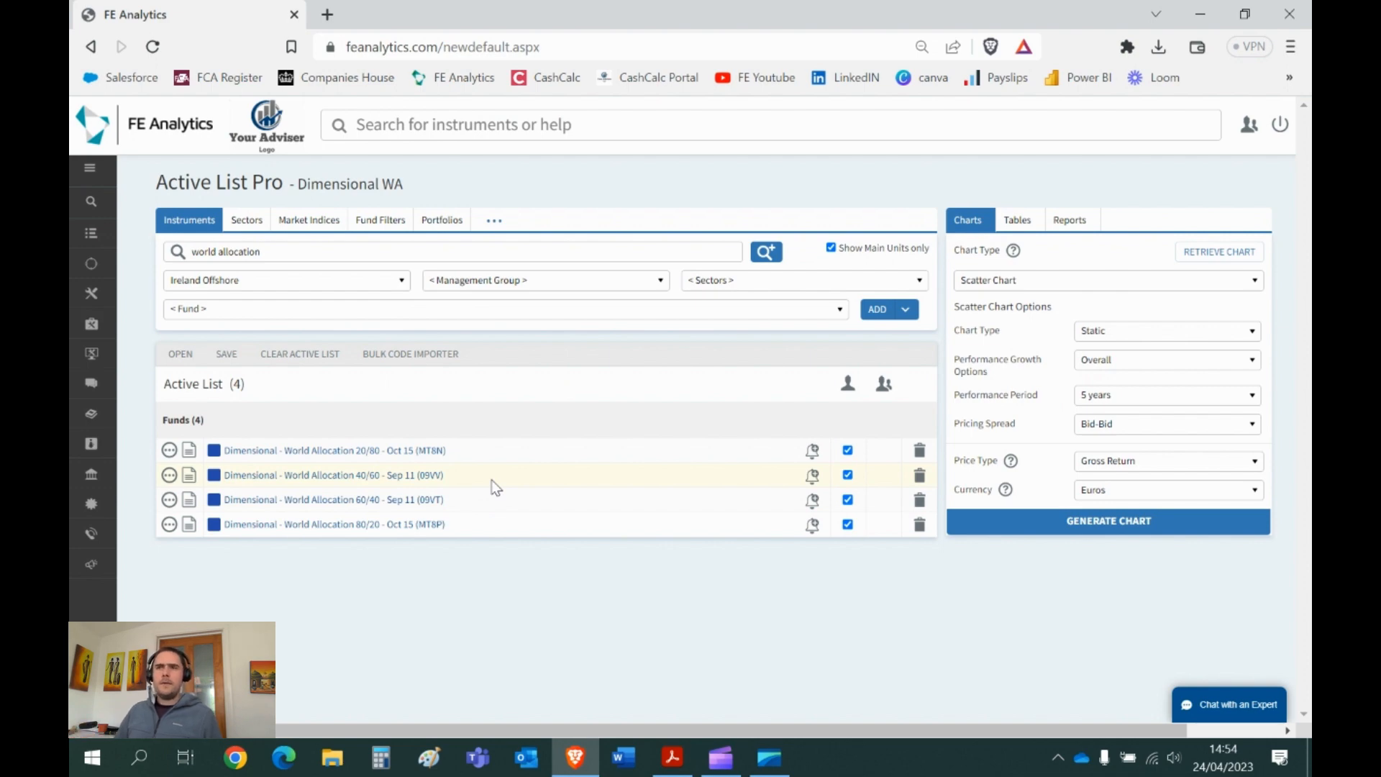
- Delete the remaining World Allocation funds, including the 80/20 fund, from the active list
click(920, 451)
click(919, 450)
click(919, 450)
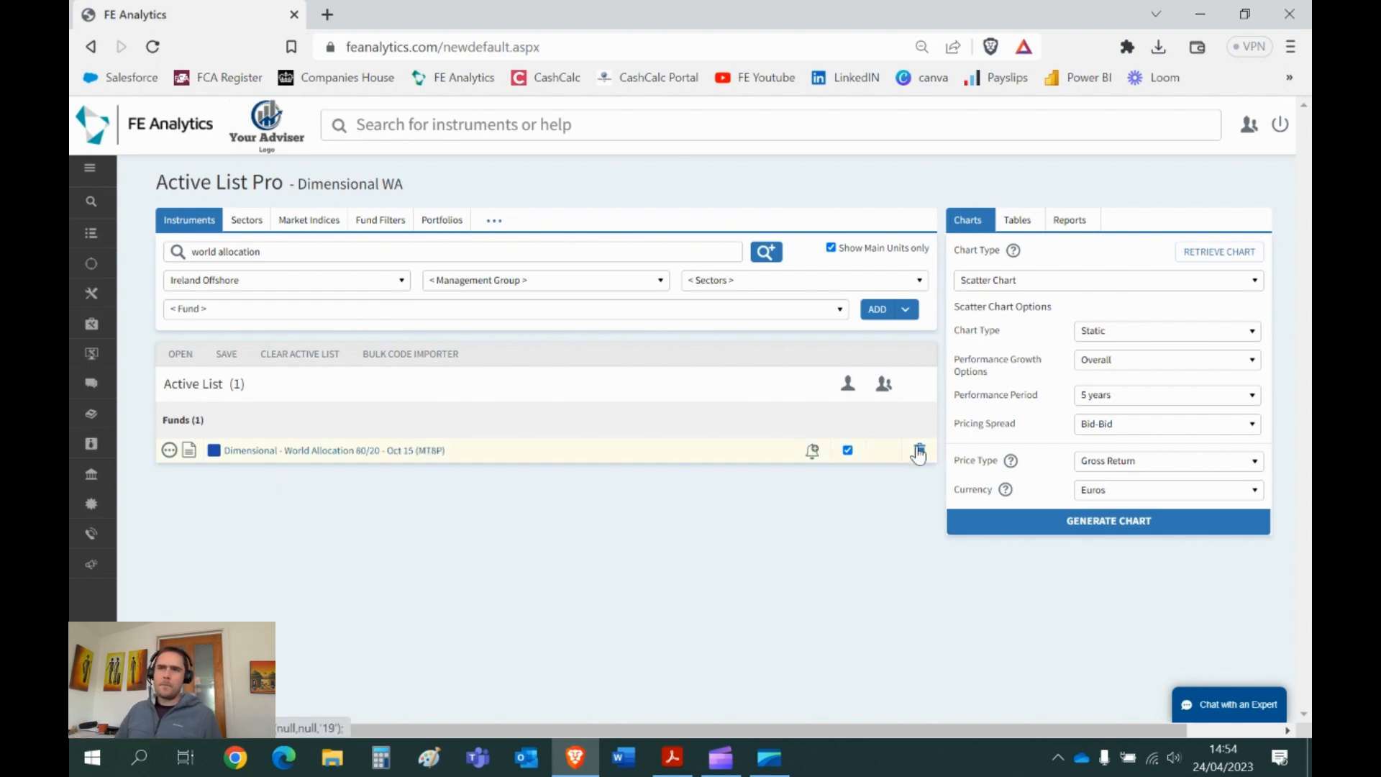
click(919, 451)
click(246, 220)
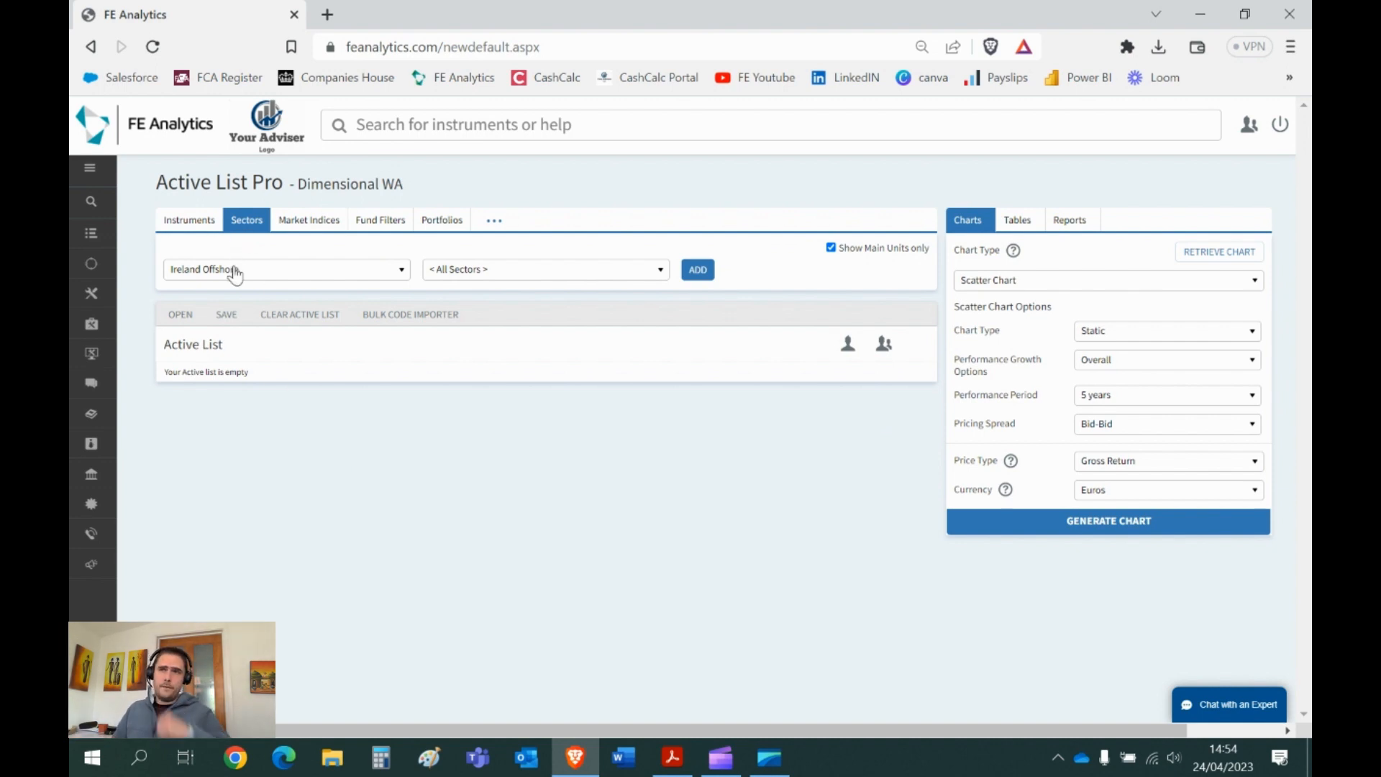
- Add the Ire Off Mixed Asset - Balanced sector to the active list
click(519, 281)
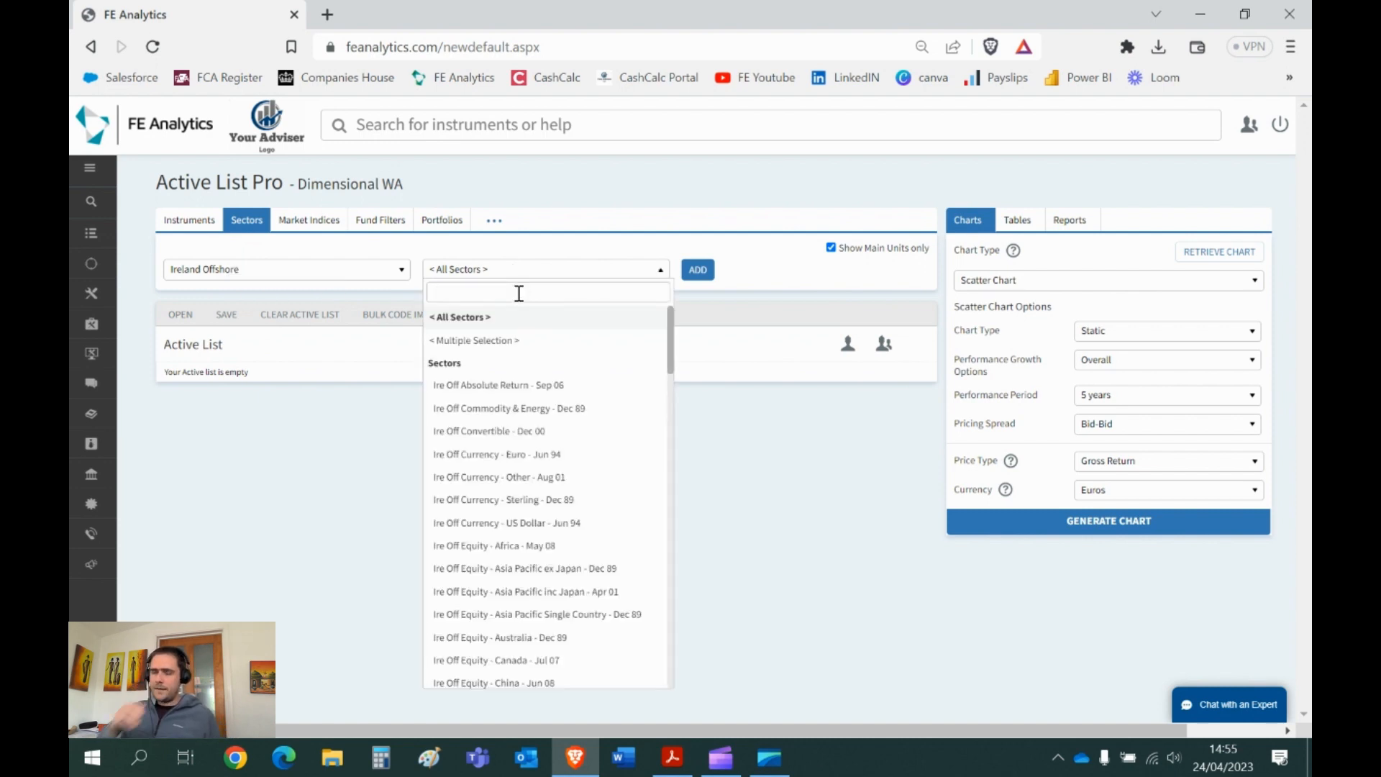
scroll(541, 436, down, 10)
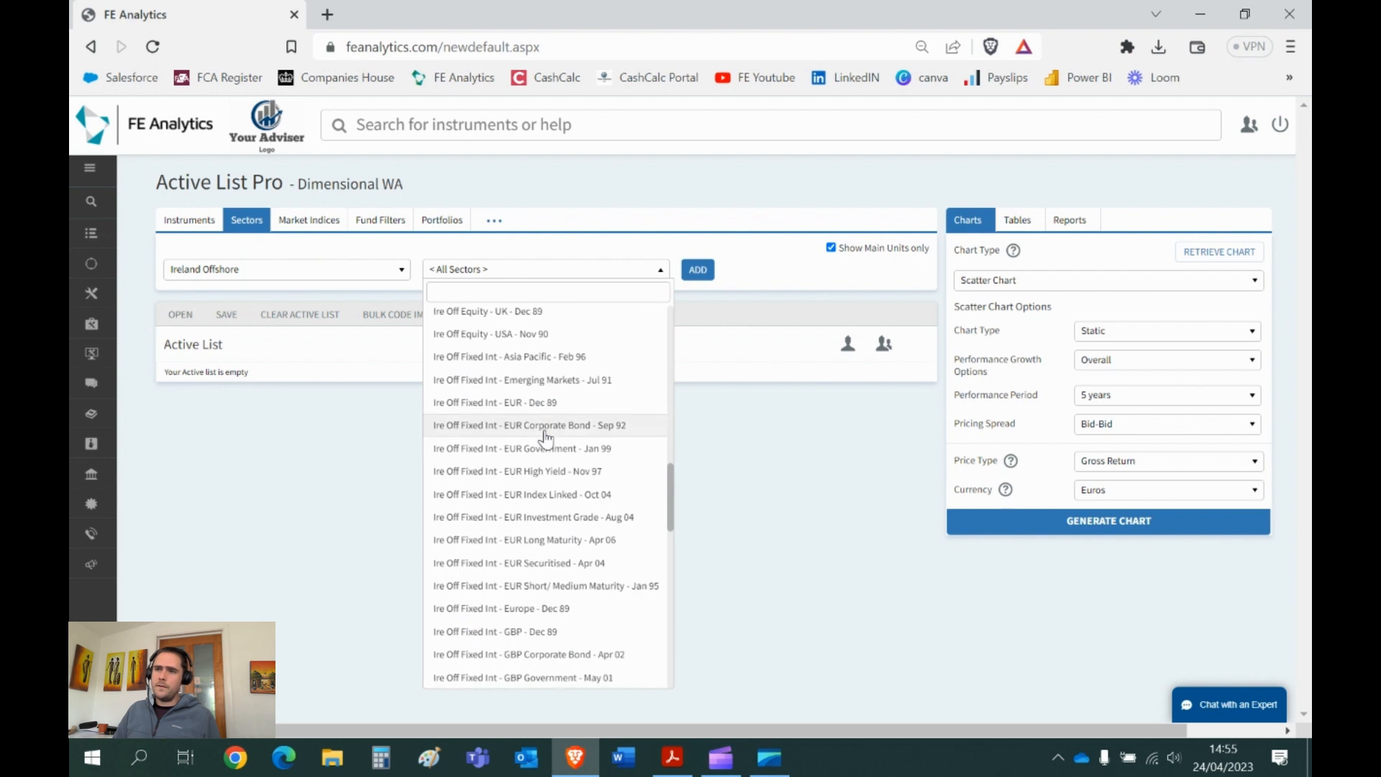
scroll(544, 437, down, 6)
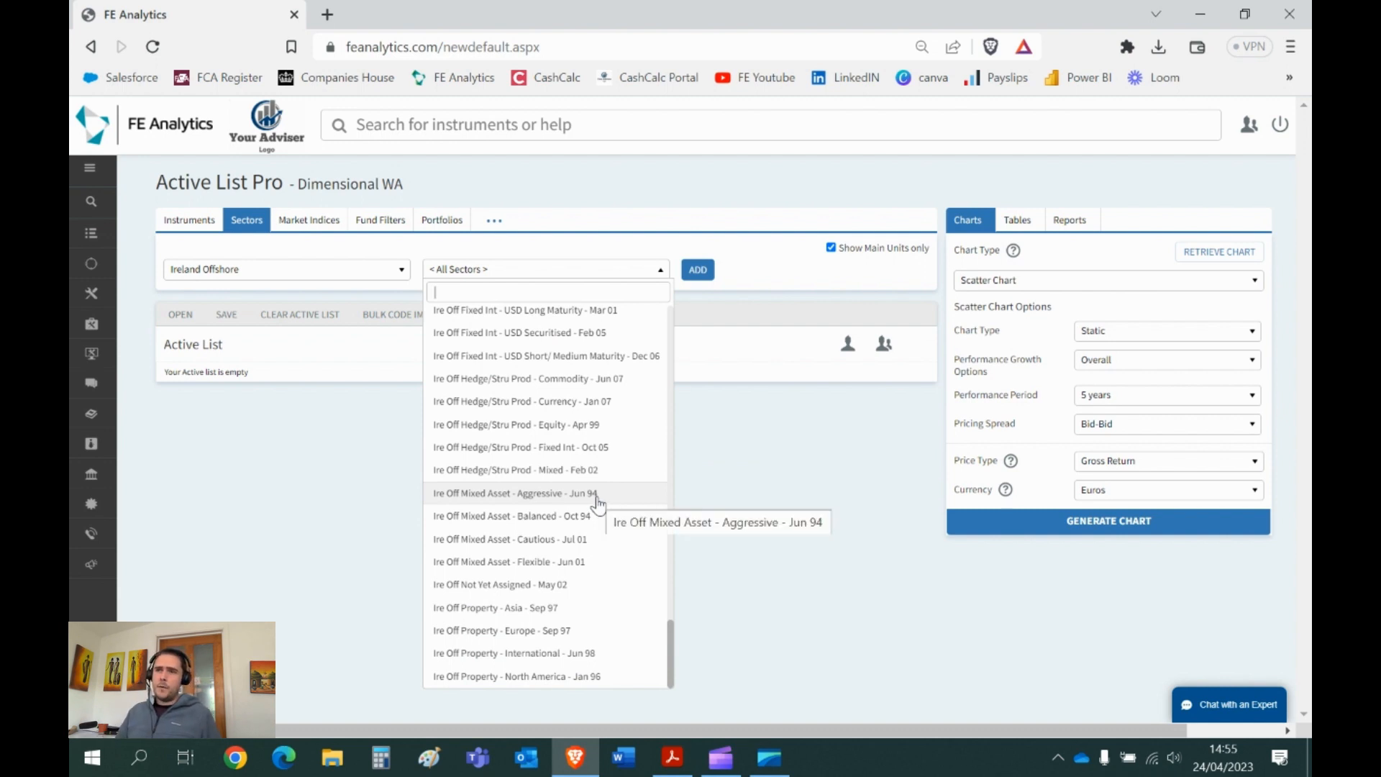
click(572, 517)
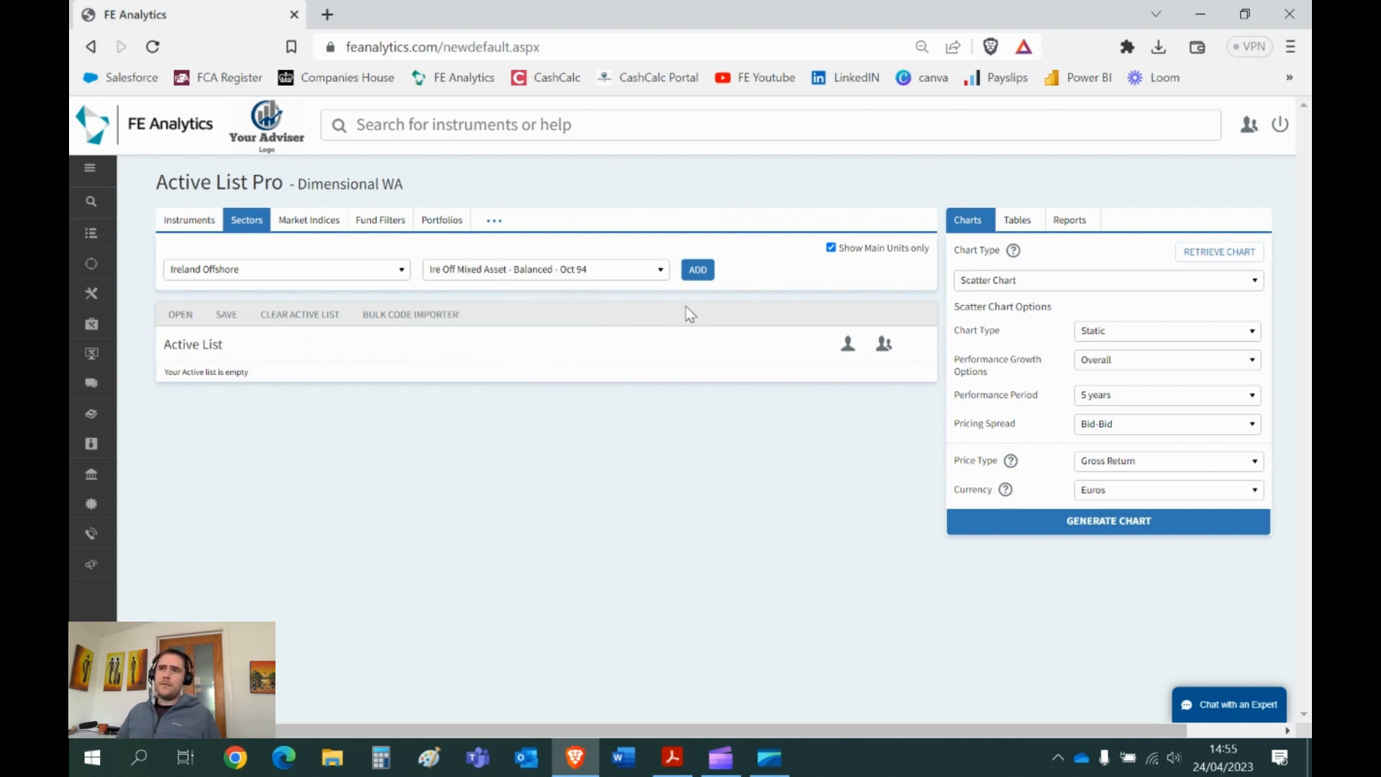
click(696, 277)
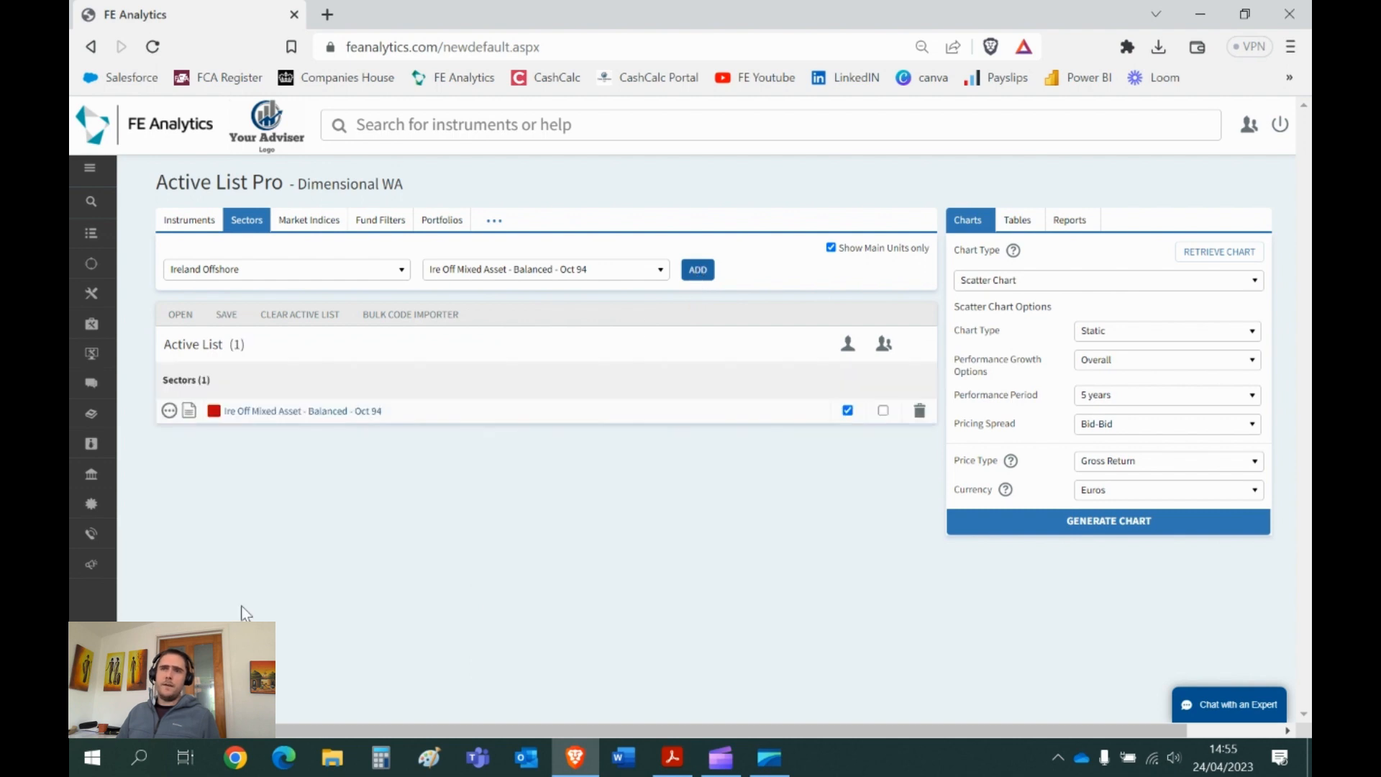
drag(387, 411, 365, 423)
- Configure a Regular Savings/Withdrawals chart: start of data, Withdrawal, 500000 invested, 4% rate
click(514, 551)
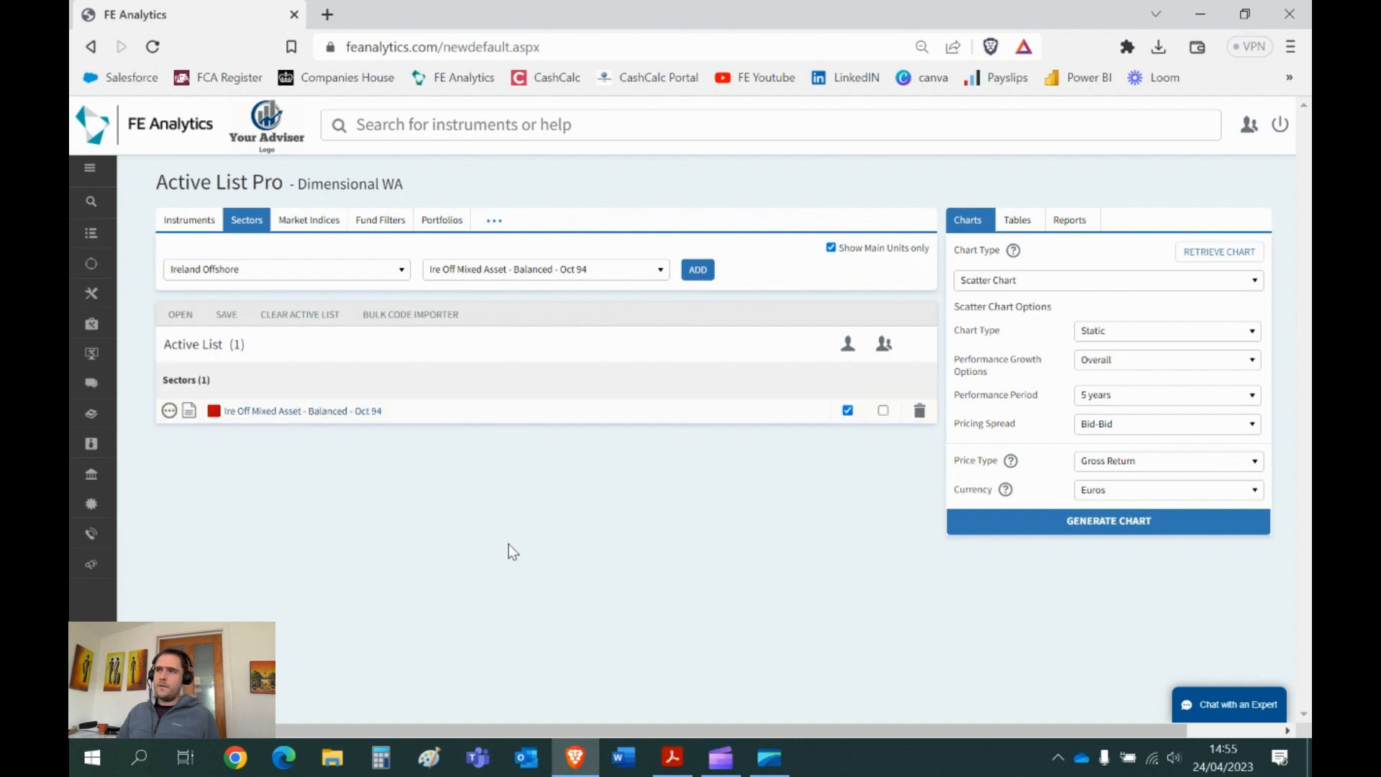
click(998, 292)
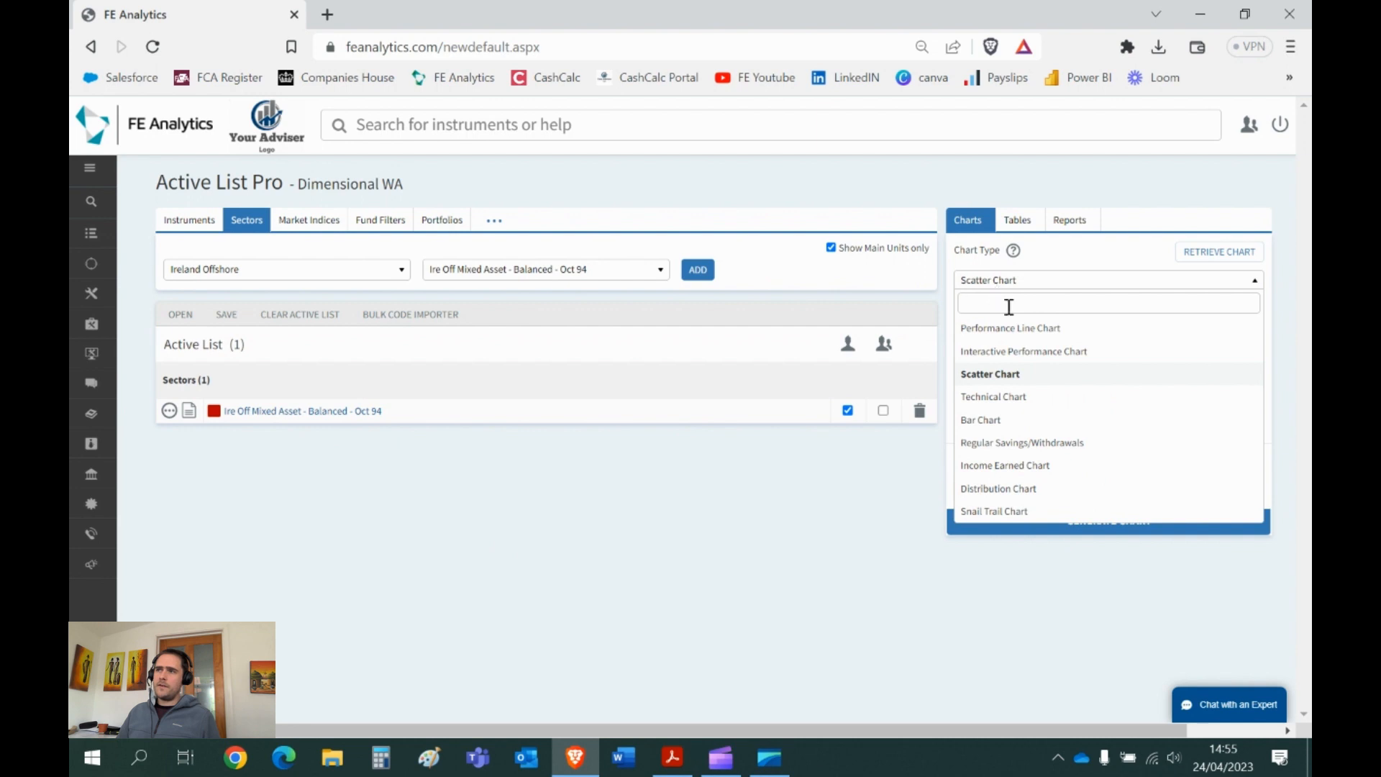
click(1058, 447)
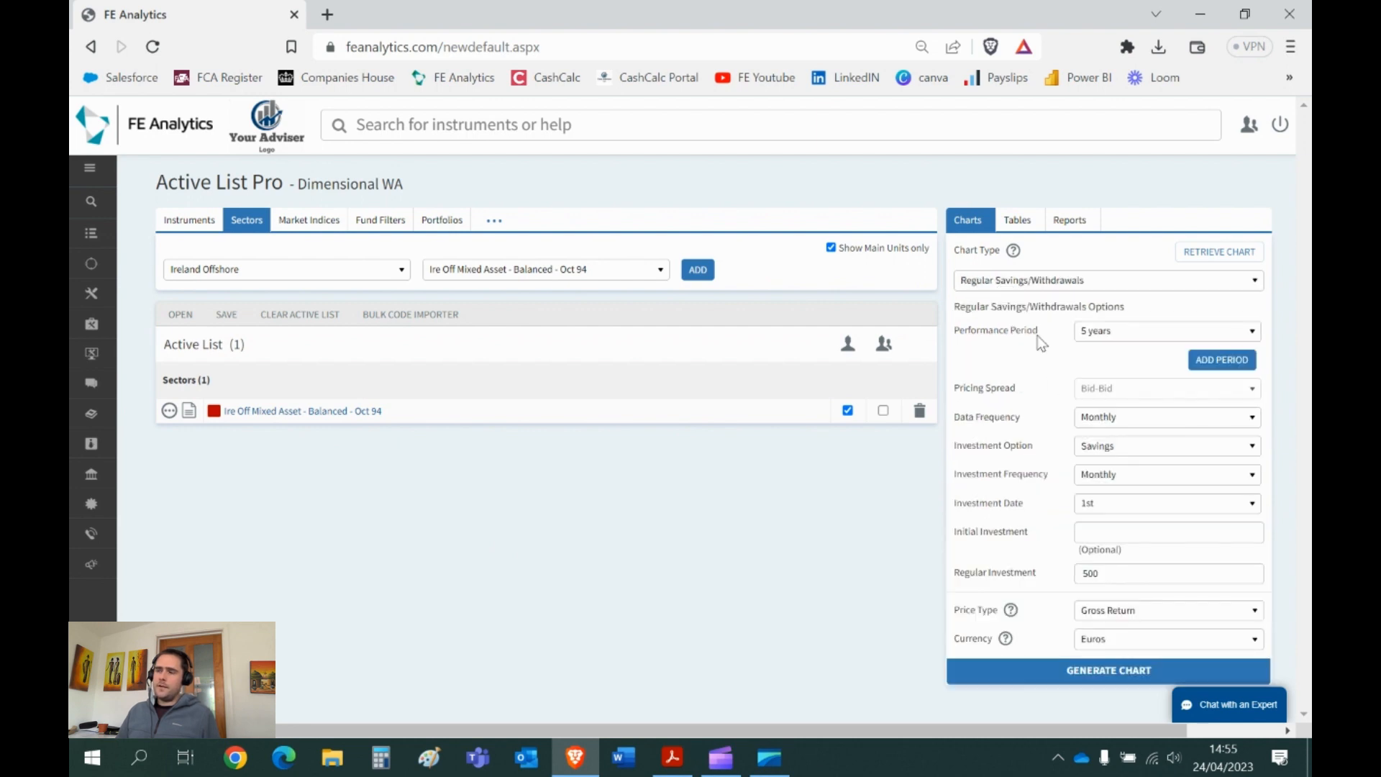
click(1131, 332)
scroll(1095, 482, down, 2)
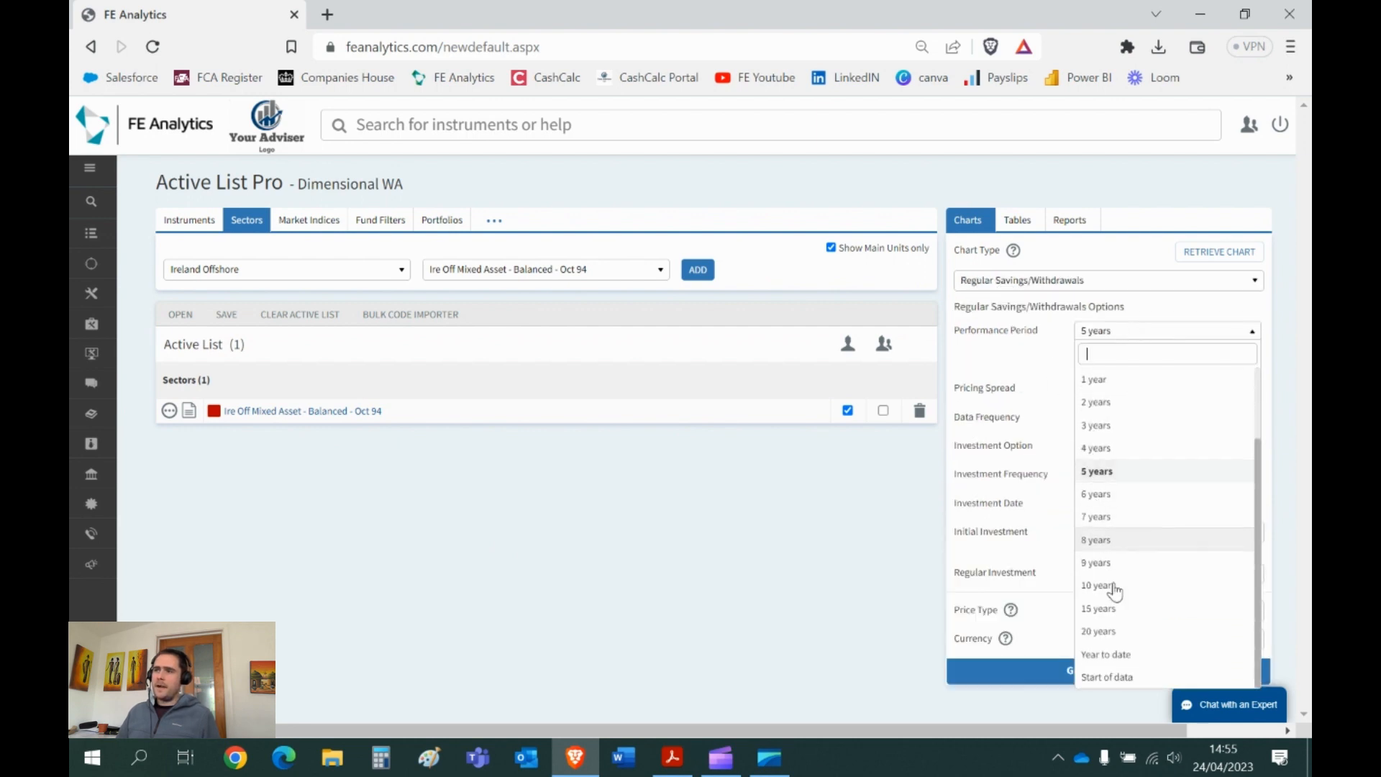
click(1122, 637)
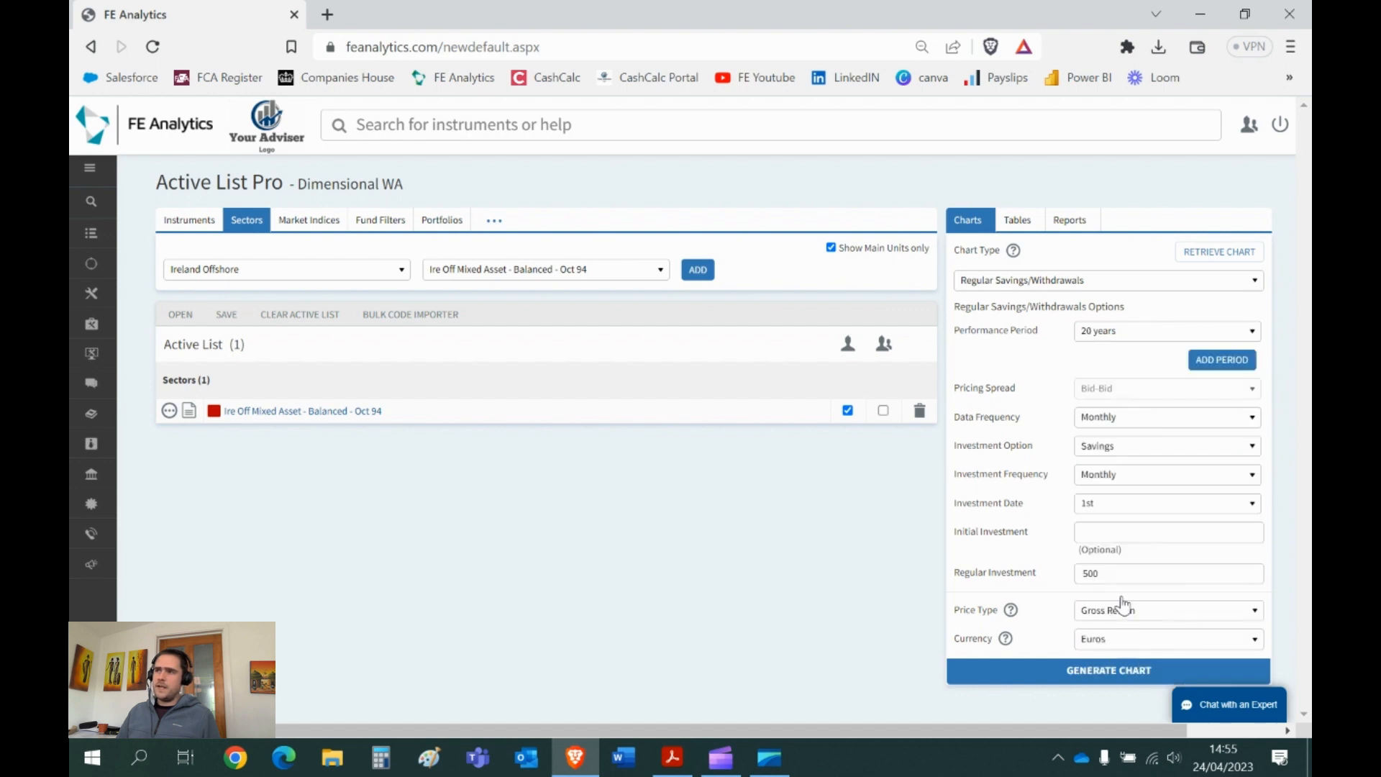
click(1108, 335)
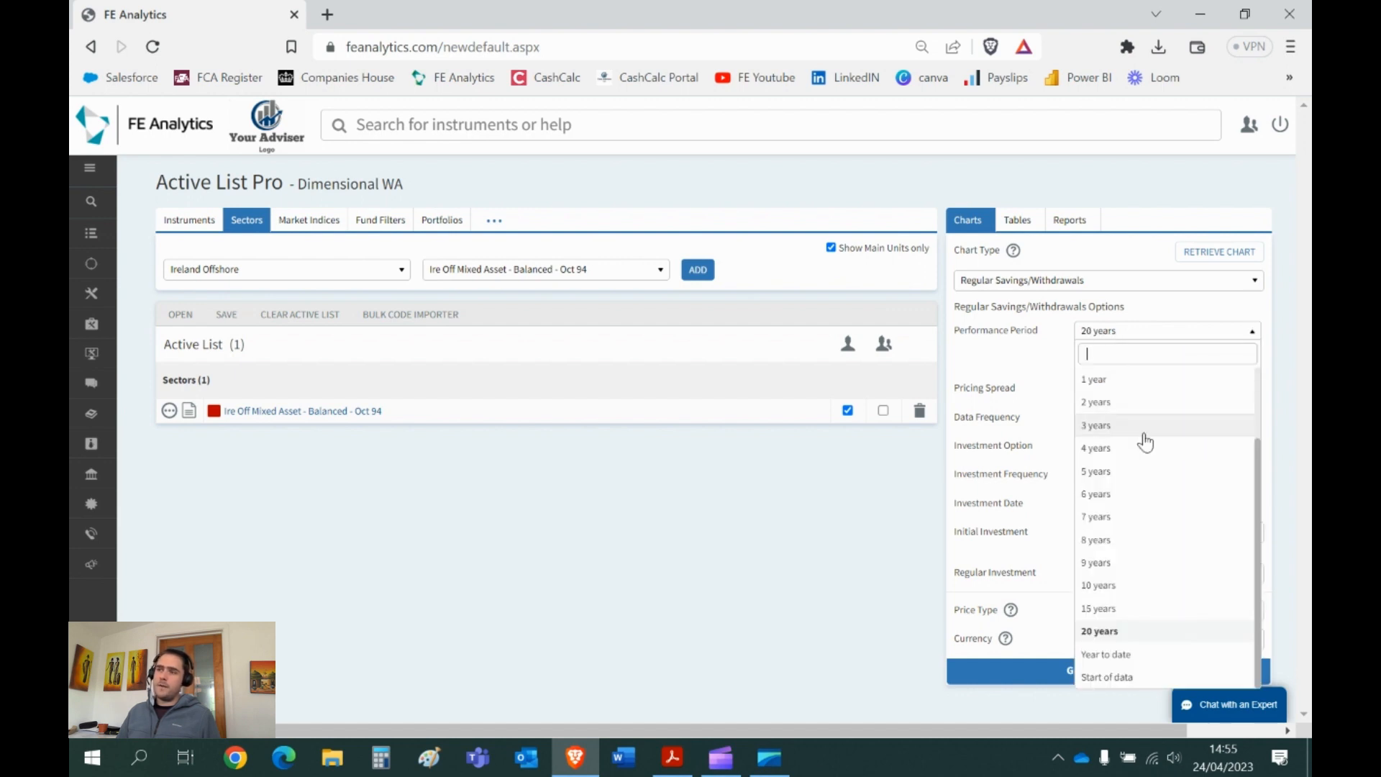
click(1108, 678)
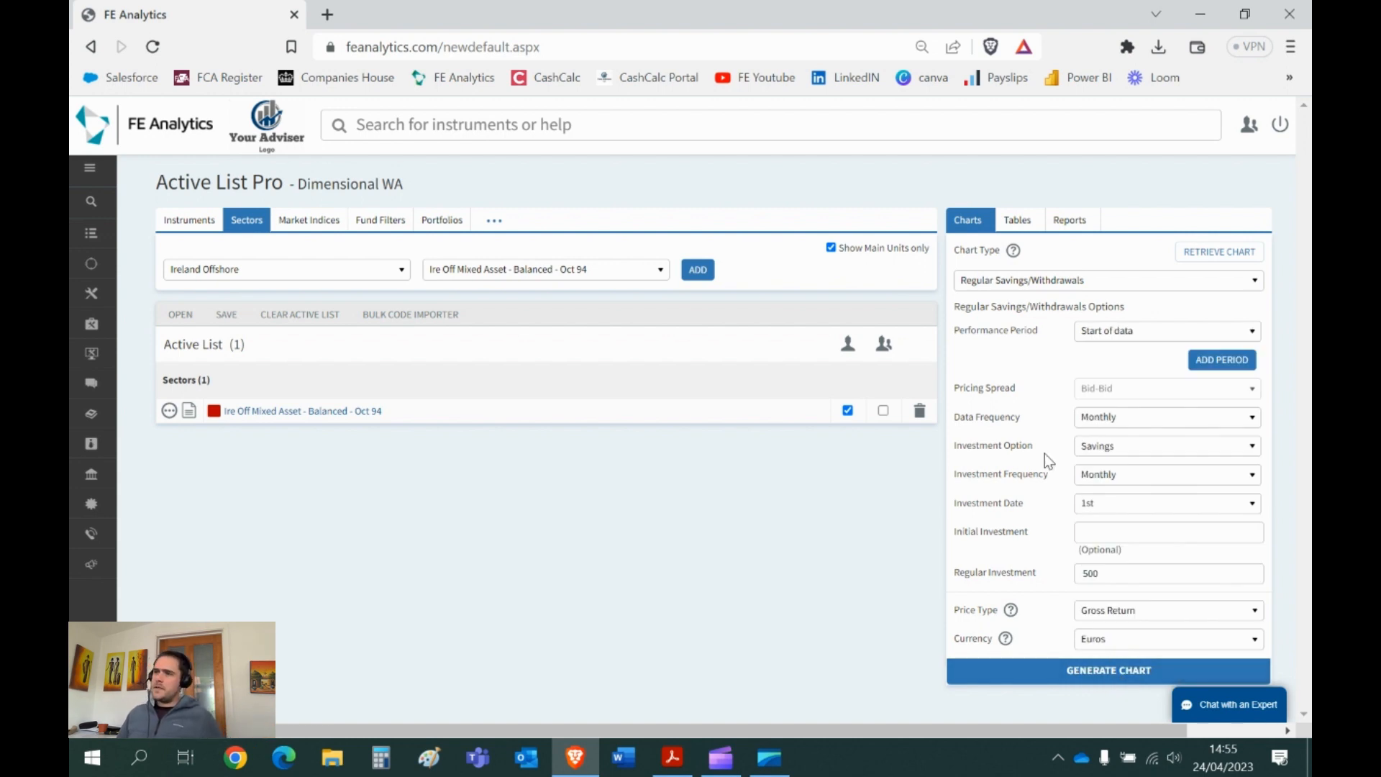
click(1117, 449)
click(1115, 466)
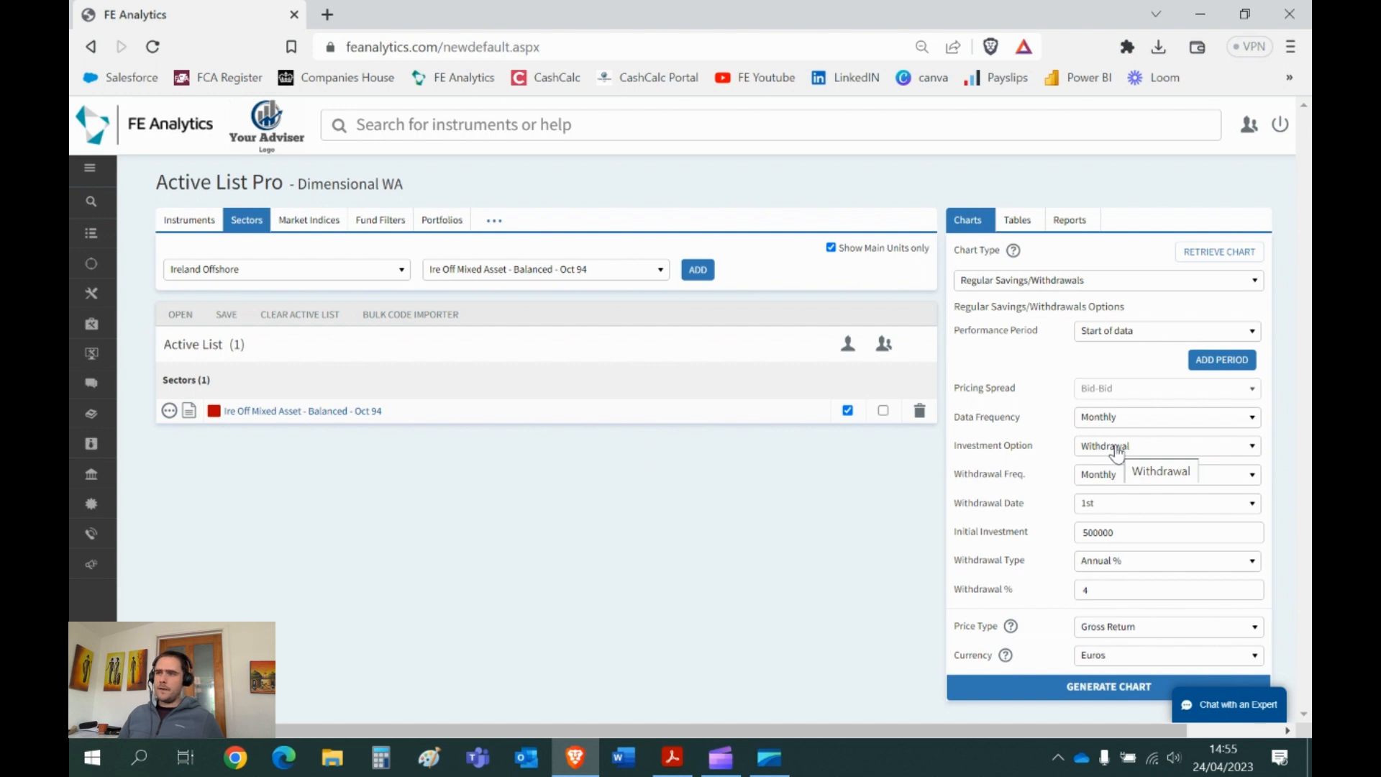
drag(1124, 538, 1085, 534)
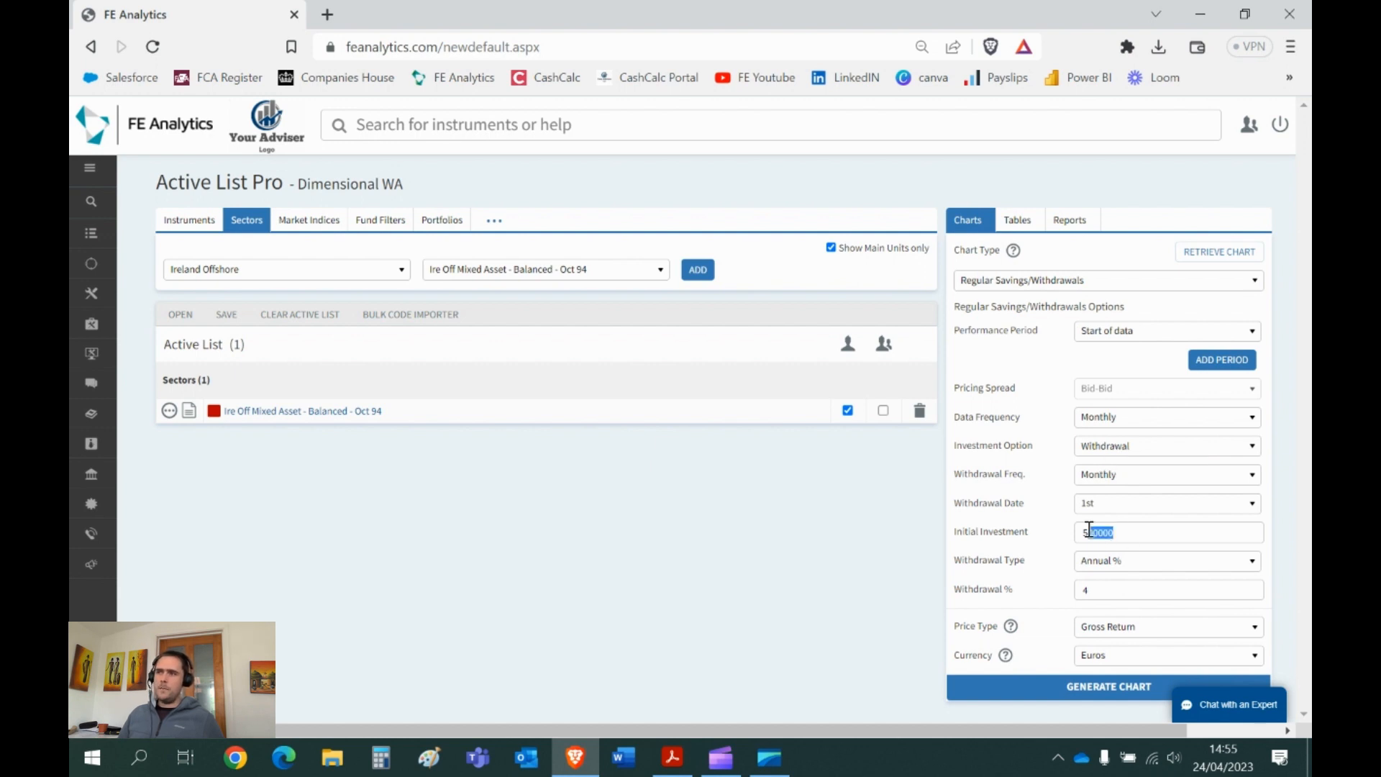
click(1099, 594)
- Generate the Balanced sector withdrawals chart, review its 664751.70 end value, and close it
click(1072, 690)
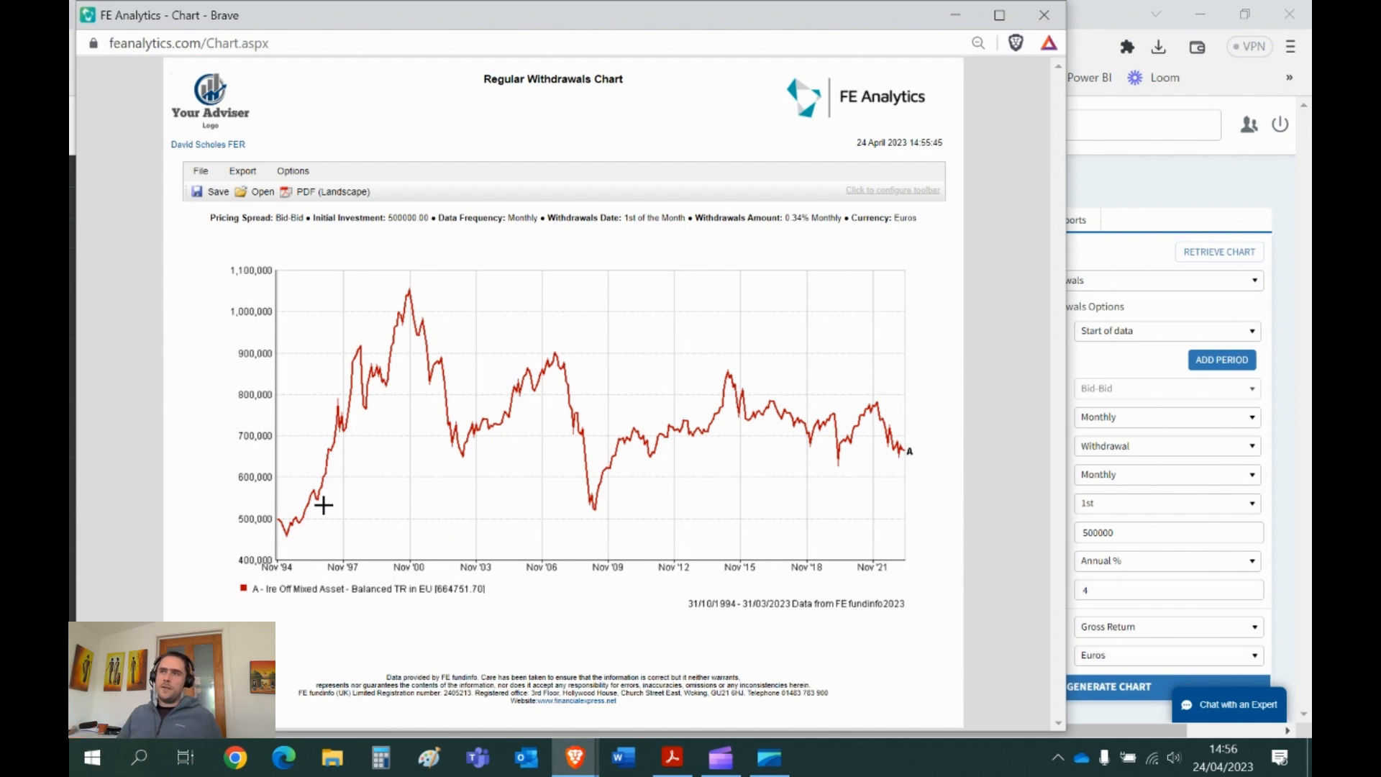
click(1050, 16)
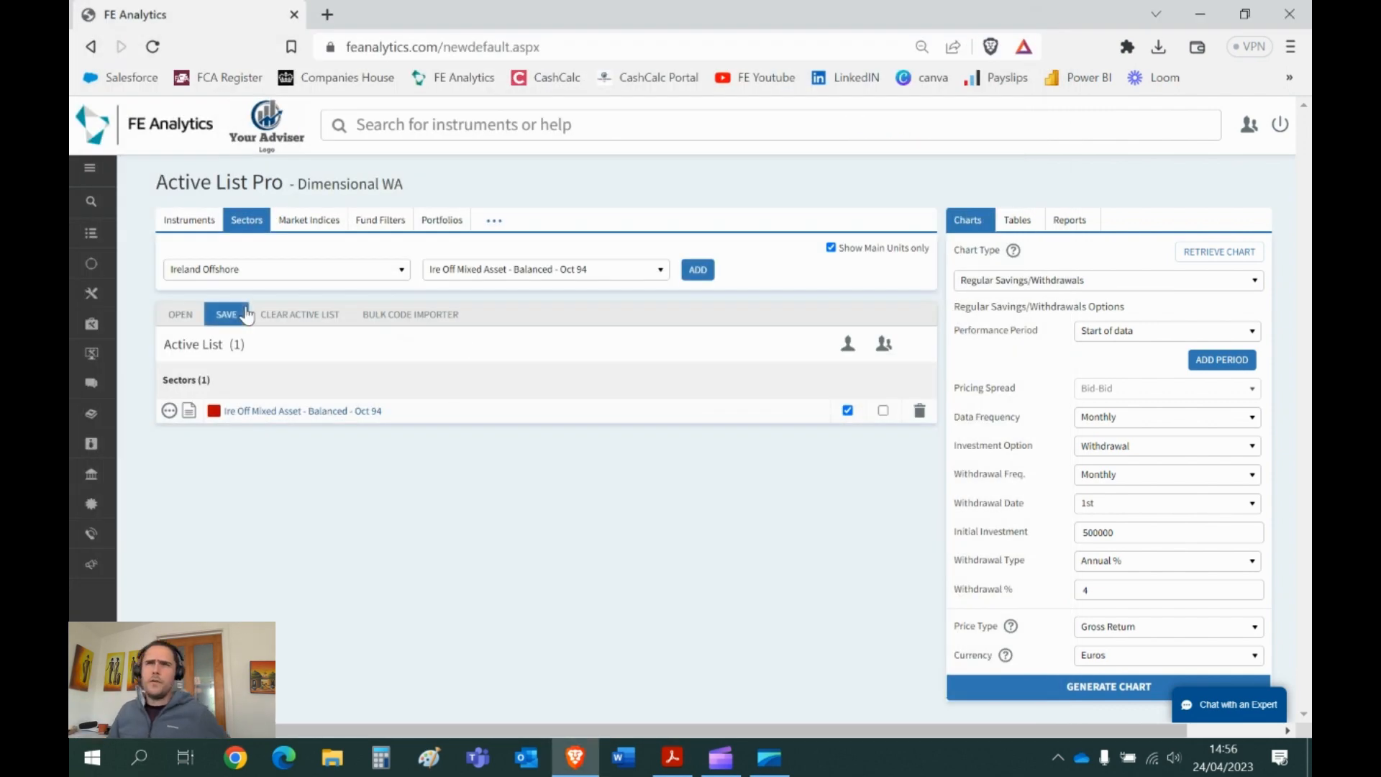
- Switch to Market Indices, remove the Balanced sector, and search indices for 'iseq'
click(310, 221)
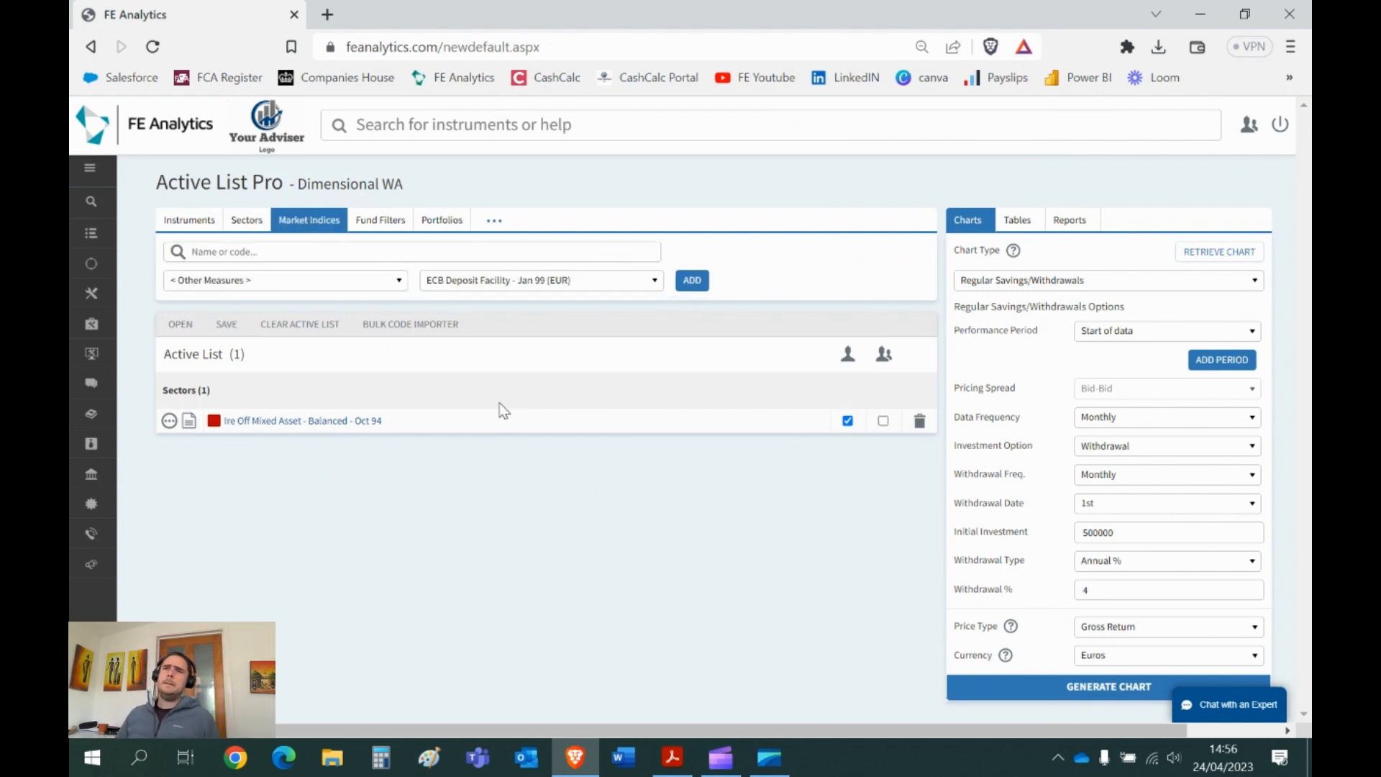
click(921, 423)
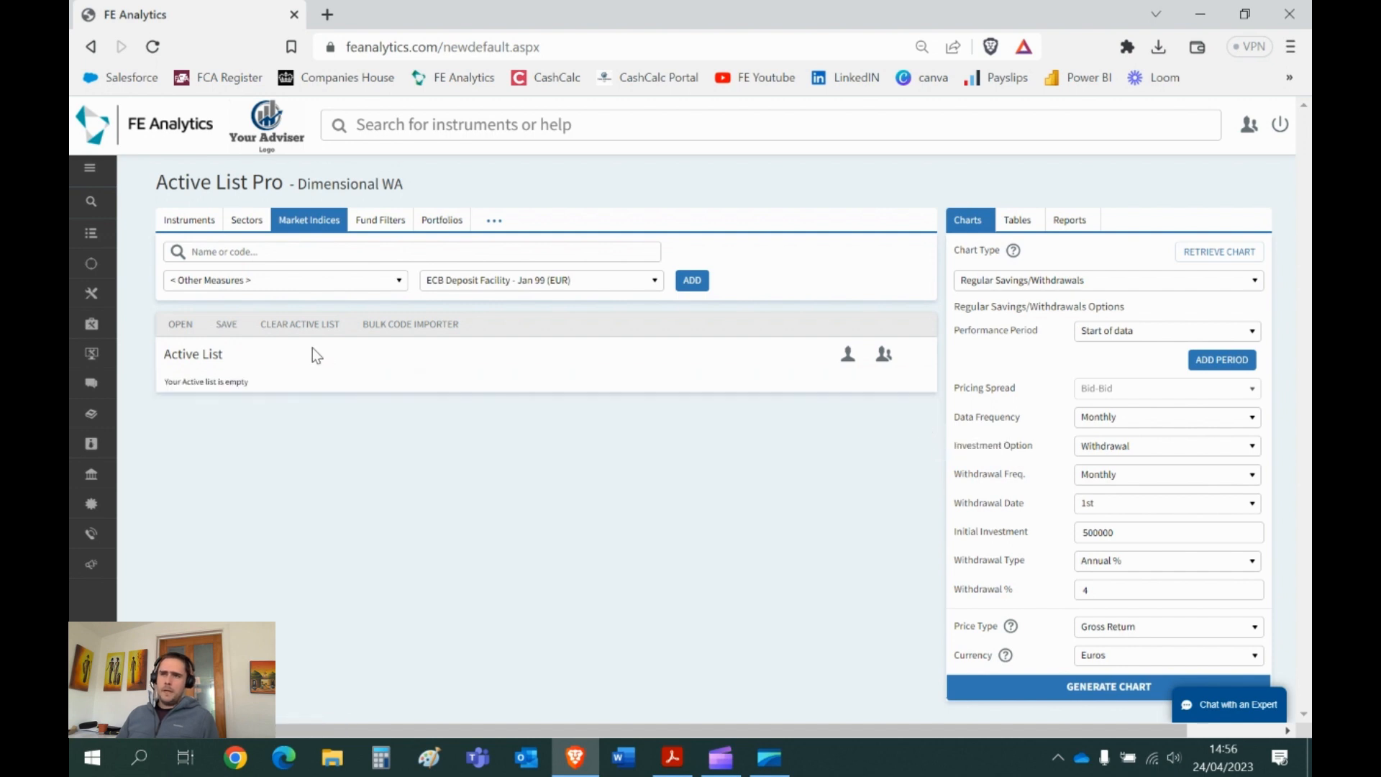
click(437, 247)
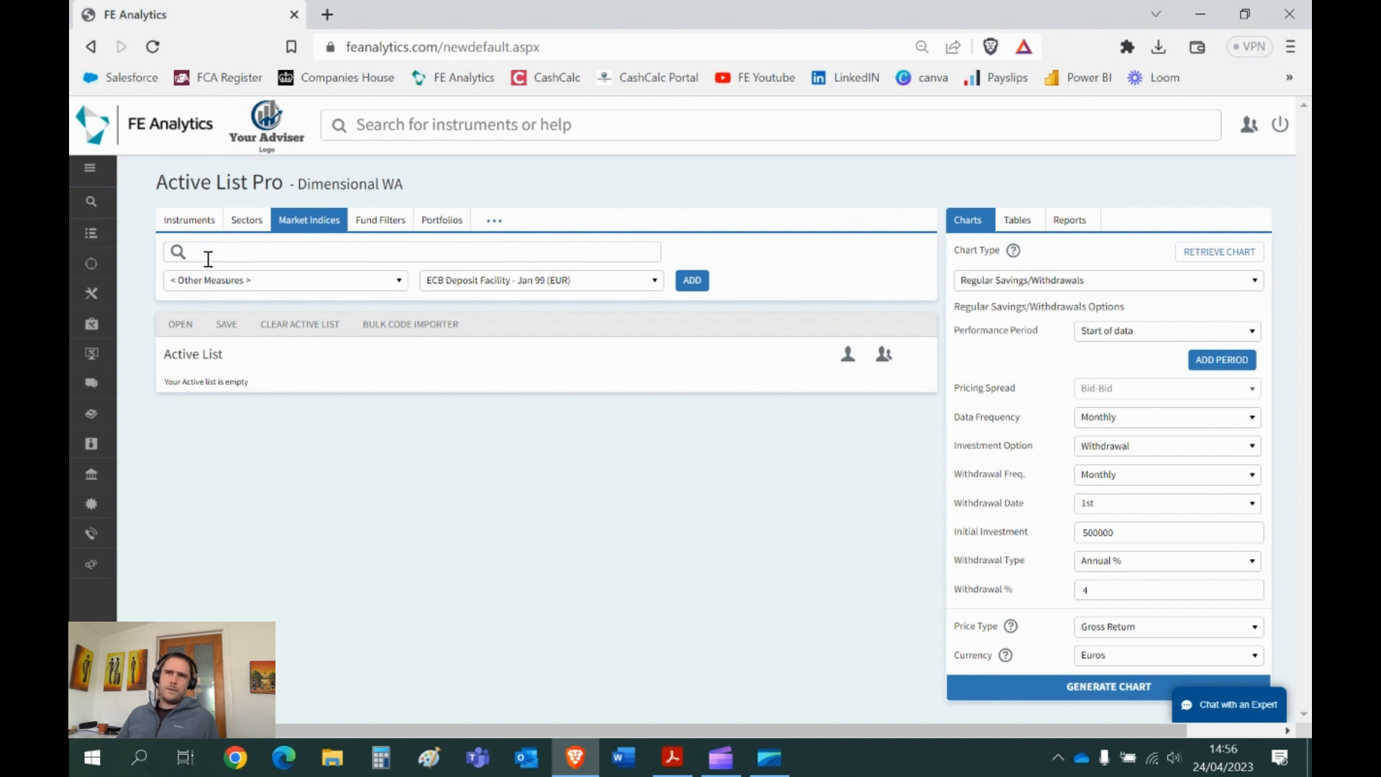
click(446, 284)
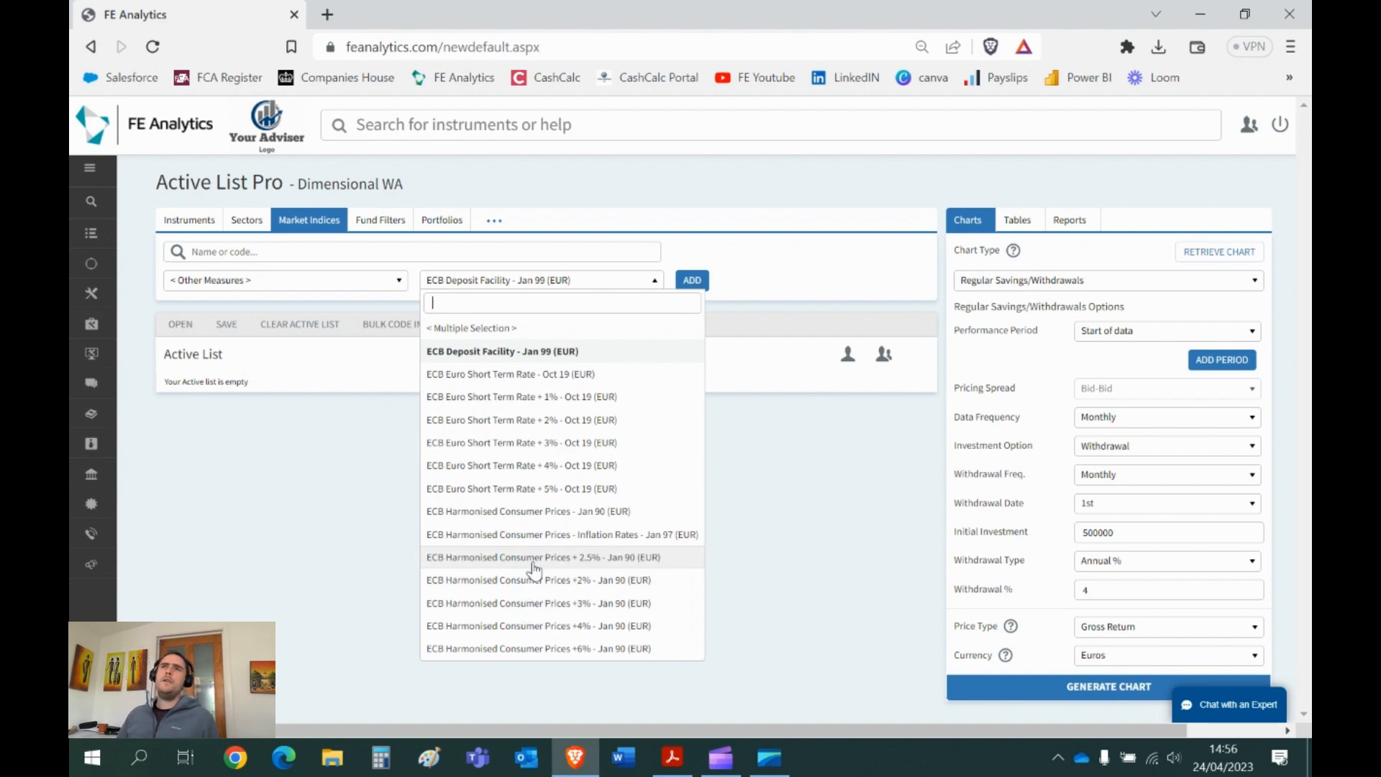
click(227, 251)
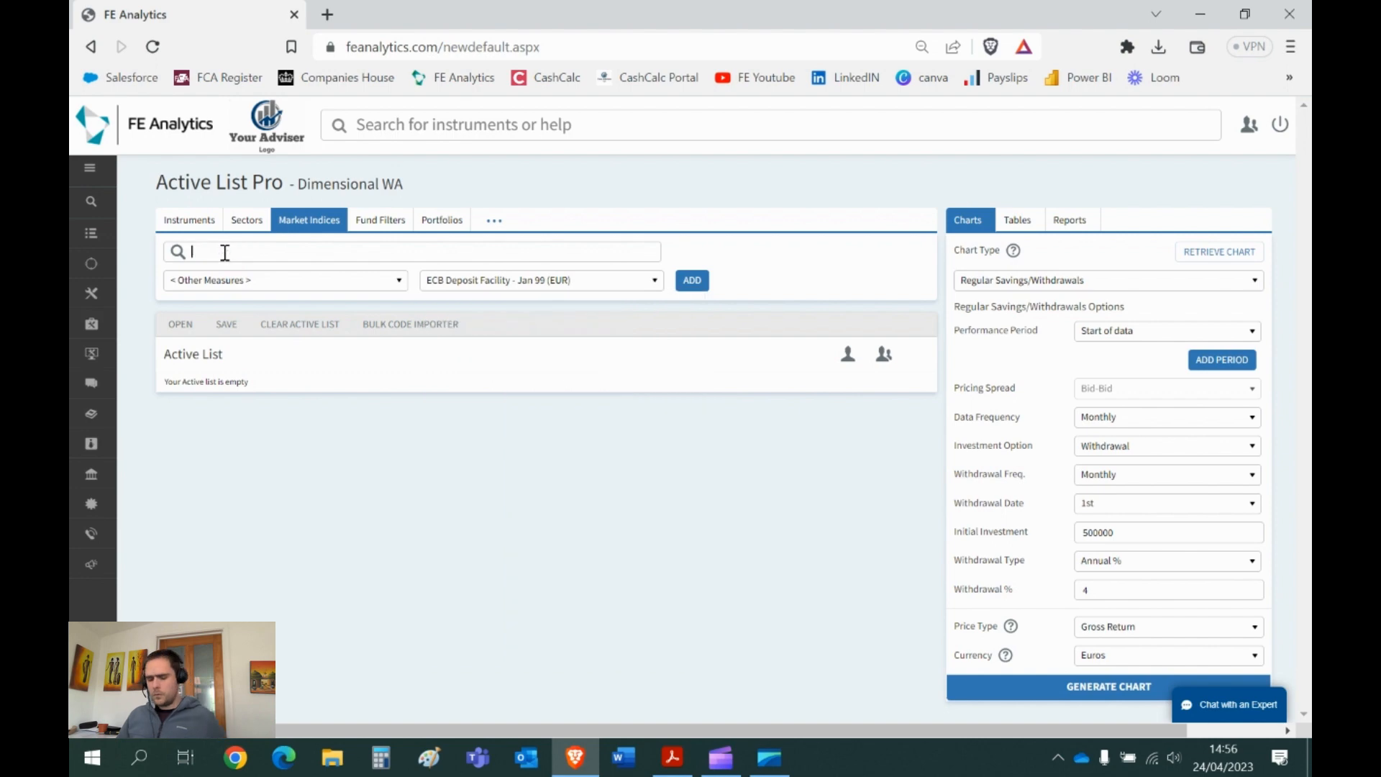
text(iseq)
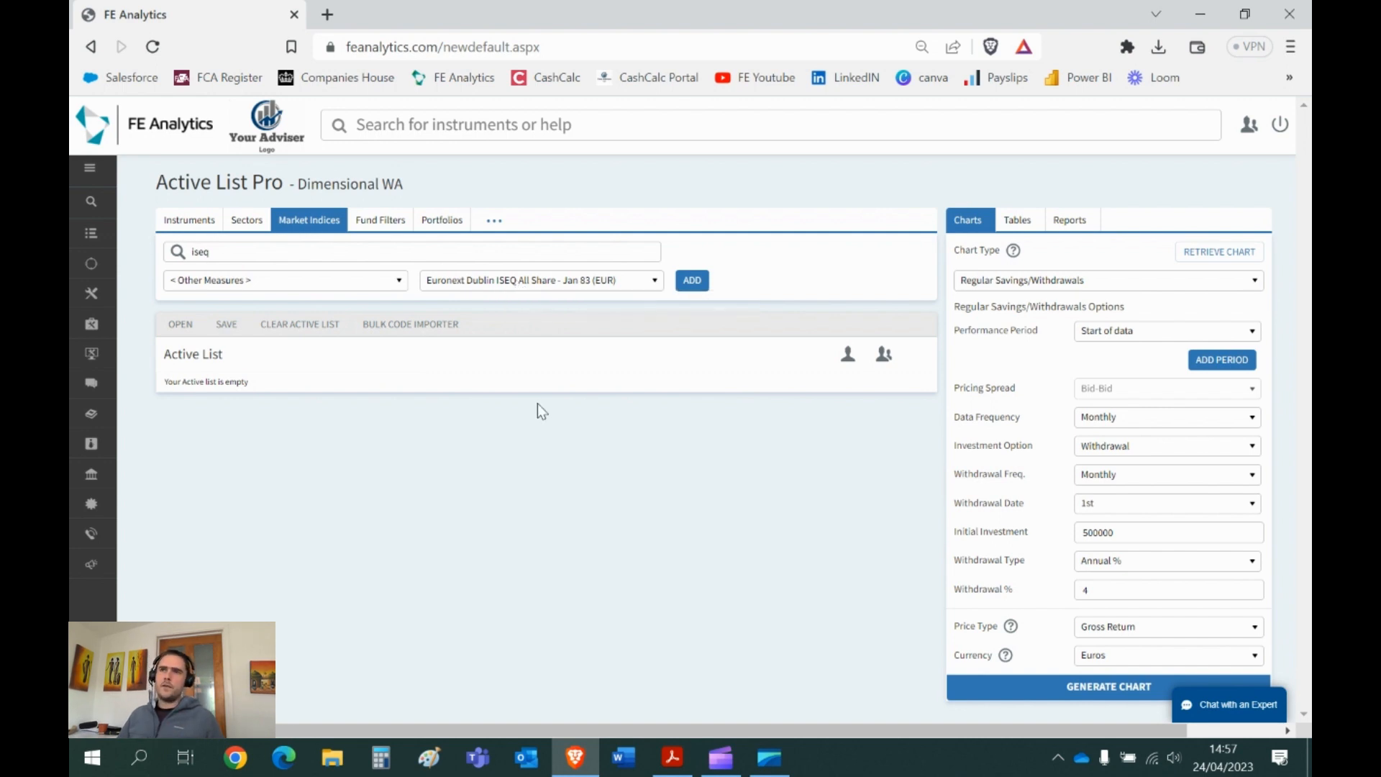
- Add FE Interest 4% - Sep 74 (COMPOSITE) from the Financial Express provider to the active list
click(293, 282)
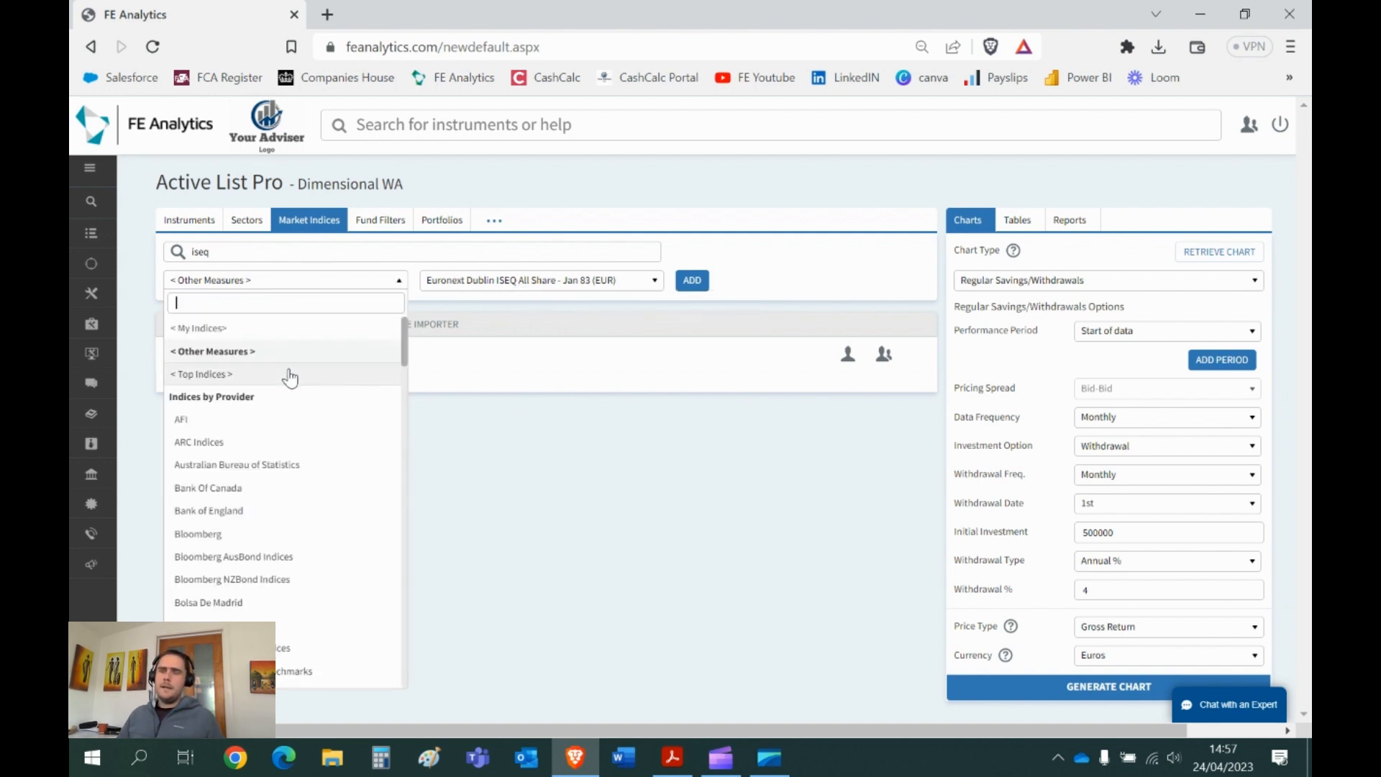
scroll(295, 388, down, 5)
scroll(290, 379, down, 4)
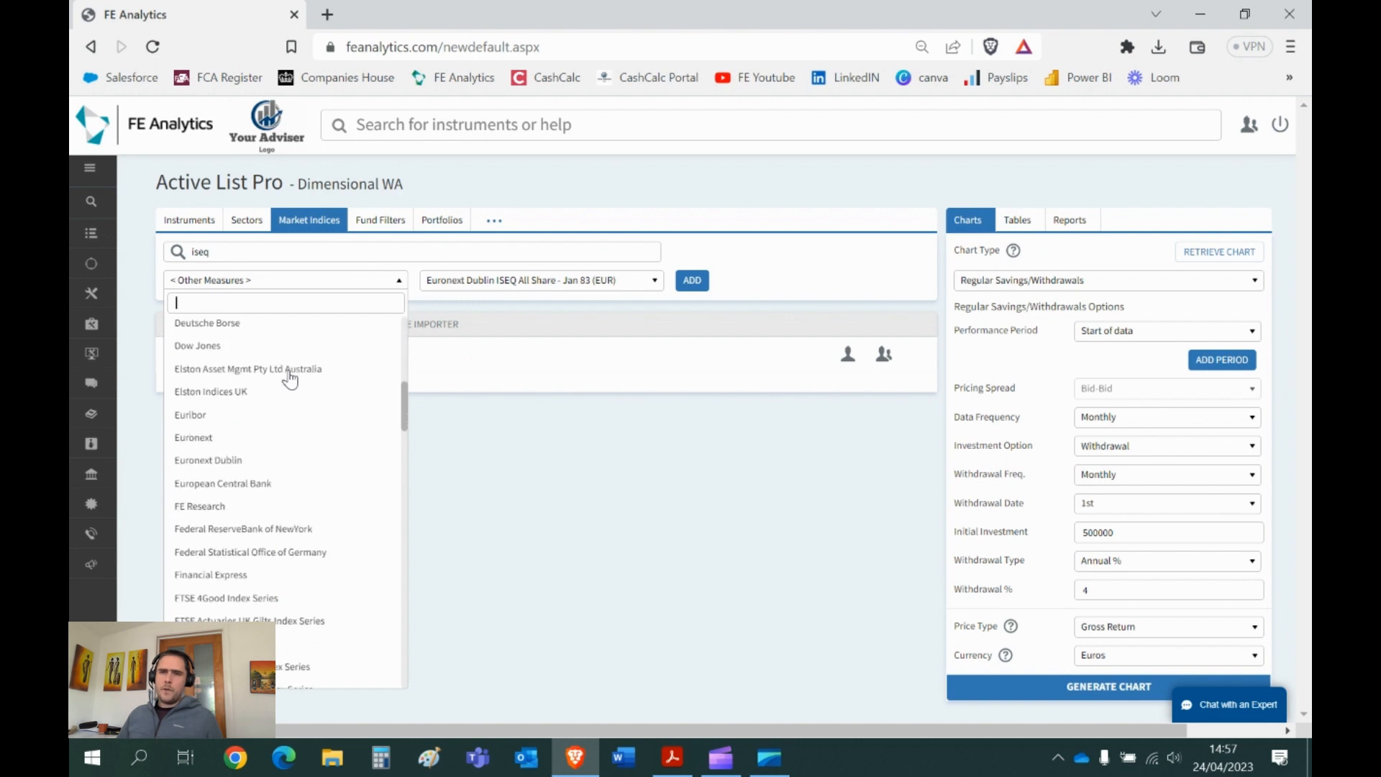
click(294, 576)
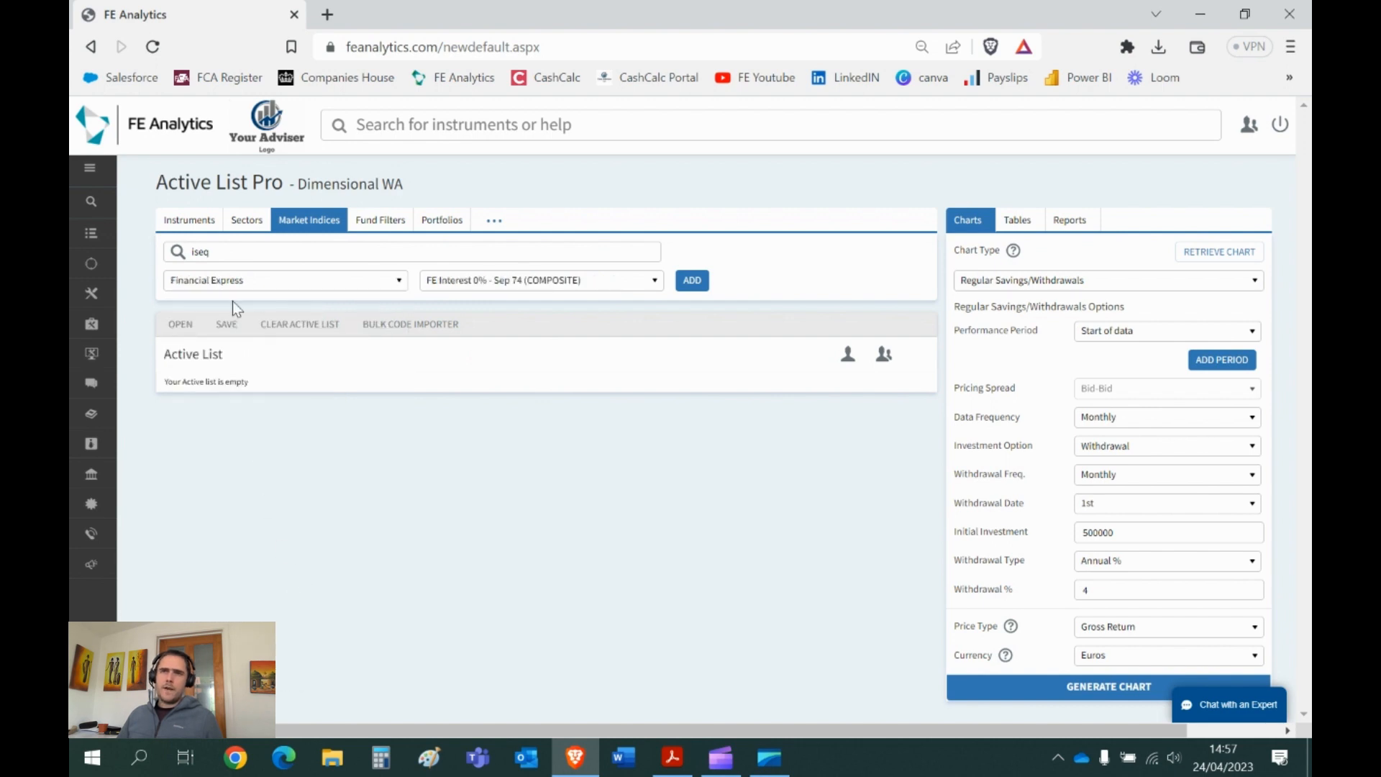
click(508, 287)
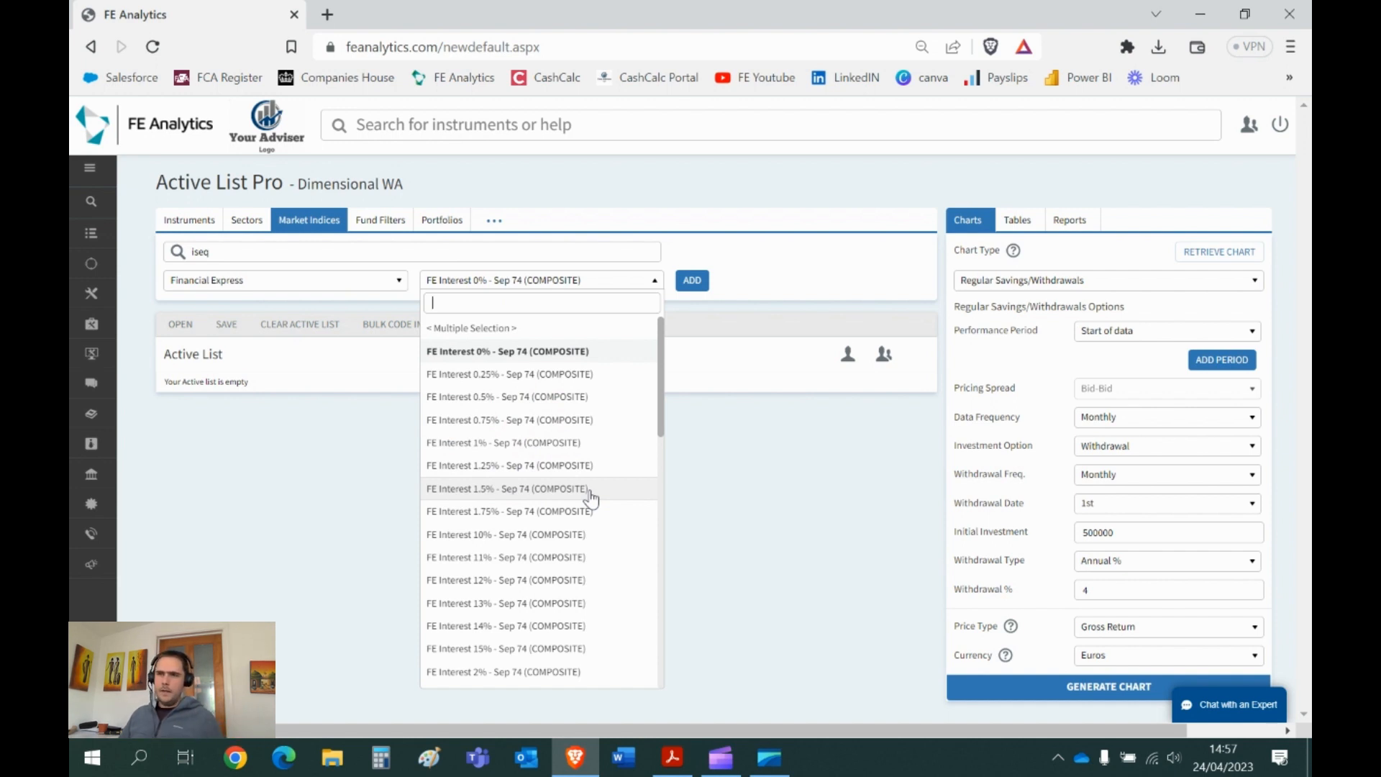
scroll(590, 496, down, 3)
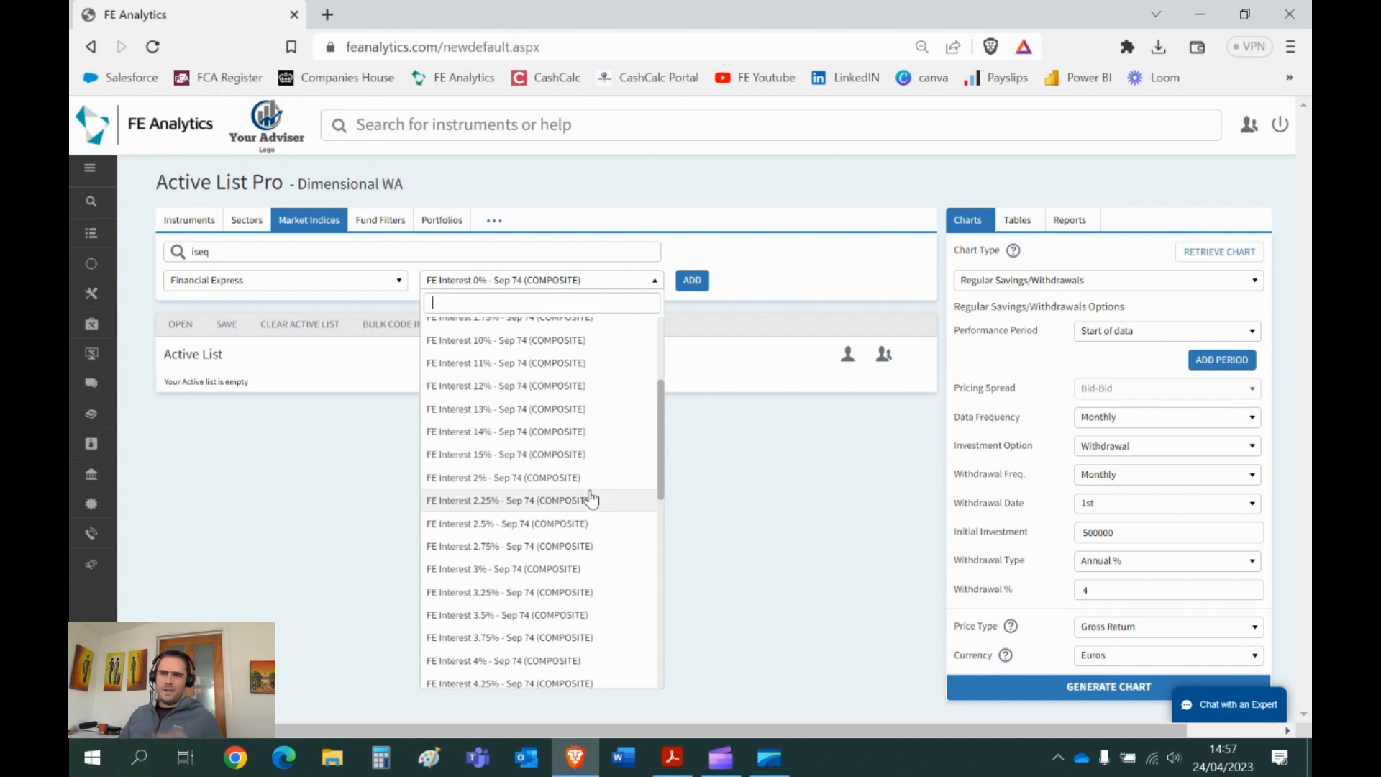
scroll(591, 497, down, 2)
click(506, 565)
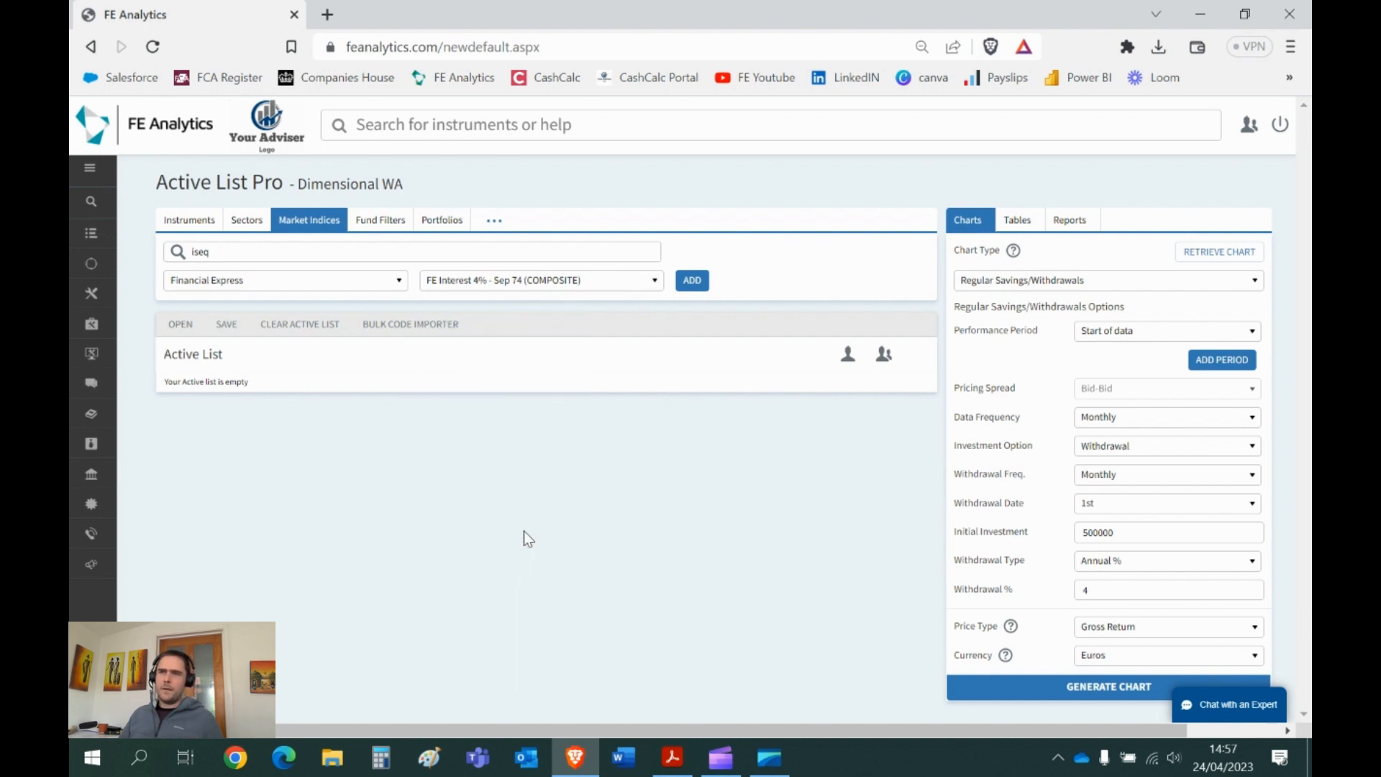
click(692, 279)
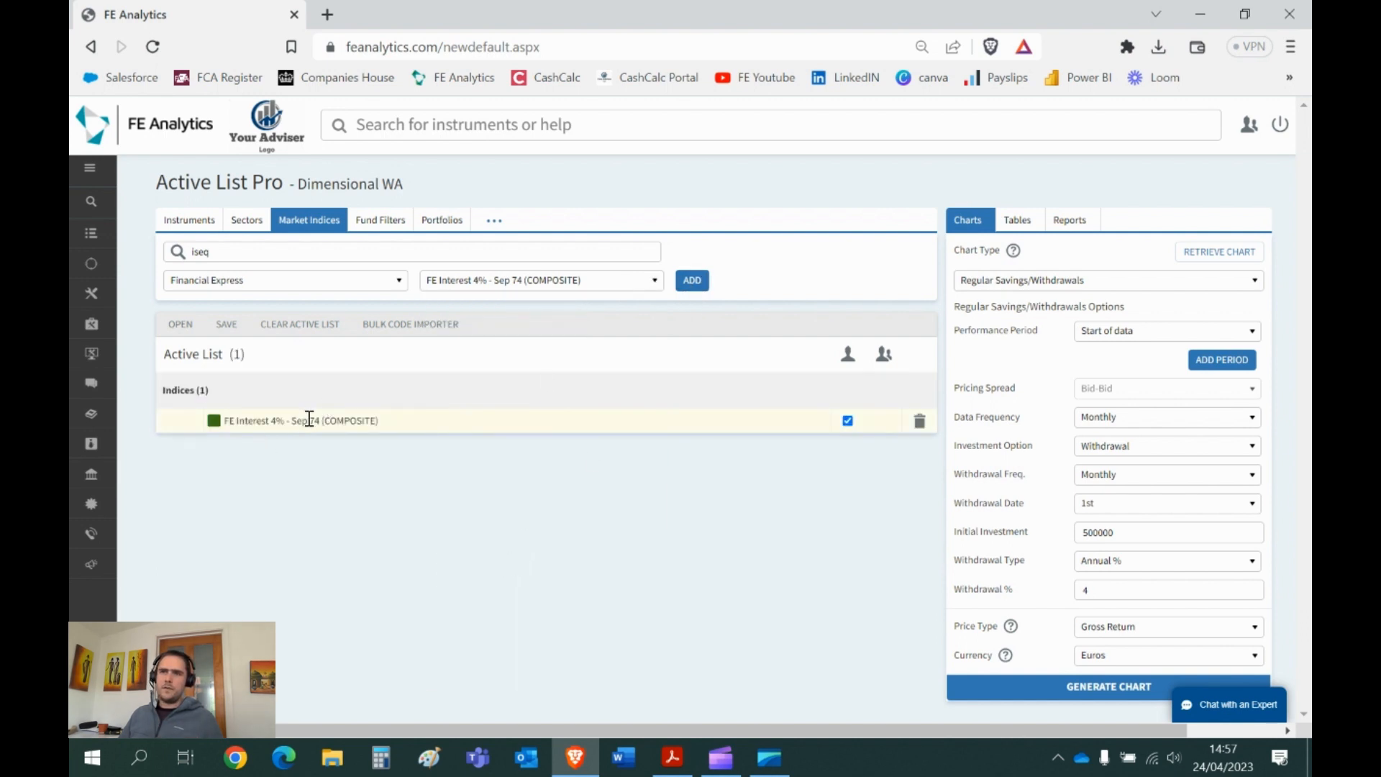
- Generate a 10-year Performance Line Chart from 100000 for the index and close the preview
click(1014, 280)
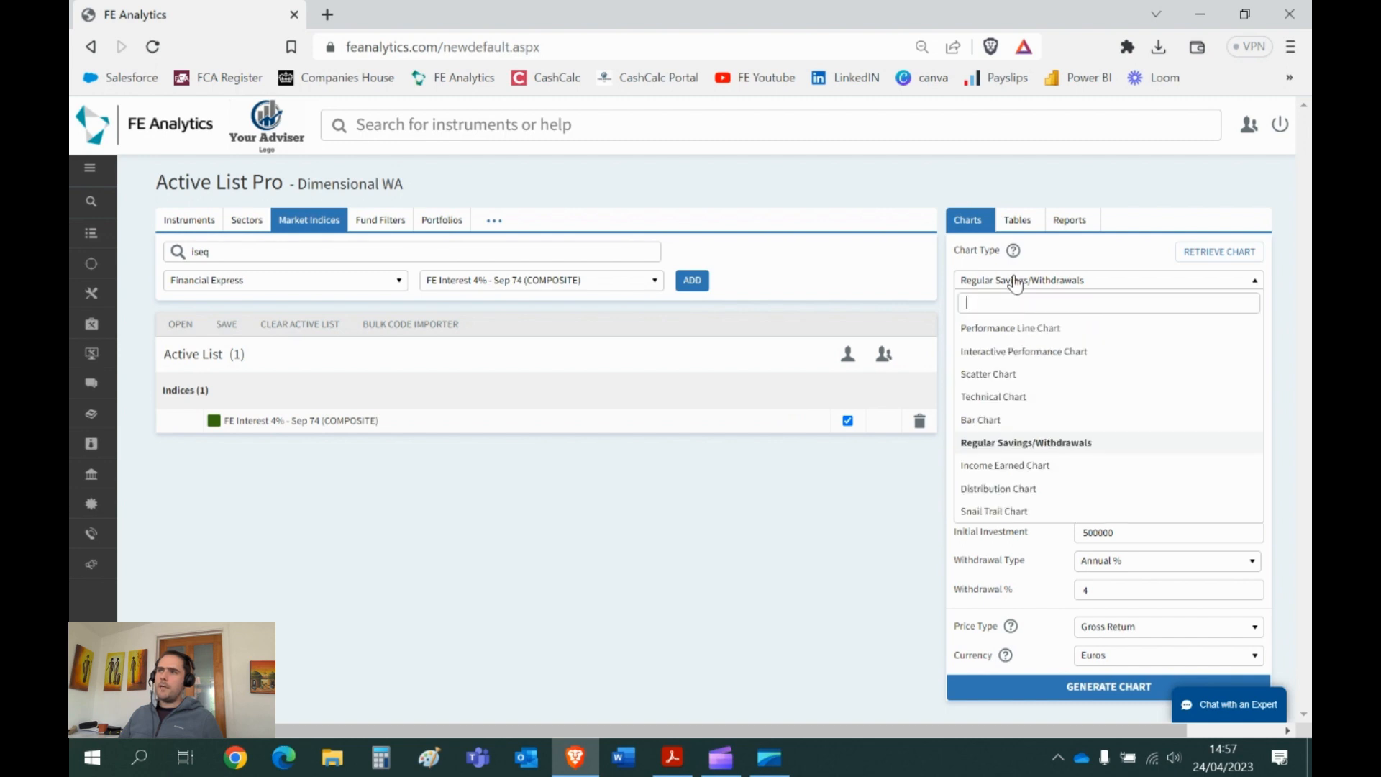
click(1020, 329)
click(1117, 331)
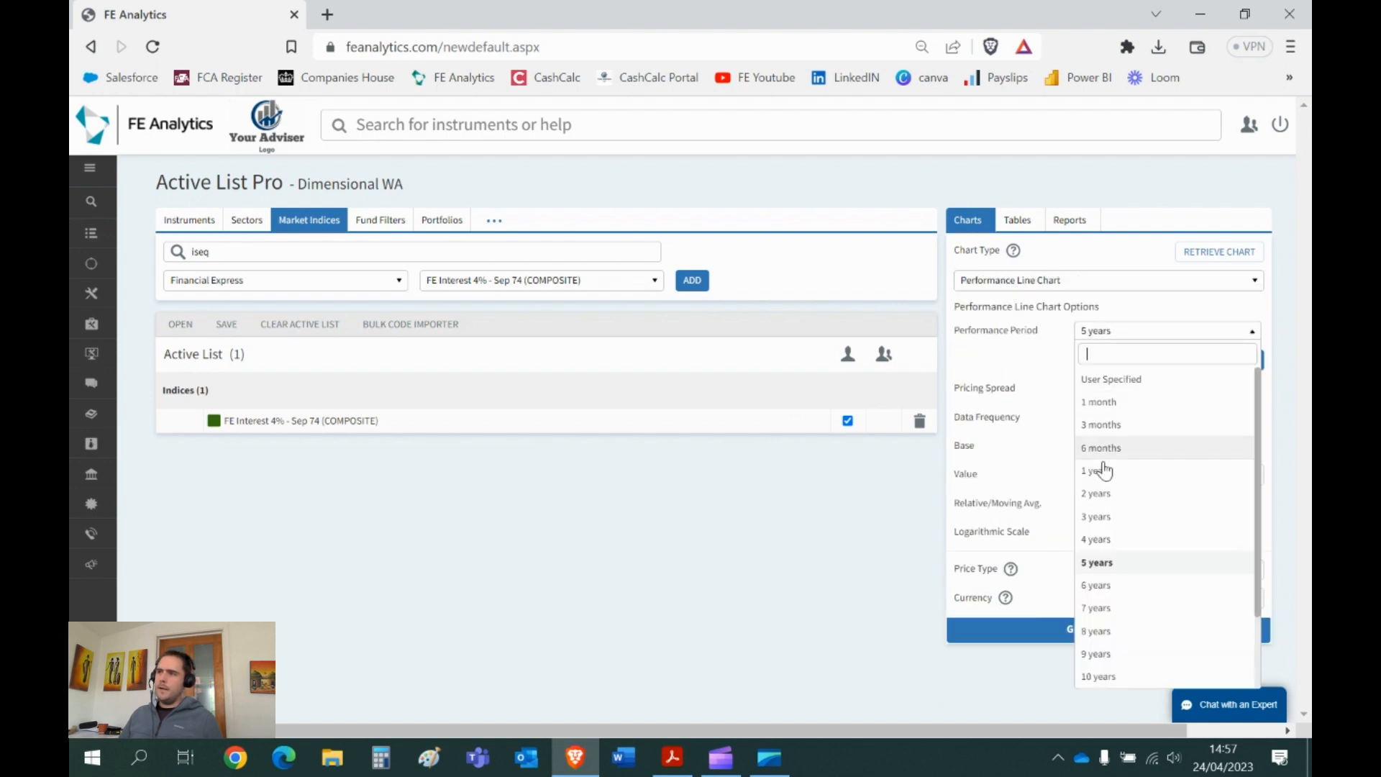
click(1113, 592)
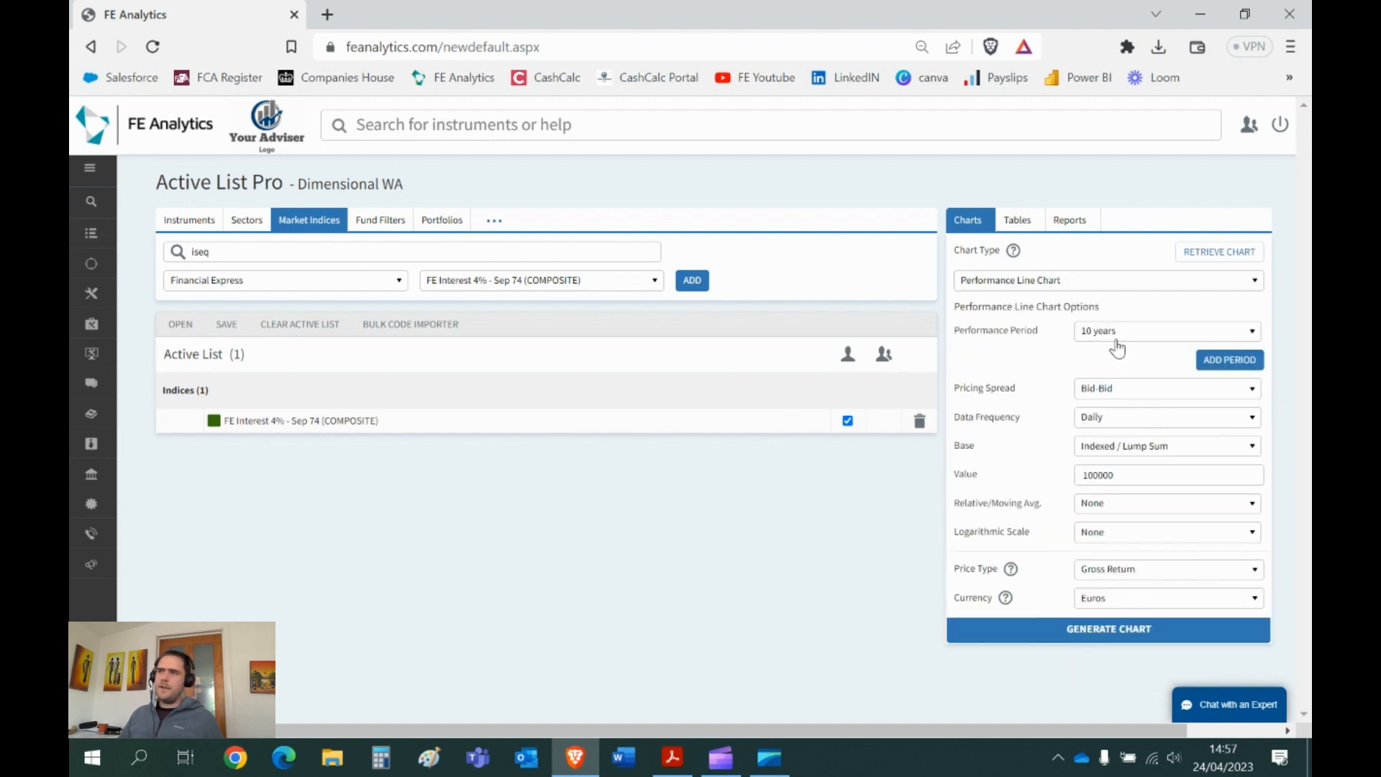
drag(1122, 475, 1092, 477)
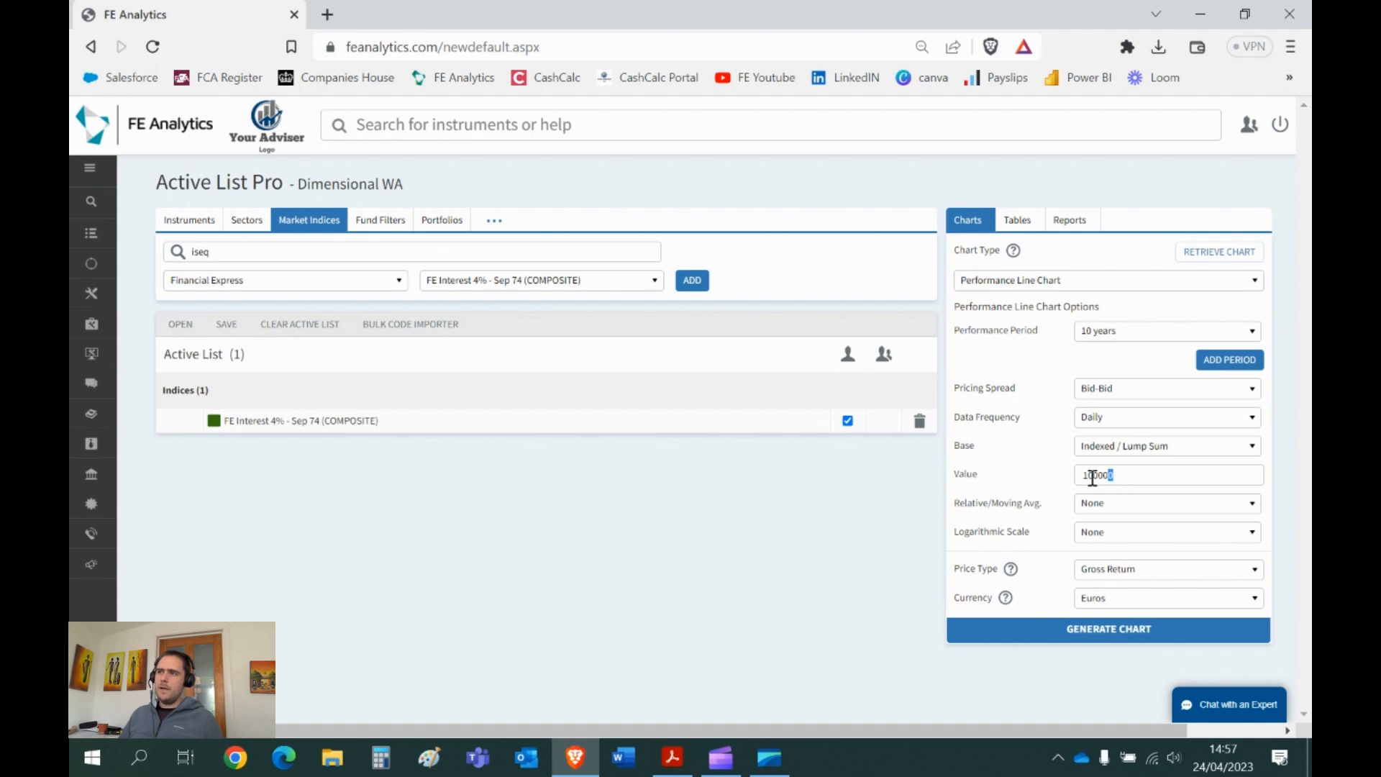
click(1070, 631)
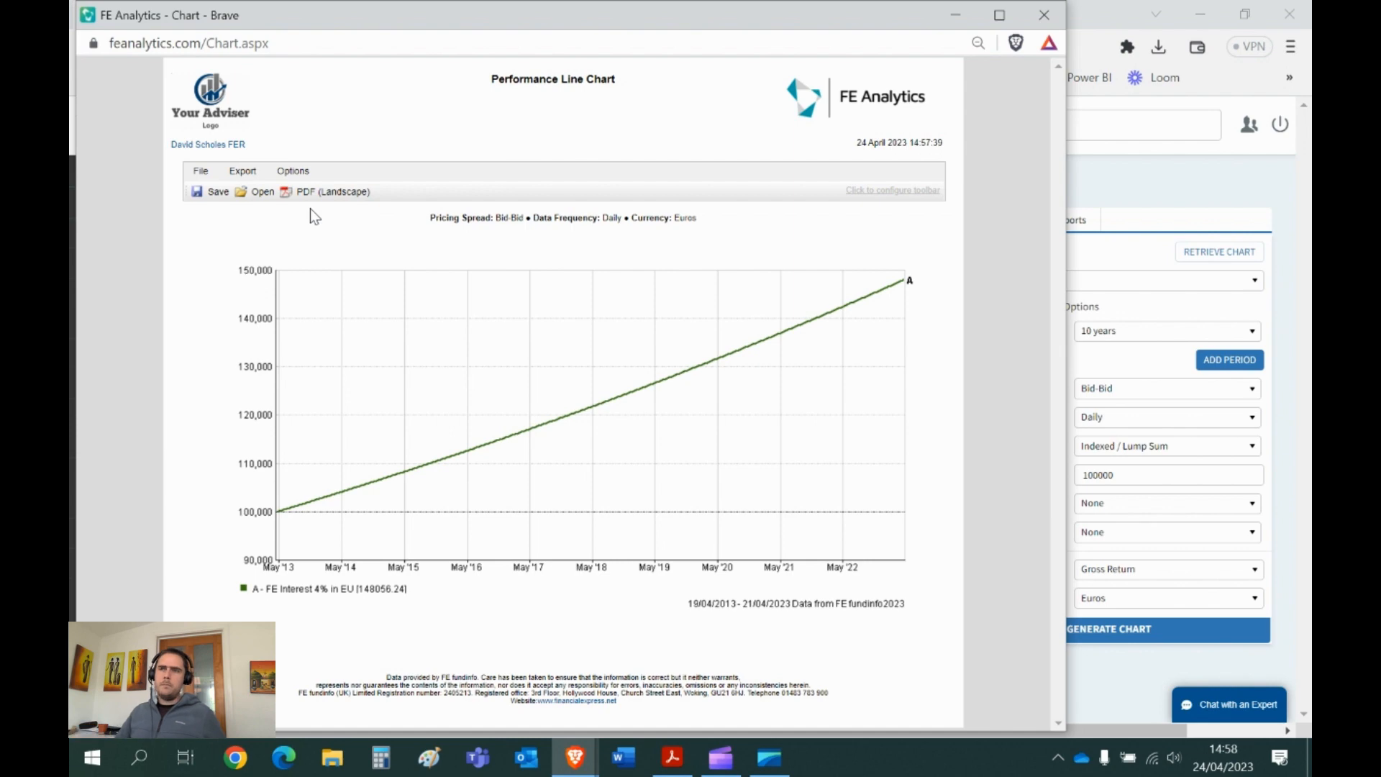
click(1044, 14)
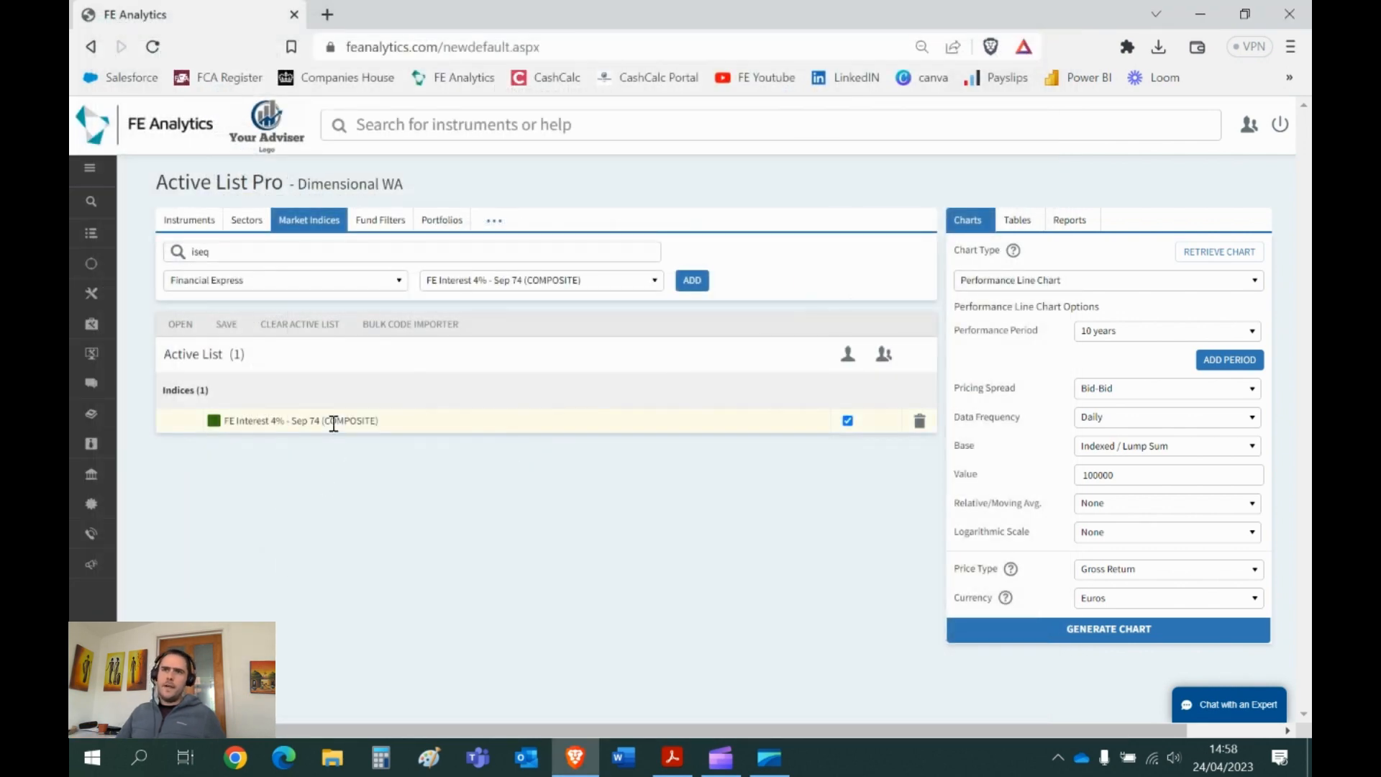
- Regenerate the performance chart, review its 148056.24 ending value, and close it
drag(380, 421, 223, 420)
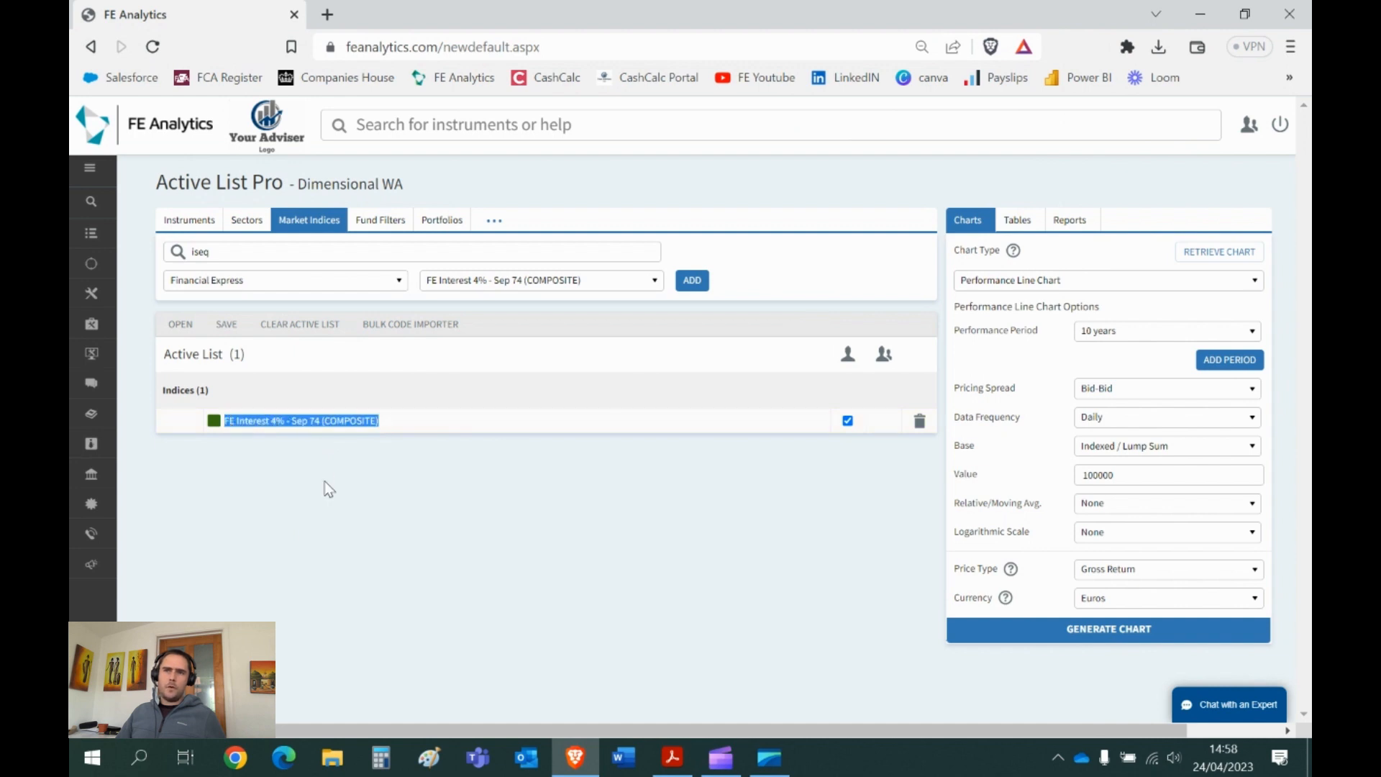
click(1171, 629)
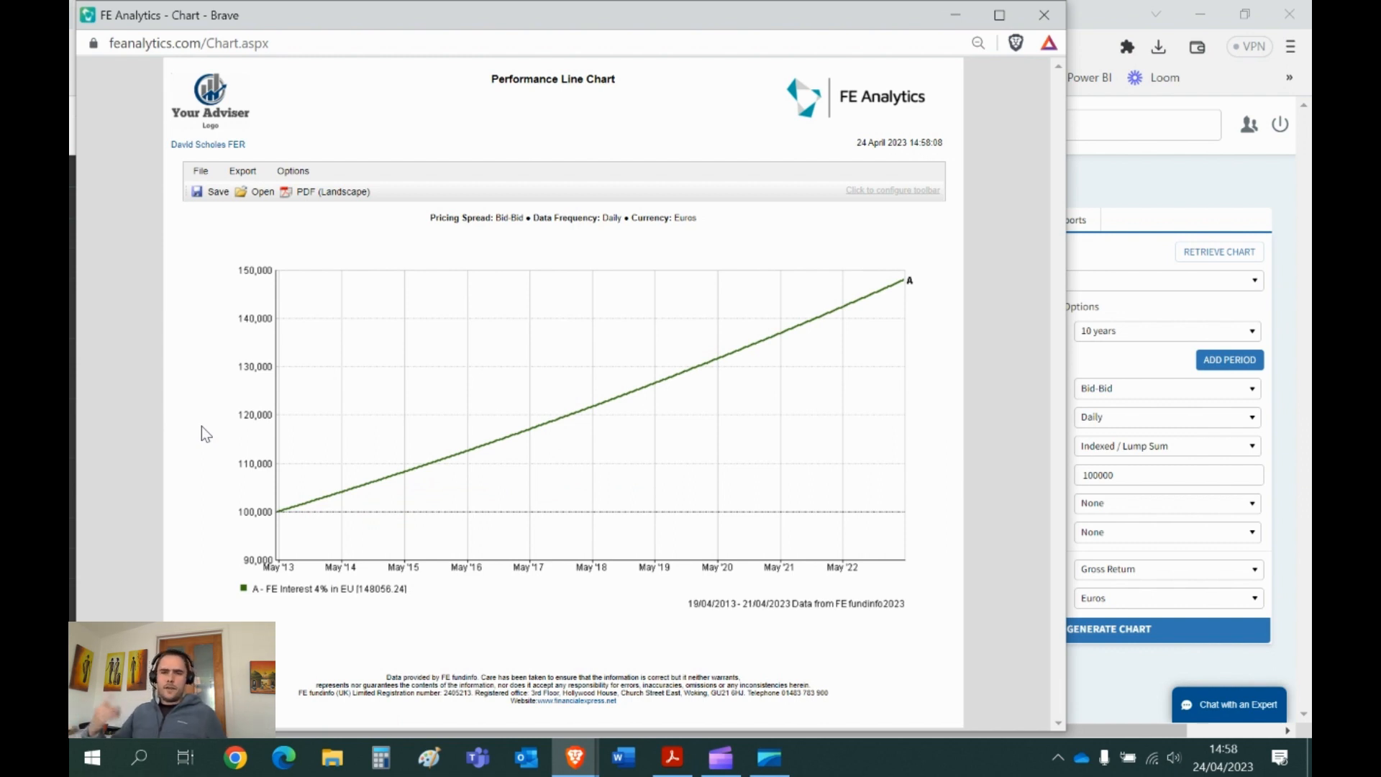
click(1045, 14)
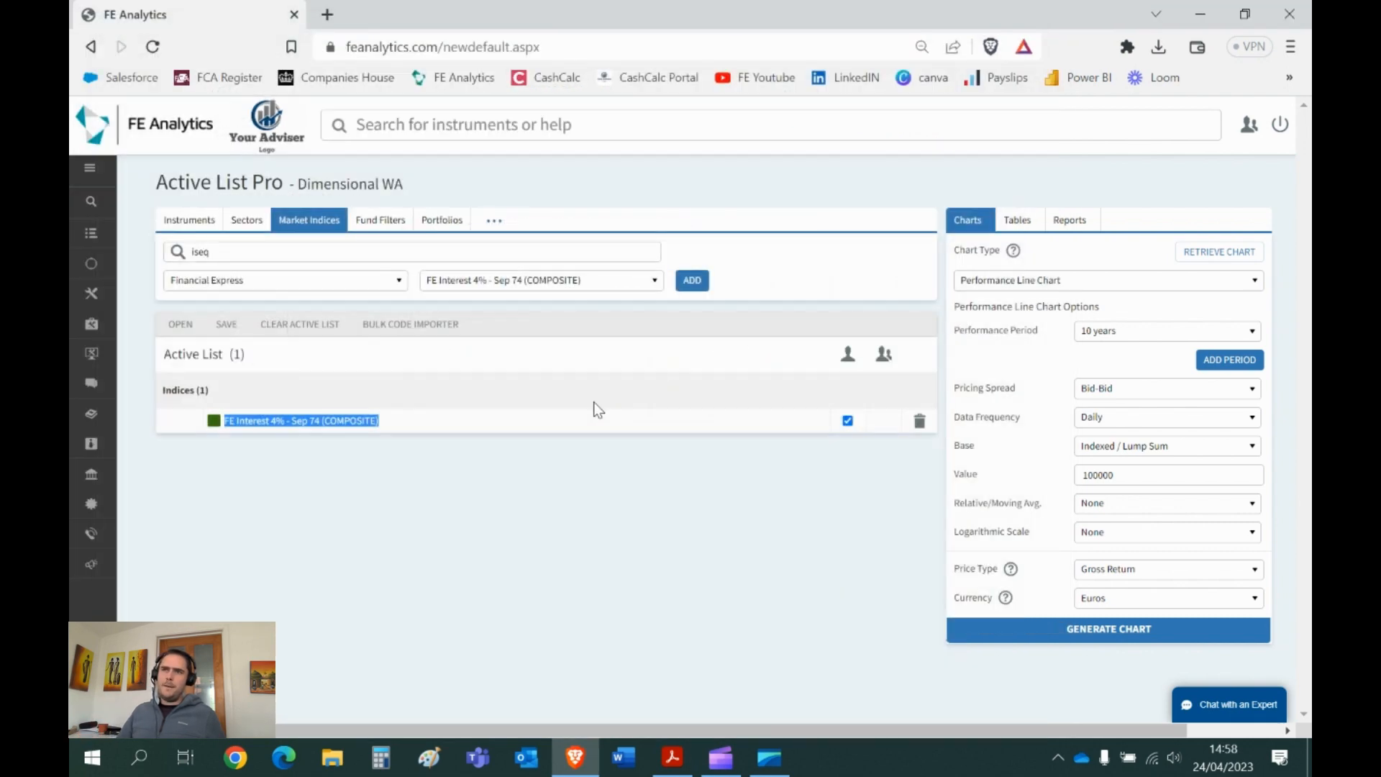
- Start a new portfolio importing the FE Interest 4% - Sep 74 holding at 100% weighting
click(440, 221)
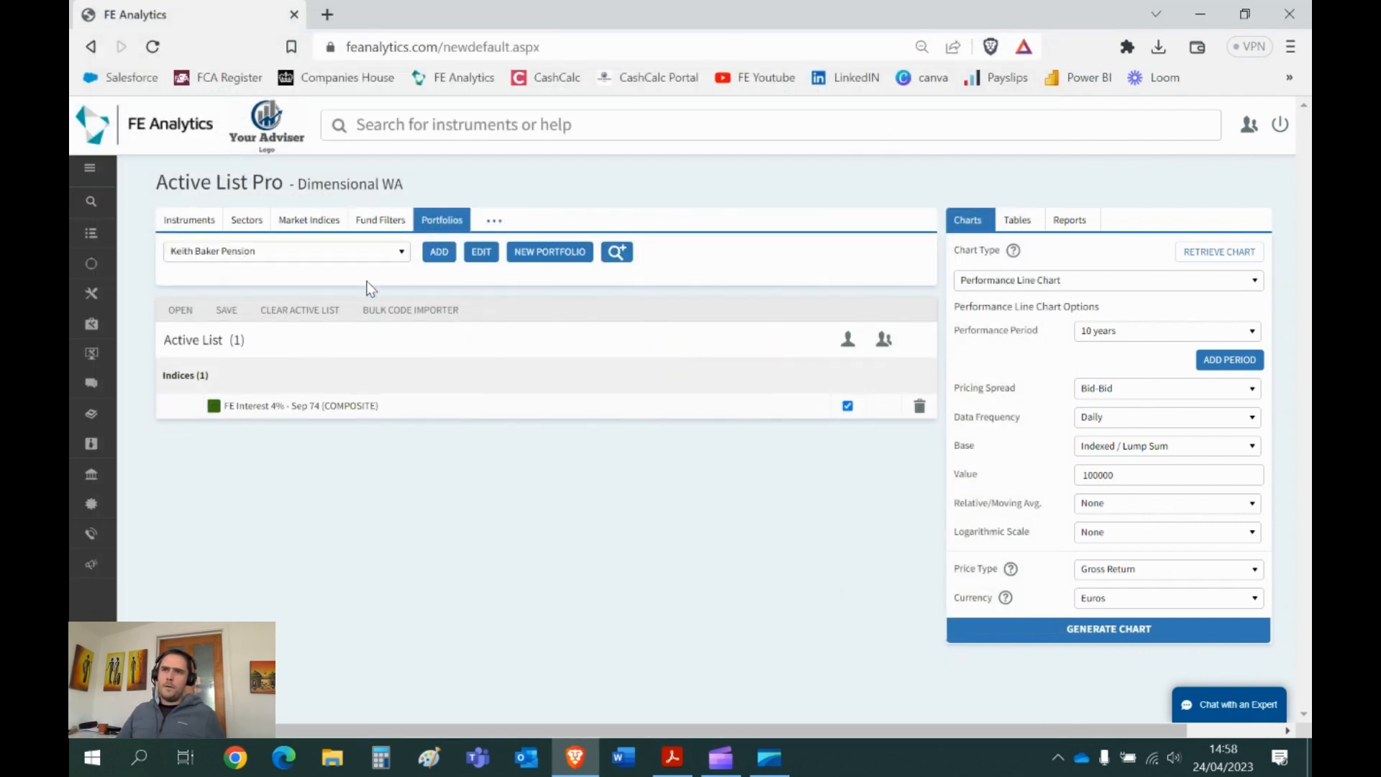
click(543, 257)
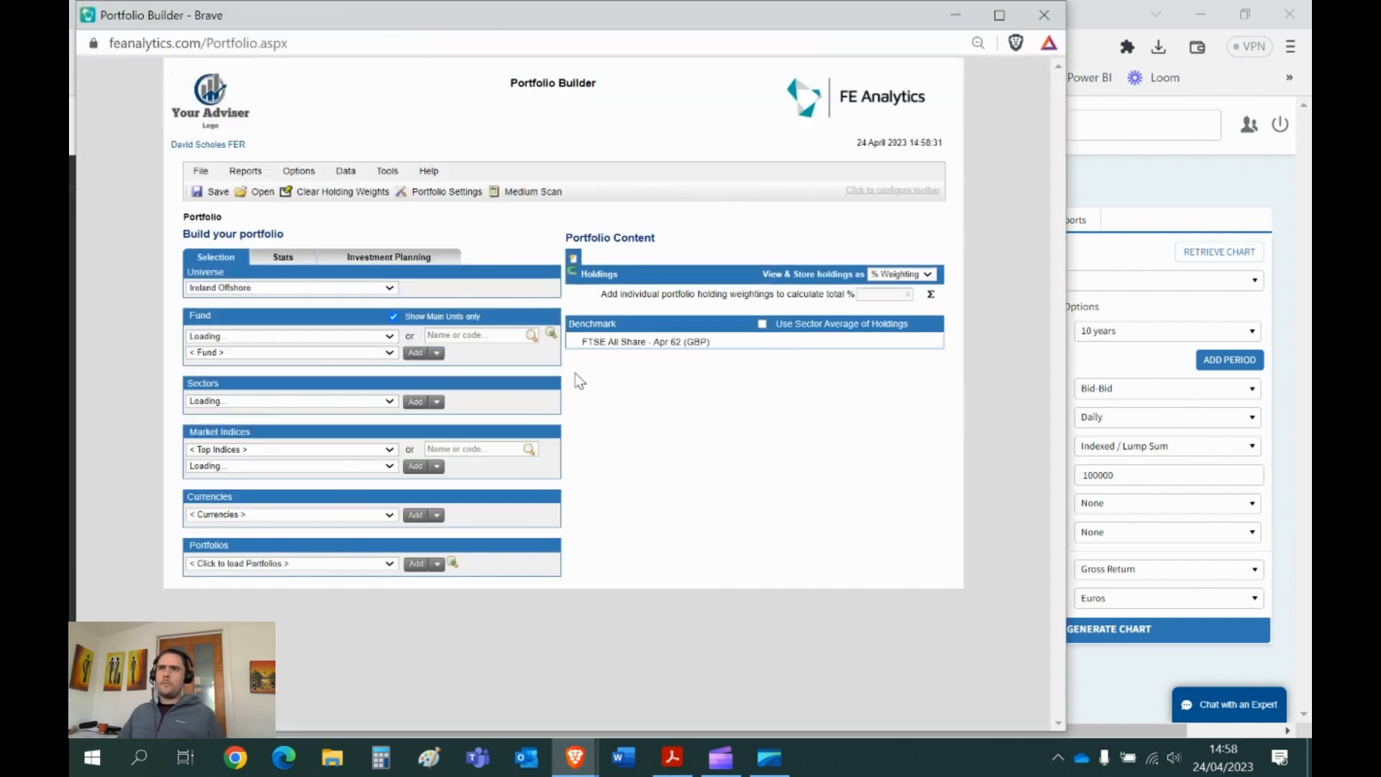
click(573, 272)
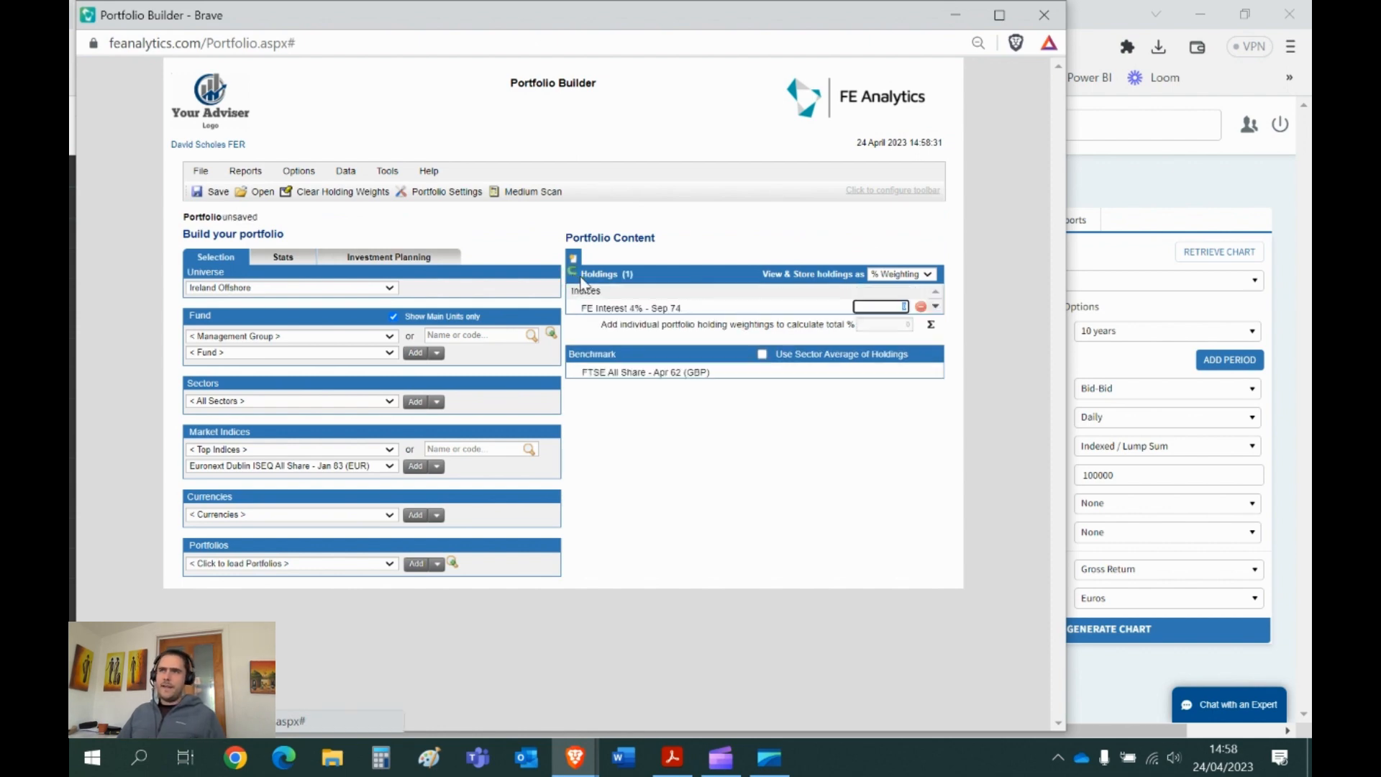
click(615, 310)
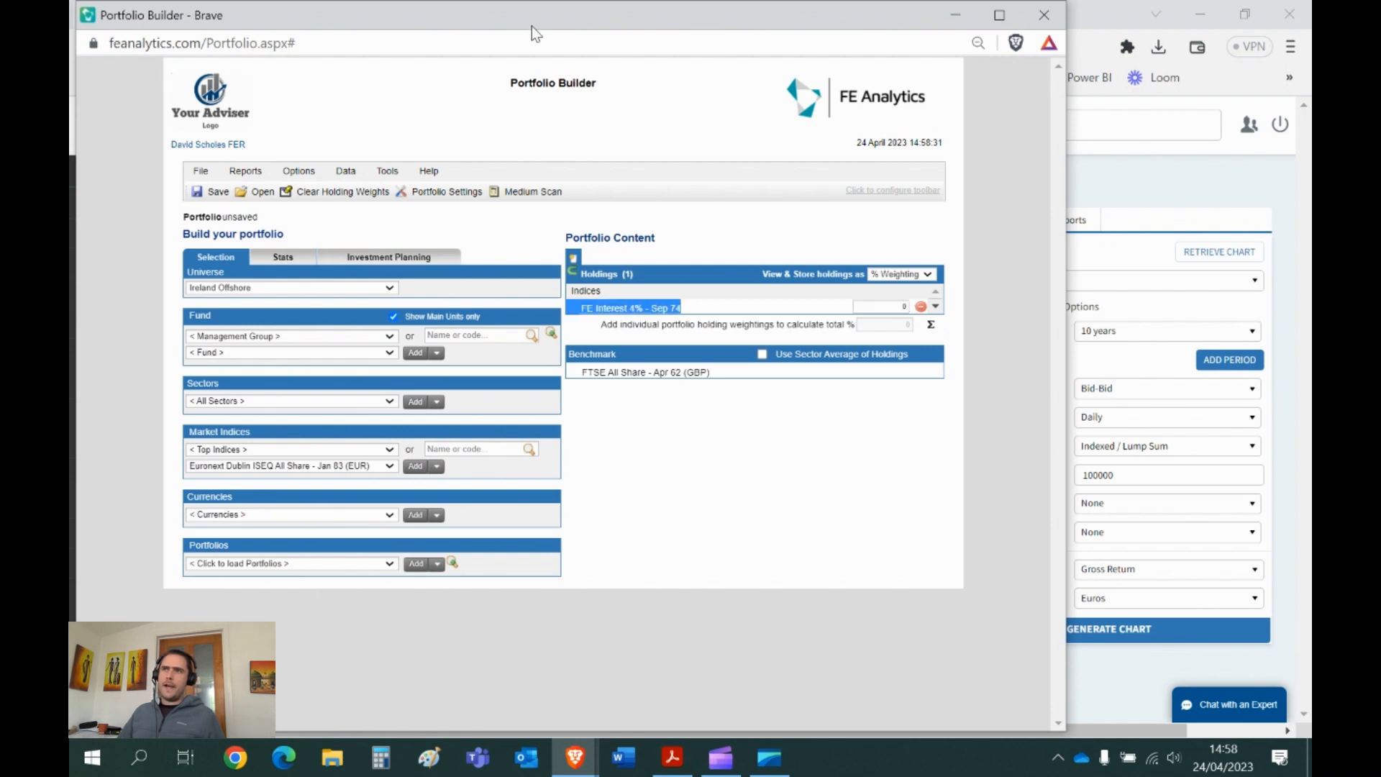
drag(532, 26, 656, 46)
double_click(658, 51)
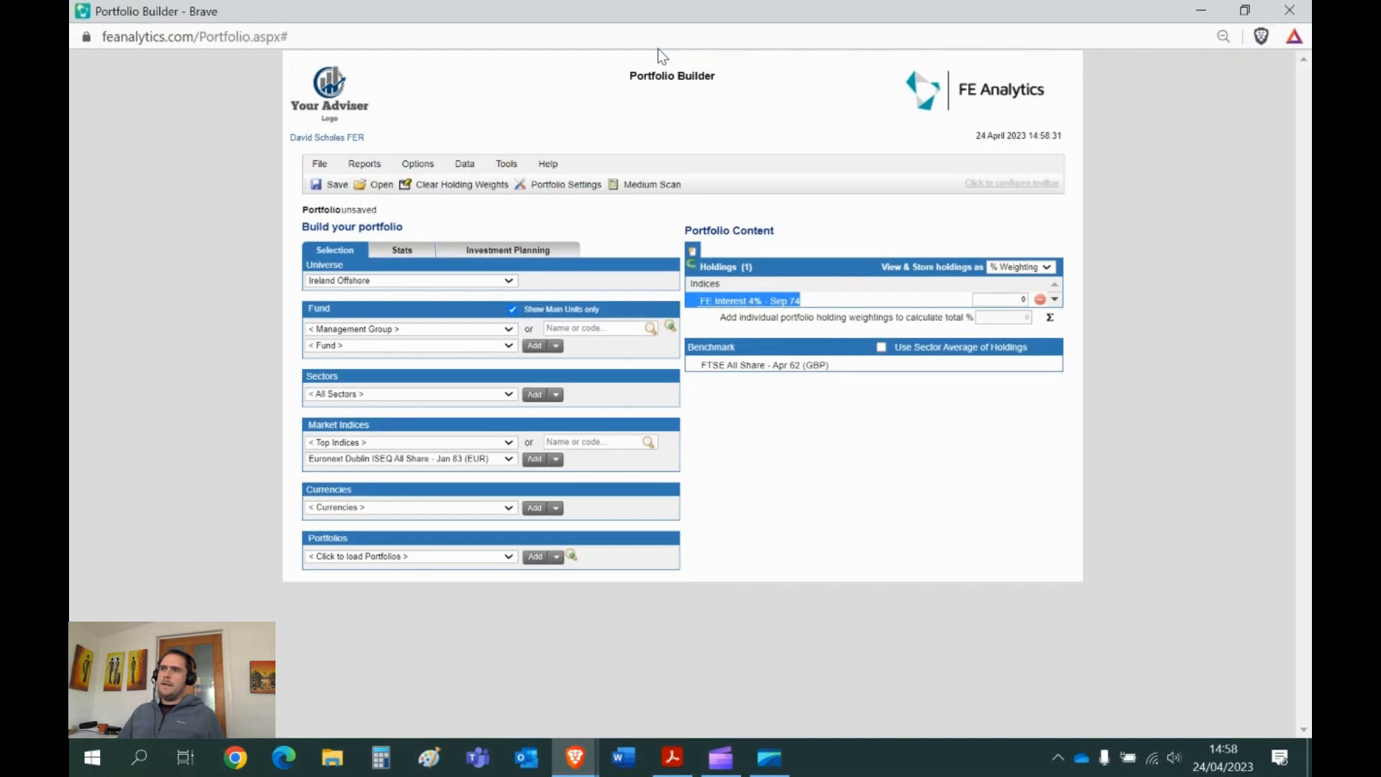
click(1006, 302)
text(100)
click(1050, 317)
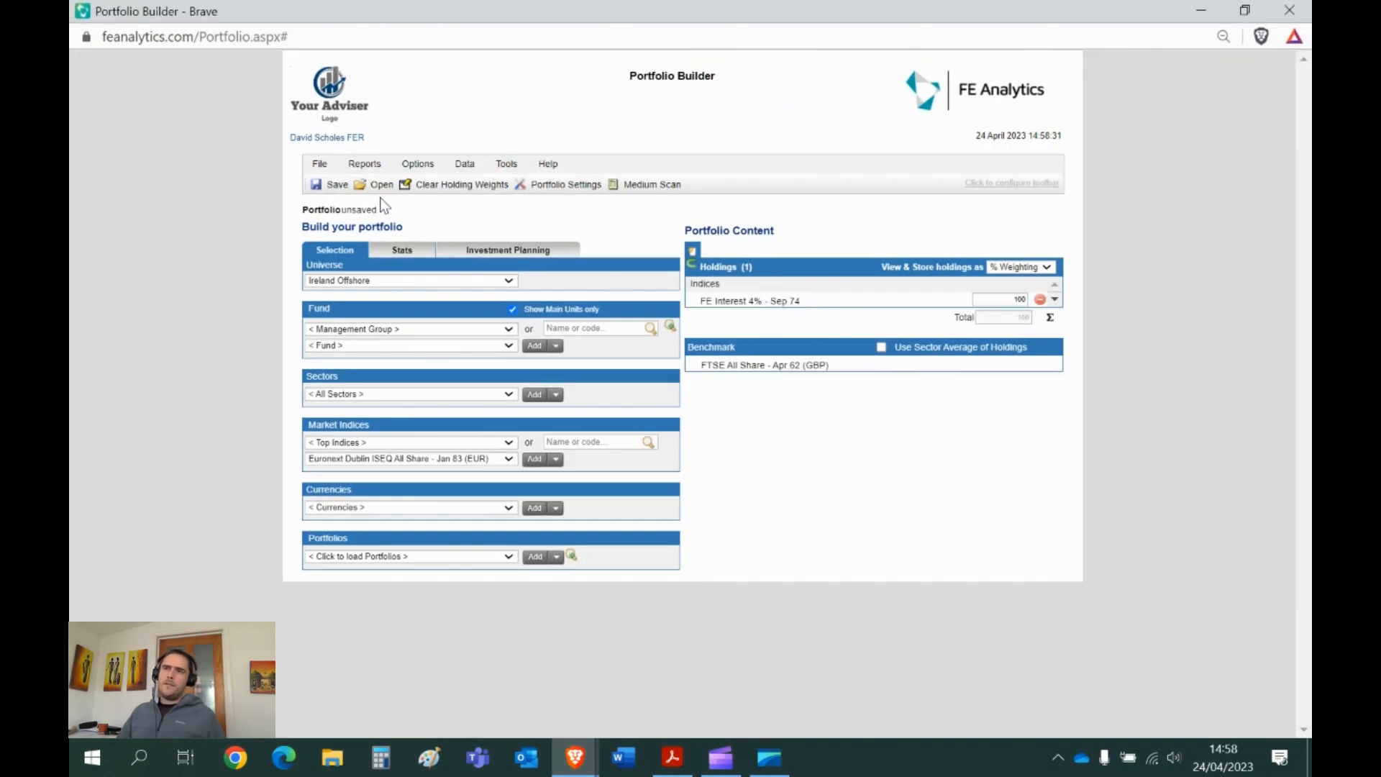
- Type a portfolio name in the save form, then cancel and close Portfolio Builder unsaved
click(333, 186)
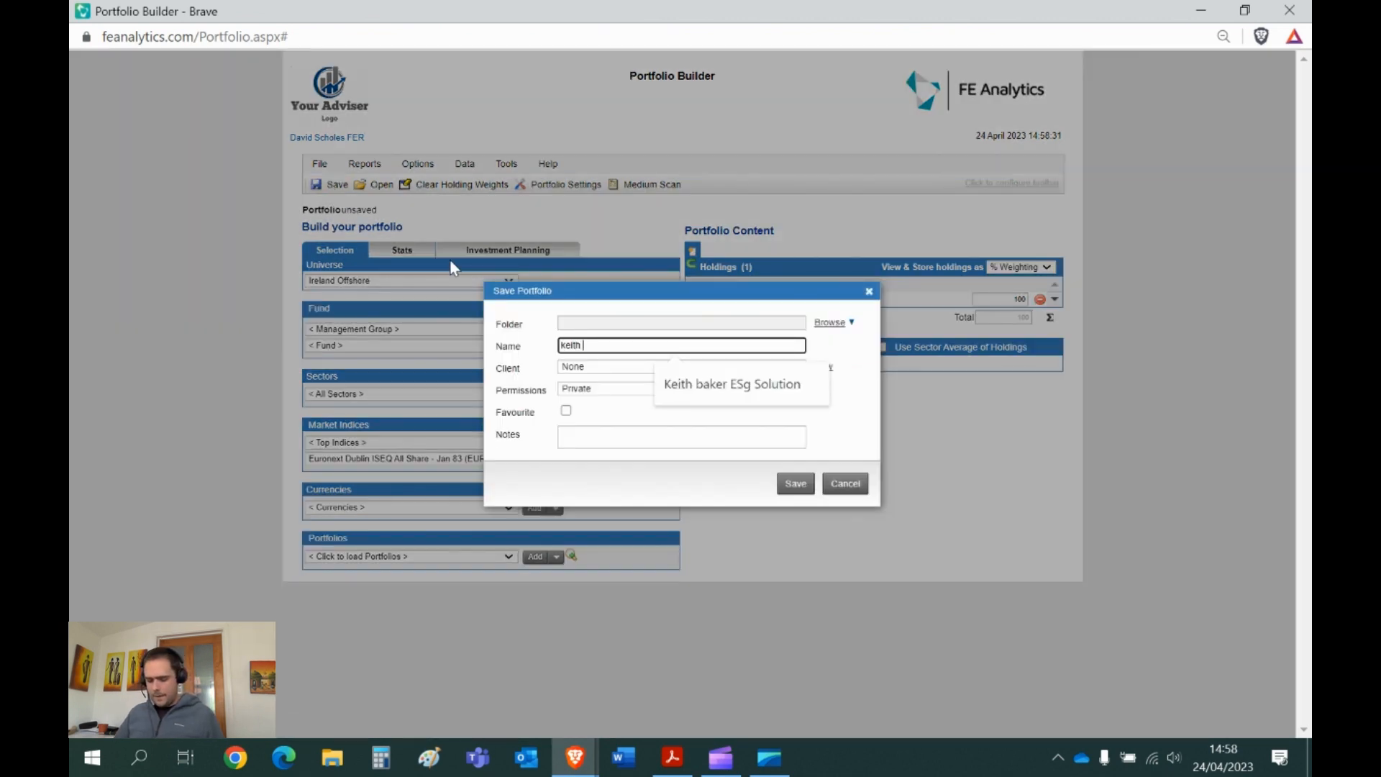
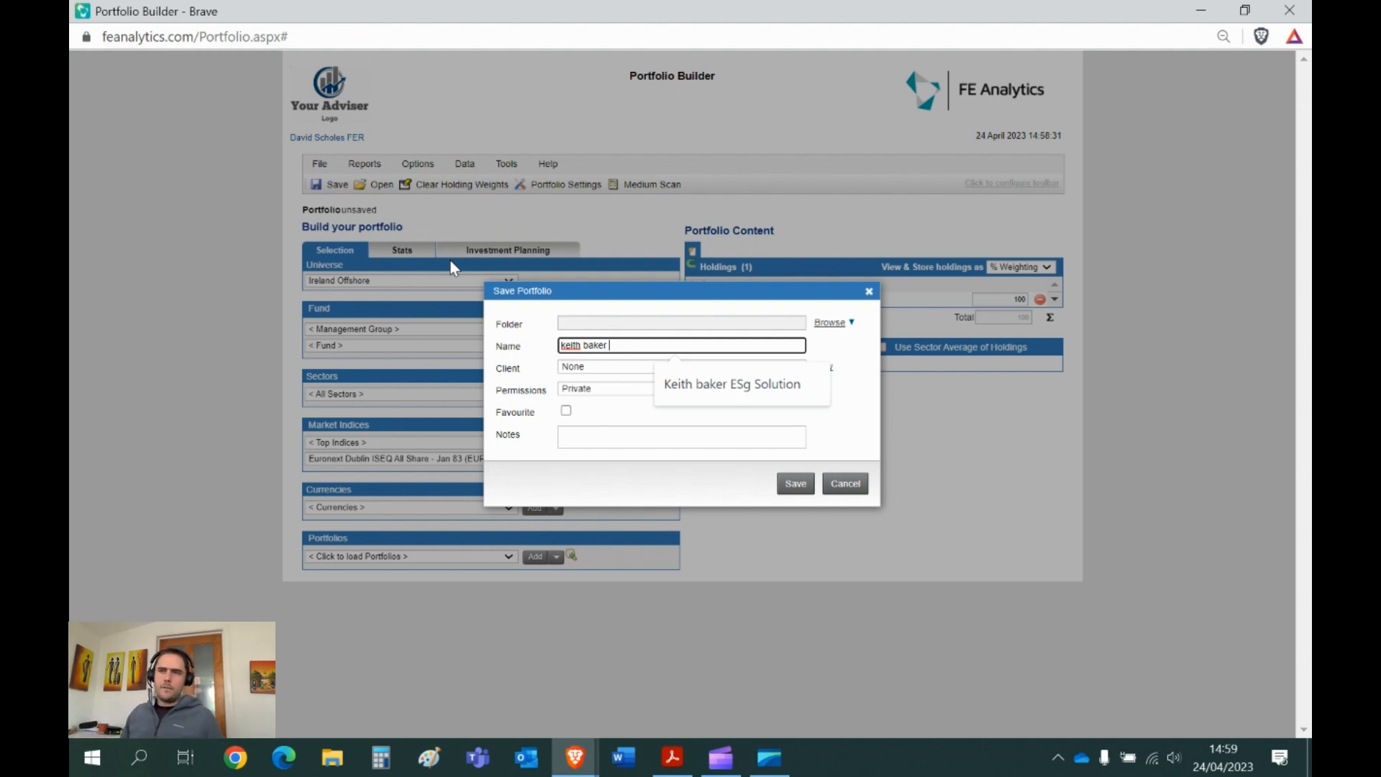
click(869, 290)
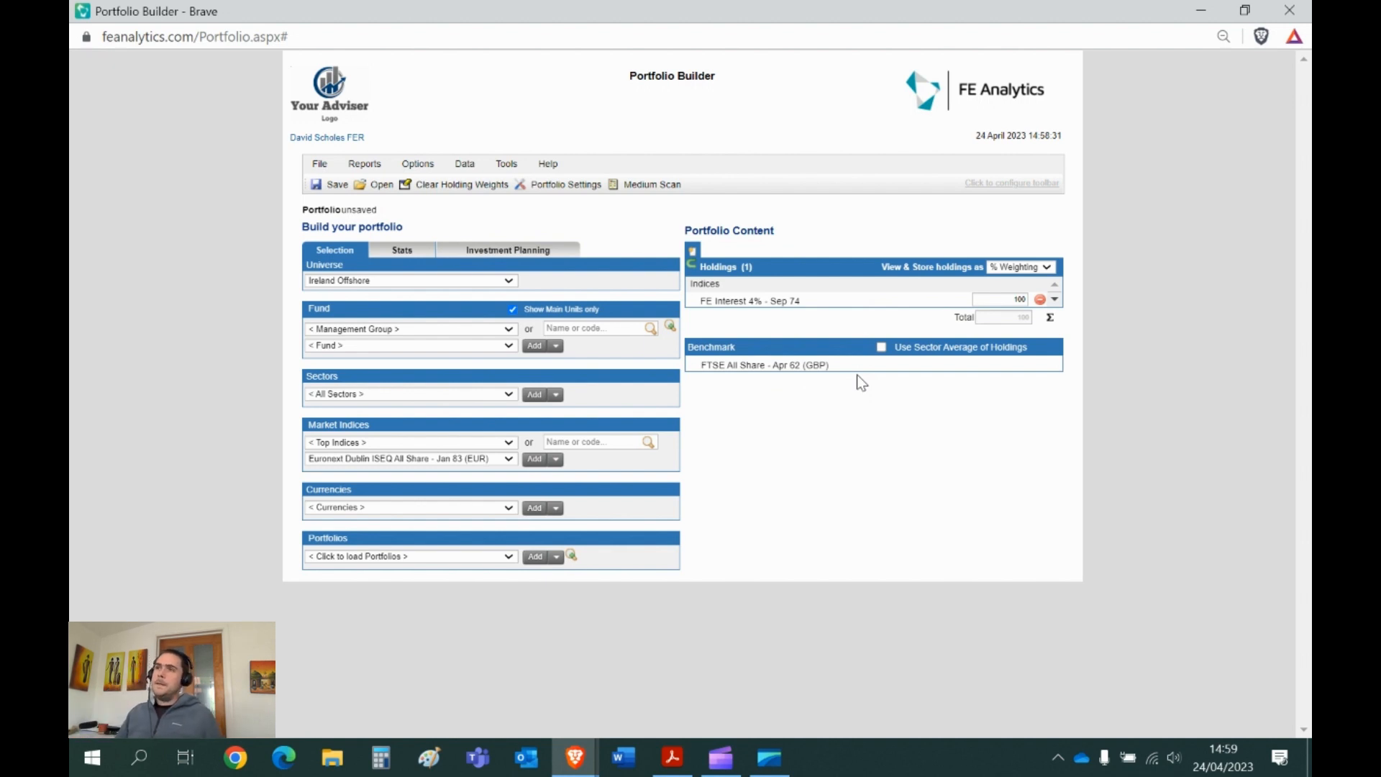
click(1289, 10)
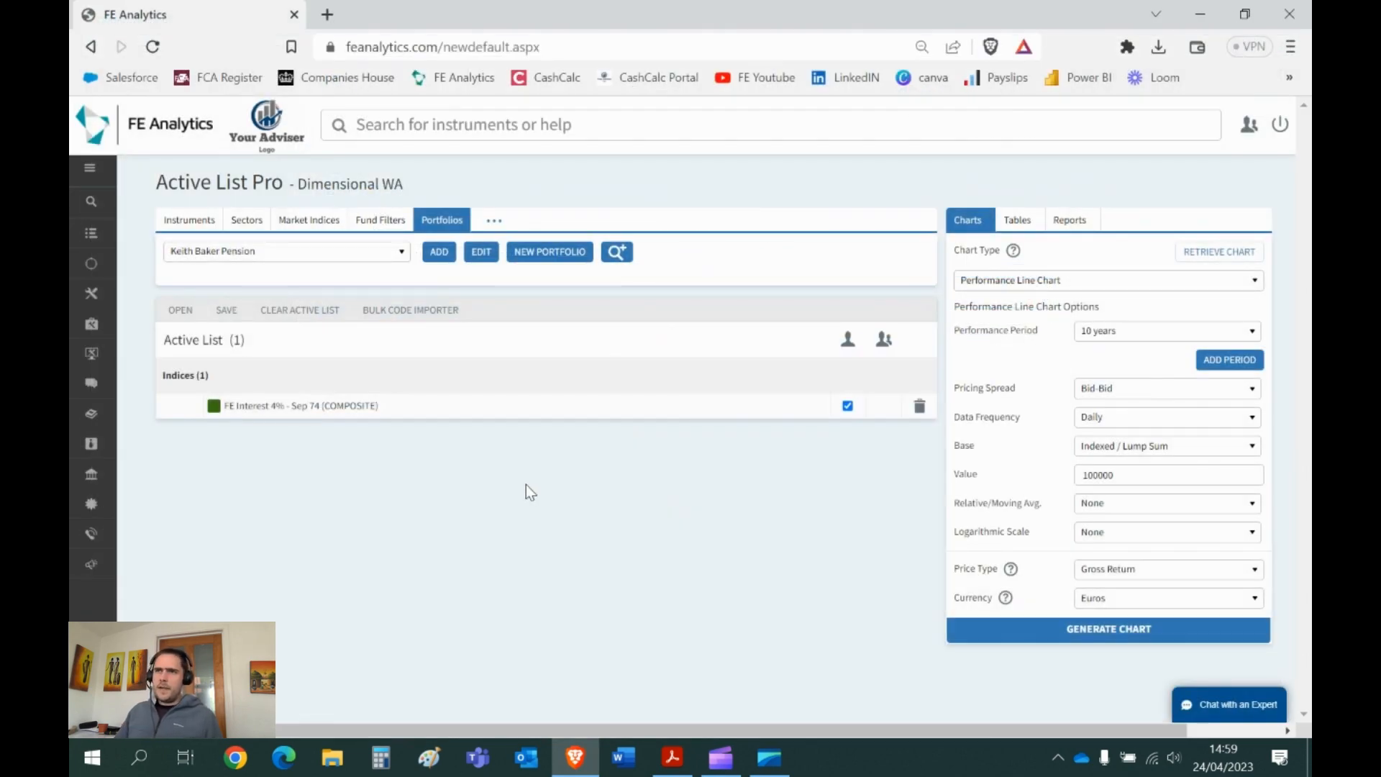
- Under Currencies, swap the FE Interest row for US Dollars and set the chart base to % Change
click(494, 222)
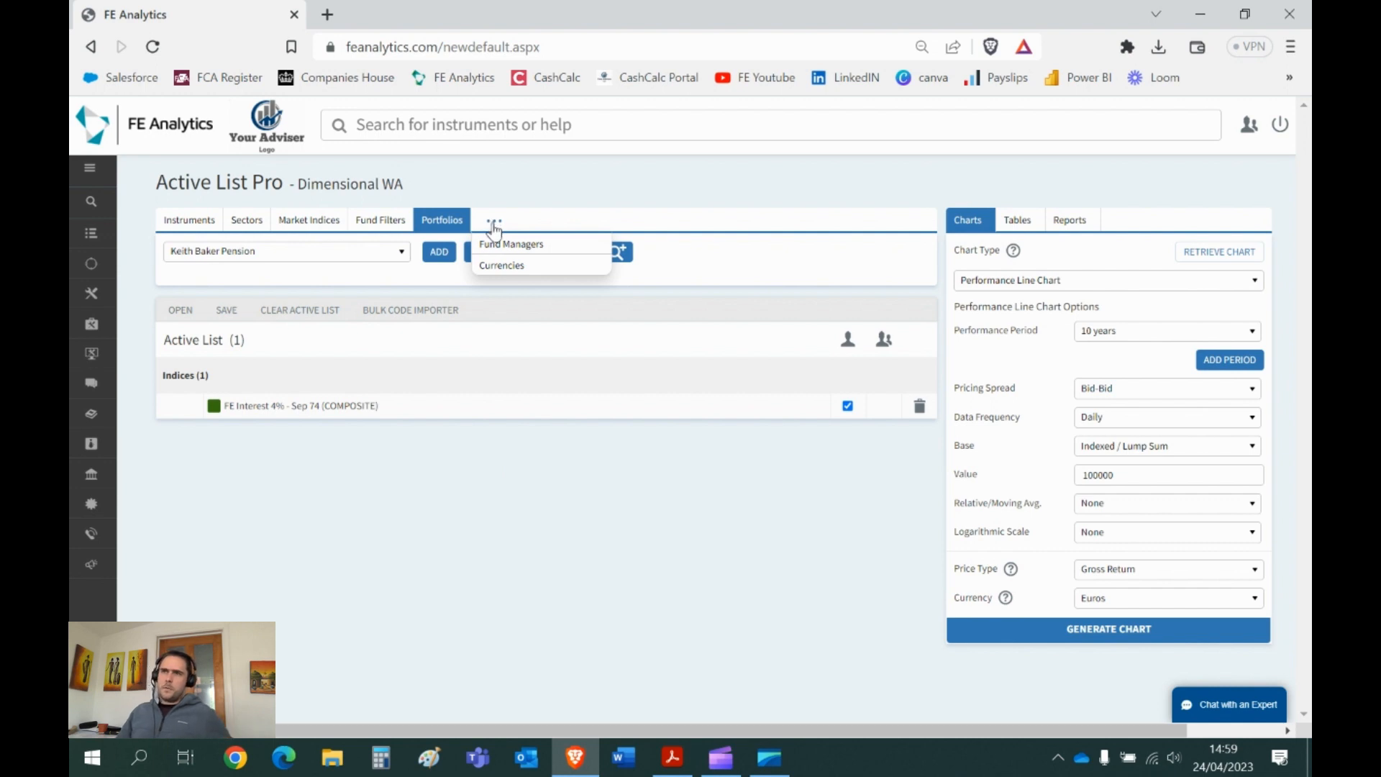
click(503, 268)
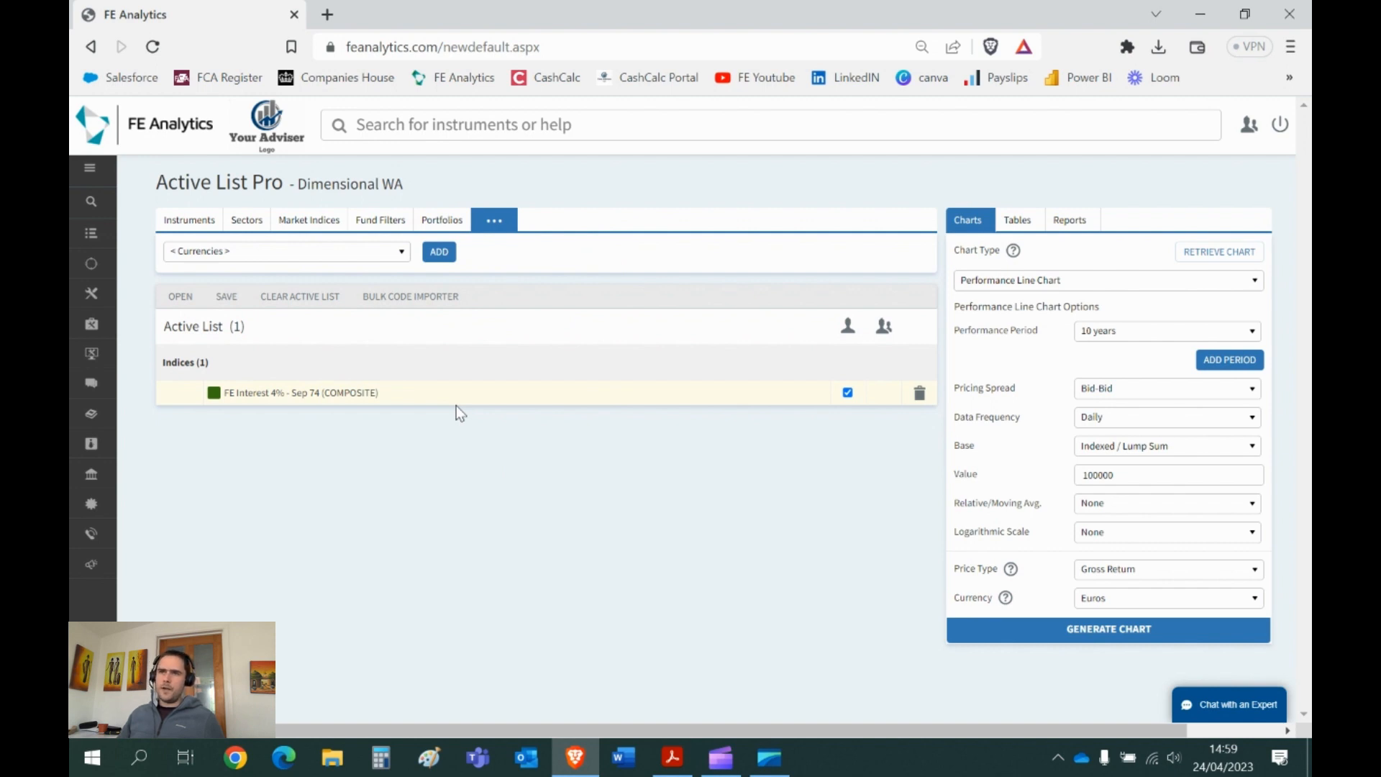
click(919, 393)
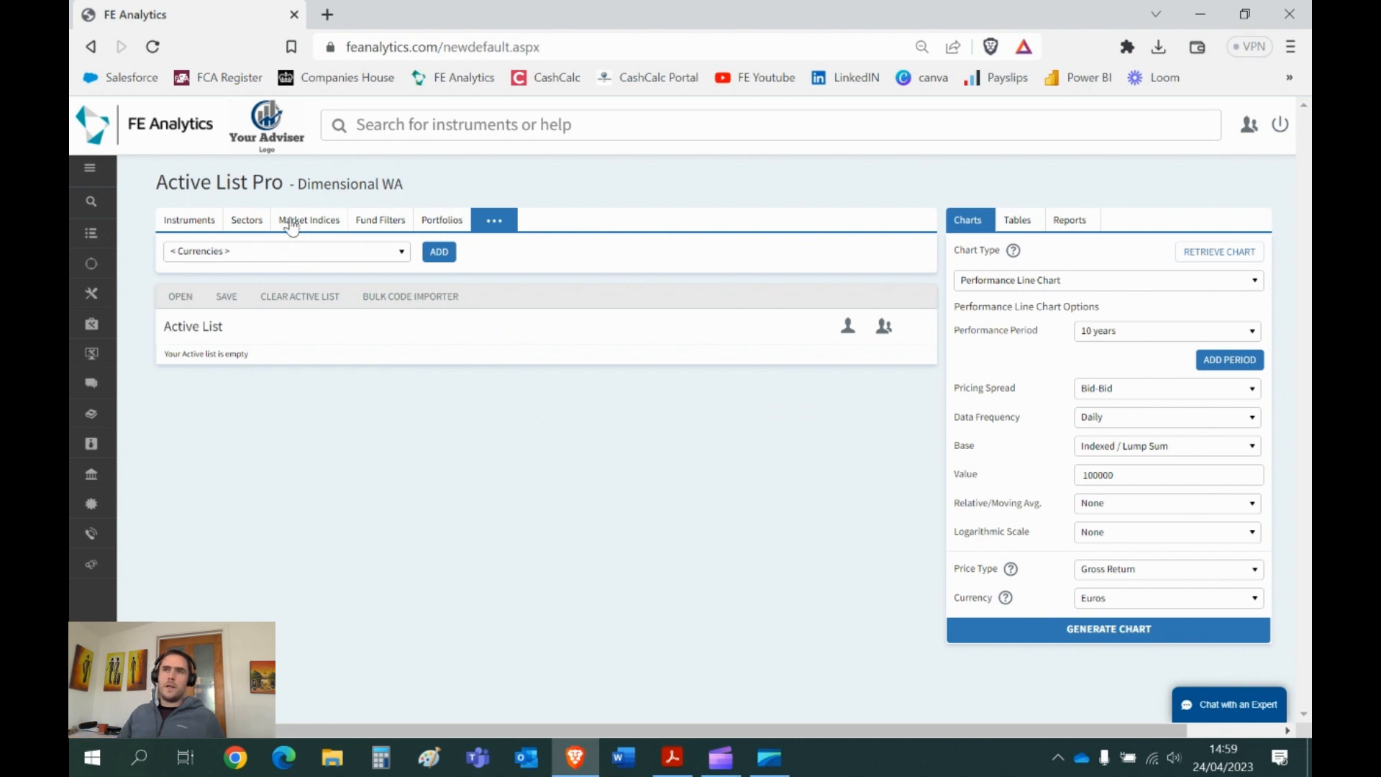
click(302, 264)
scroll(352, 426, down, 1)
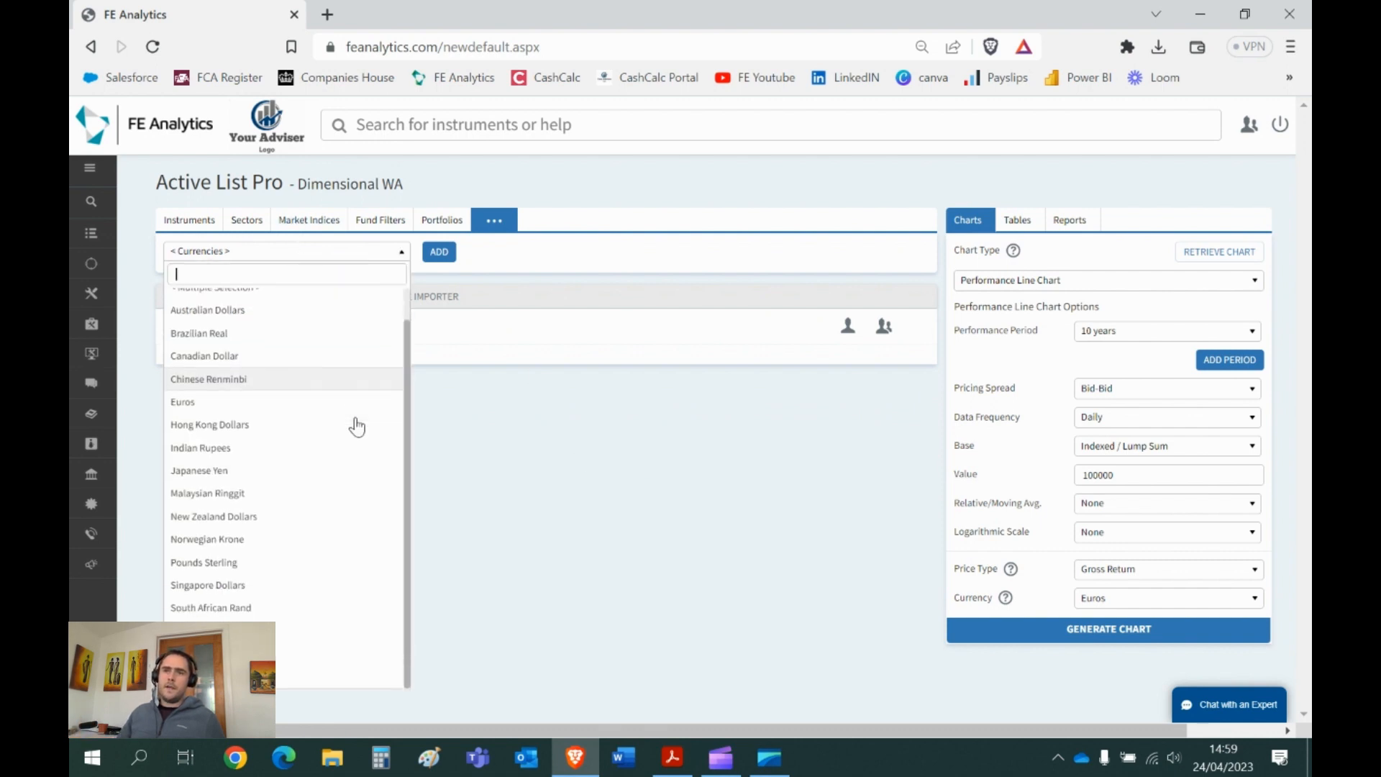
click(288, 678)
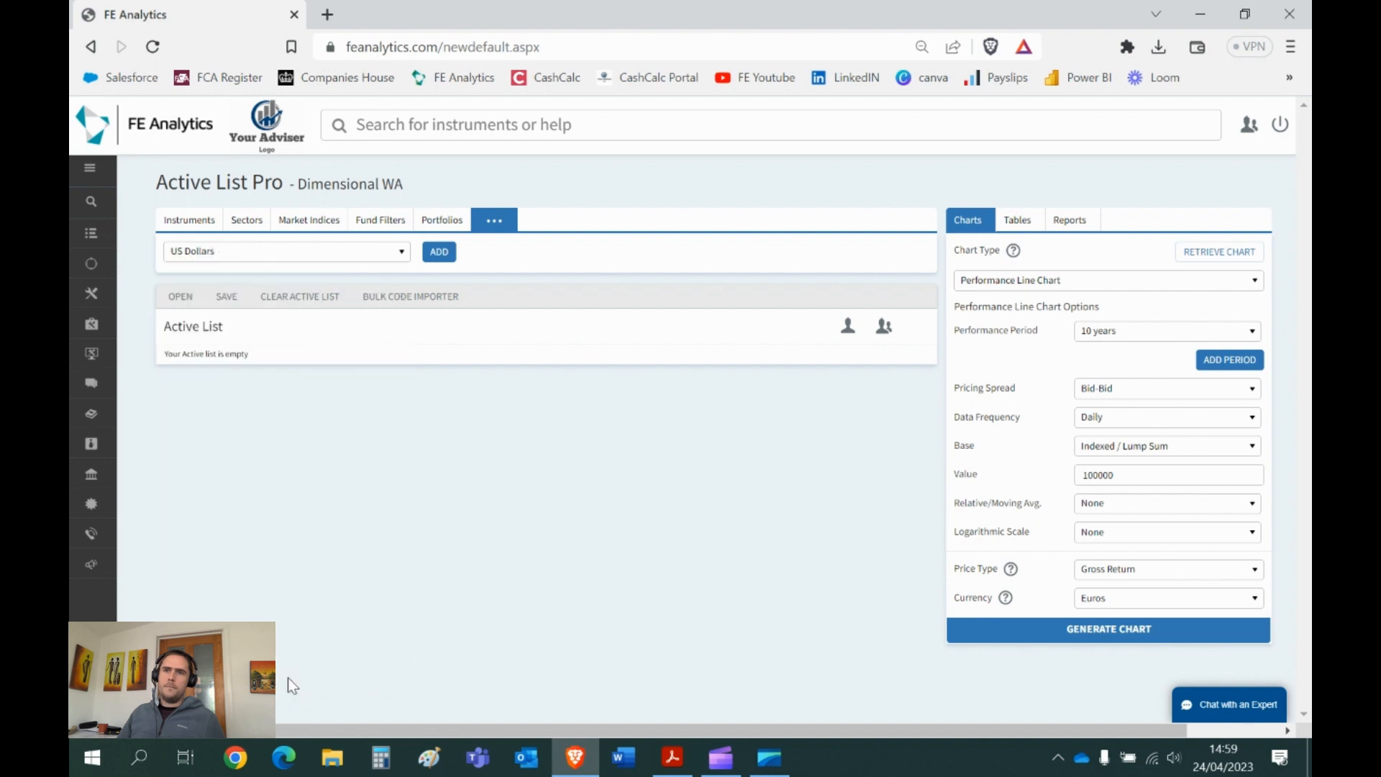
click(441, 254)
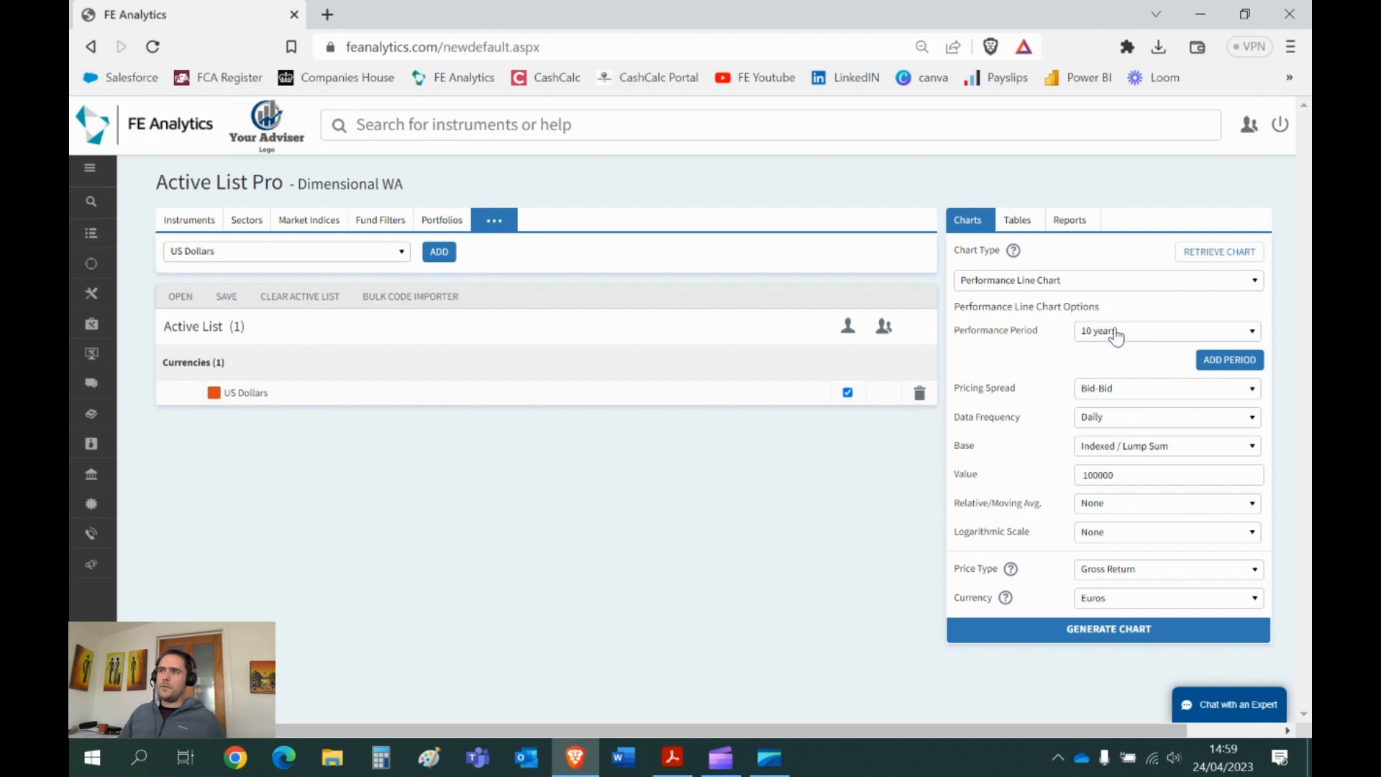
click(1144, 446)
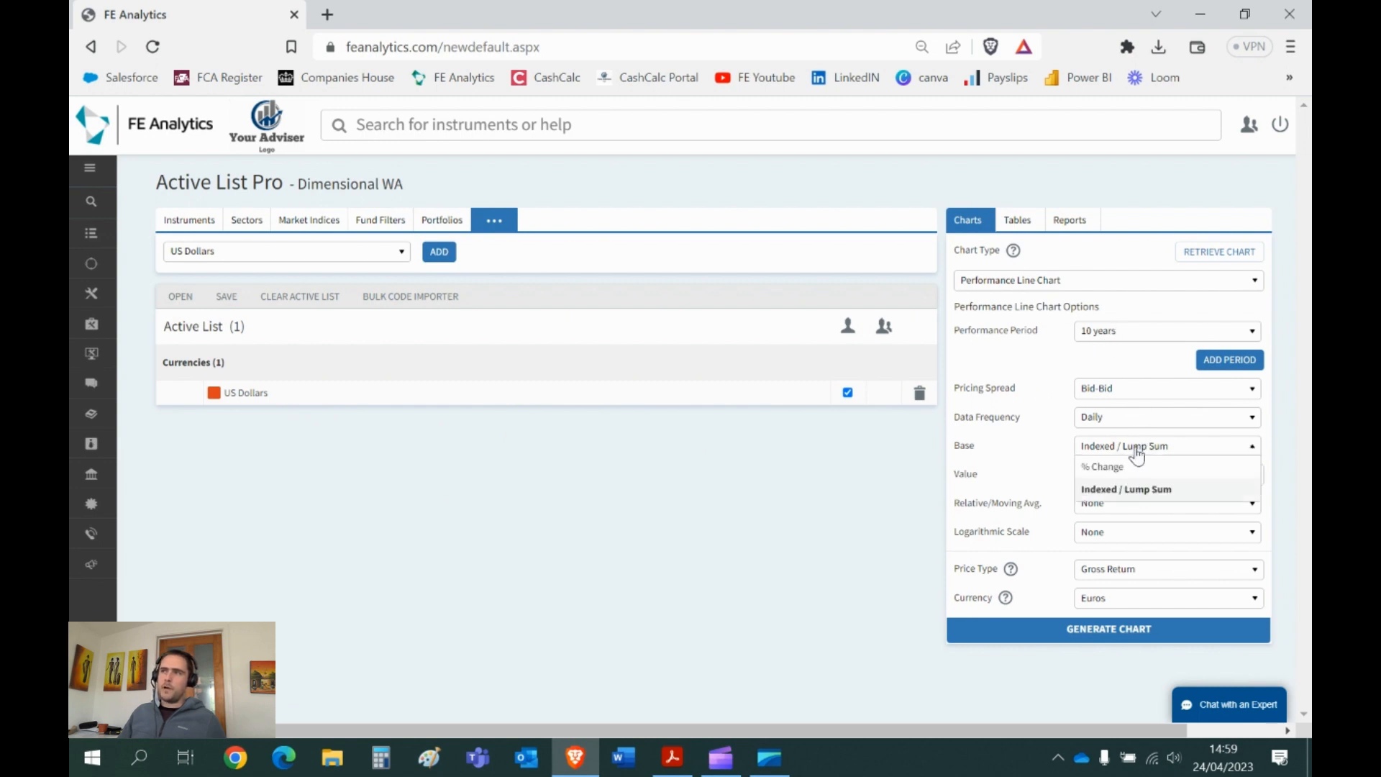
click(1119, 467)
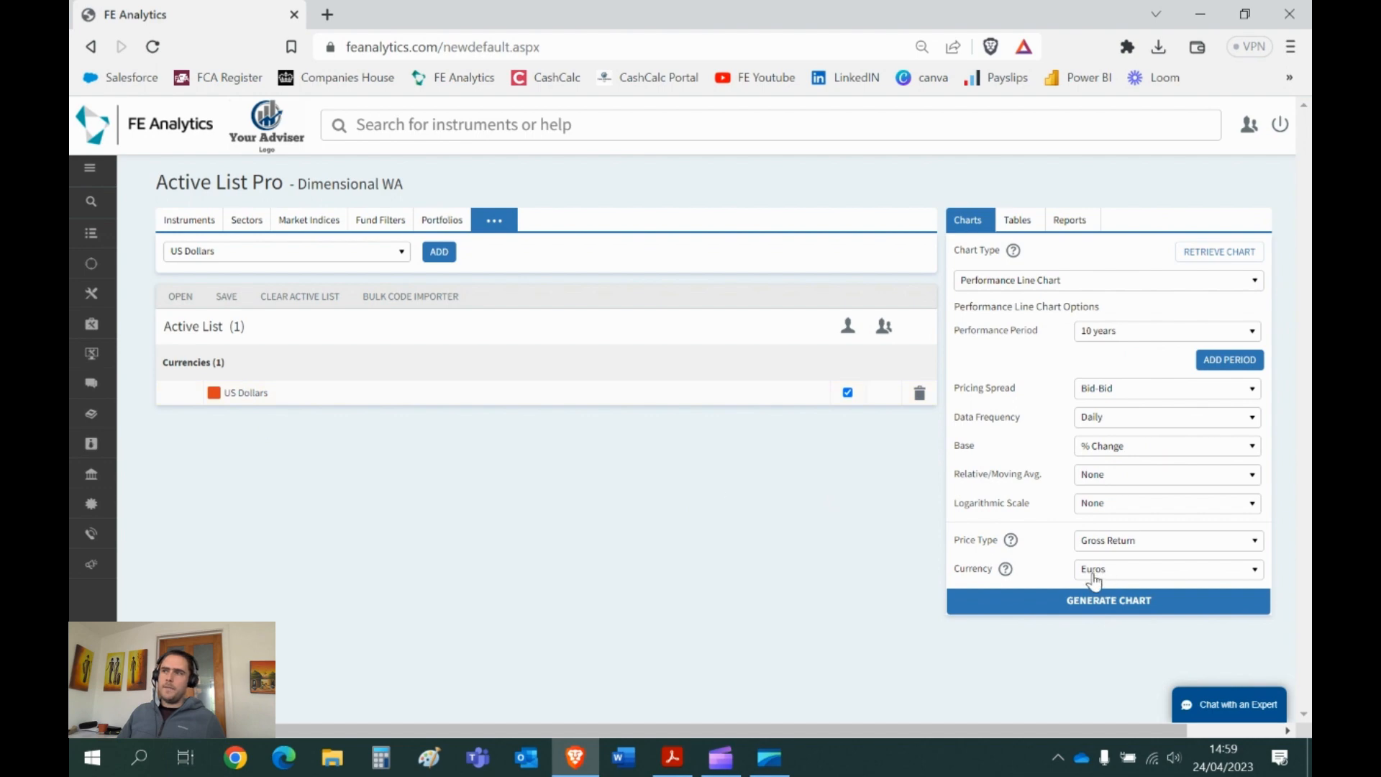
click(1109, 603)
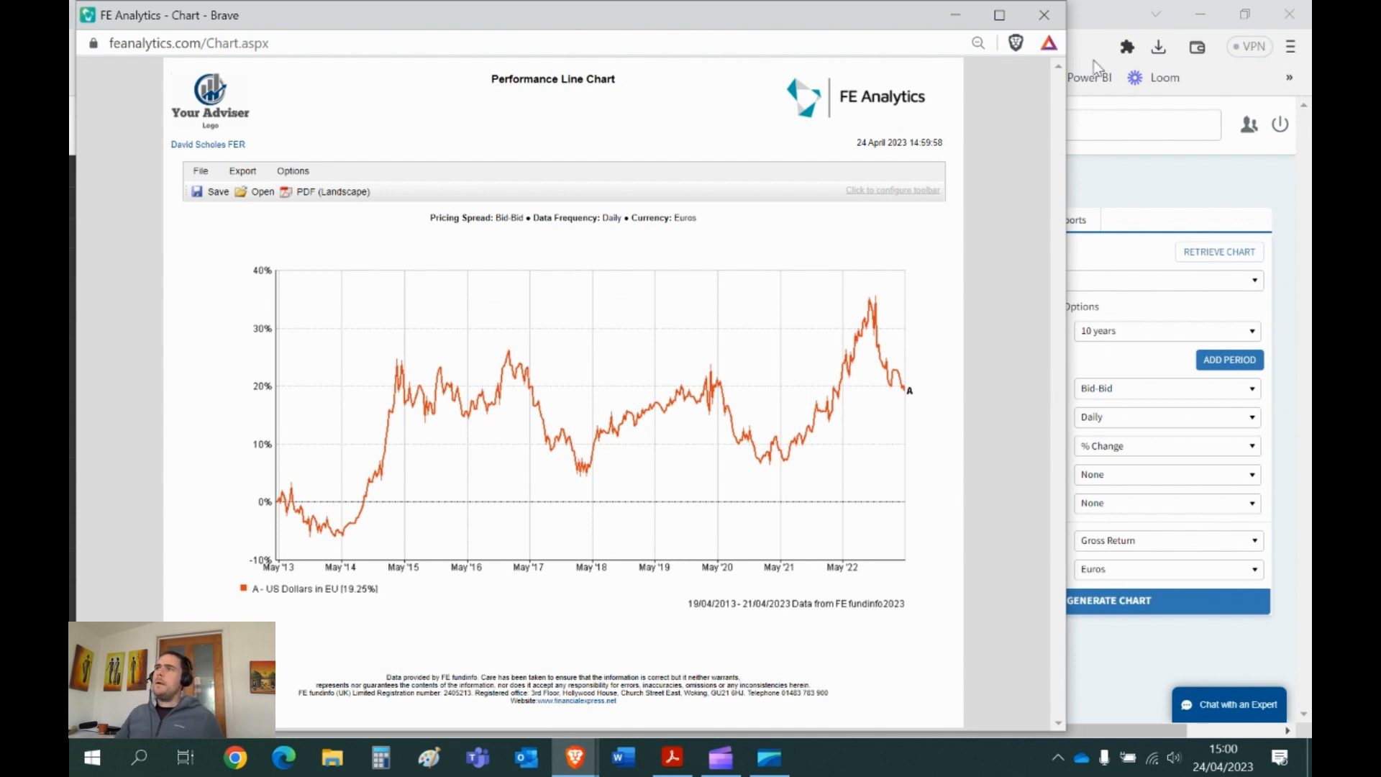
click(1044, 14)
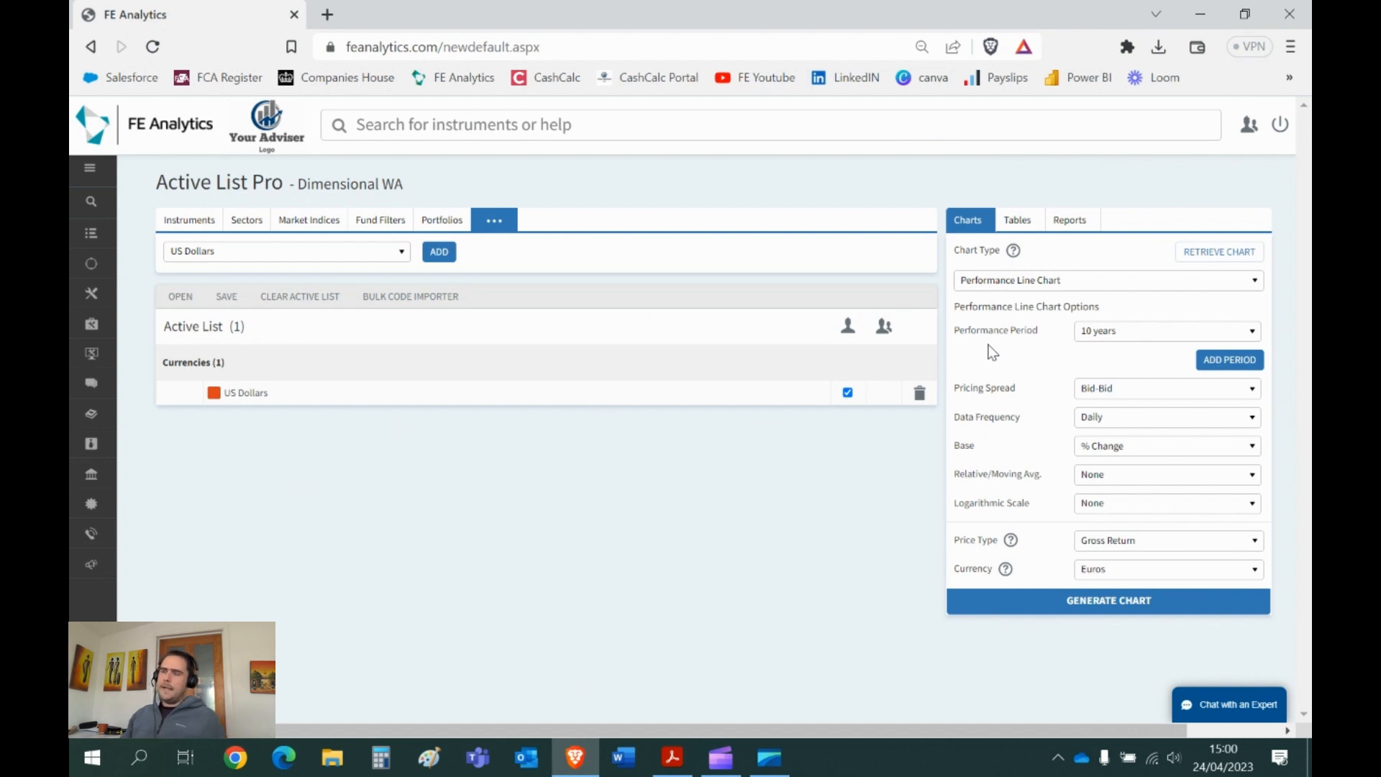
- Swap US Dollars for the client's pension portfolio in the active list and open its Medium Scan
click(986, 283)
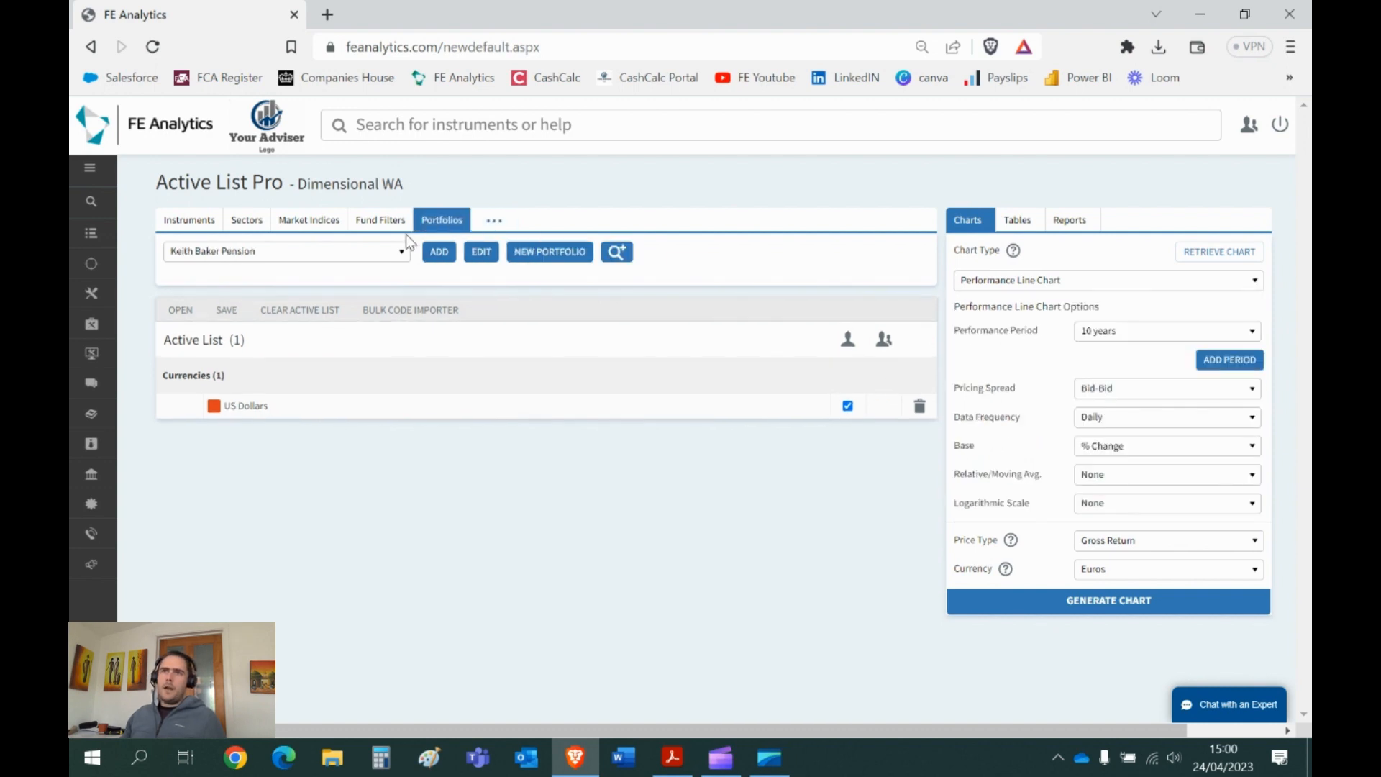
click(439, 252)
click(921, 407)
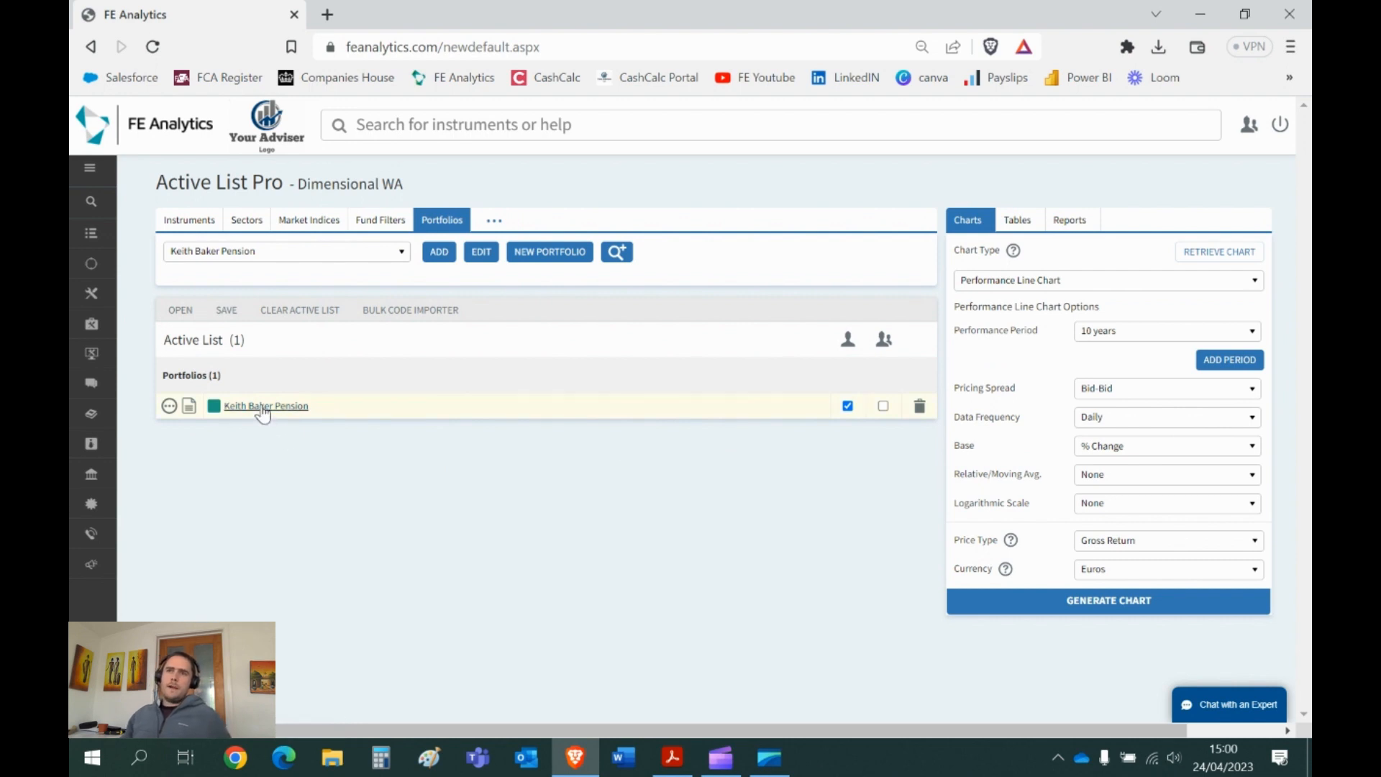
click(190, 407)
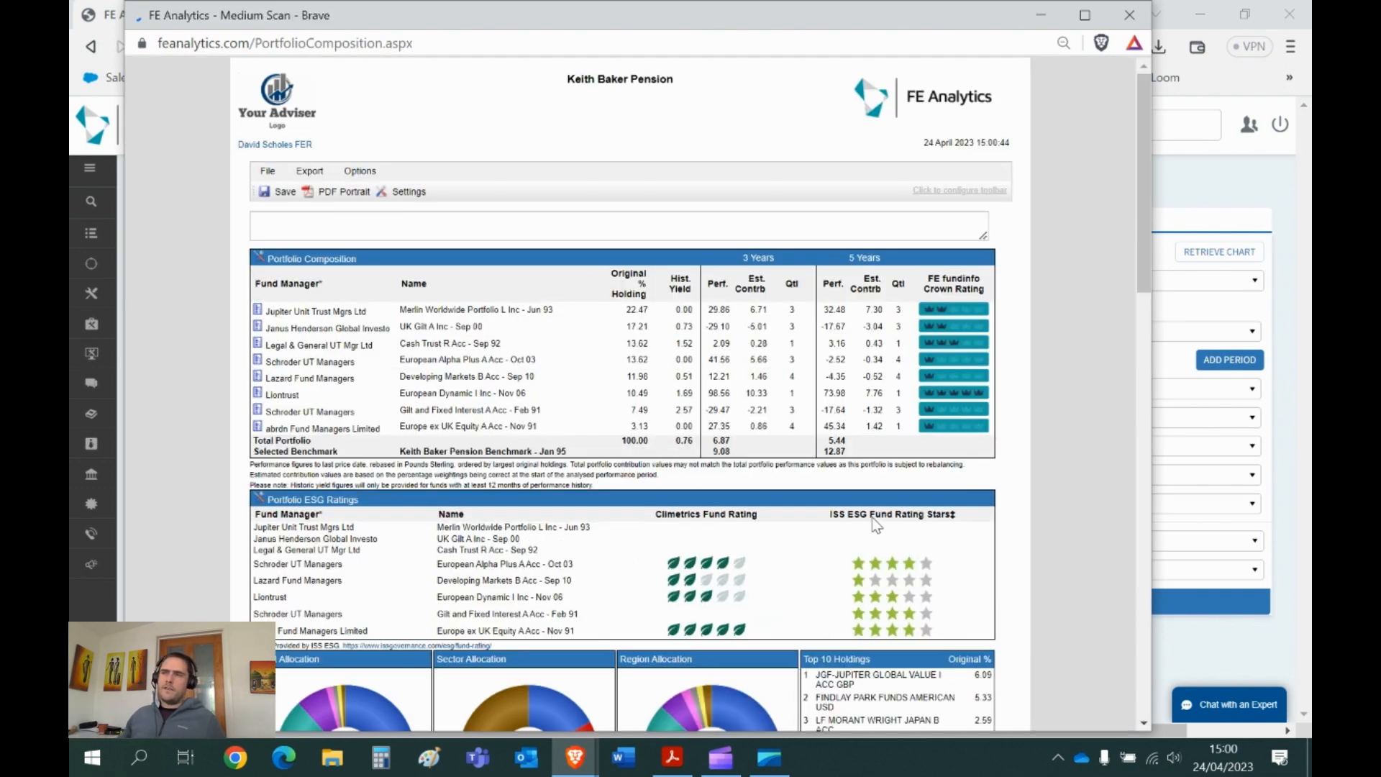
- Maximise the Medium Scan and set both discrete performance bar charts to None
click(1085, 15)
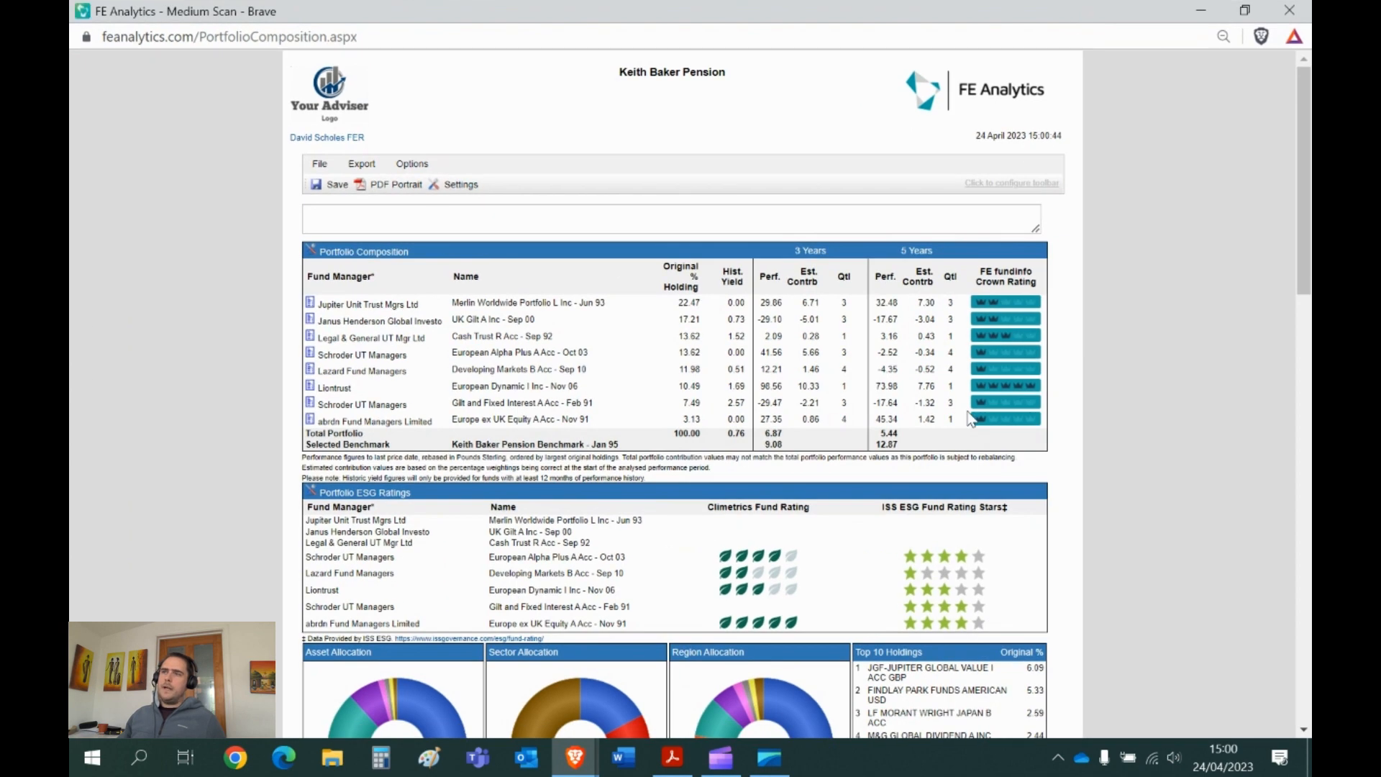
mouse_move(1024, 334)
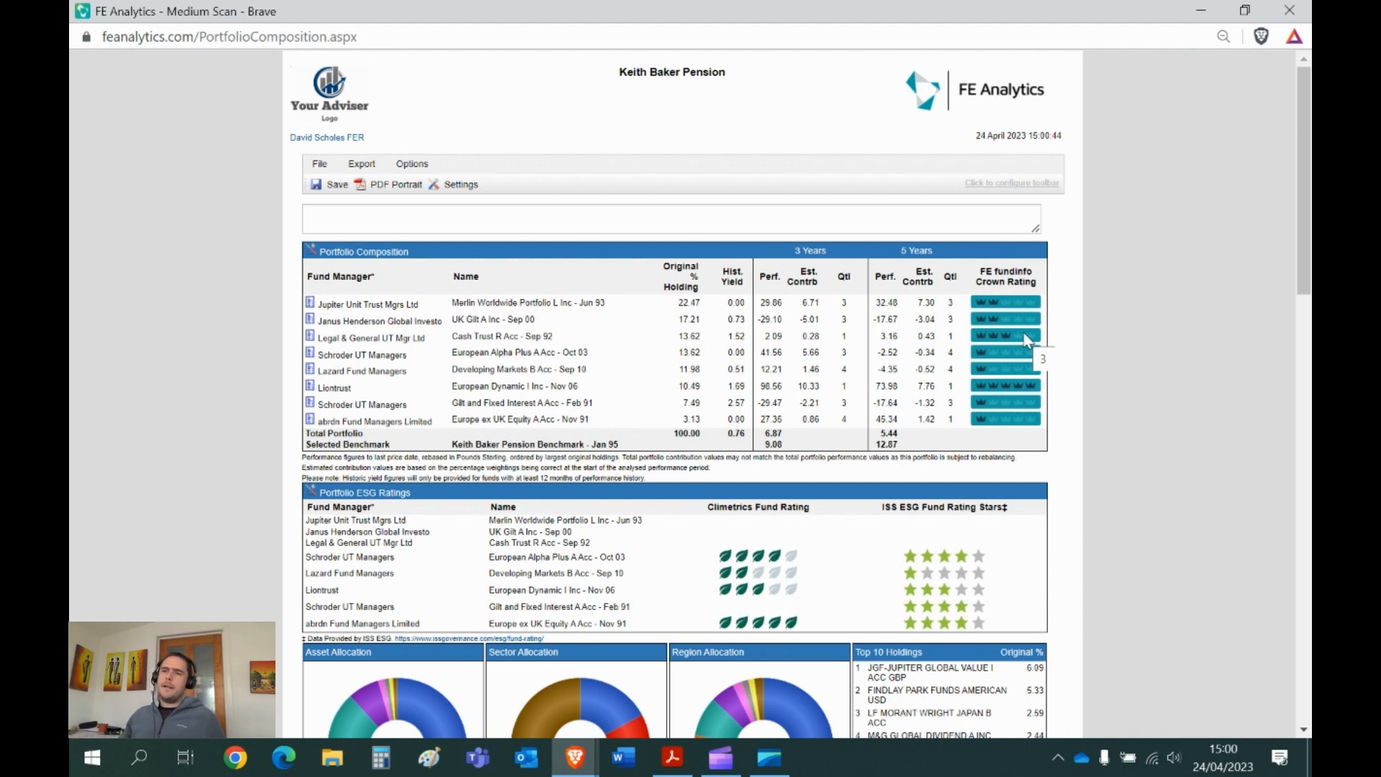
scroll(1023, 331, down, 4)
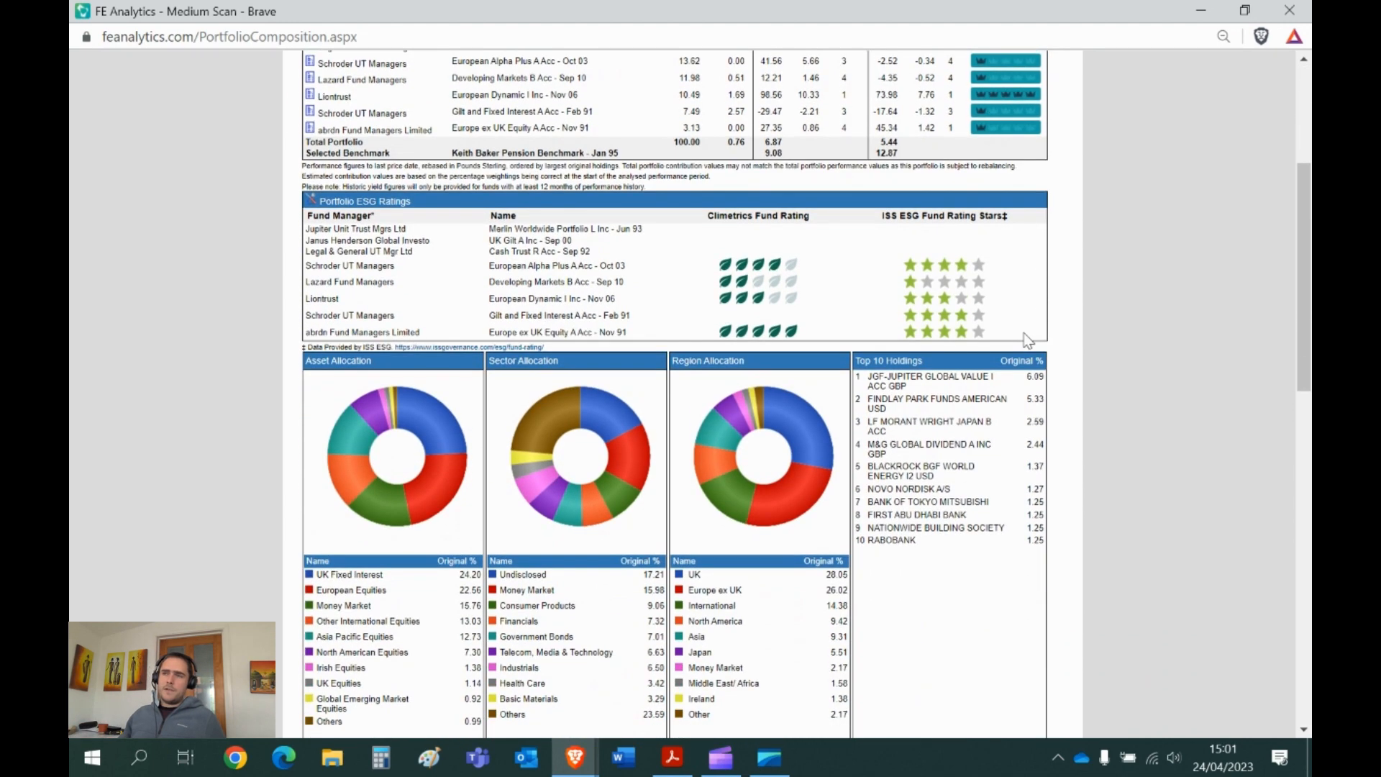
scroll(1028, 339, down, 8)
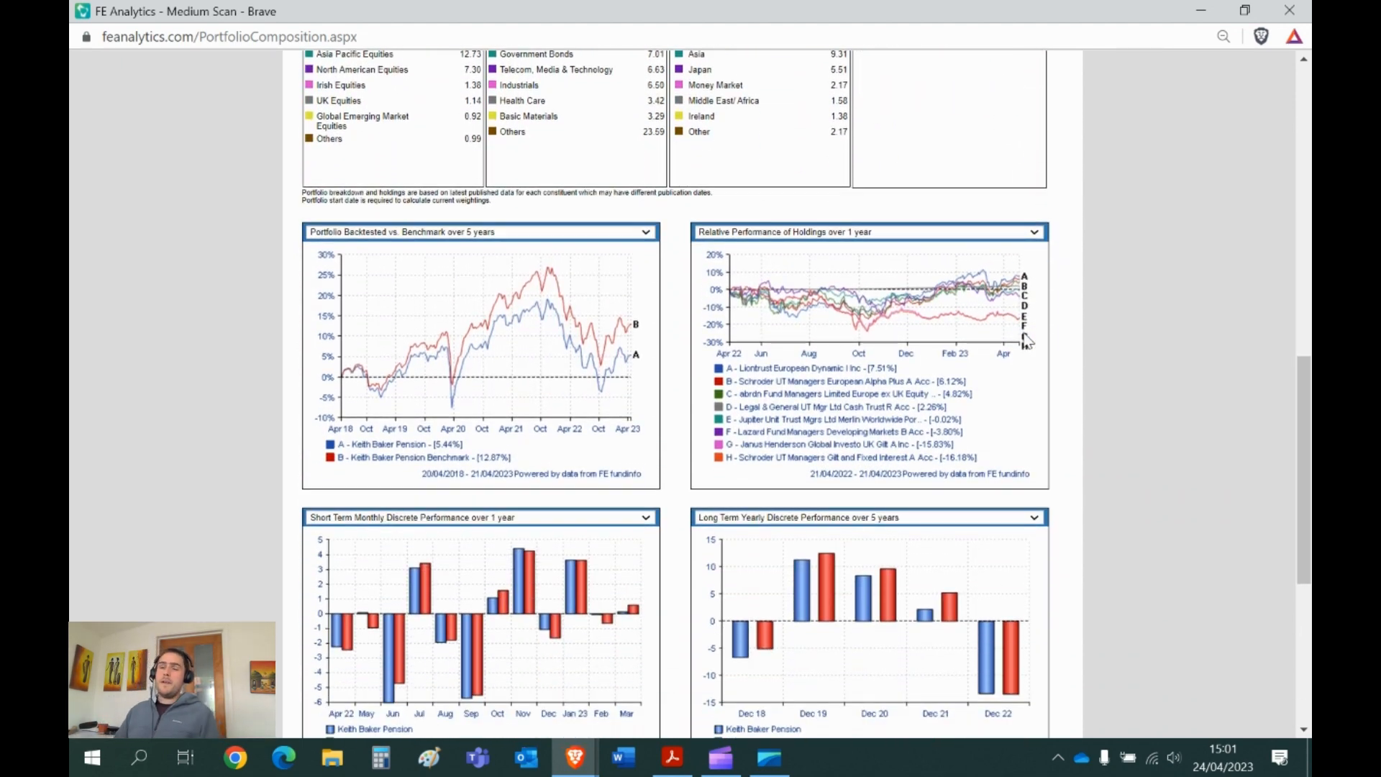
scroll(1027, 340, down, 5)
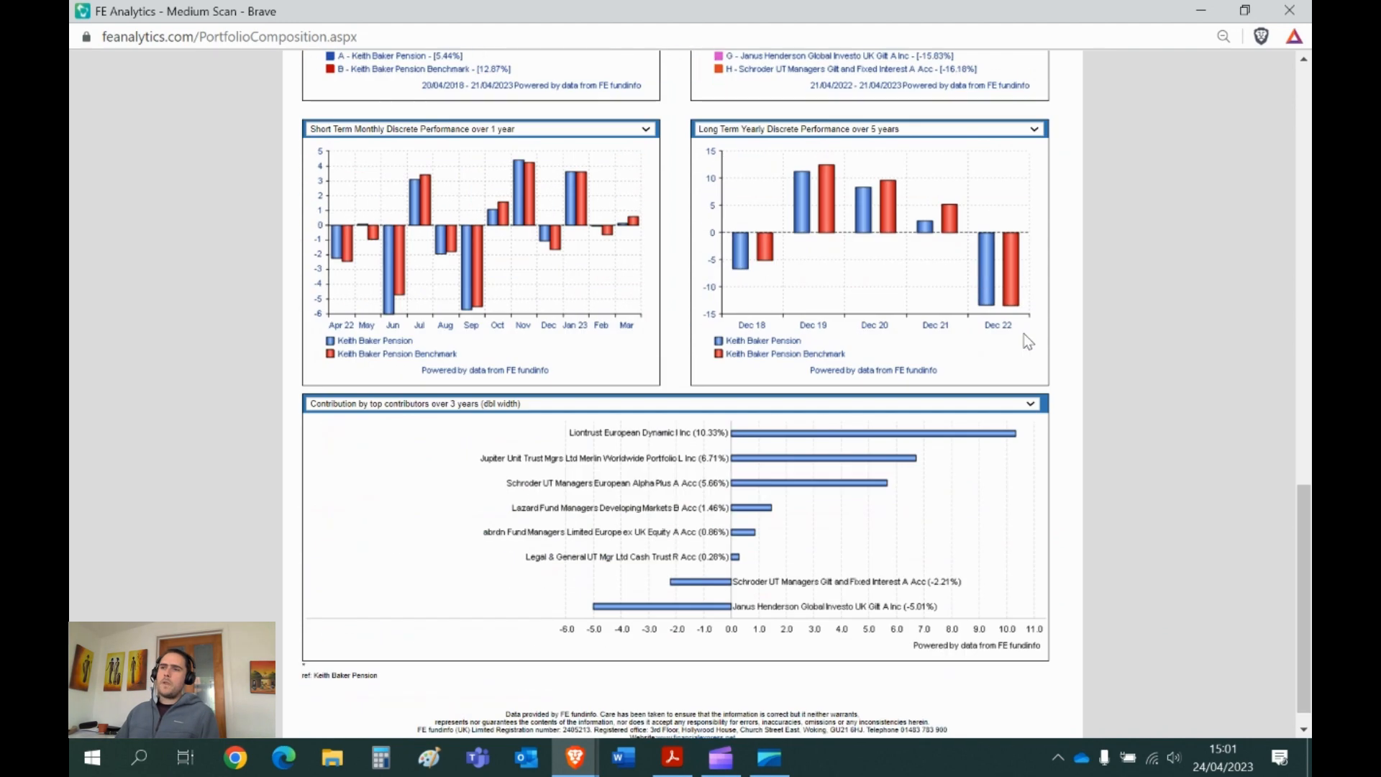
scroll(815, 389, up, 1)
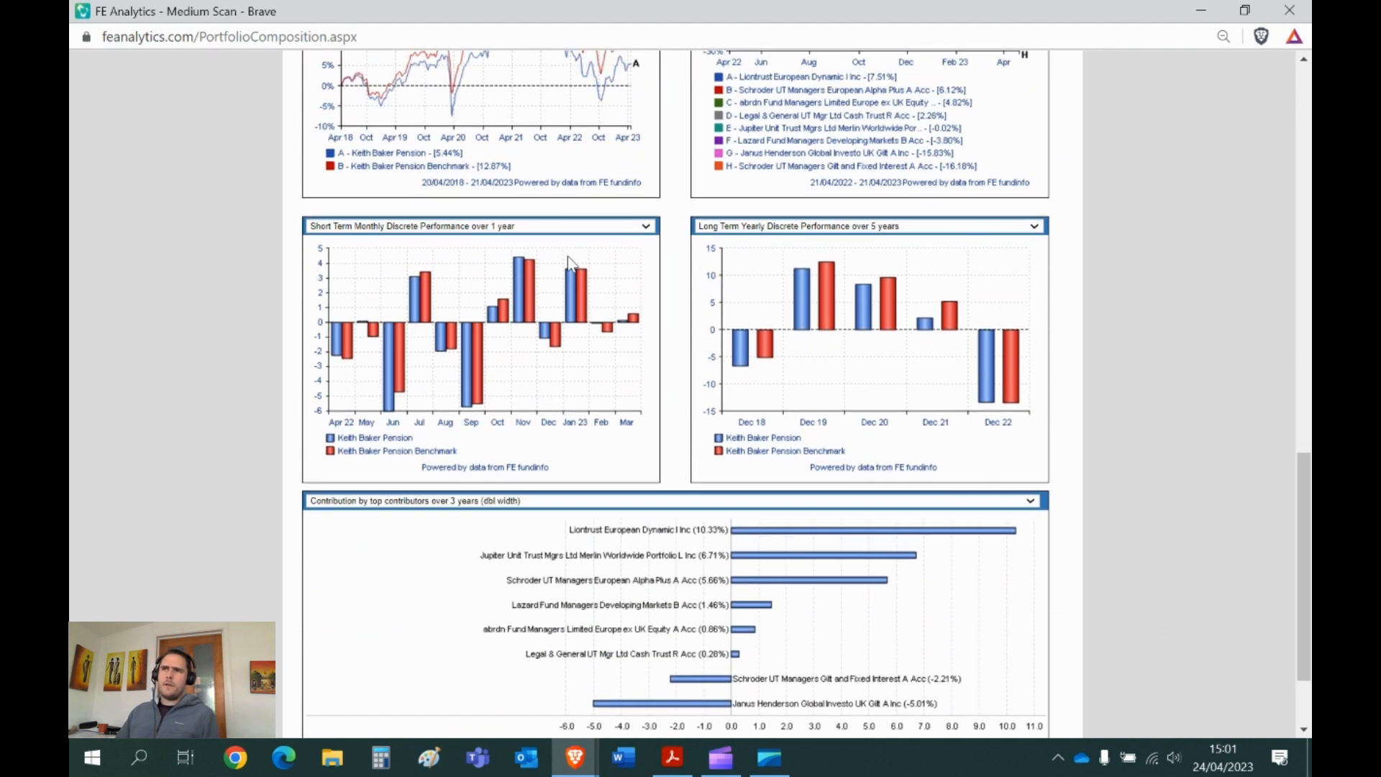
click(548, 226)
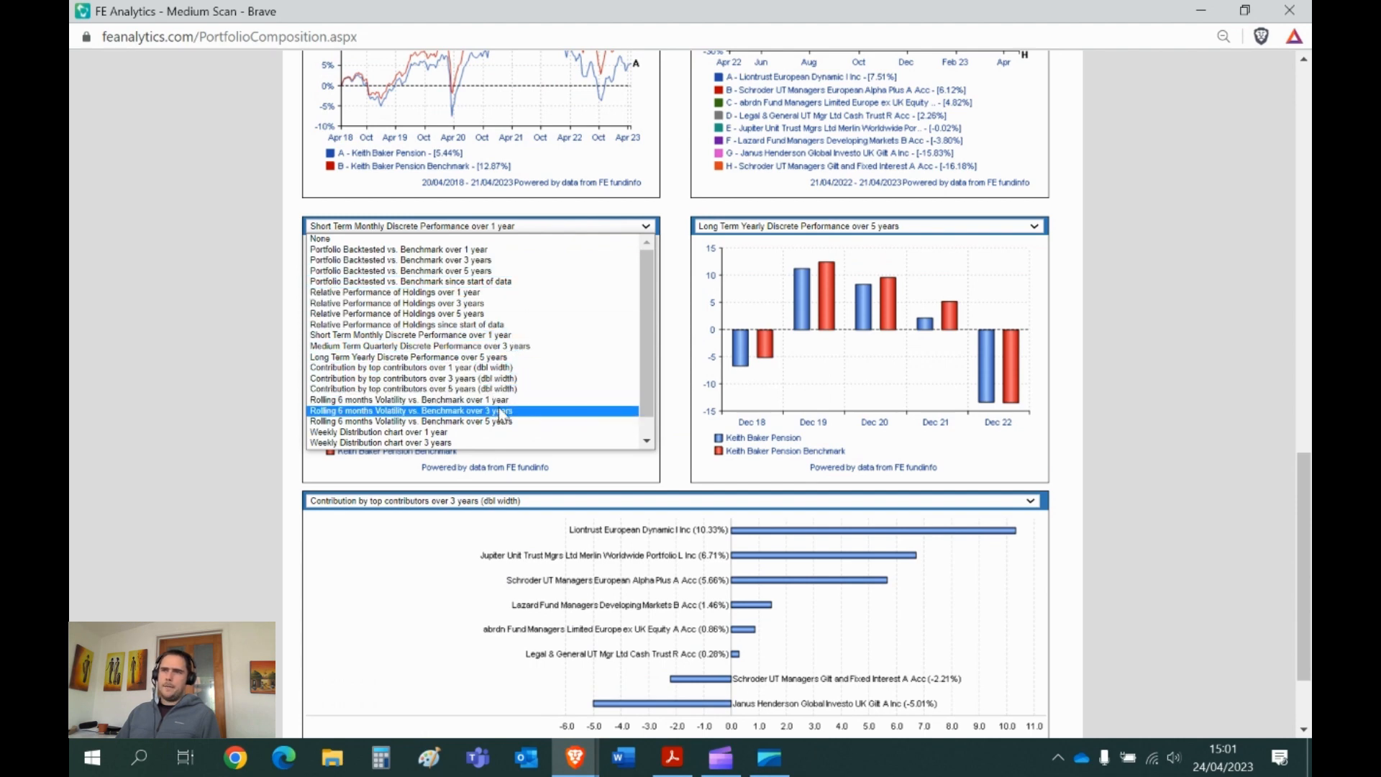
click(504, 410)
click(532, 226)
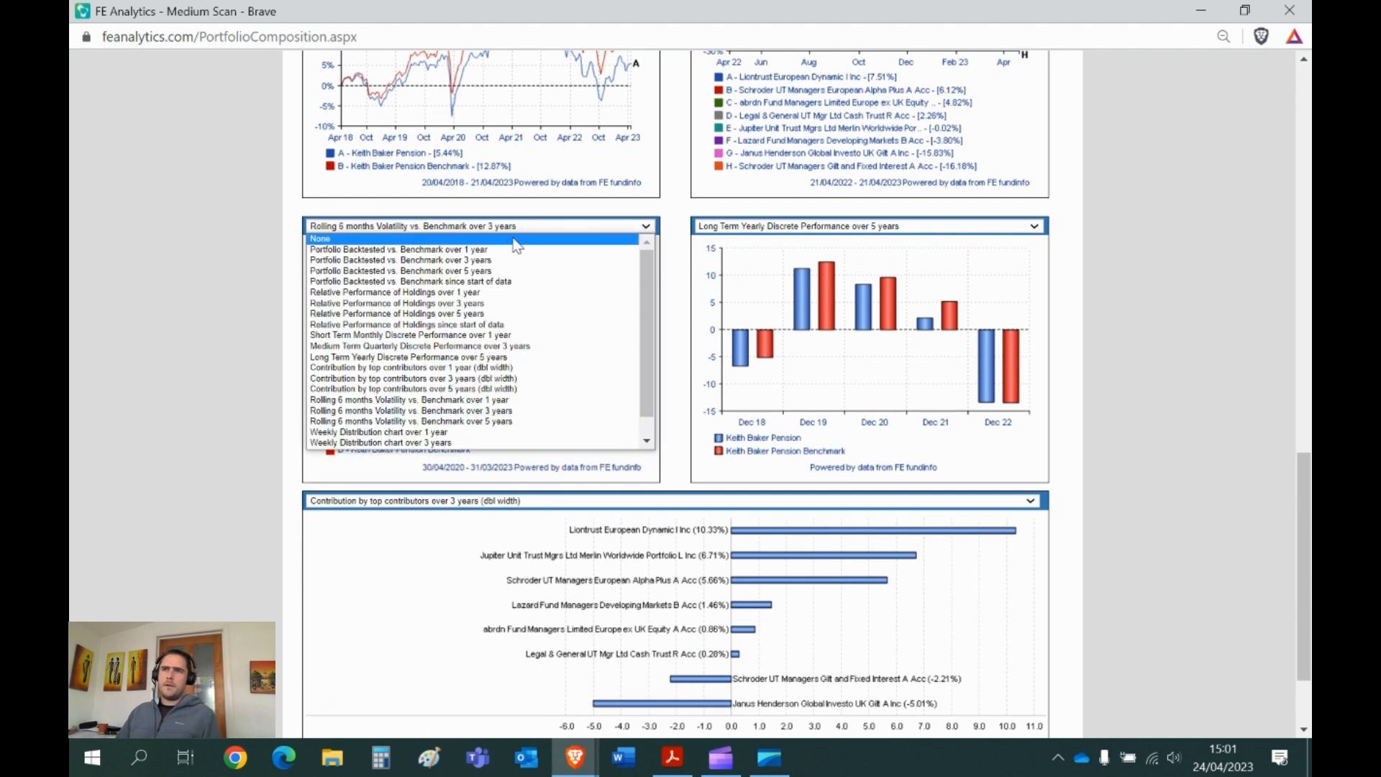
click(512, 238)
click(768, 226)
click(719, 238)
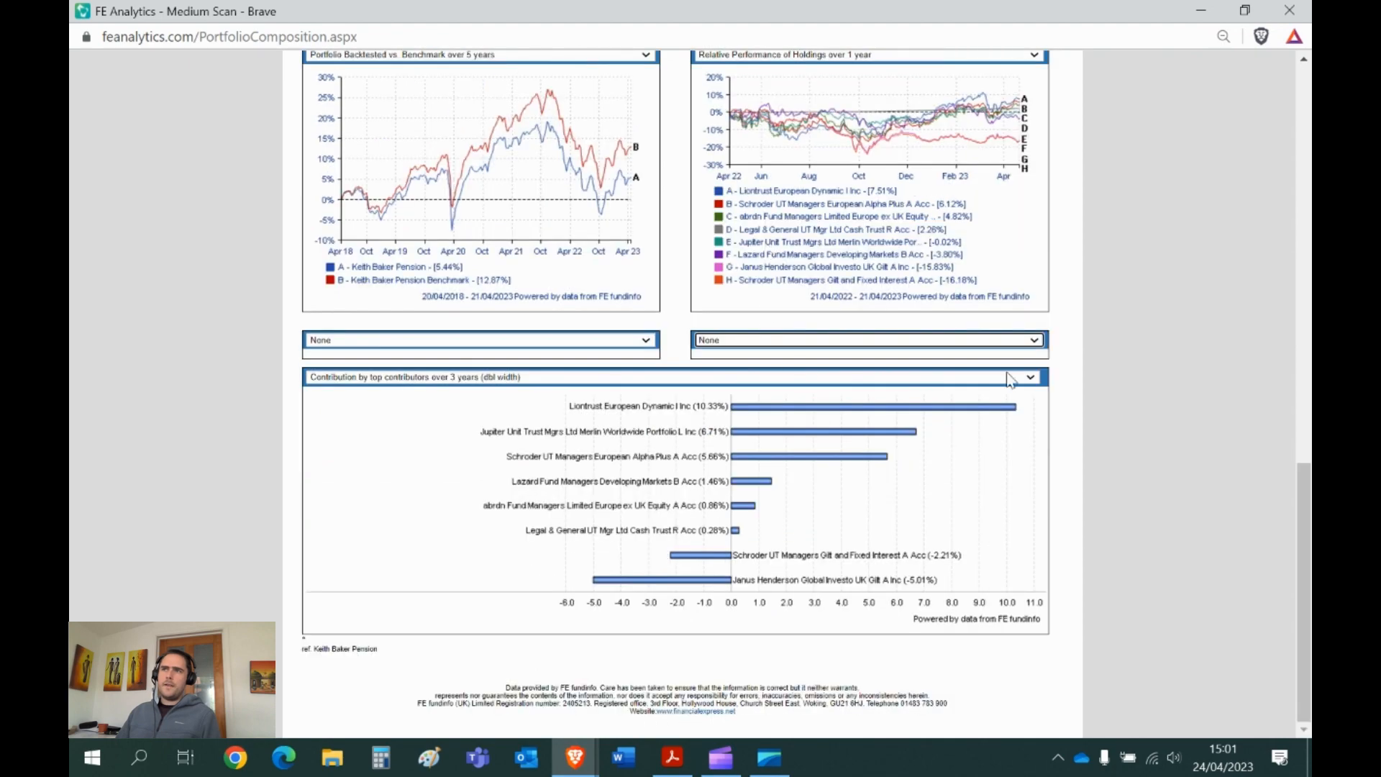
- Type placeholder text in the commentary box, select it all, and close the report window
scroll(1007, 372, up, 5)
scroll(1007, 371, up, 8)
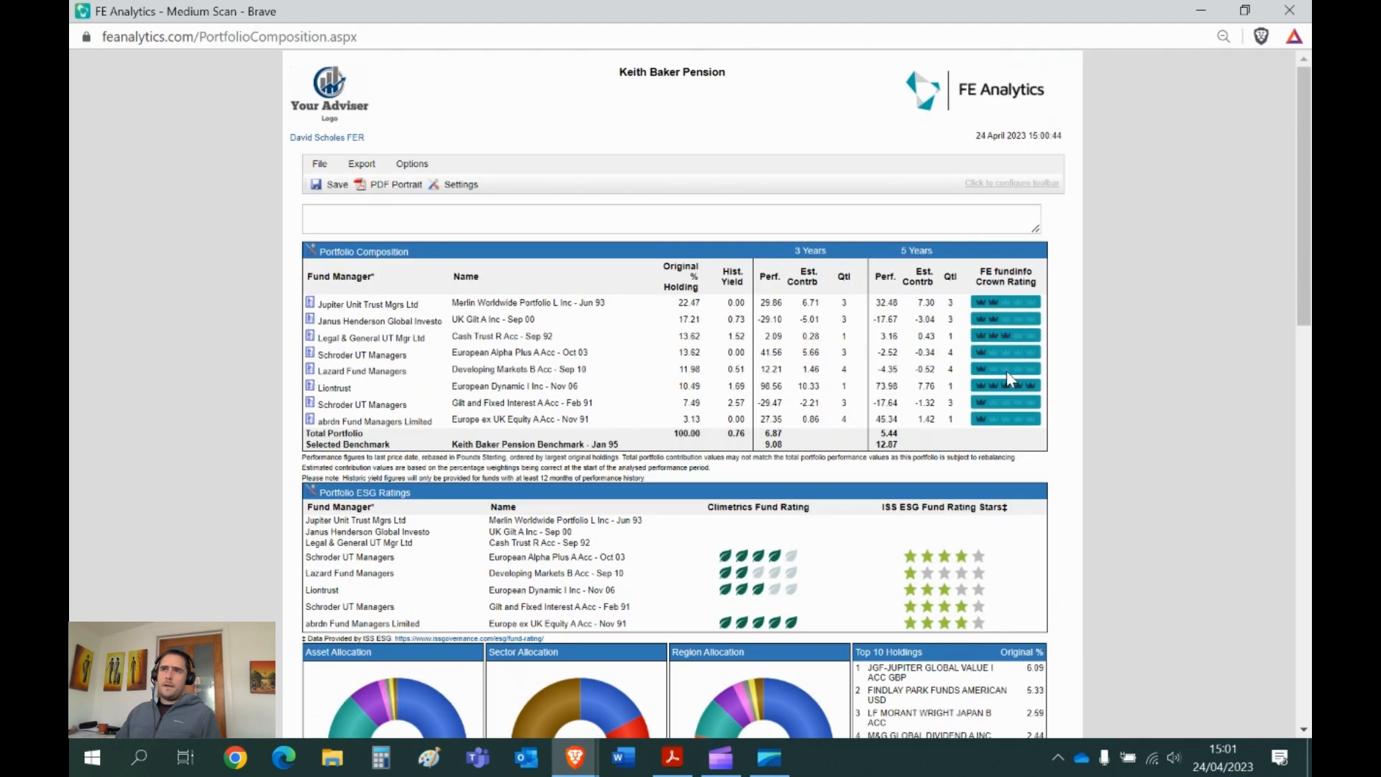
click(380, 213)
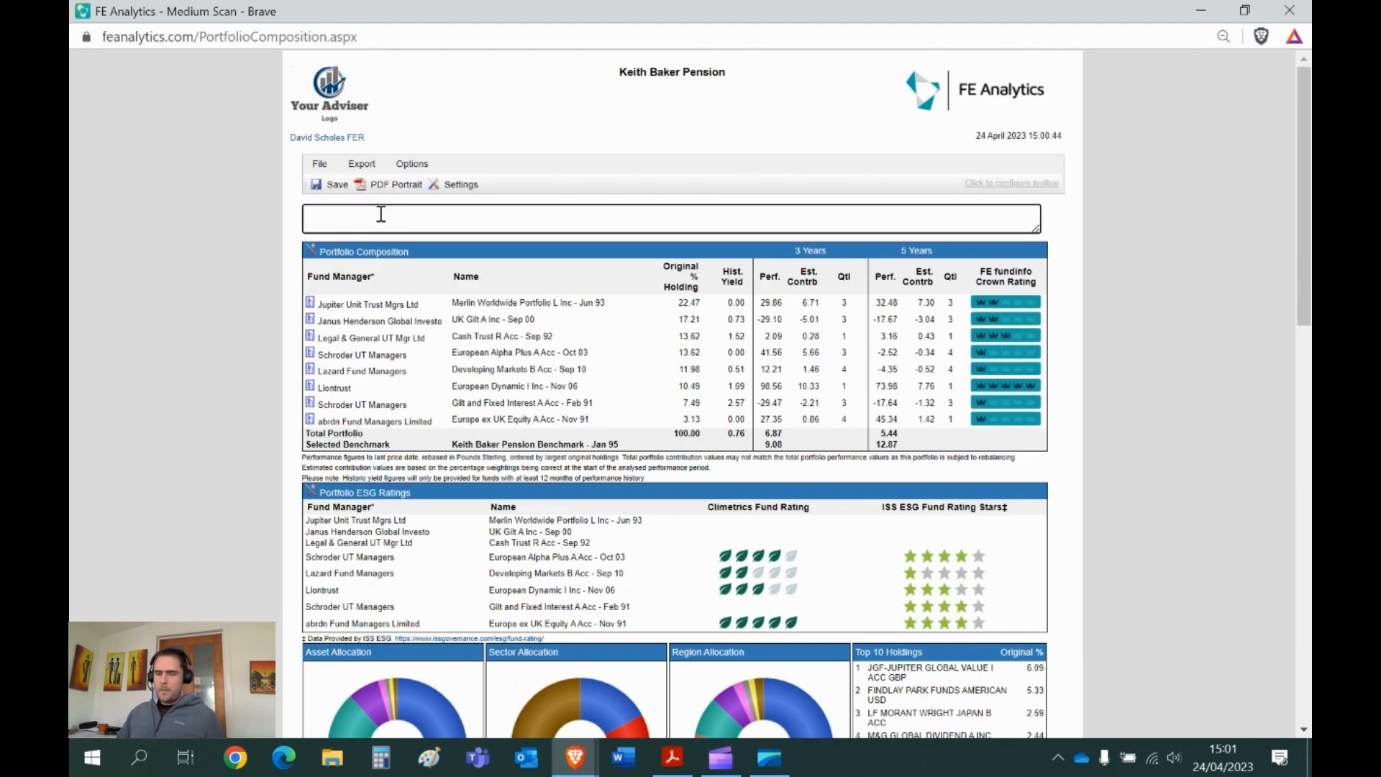
text(dcjbvvbjvbjvbskjvbsvbjv)
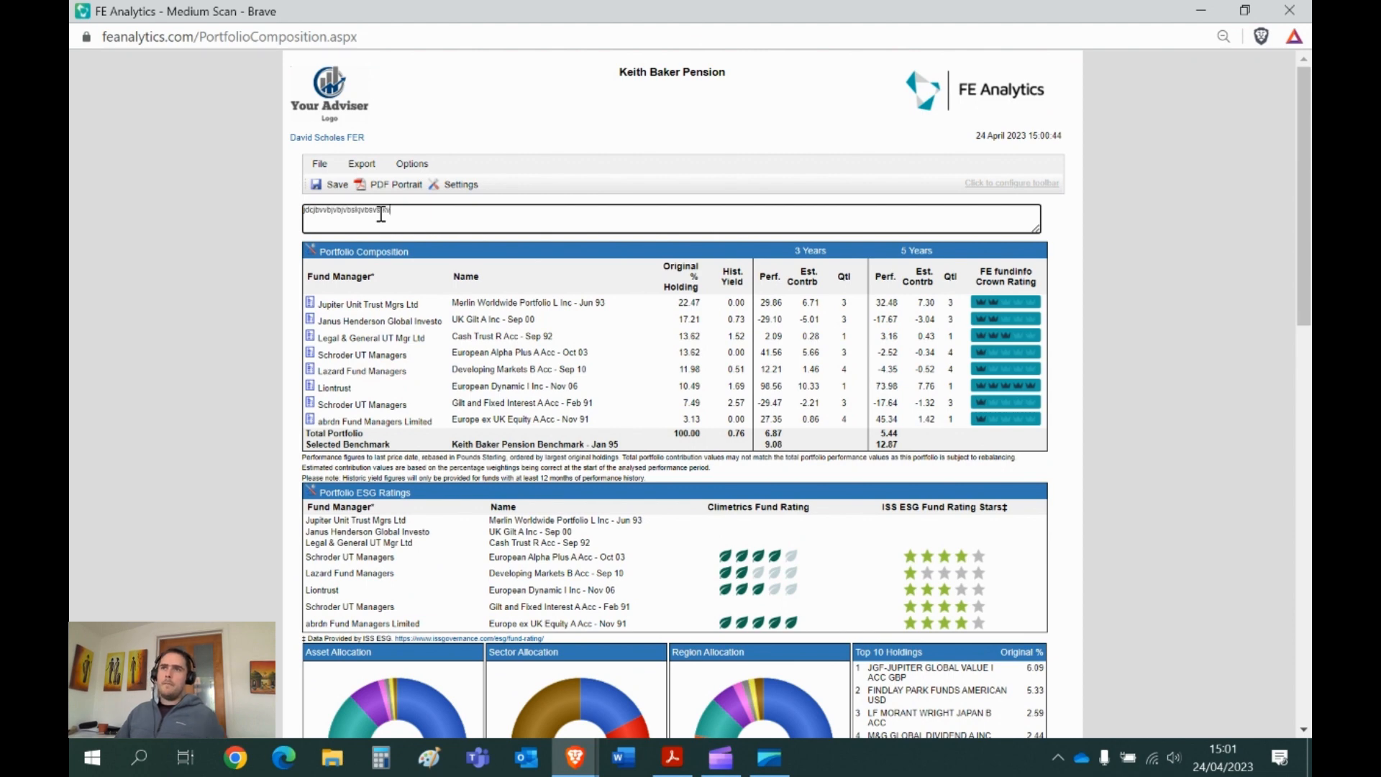
key(ctrl+a)
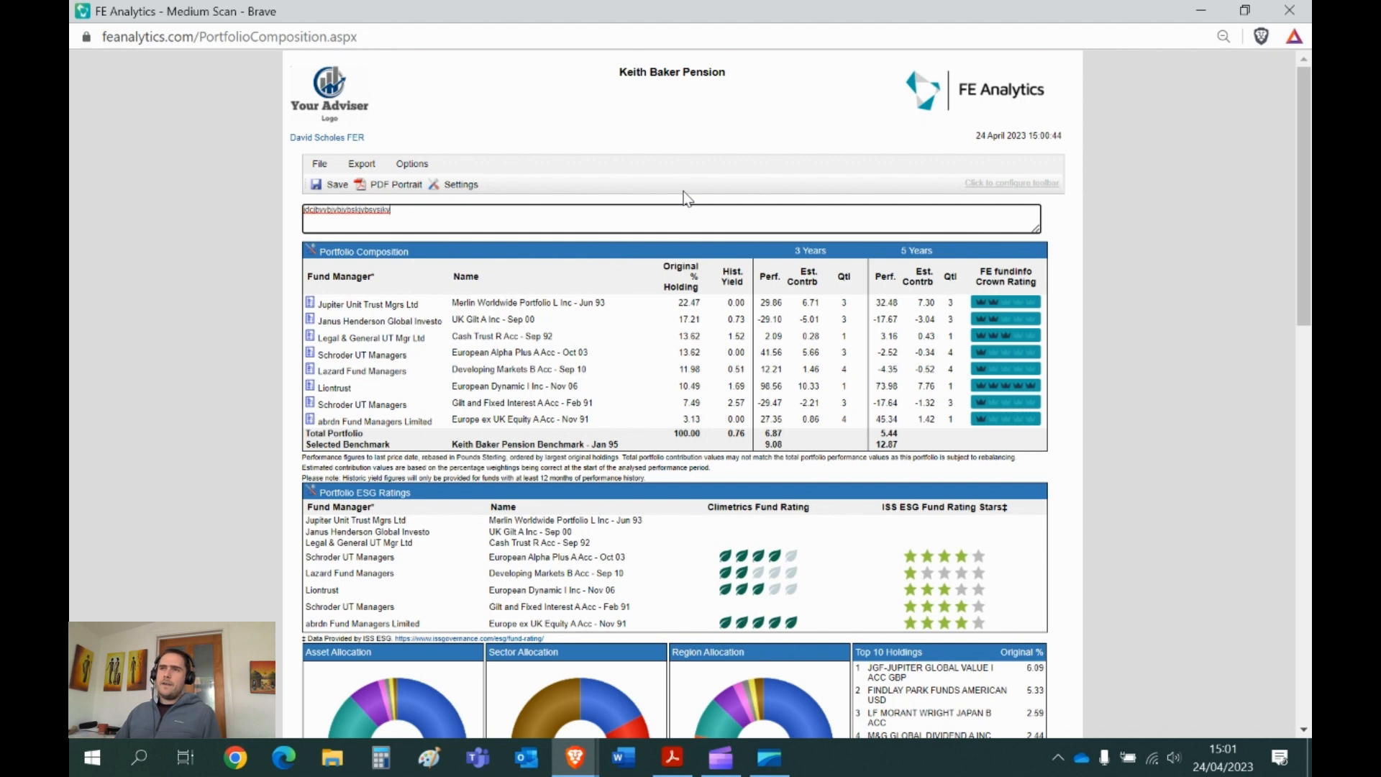
click(1292, 13)
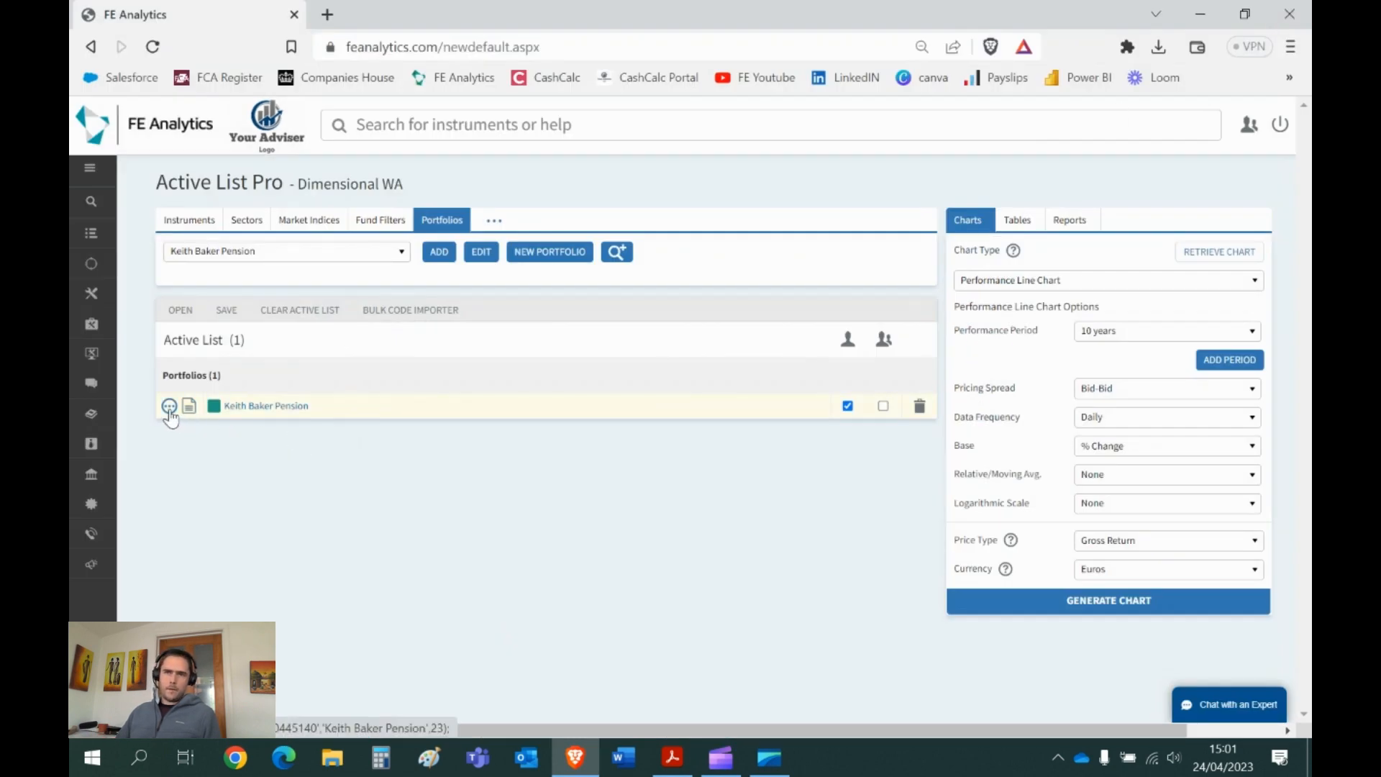
- In Reports, choose Custom Portfolio Report Builder as the report type, keeping Template < New >
click(169, 409)
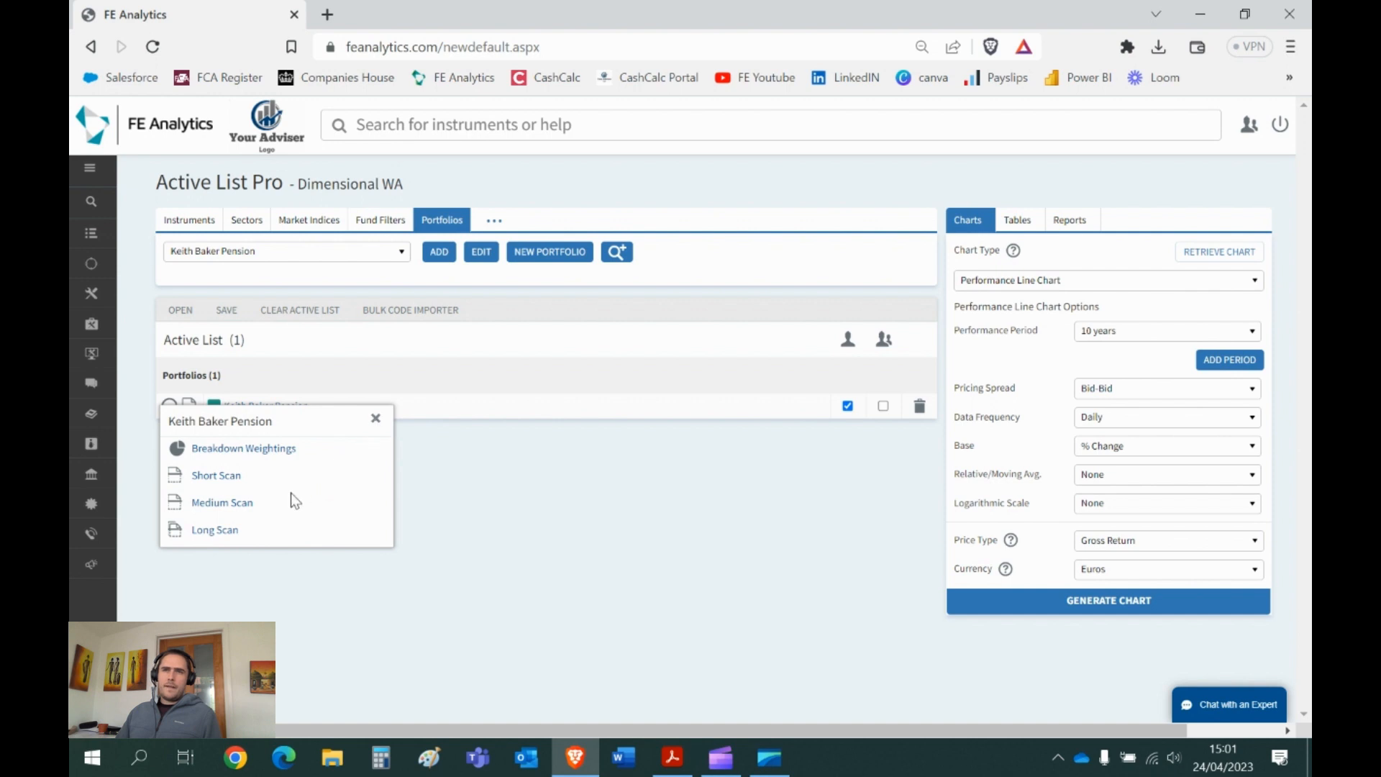
click(375, 420)
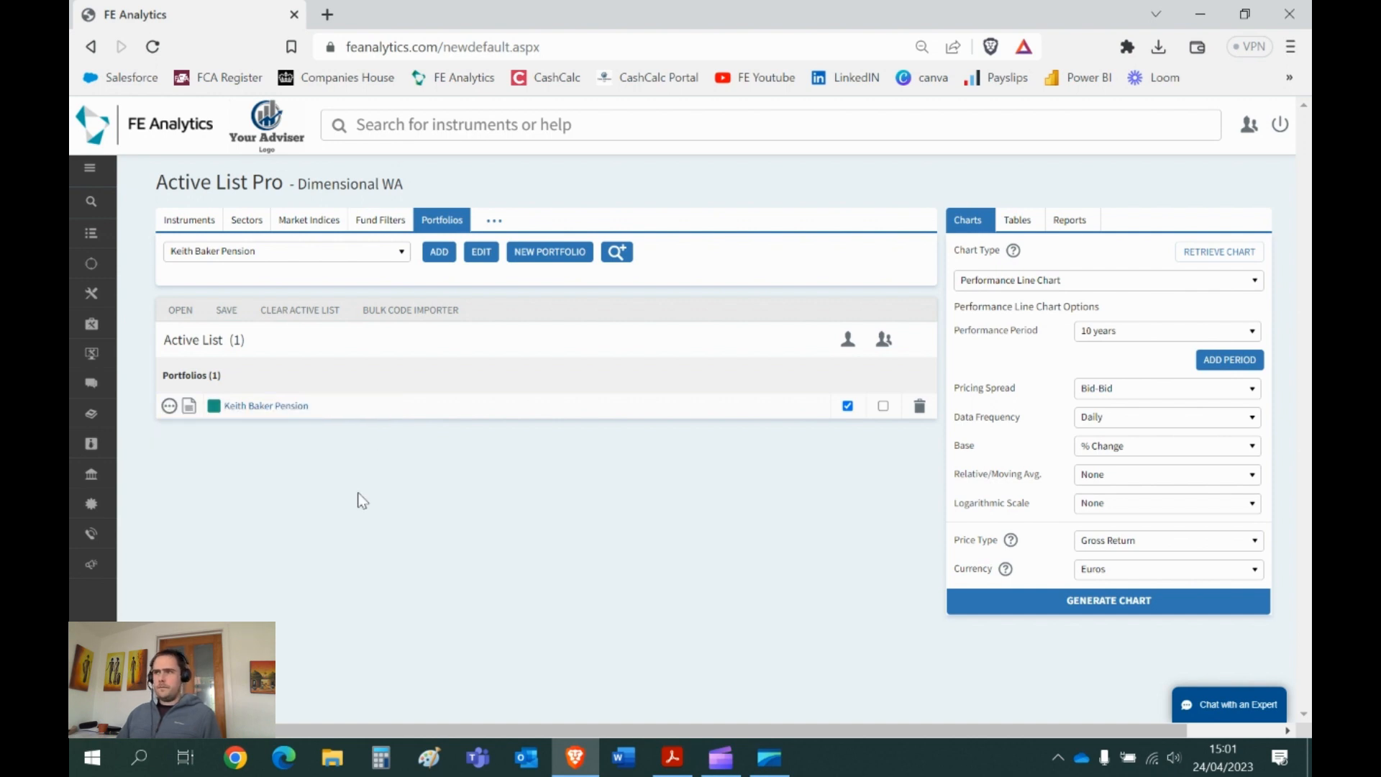
click(1071, 223)
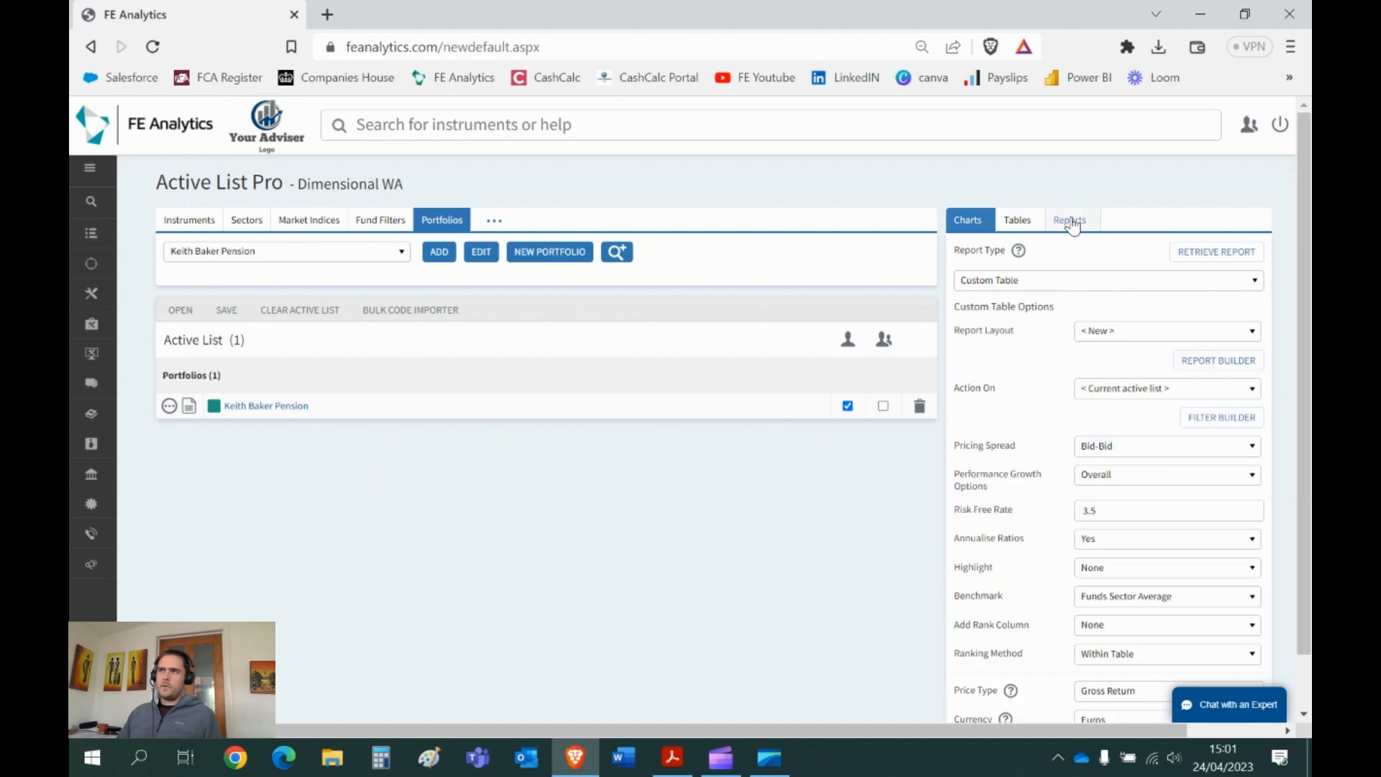
click(1027, 284)
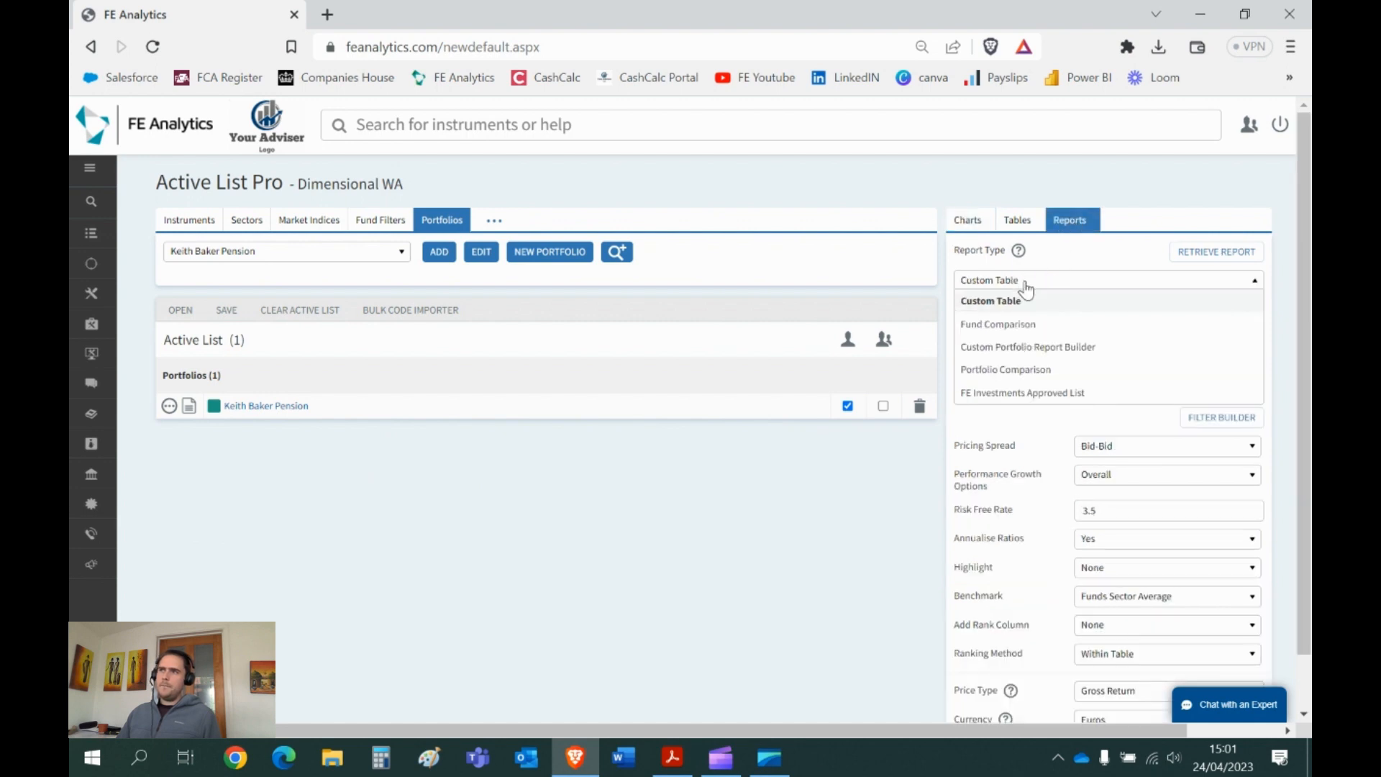
click(1037, 348)
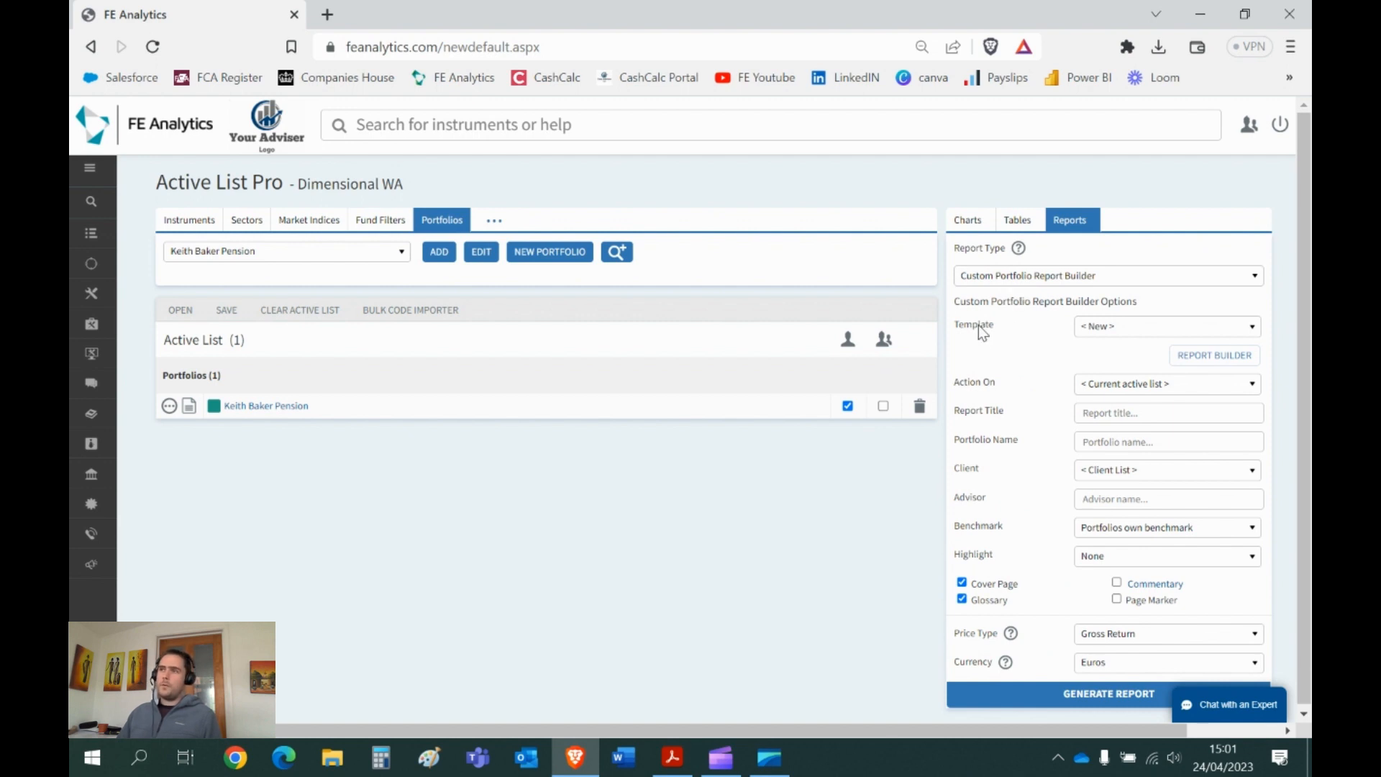
click(1115, 333)
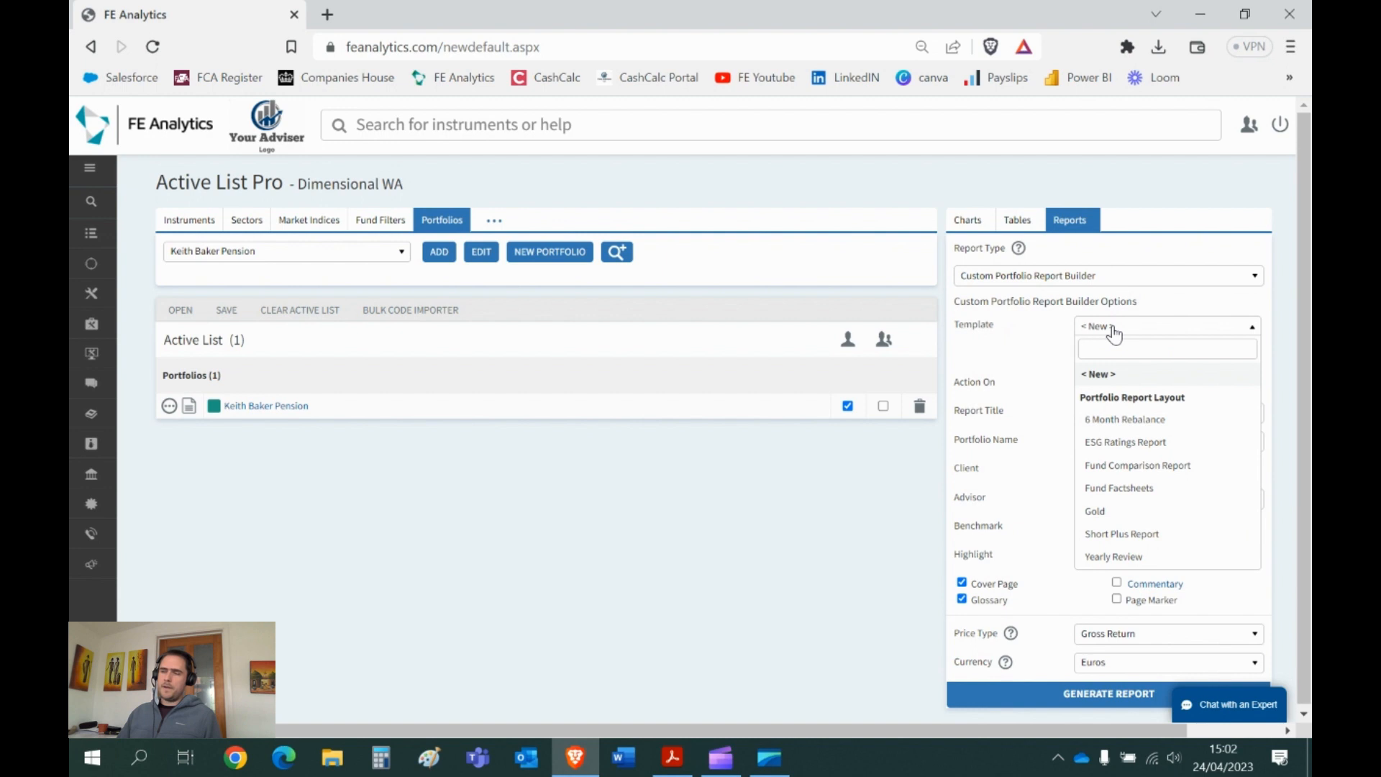
click(1114, 333)
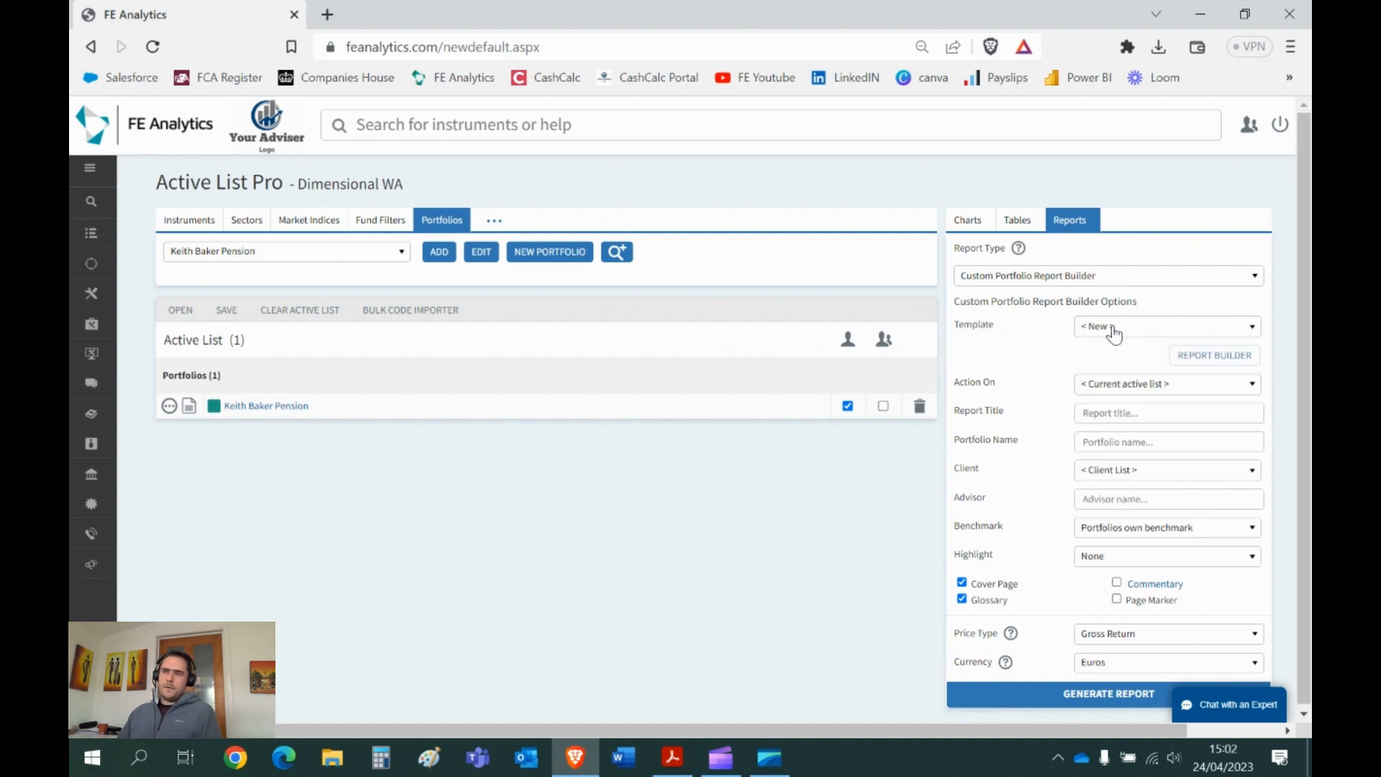
- Open the report builder and preview the Portfolio Performance and Holding Performance (Cumulative, Discrete) samples
click(1207, 369)
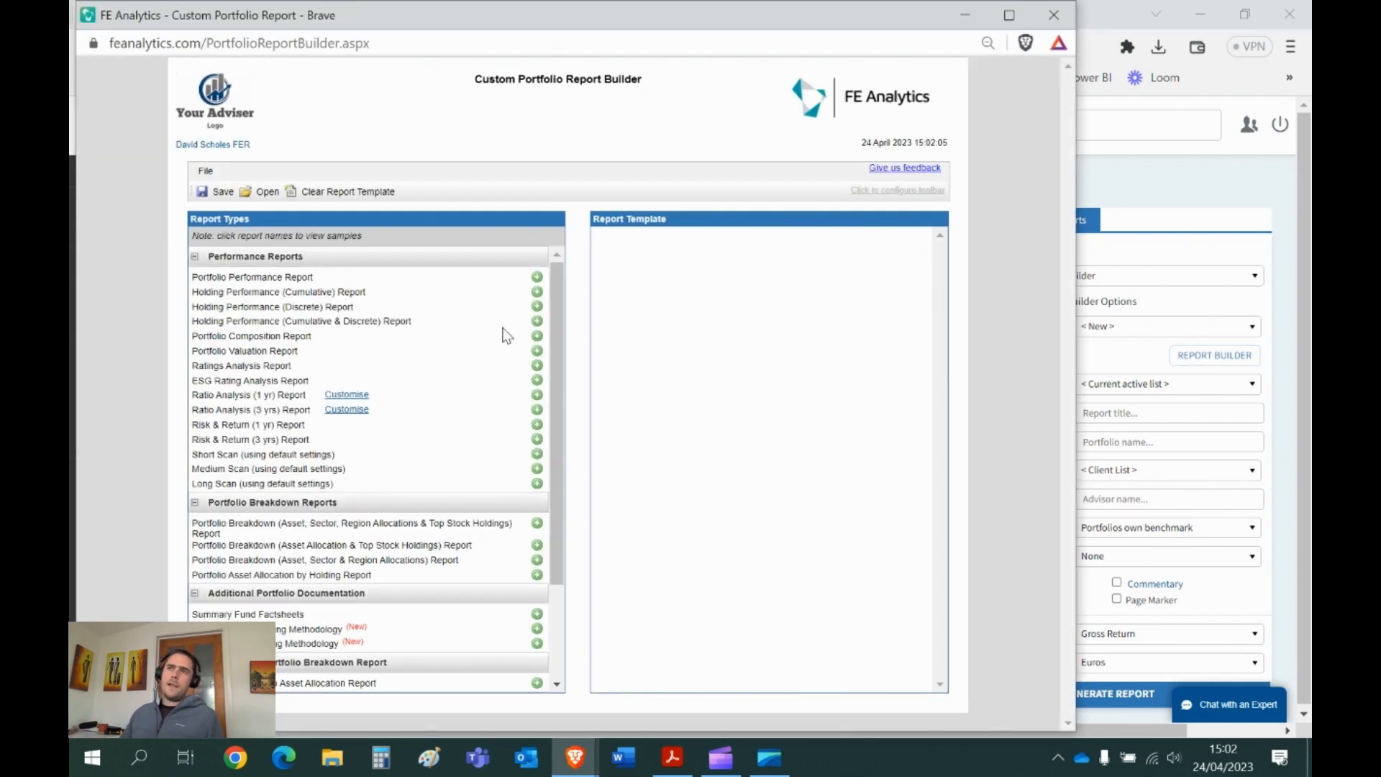
click(282, 279)
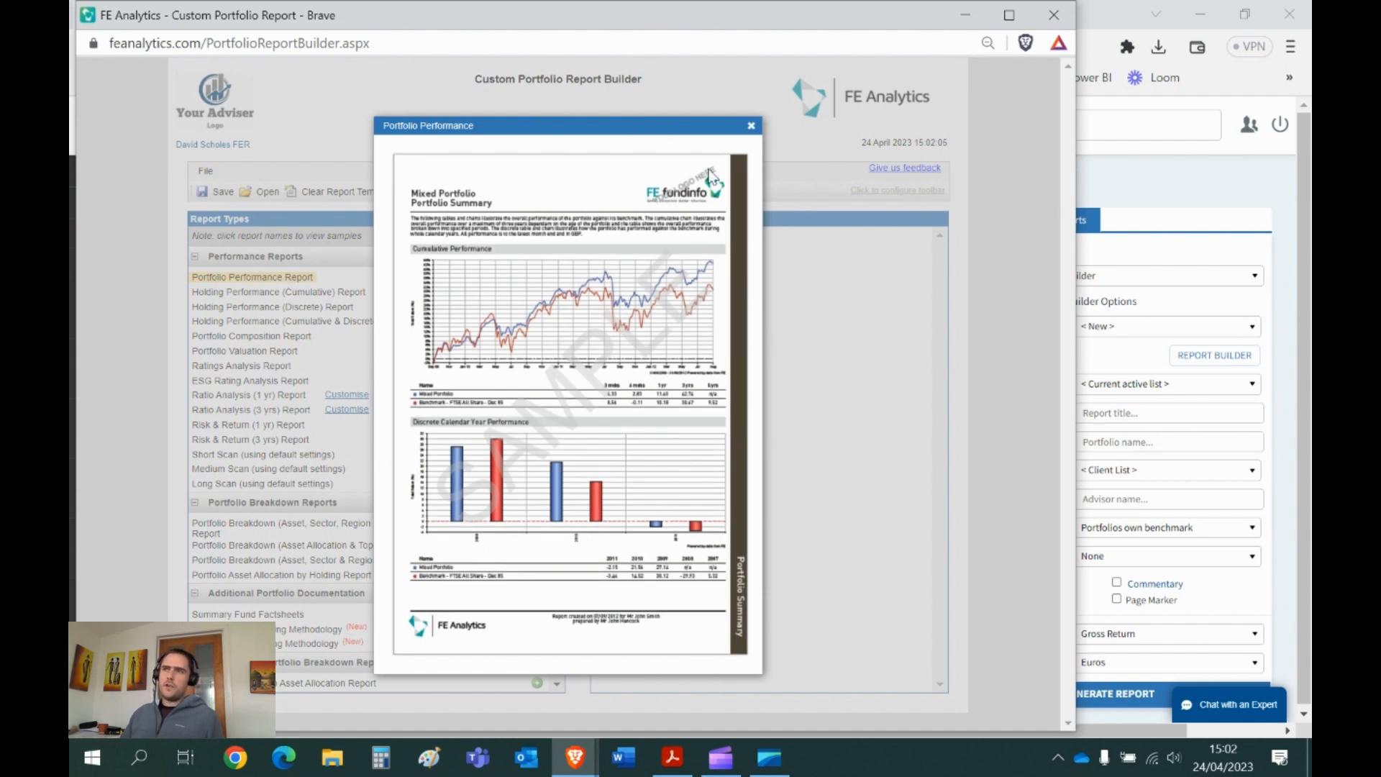
click(753, 128)
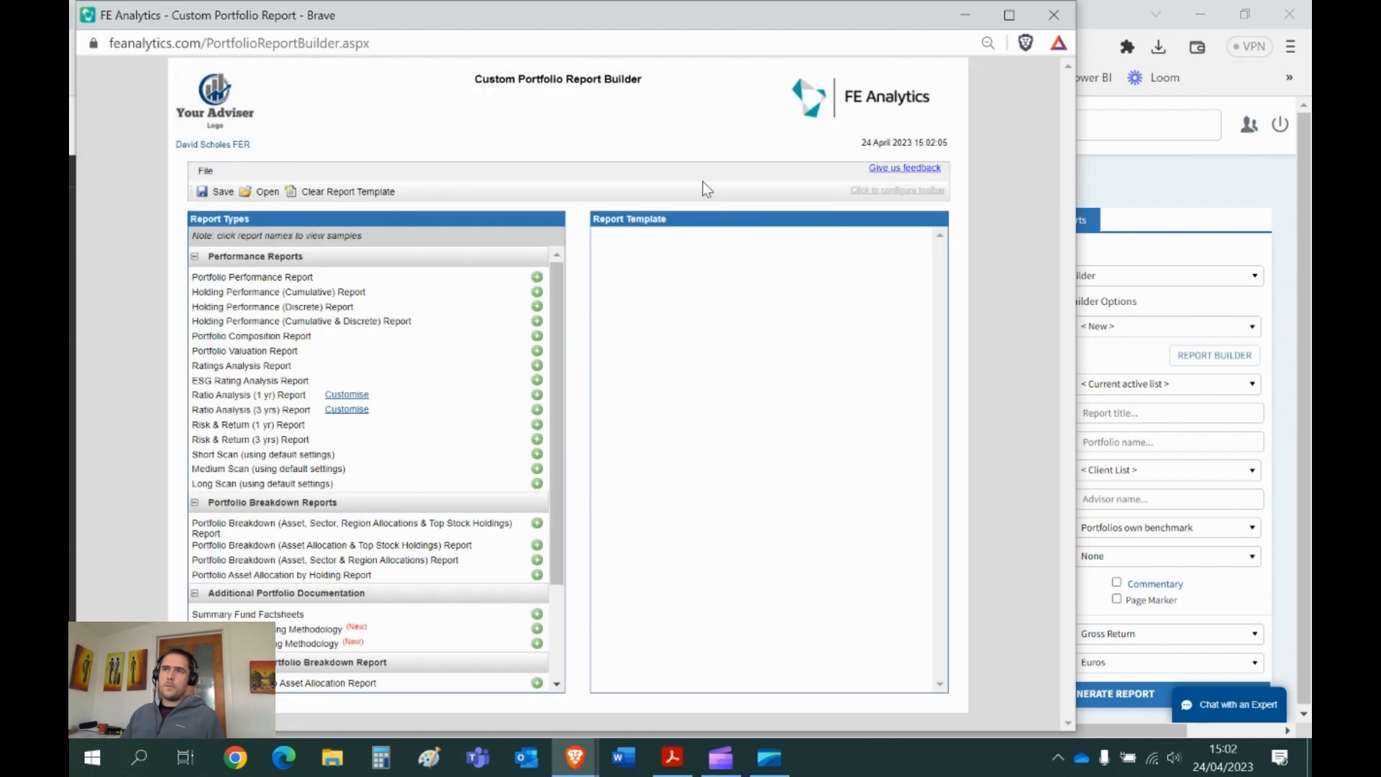
click(328, 292)
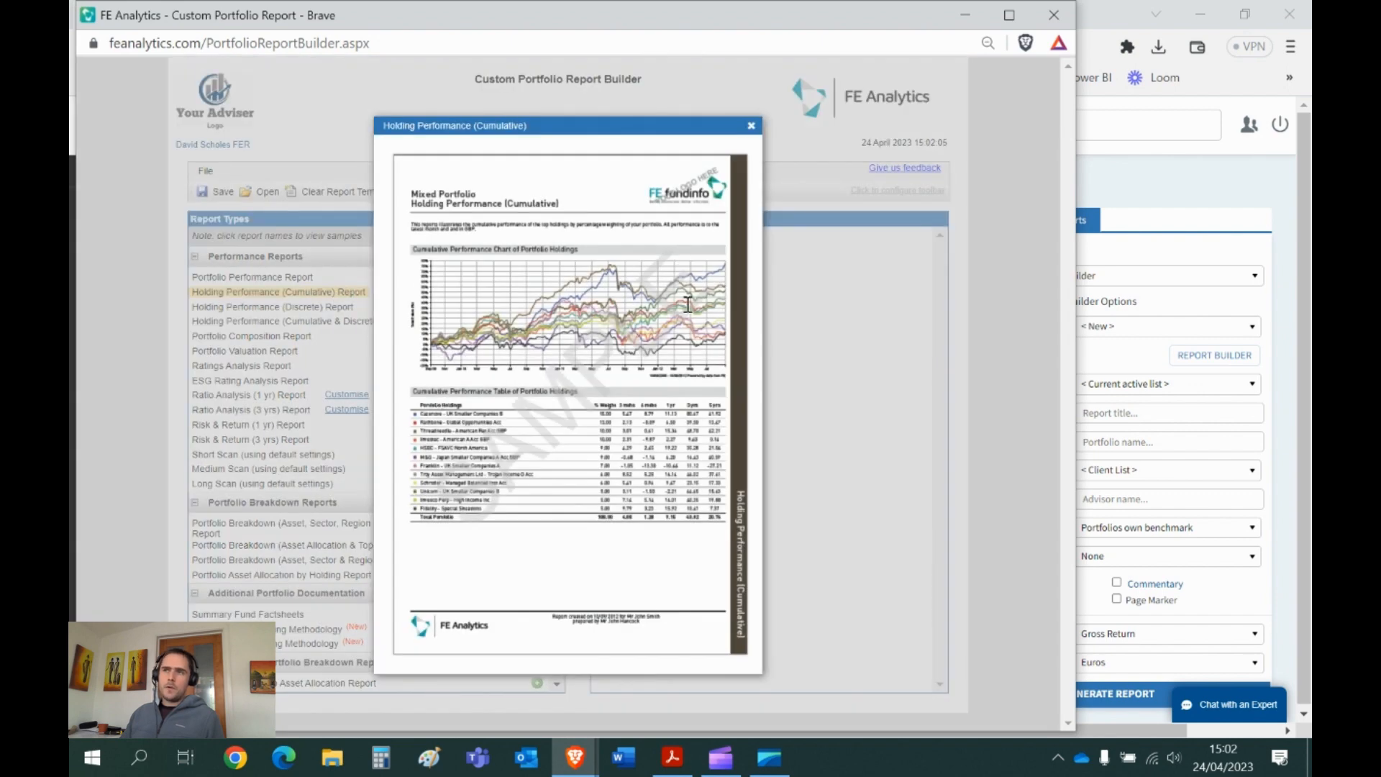
click(752, 127)
click(308, 307)
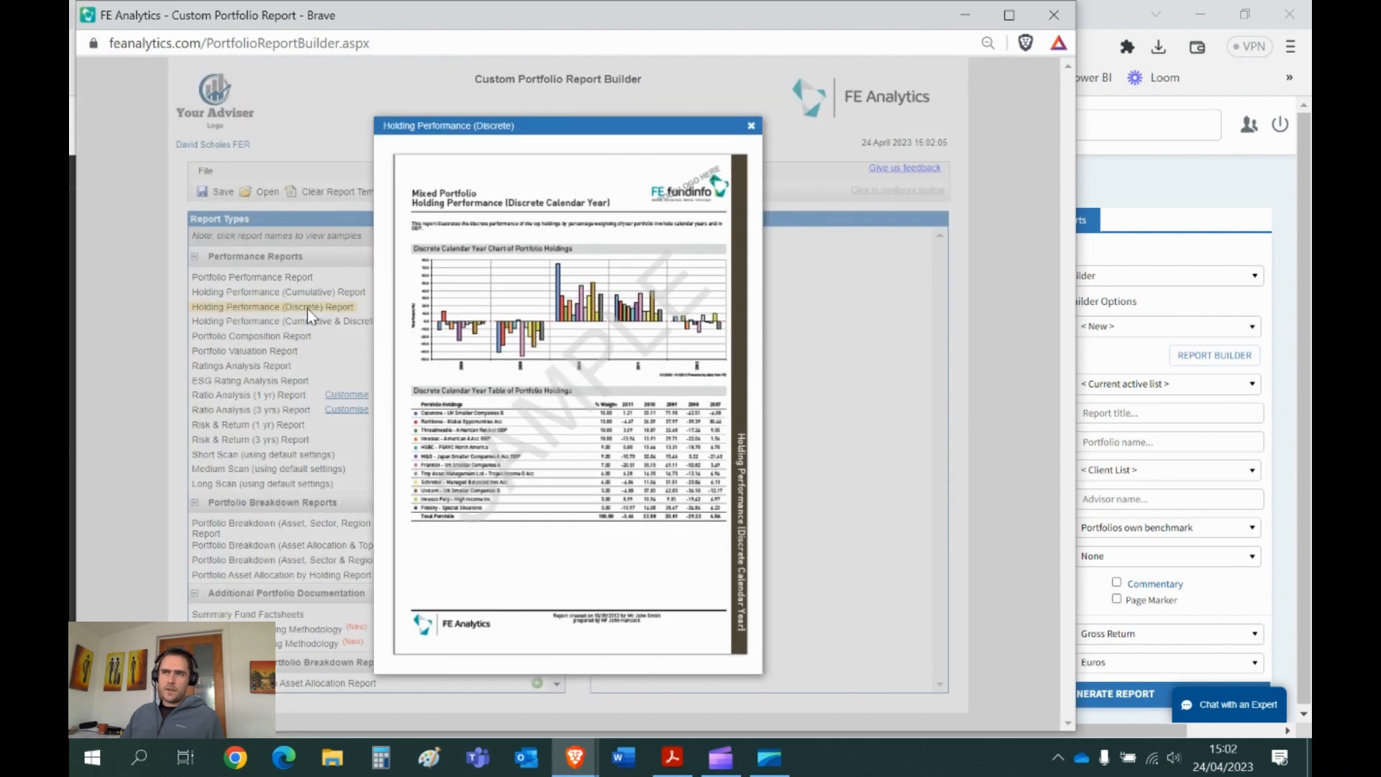
click(751, 126)
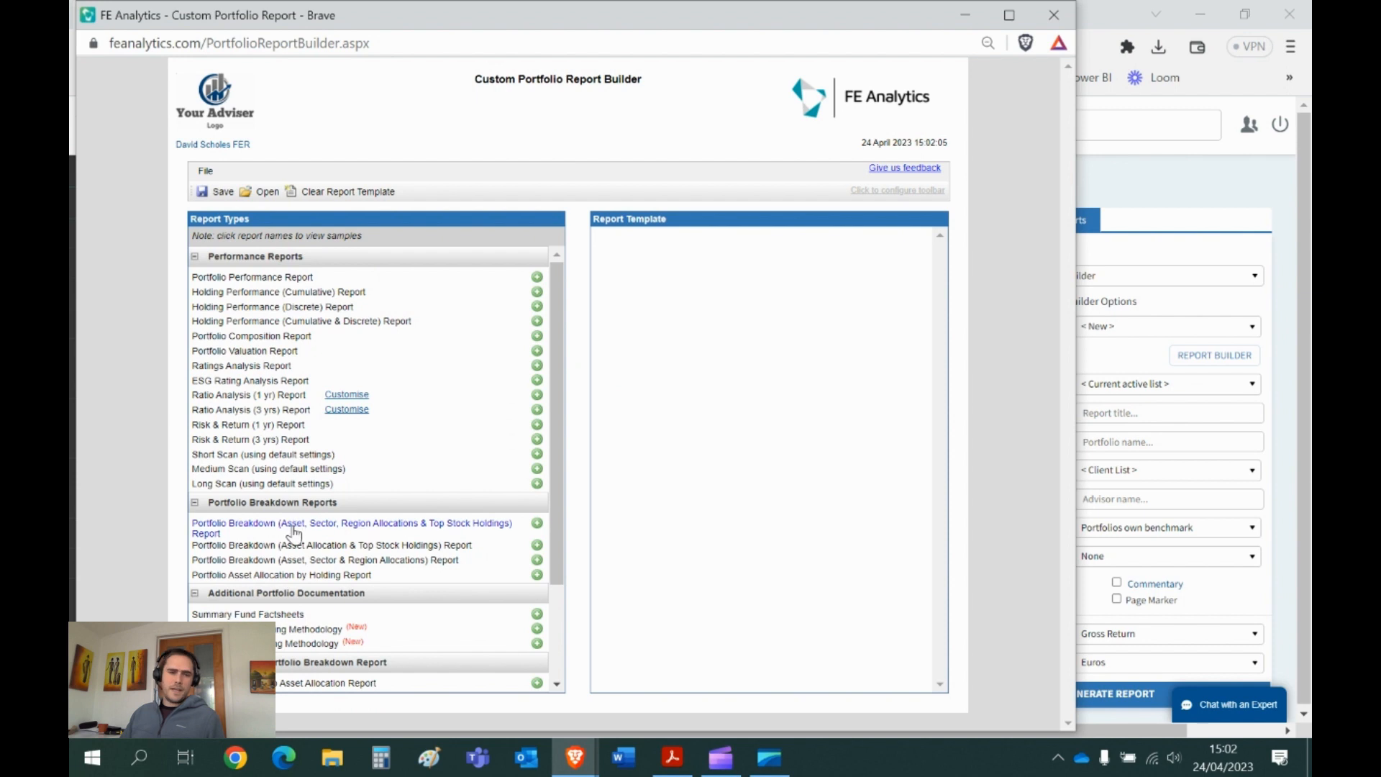
- Add eight reports, from Portfolio Performance through Ratings Analysis to Summary Fund Factsheets
click(537, 277)
click(537, 291)
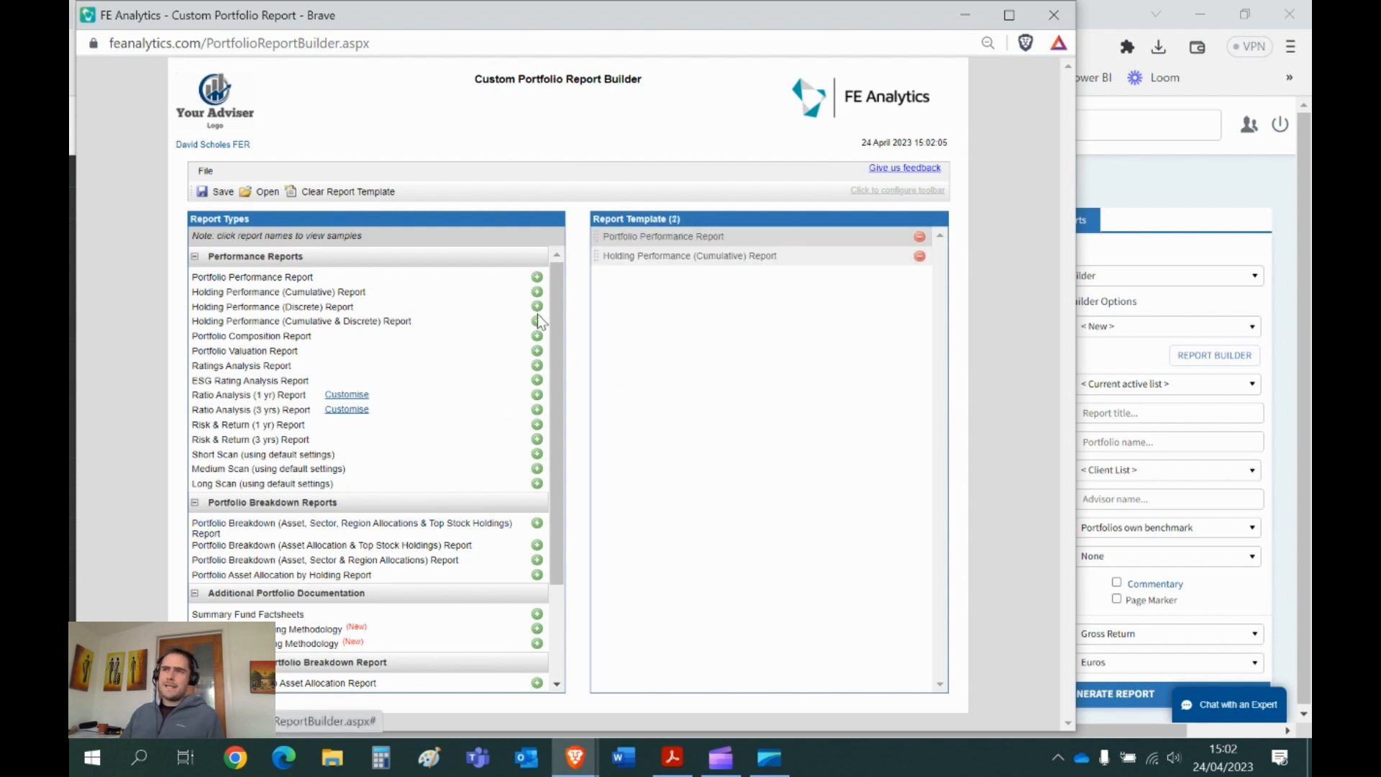
click(537, 306)
click(536, 321)
click(537, 336)
click(536, 350)
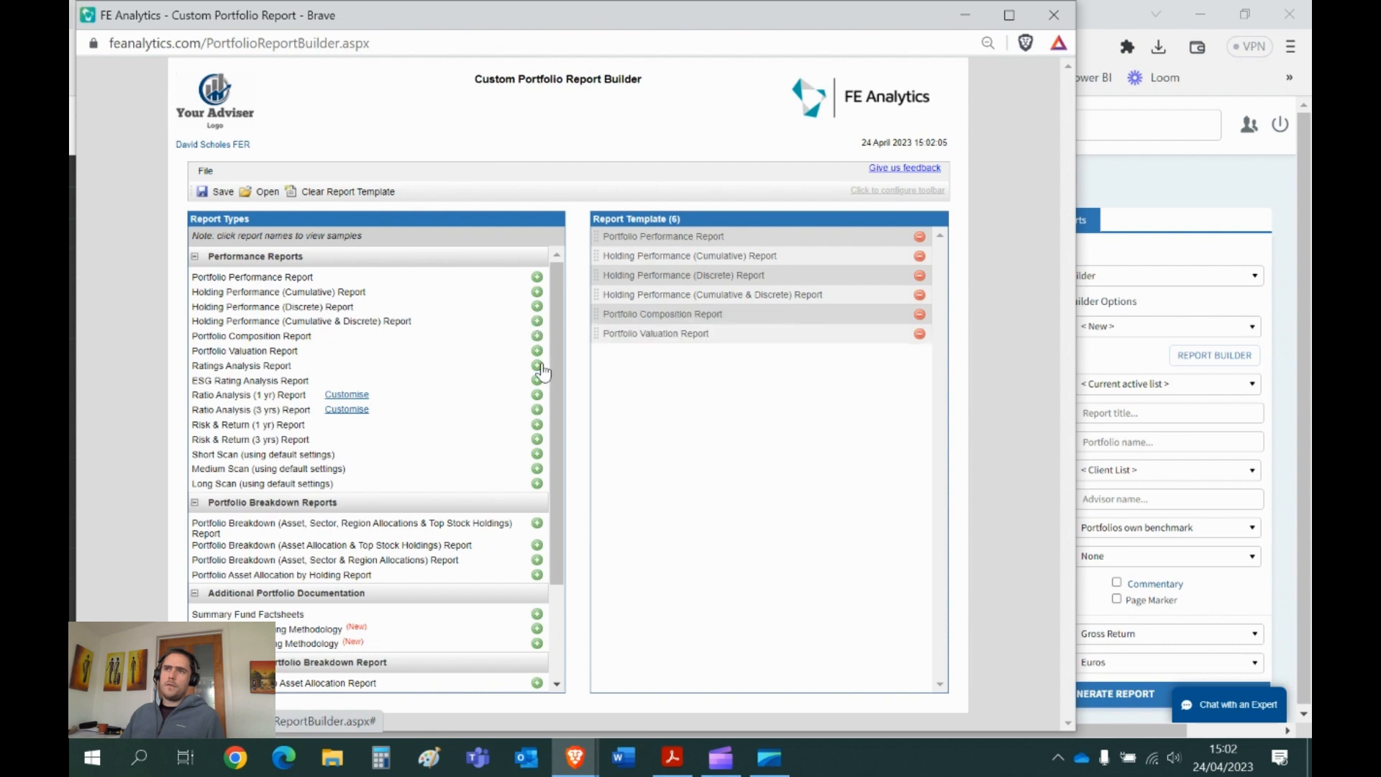
click(537, 365)
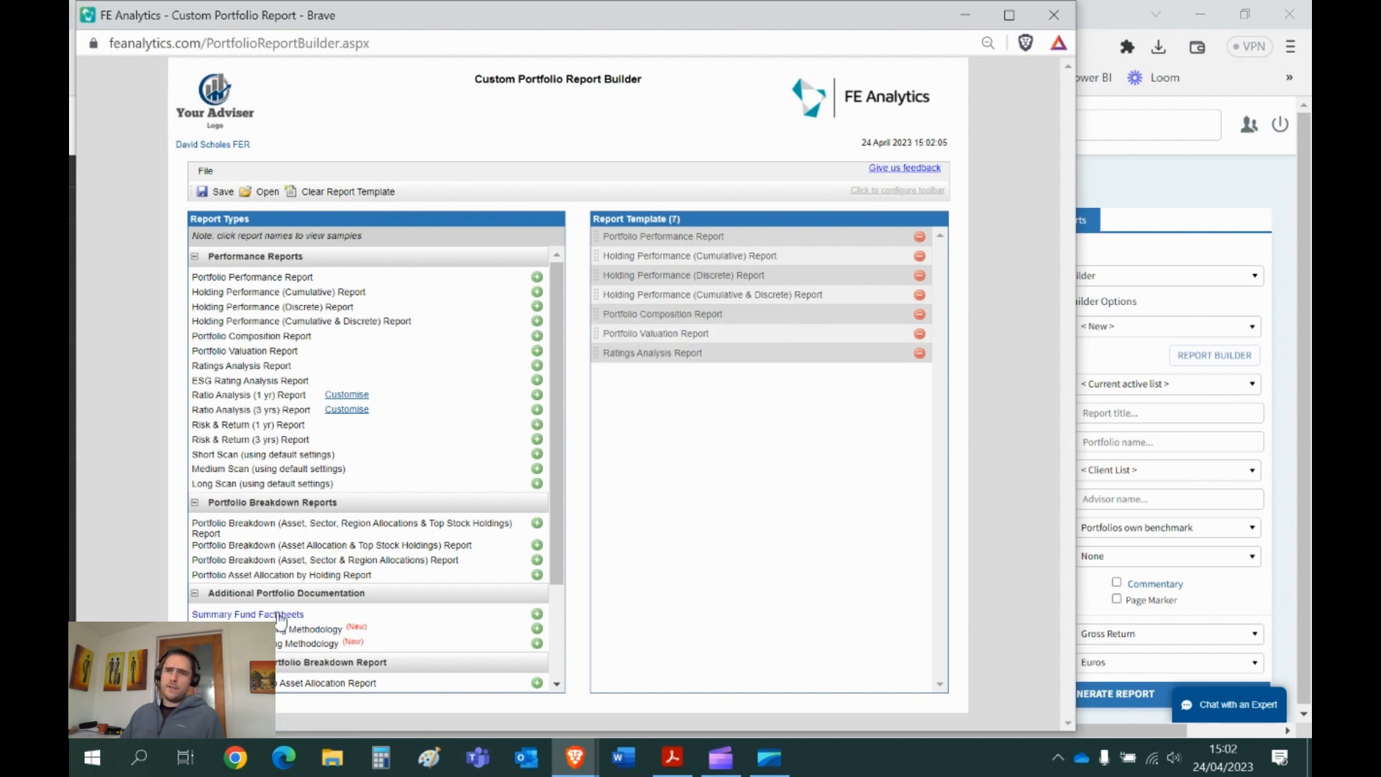
scroll(473, 611, down, 3)
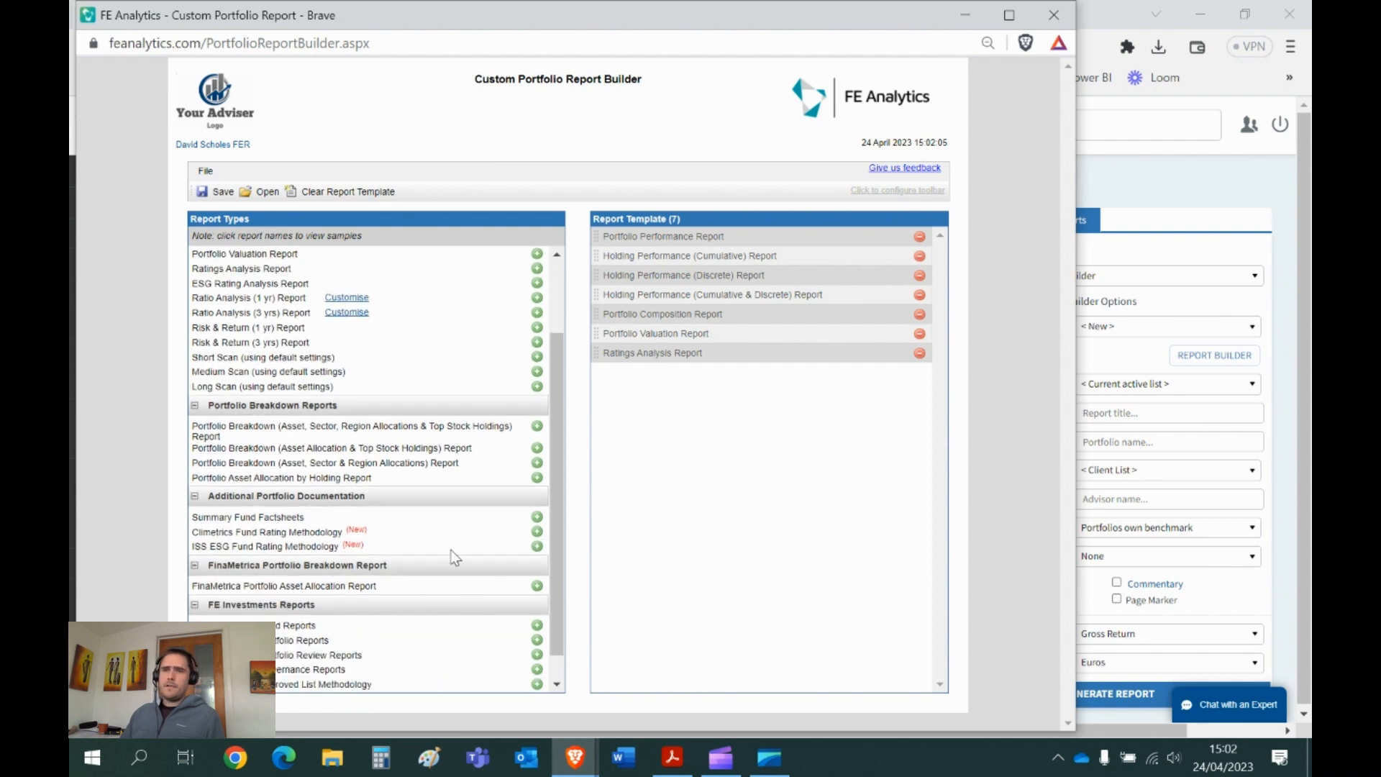
click(536, 516)
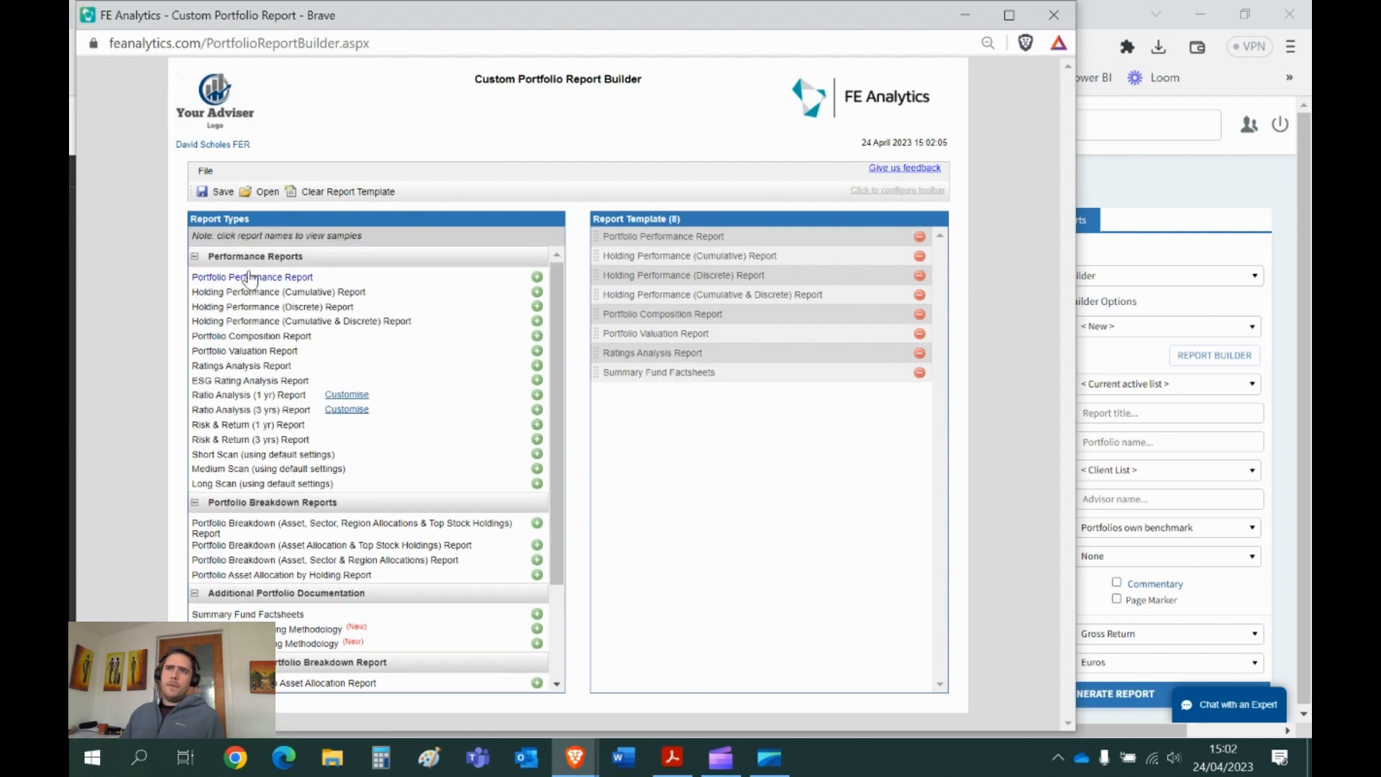
- Save the template as GOLD and close the builder window
click(218, 193)
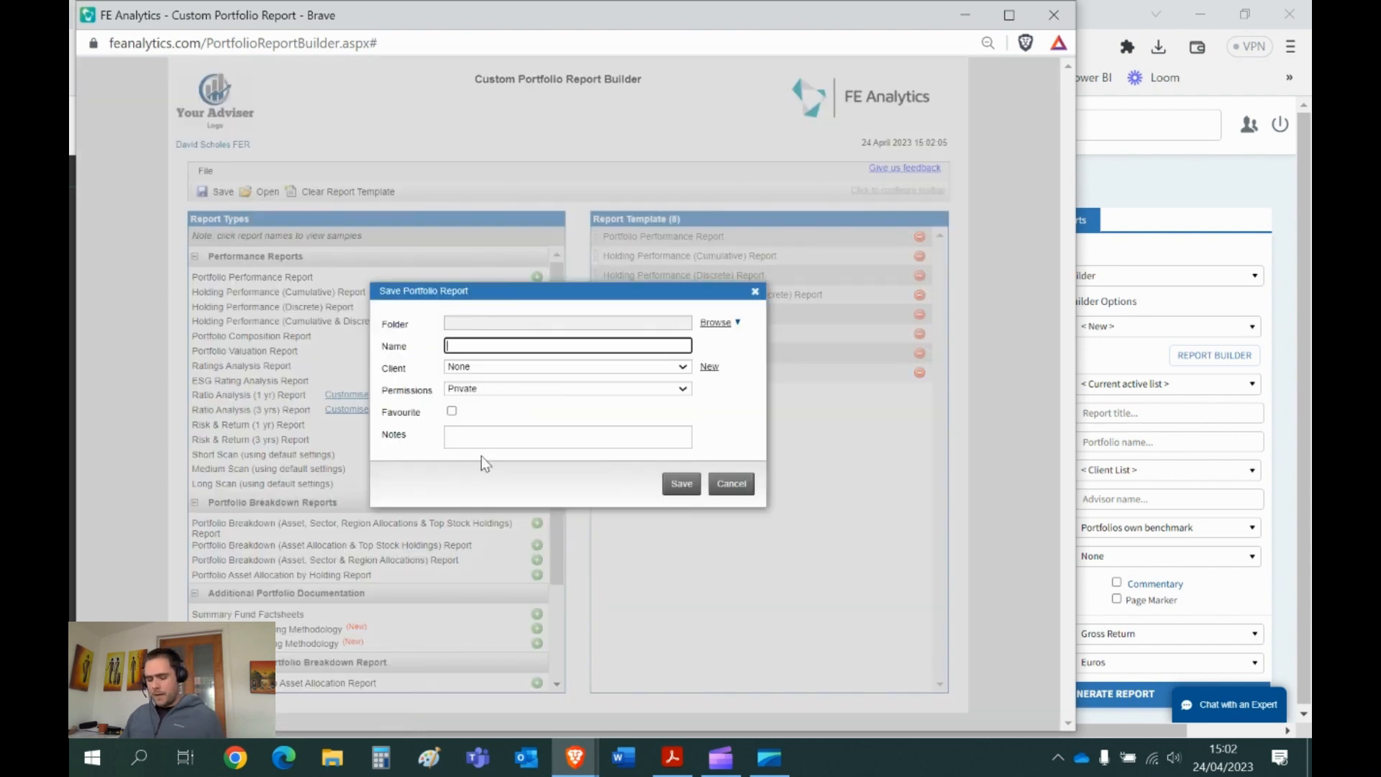
text(GOLD)
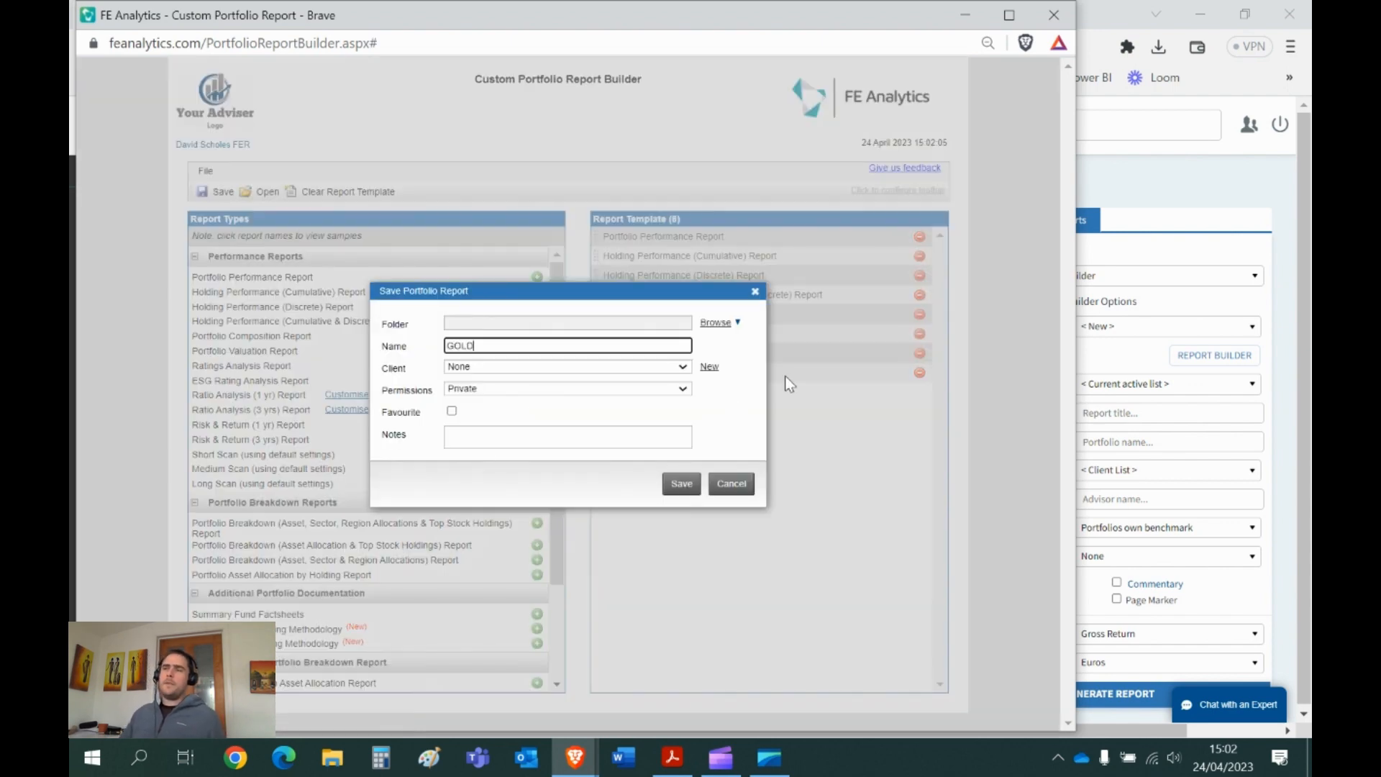
click(1054, 15)
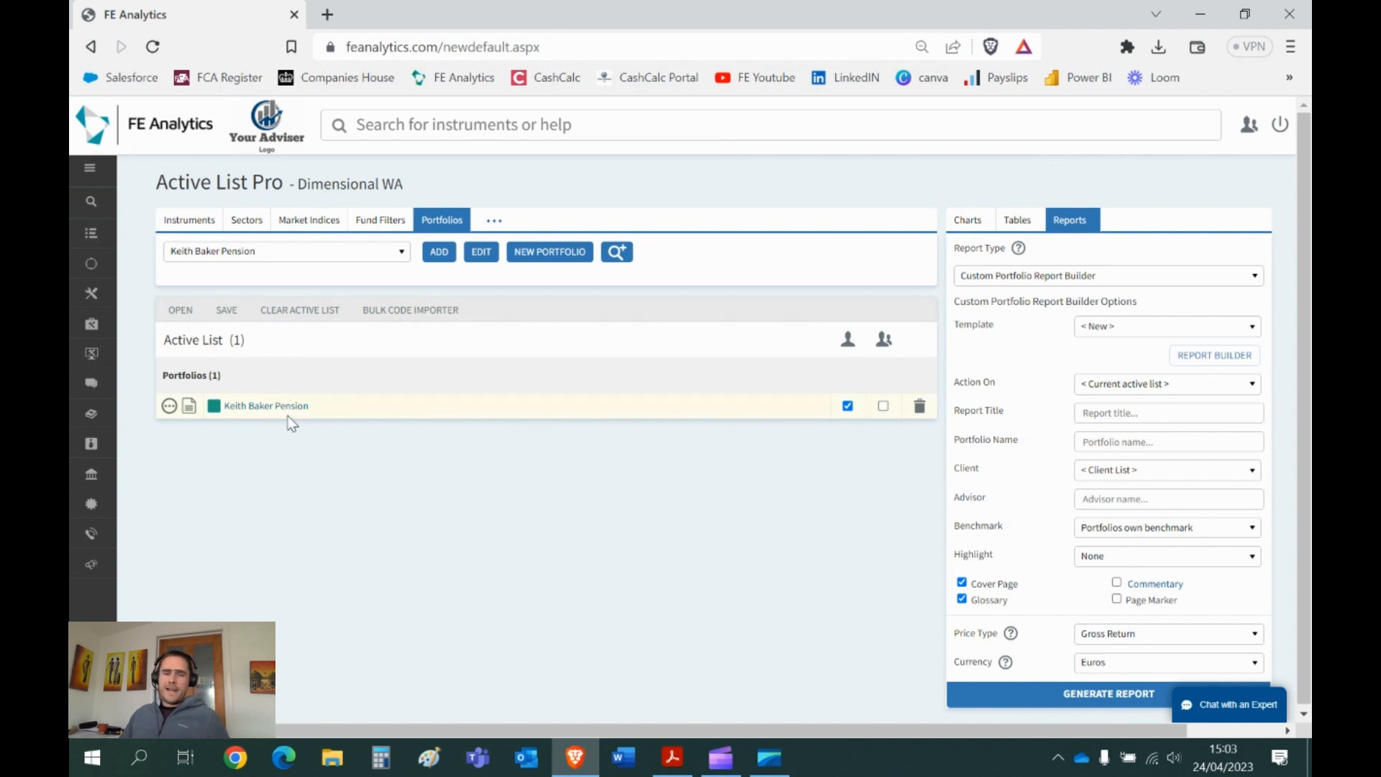
- Select the Gold template for the report
double_click(978, 333)
click(1091, 333)
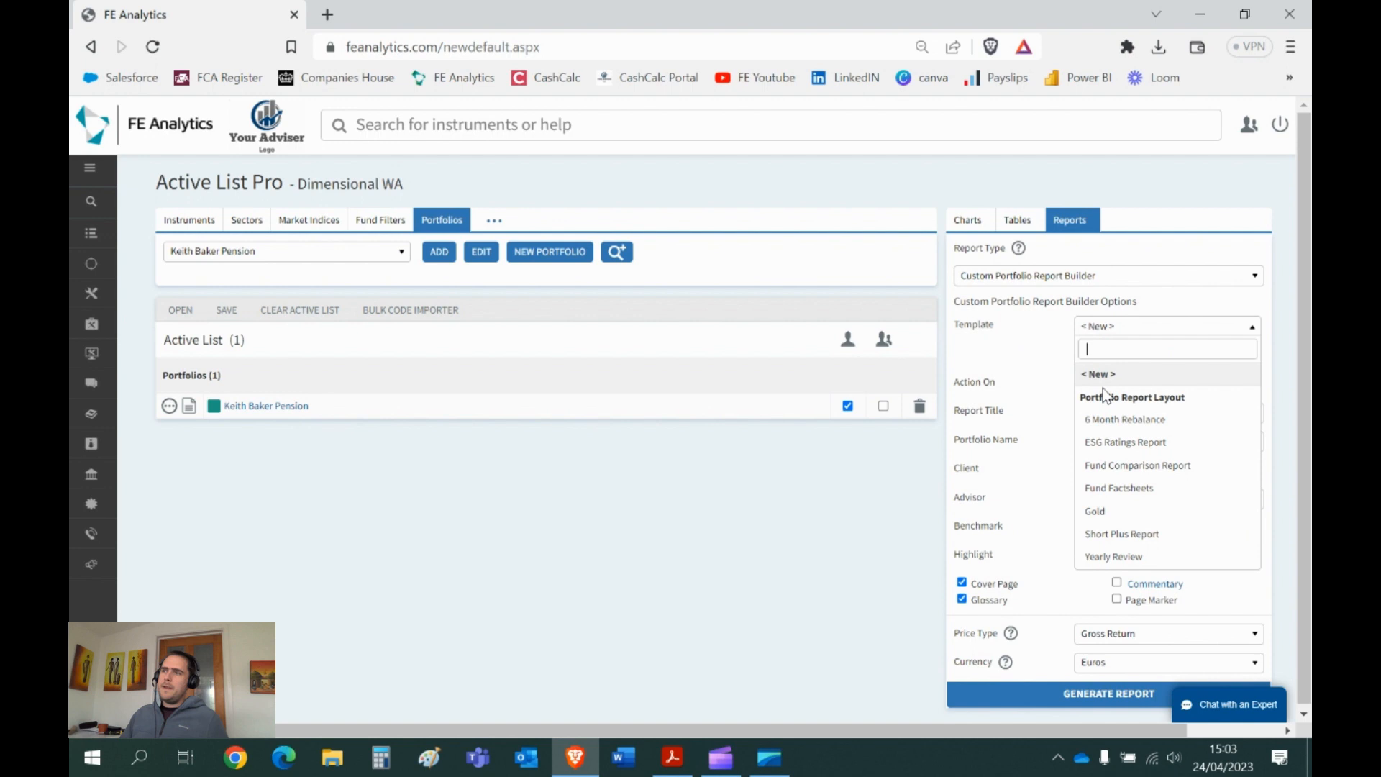
click(1103, 512)
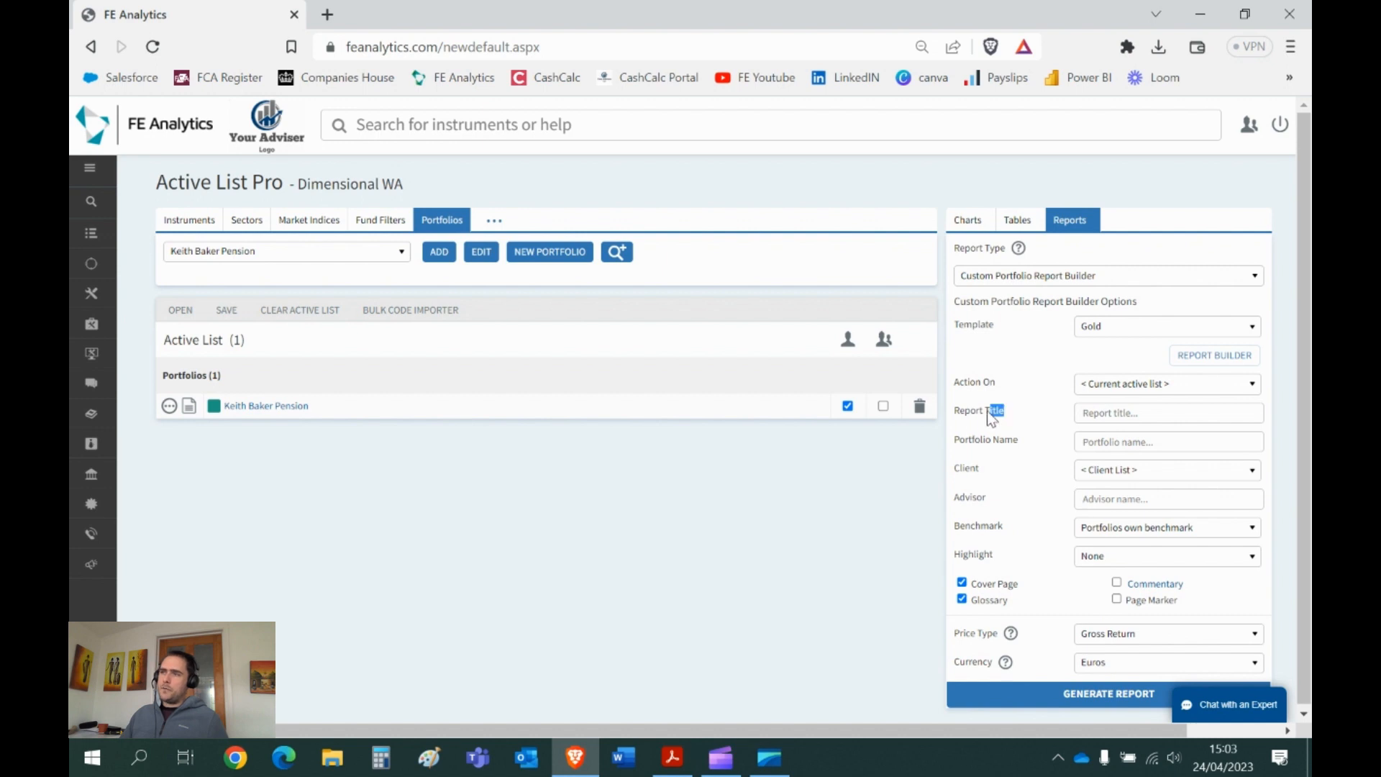
- Enter the client's 'Review 2023' report title and the adviser's name
drag(1003, 415, 954, 407)
click(1109, 415)
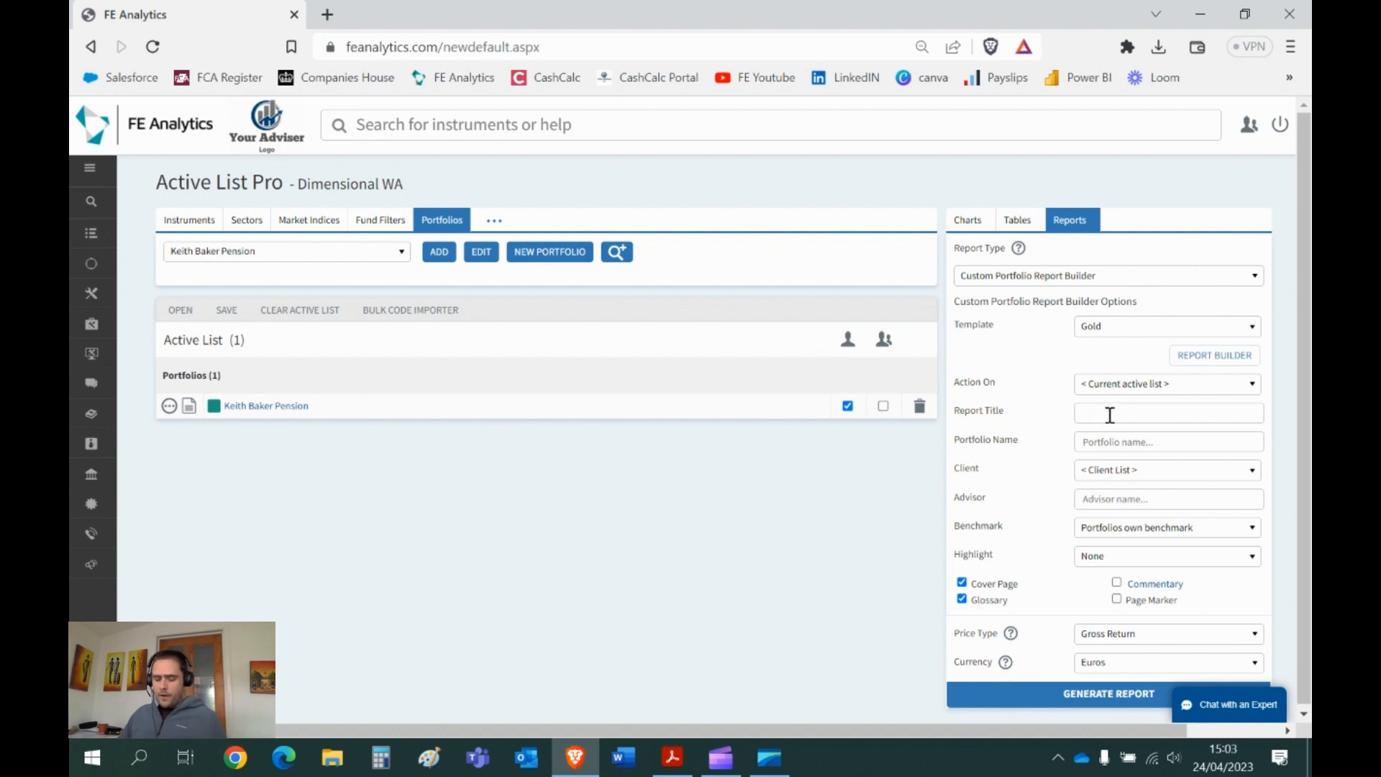
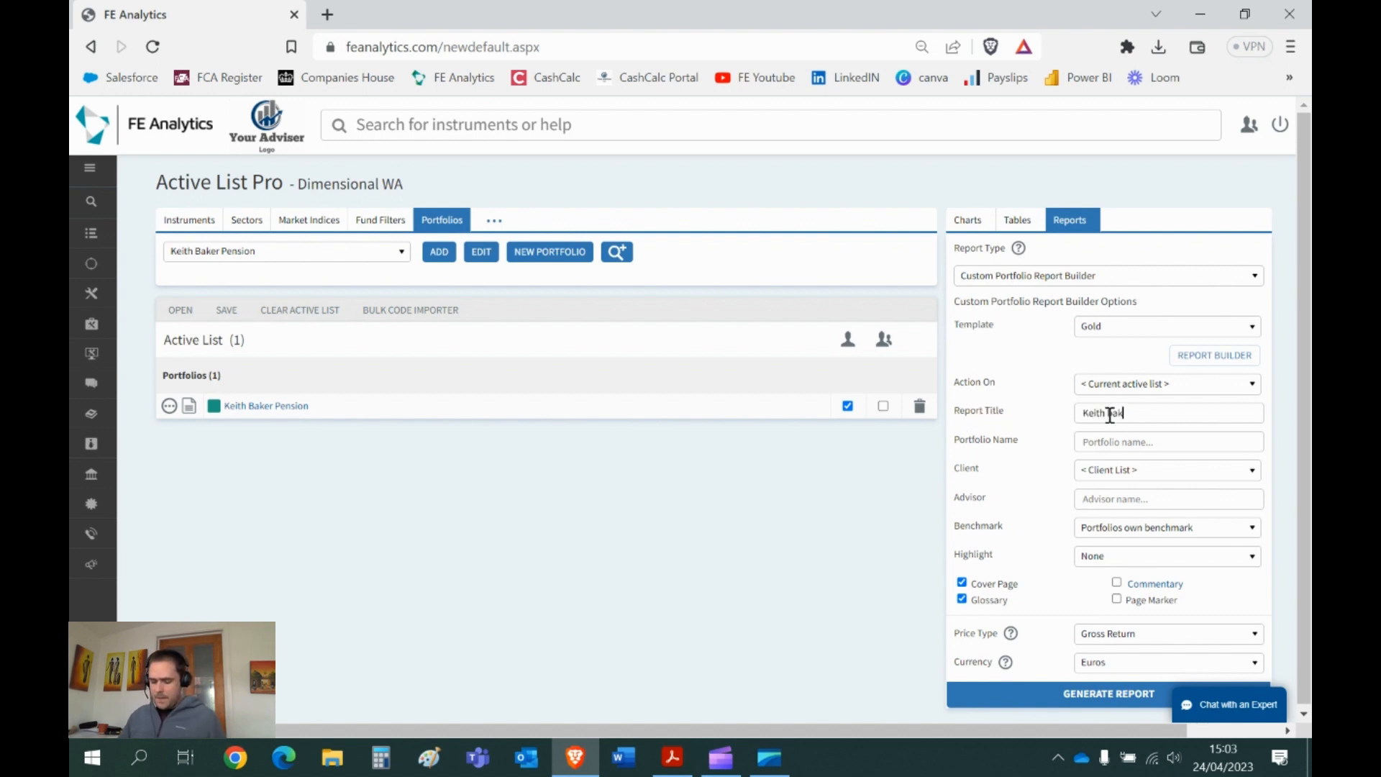
triple_click(1150, 413)
key(ctrl+c)
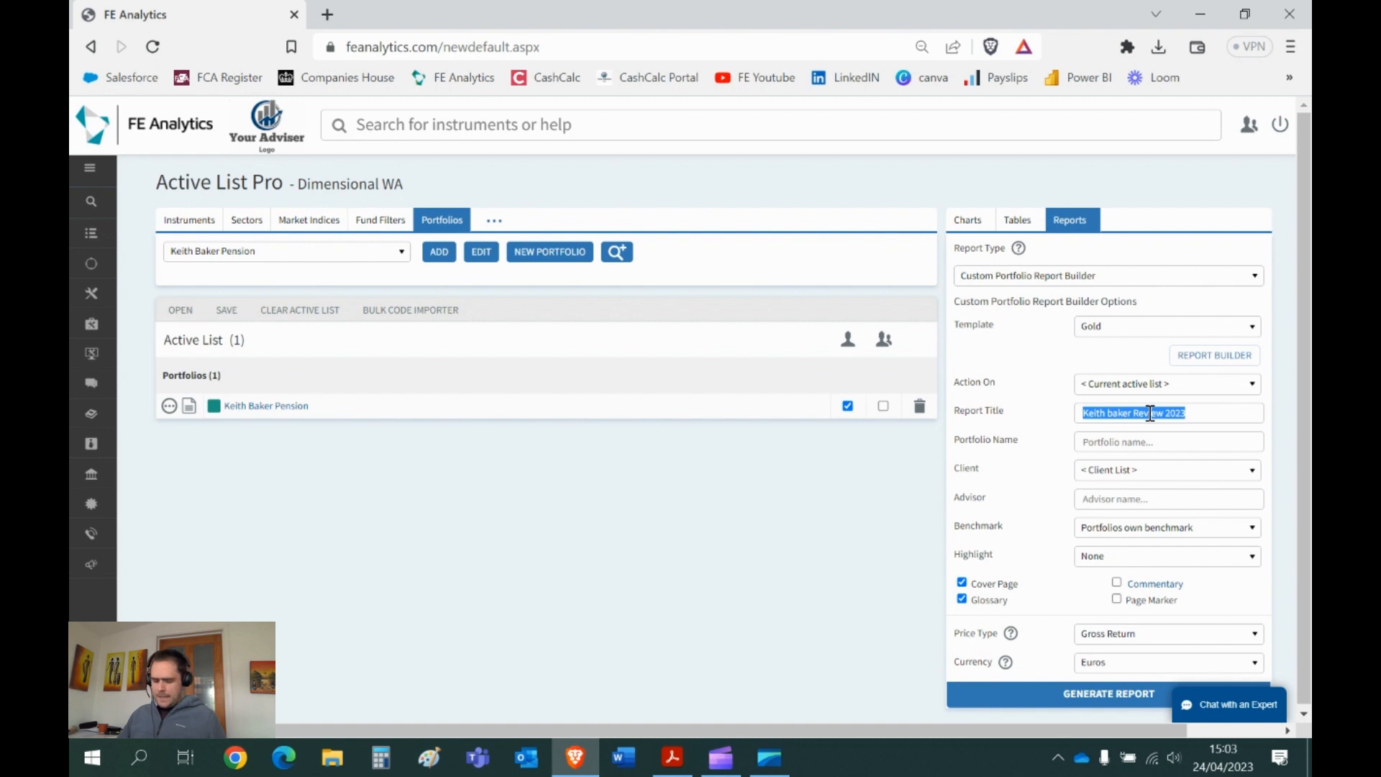
click(1139, 499)
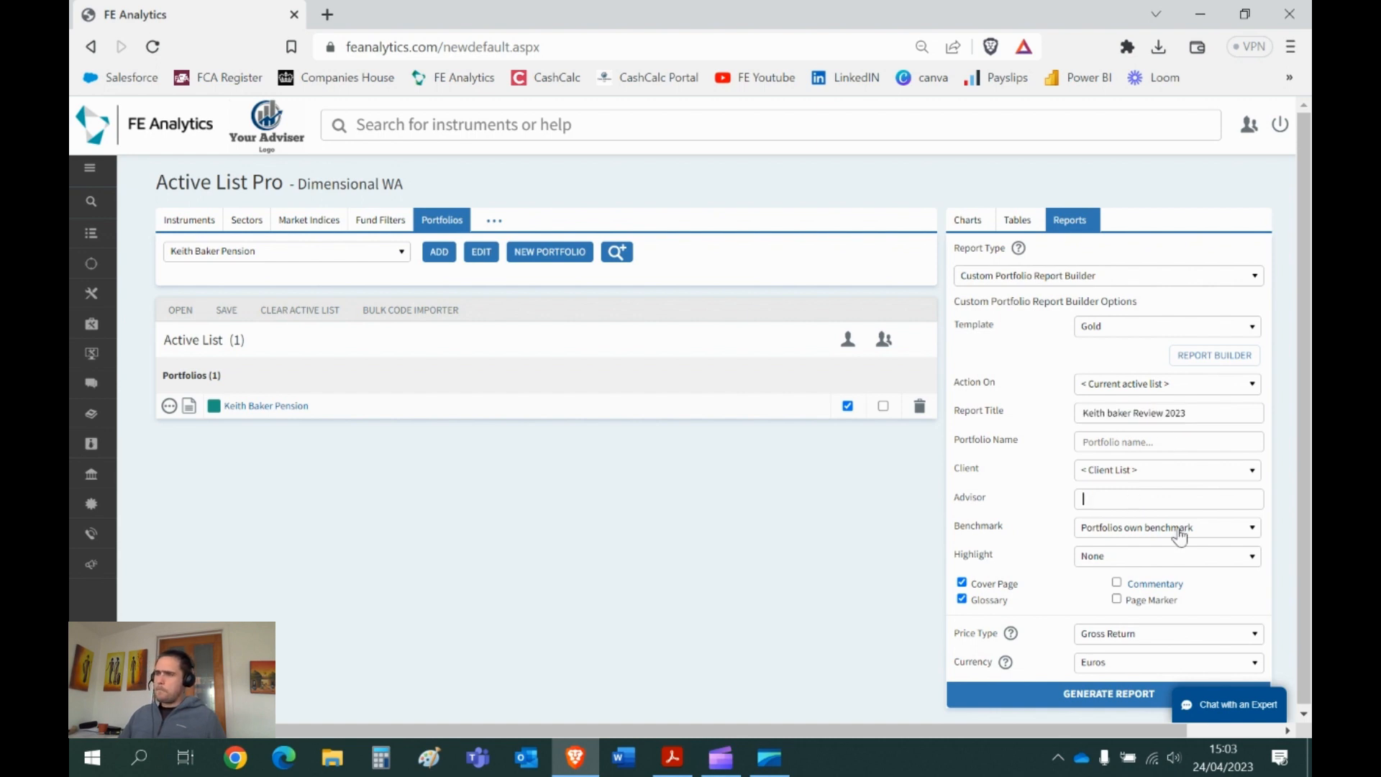
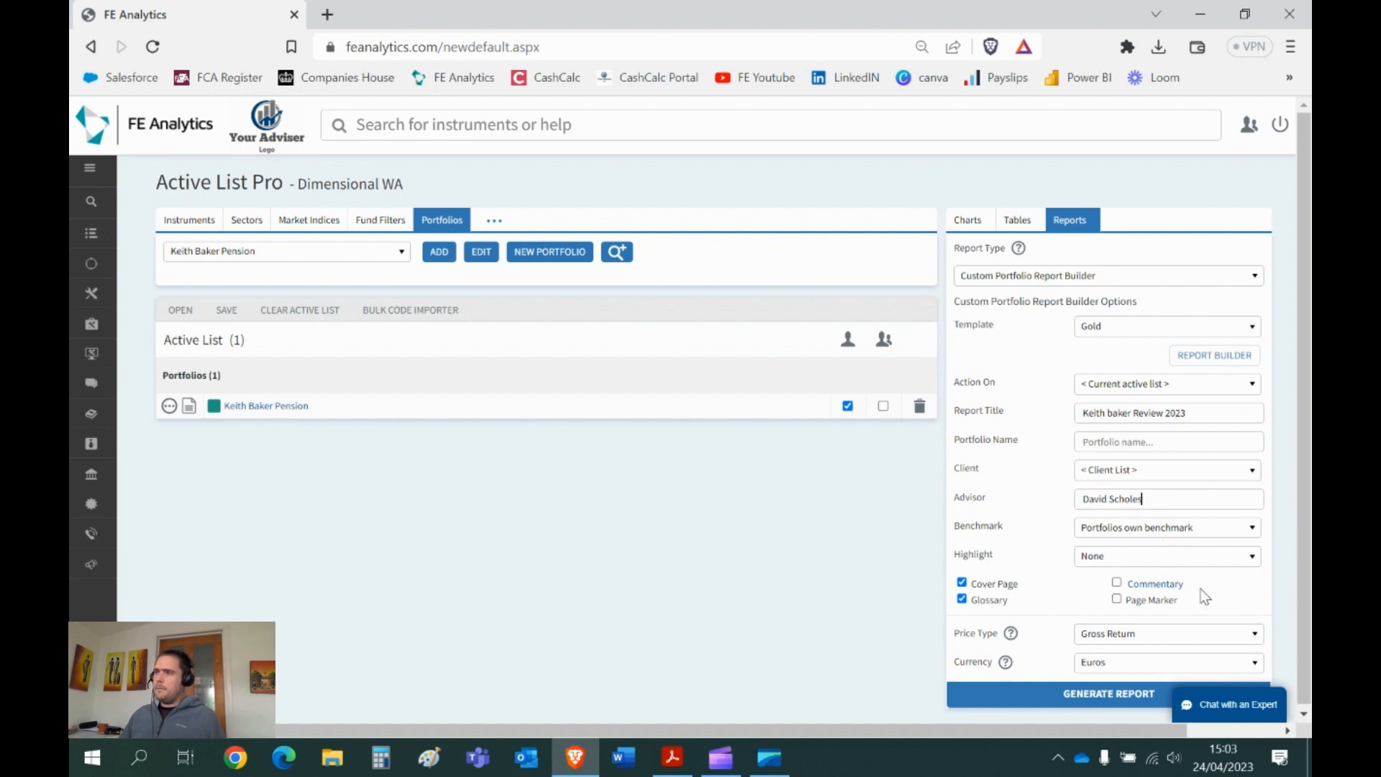
- Enable Commentary and paste the report title into the commentary title
double_click(1171, 584)
click(1116, 582)
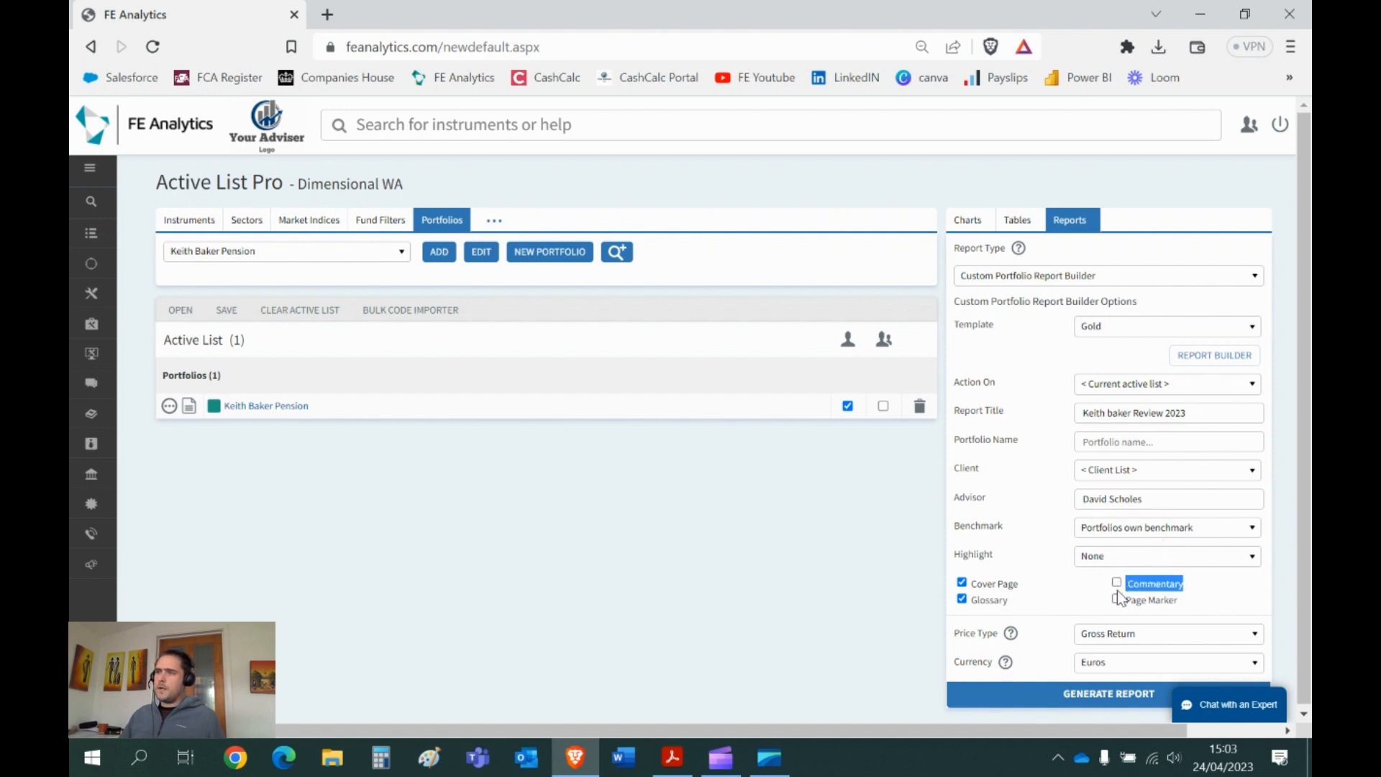
key(ctrl+v)
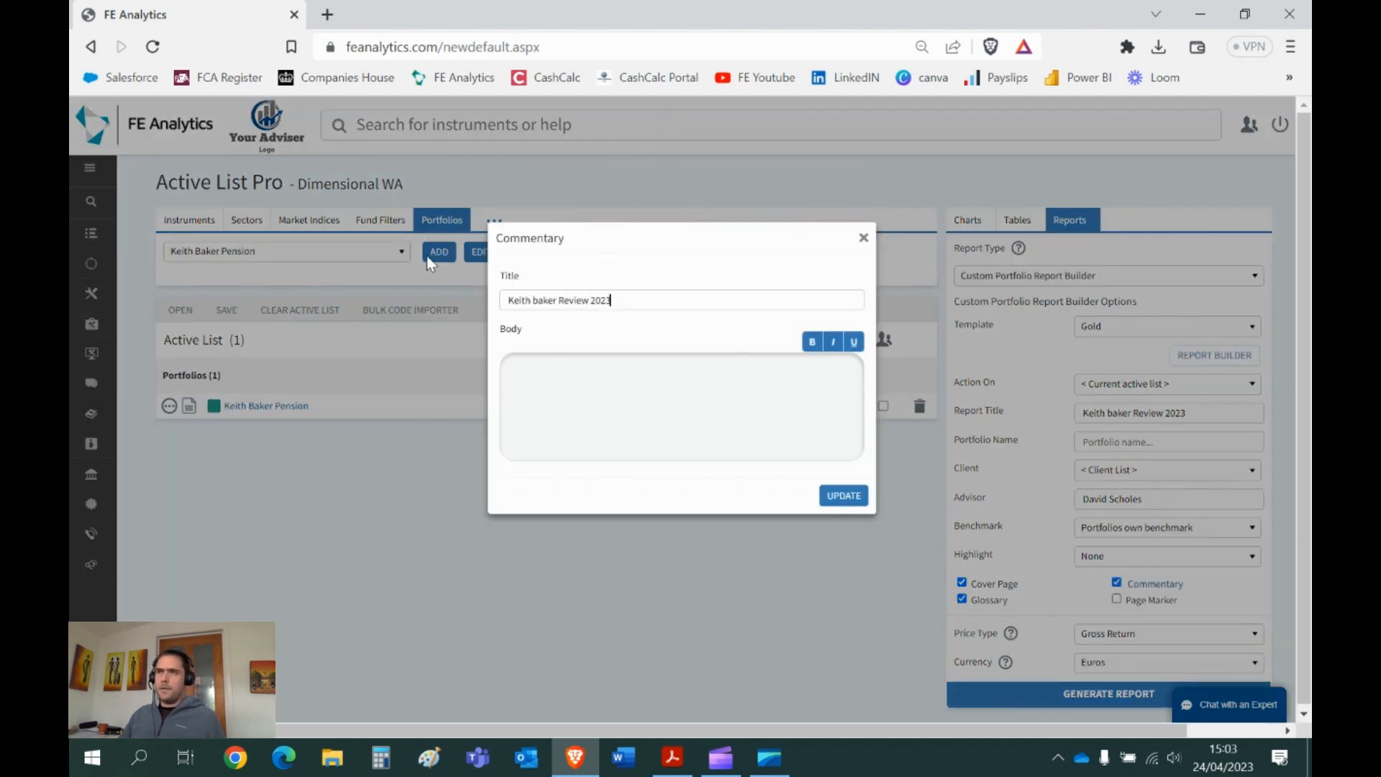
- Write a greeting to the client plus two placeholder lines in the commentary body, then close it
click(577, 364)
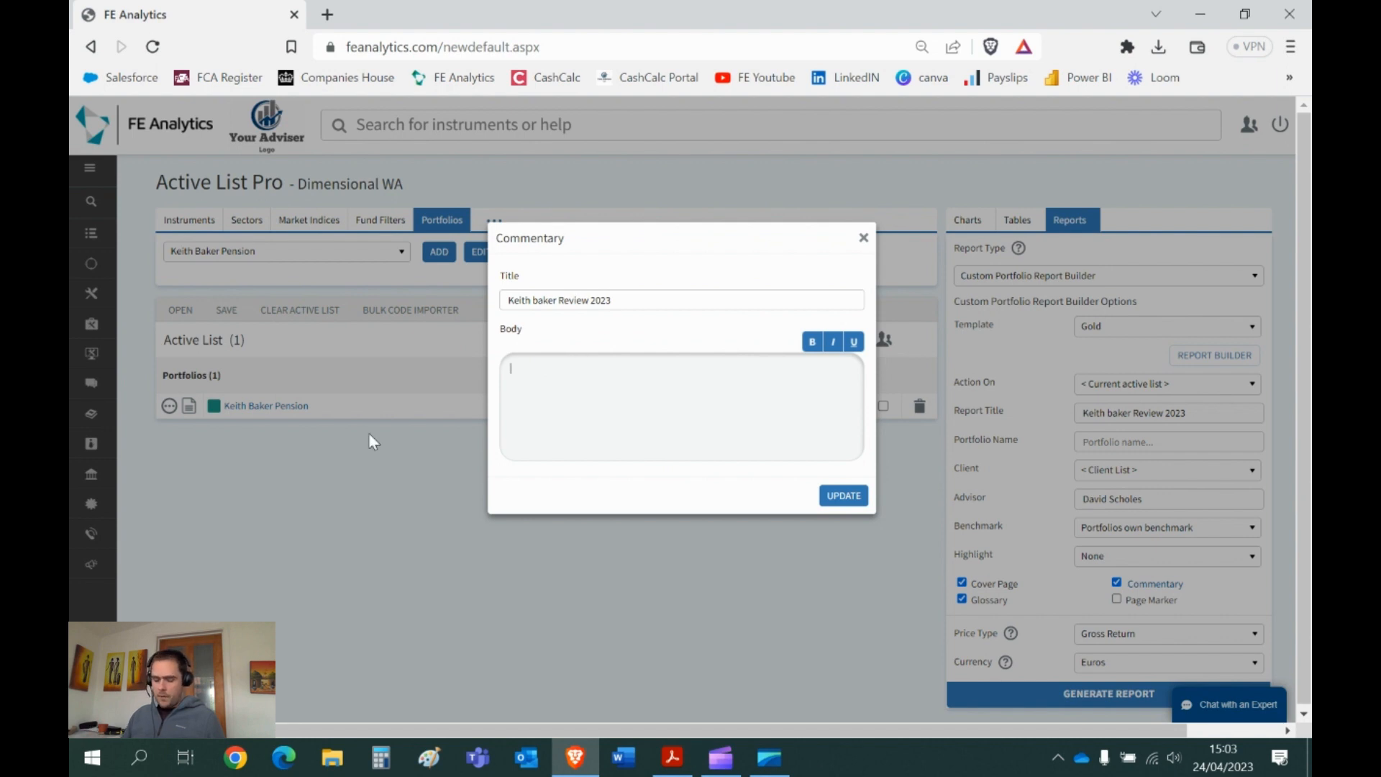
text(Dear keith)
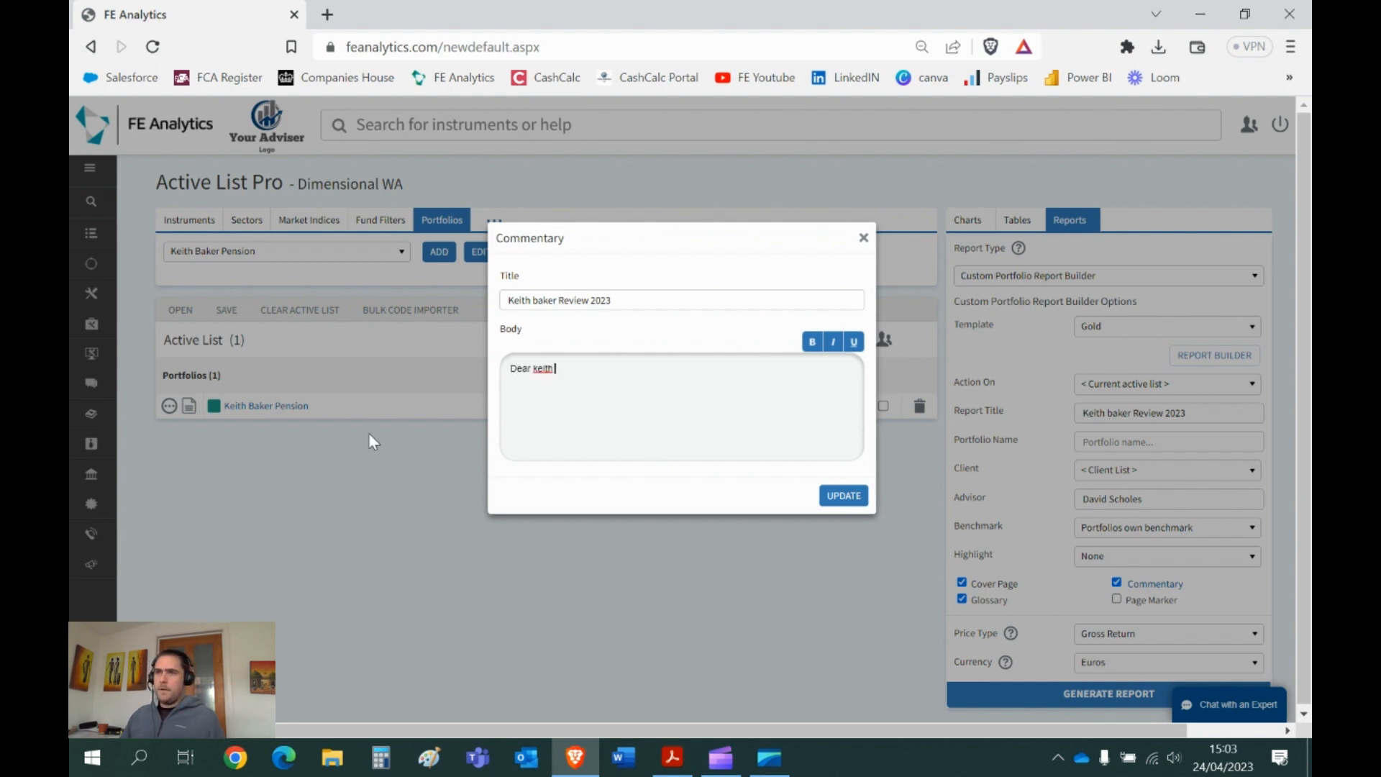
key(Return)
text(wfnvlienvinvelvnelvnevnelv)
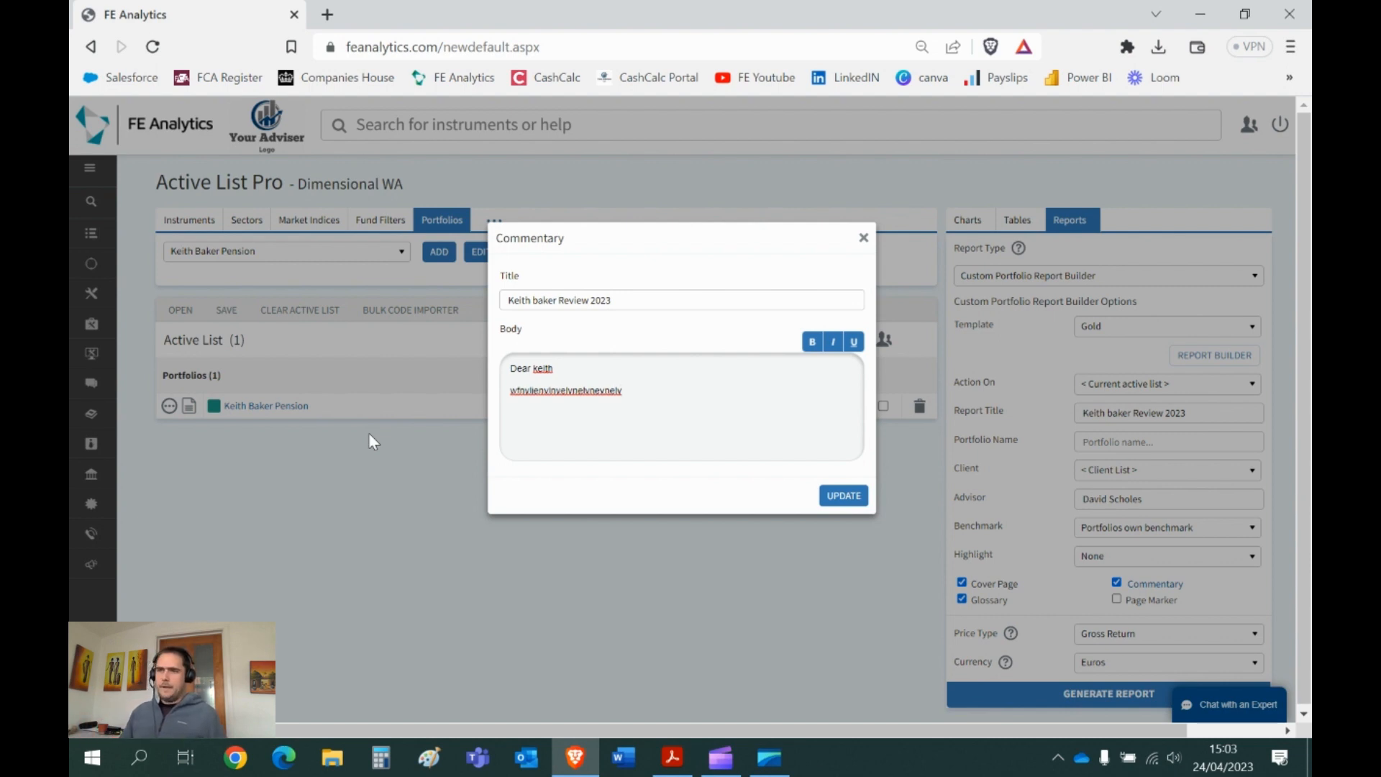
key(Return)
text(nefvne)
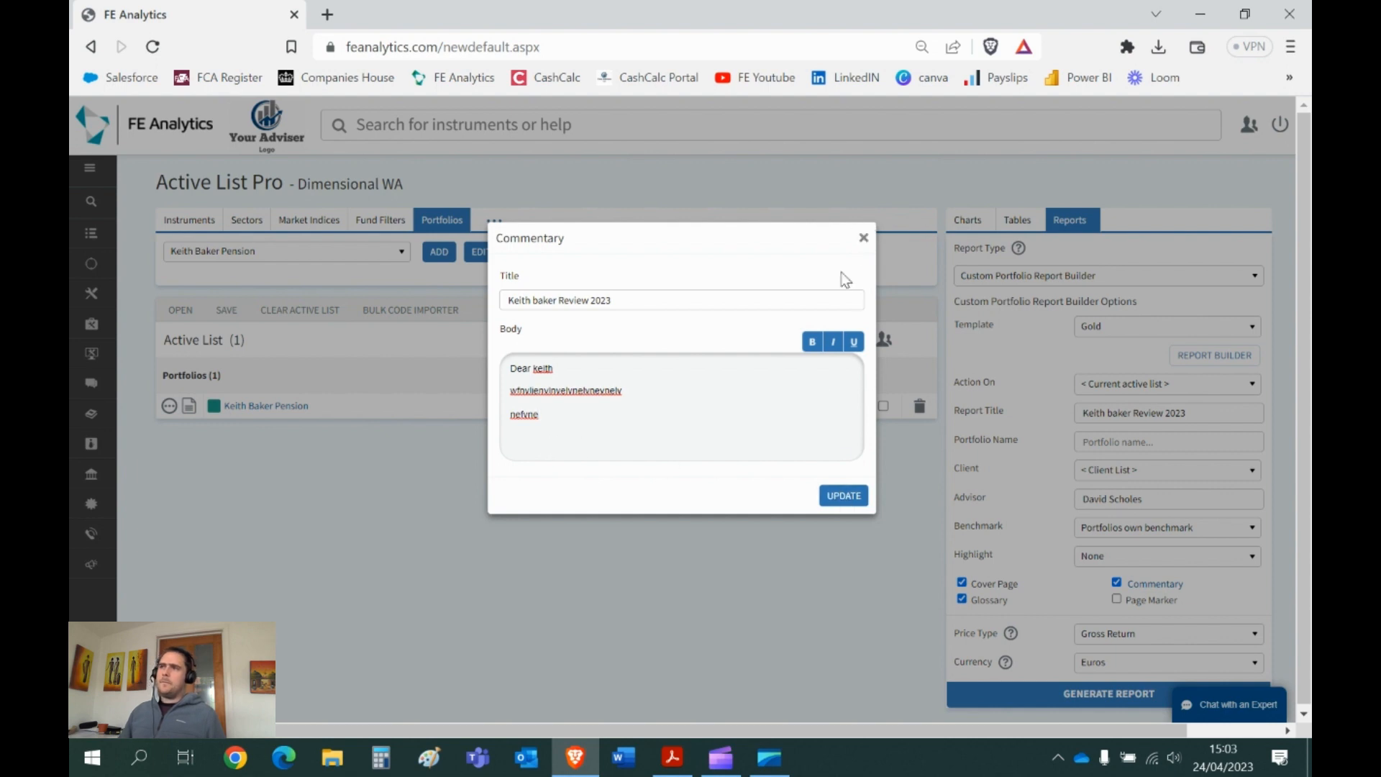
click(865, 237)
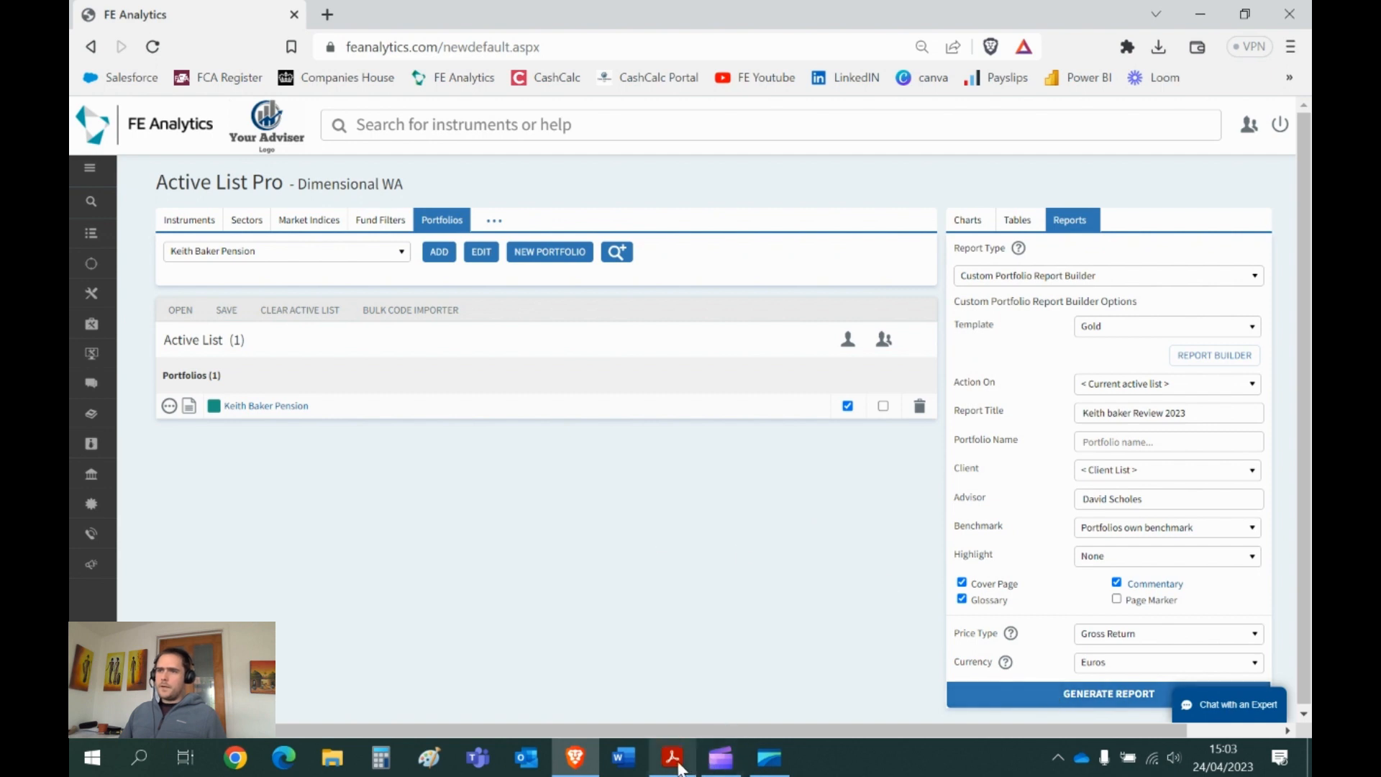
- Switch to the CPRB Yearly Review PDF and zoom to fit the cover page
mouse_move(671, 758)
click(668, 687)
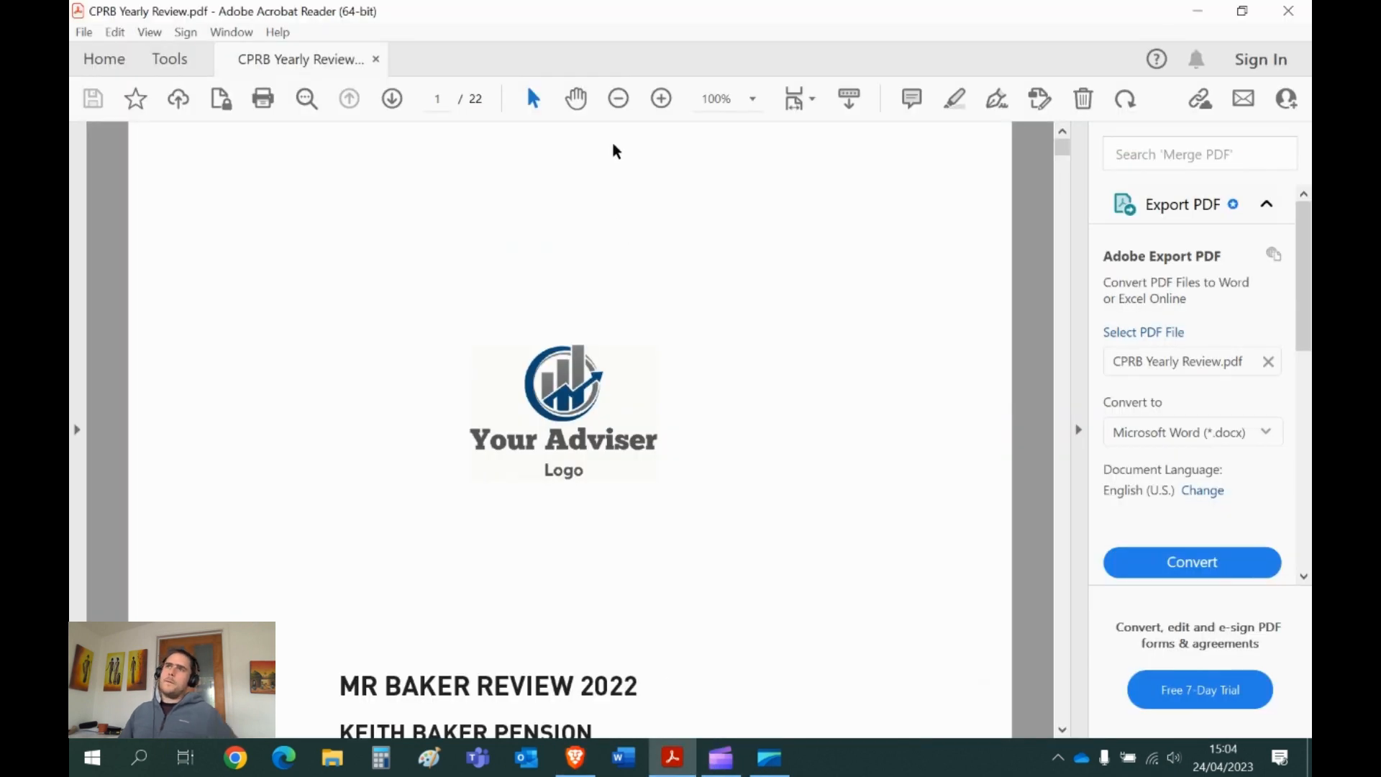
click(620, 105)
click(620, 103)
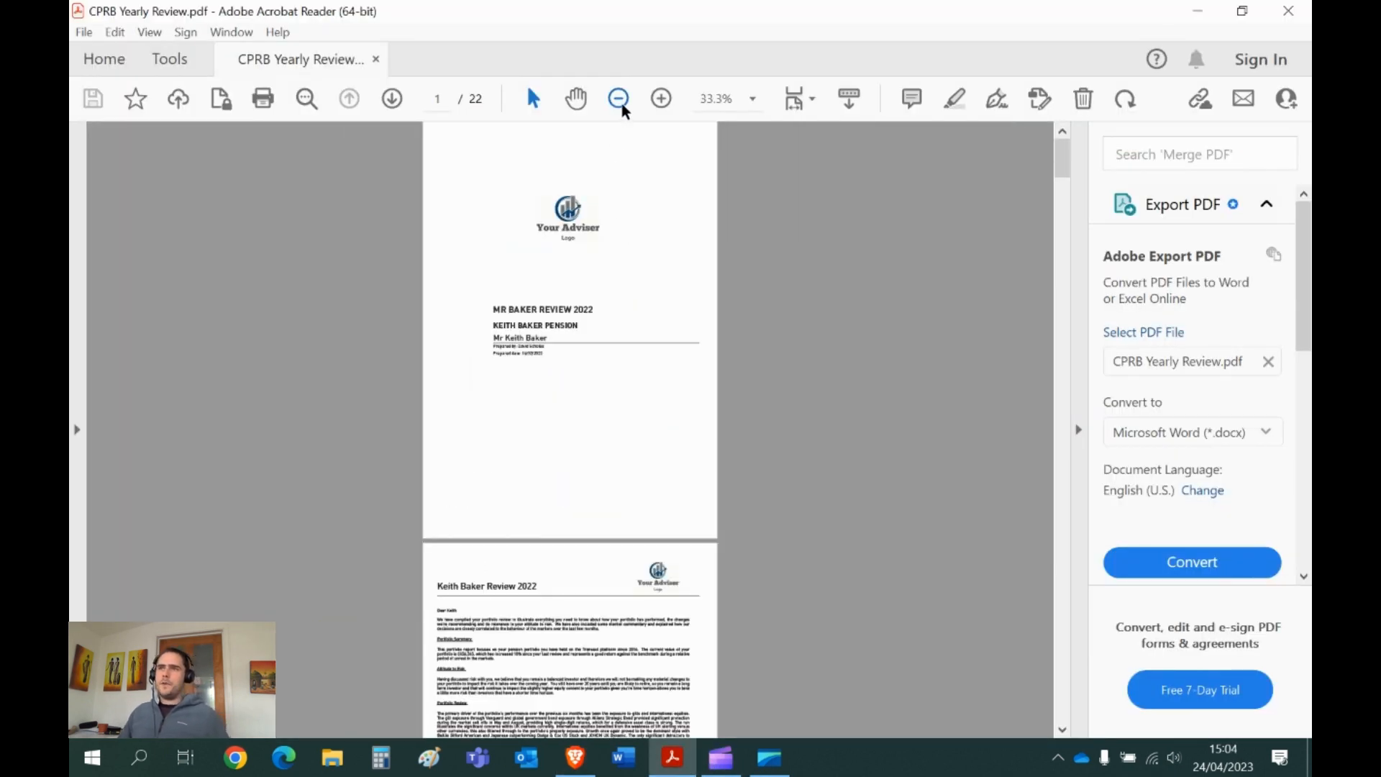
click(661, 102)
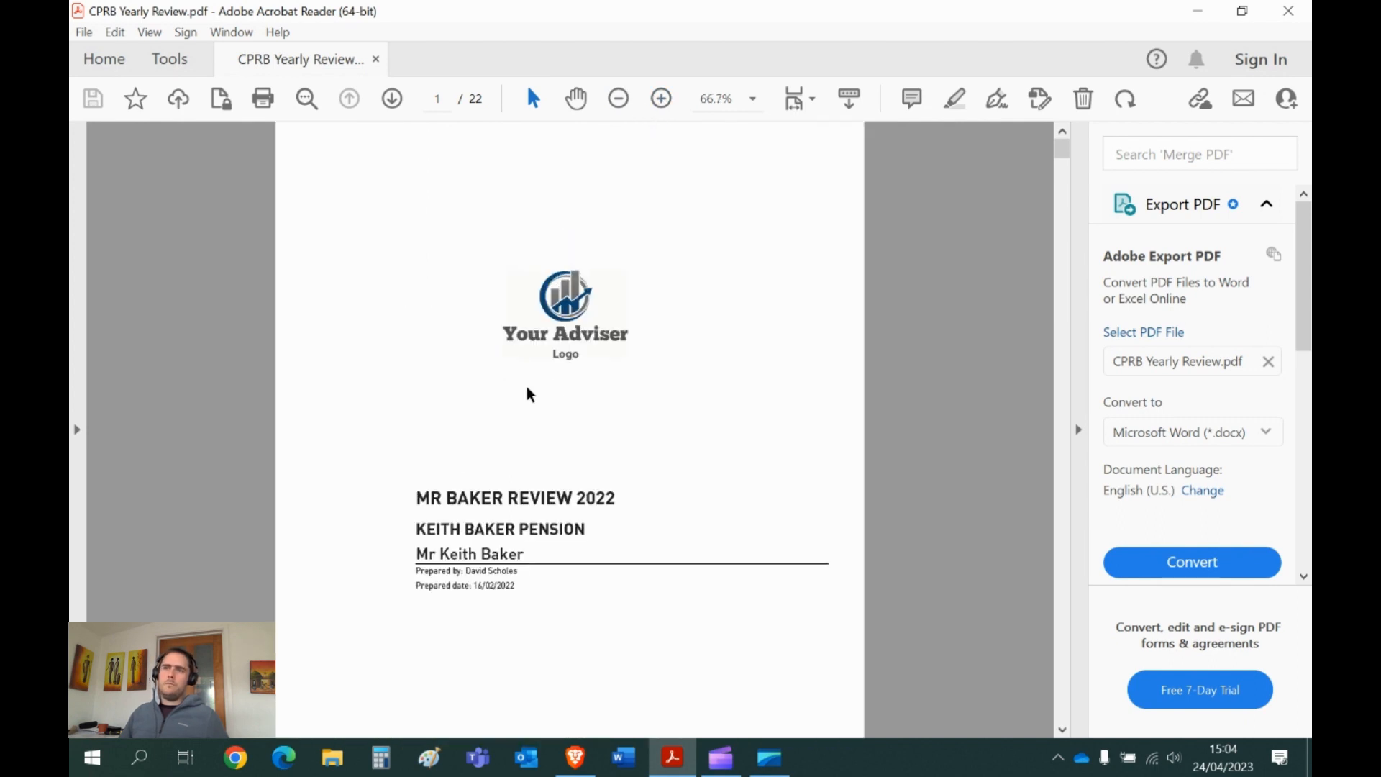
click(618, 99)
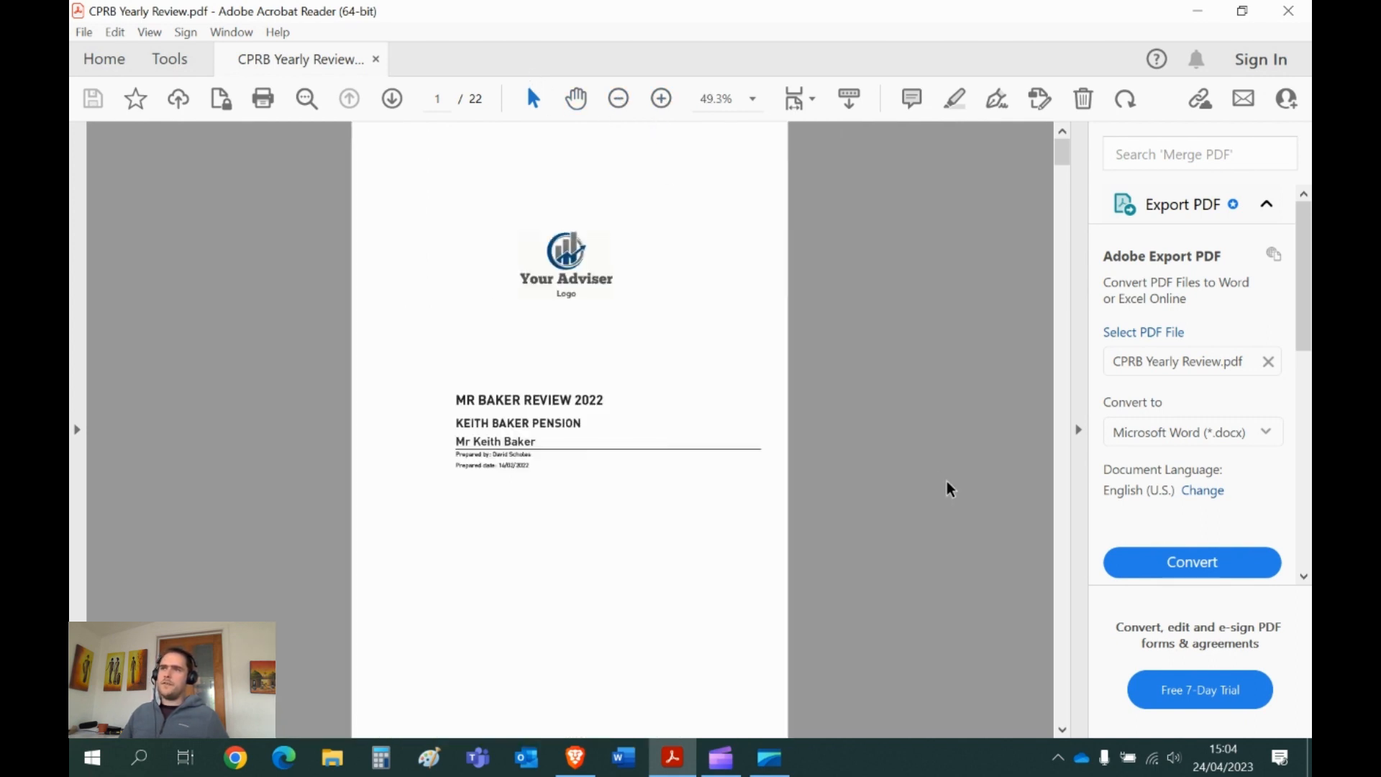
- Page through the review from the letter and performance pages to the final glossary page 22
click(392, 101)
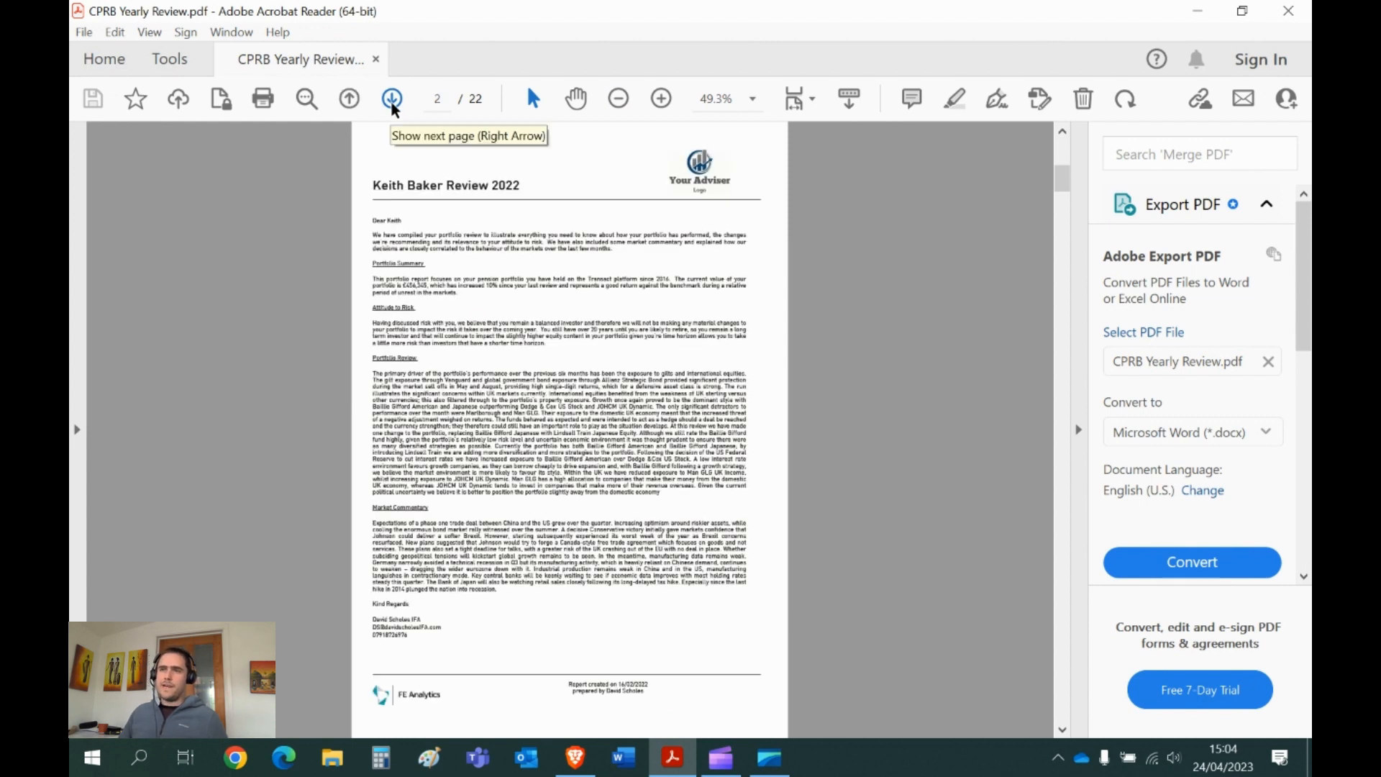
click(392, 101)
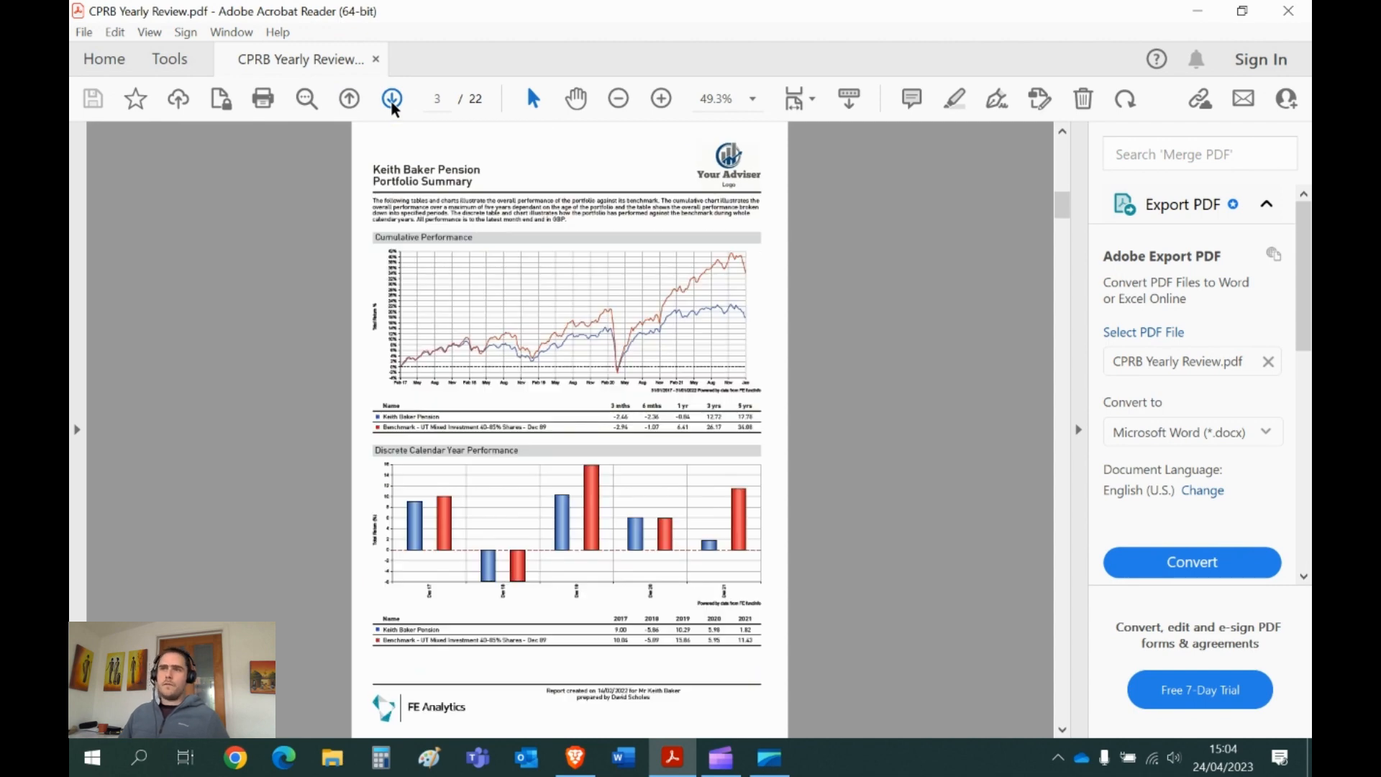
click(392, 100)
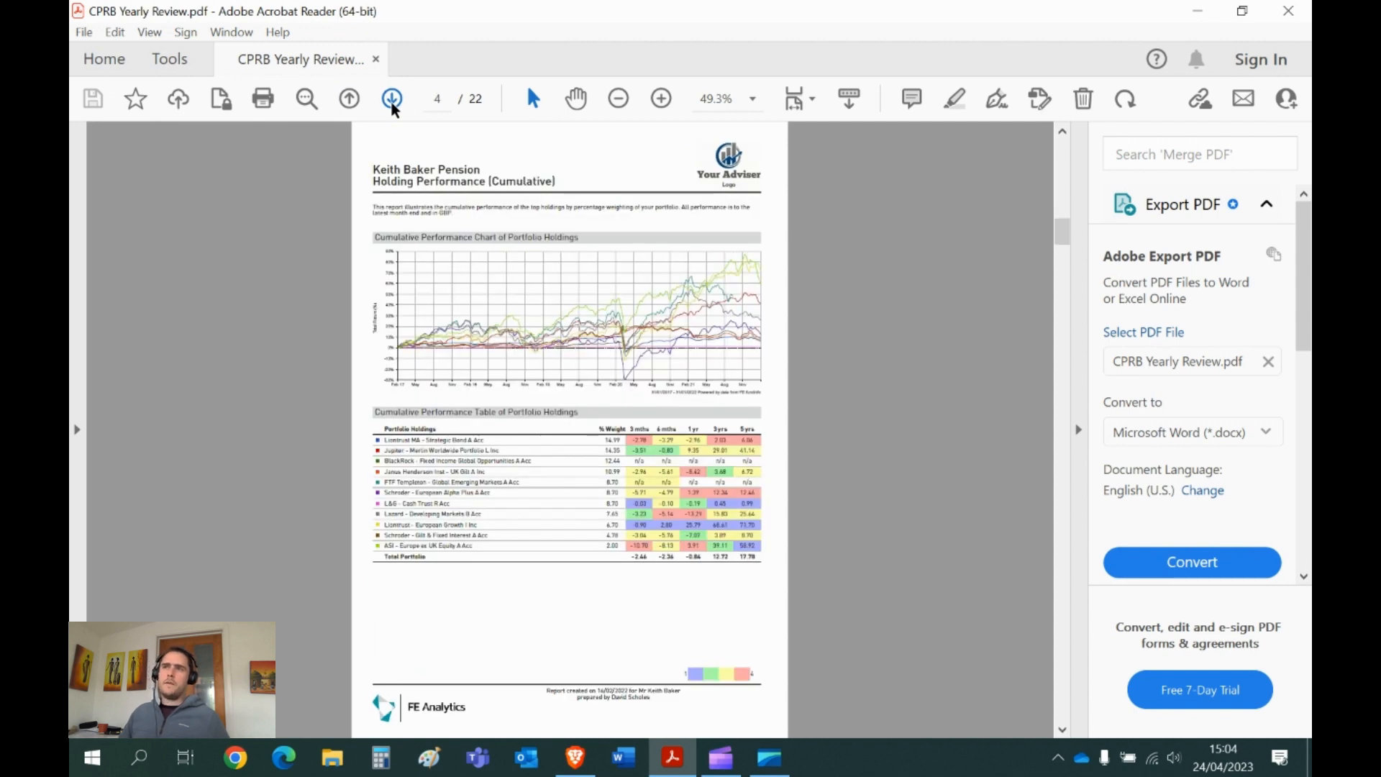
click(392, 100)
click(392, 101)
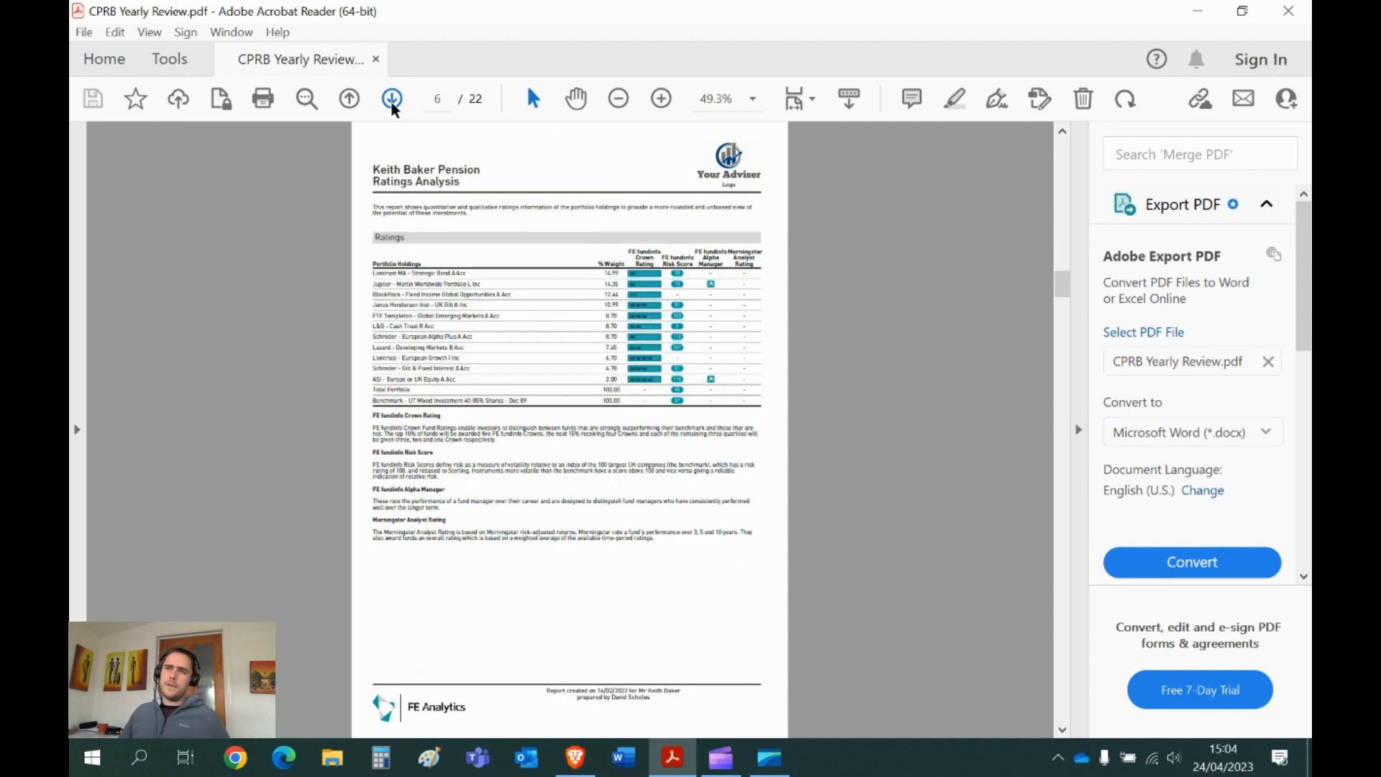
click(392, 100)
click(392, 101)
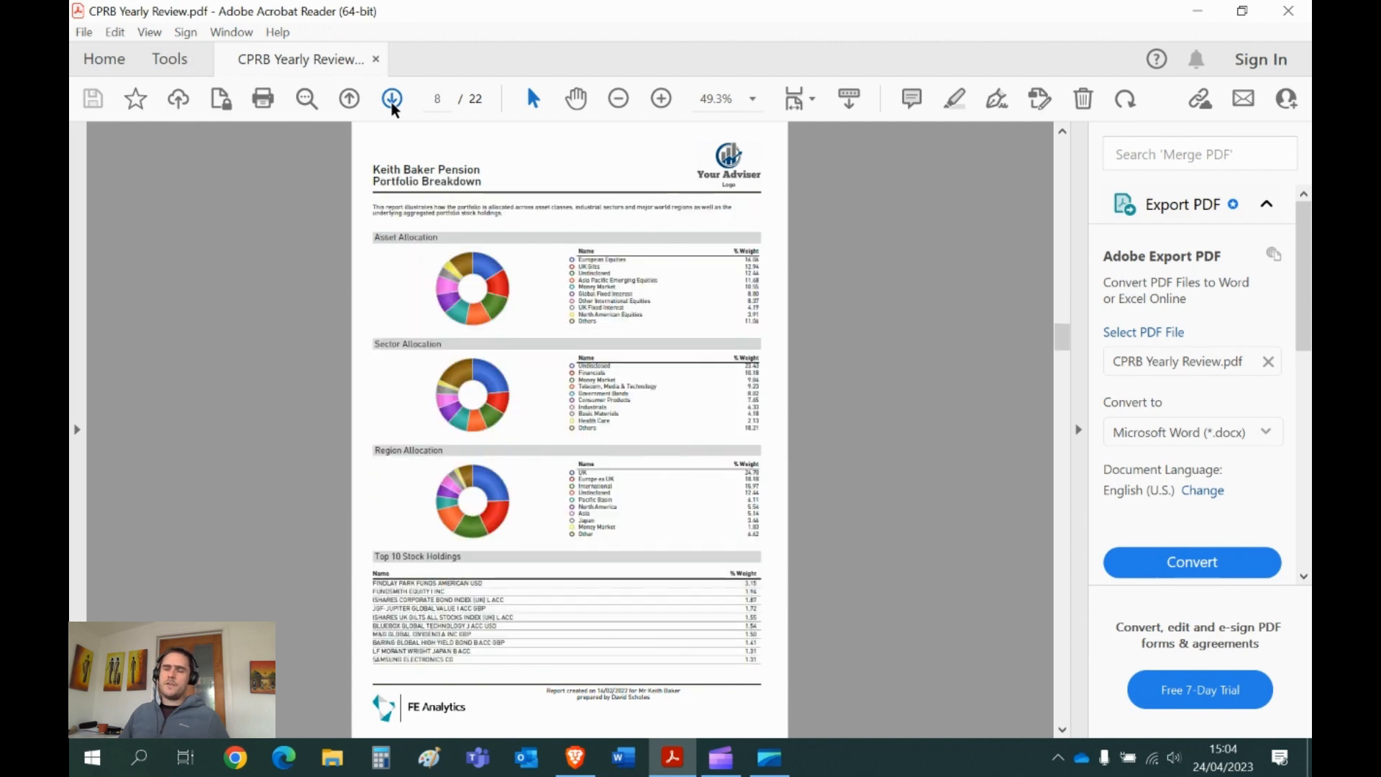
click(392, 101)
click(392, 101)
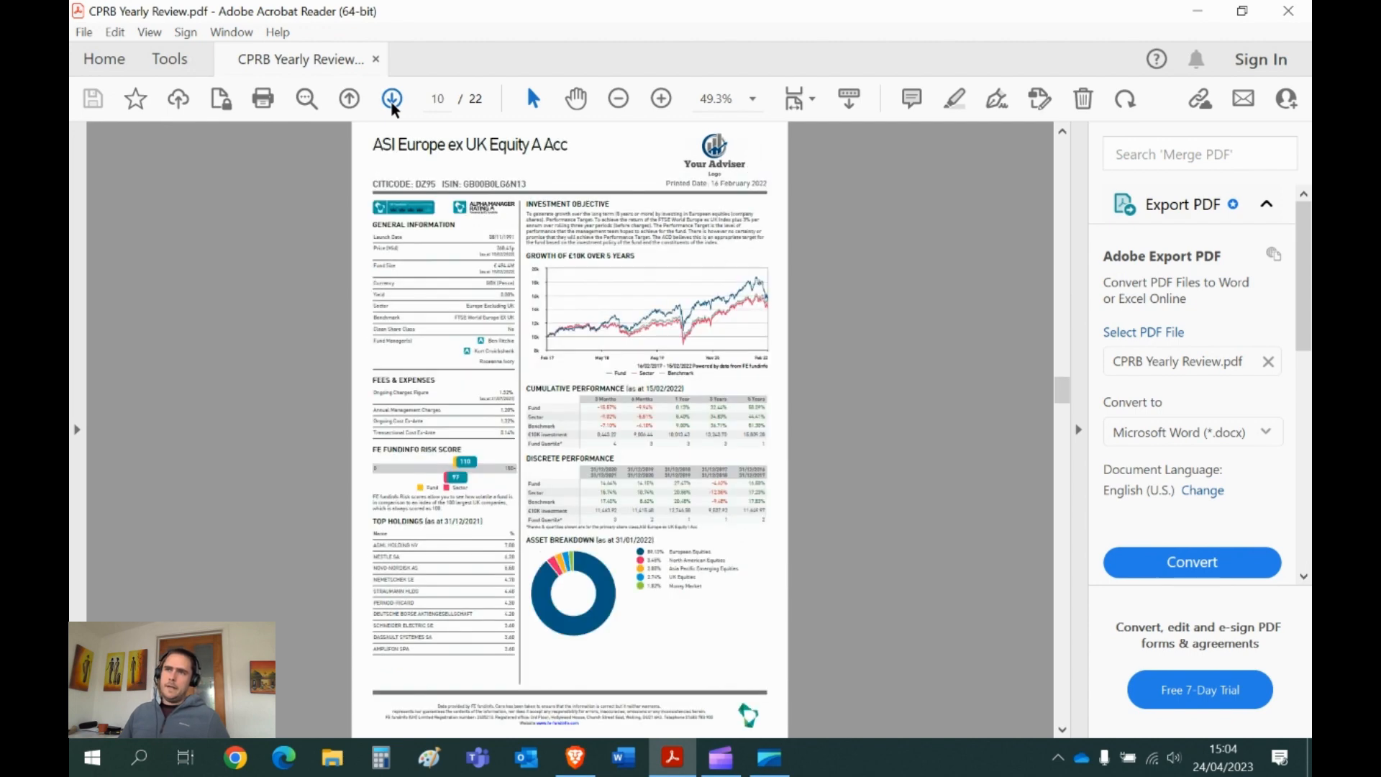
click(392, 101)
click(392, 100)
click(392, 101)
click(392, 100)
click(392, 100)
click(392, 100)
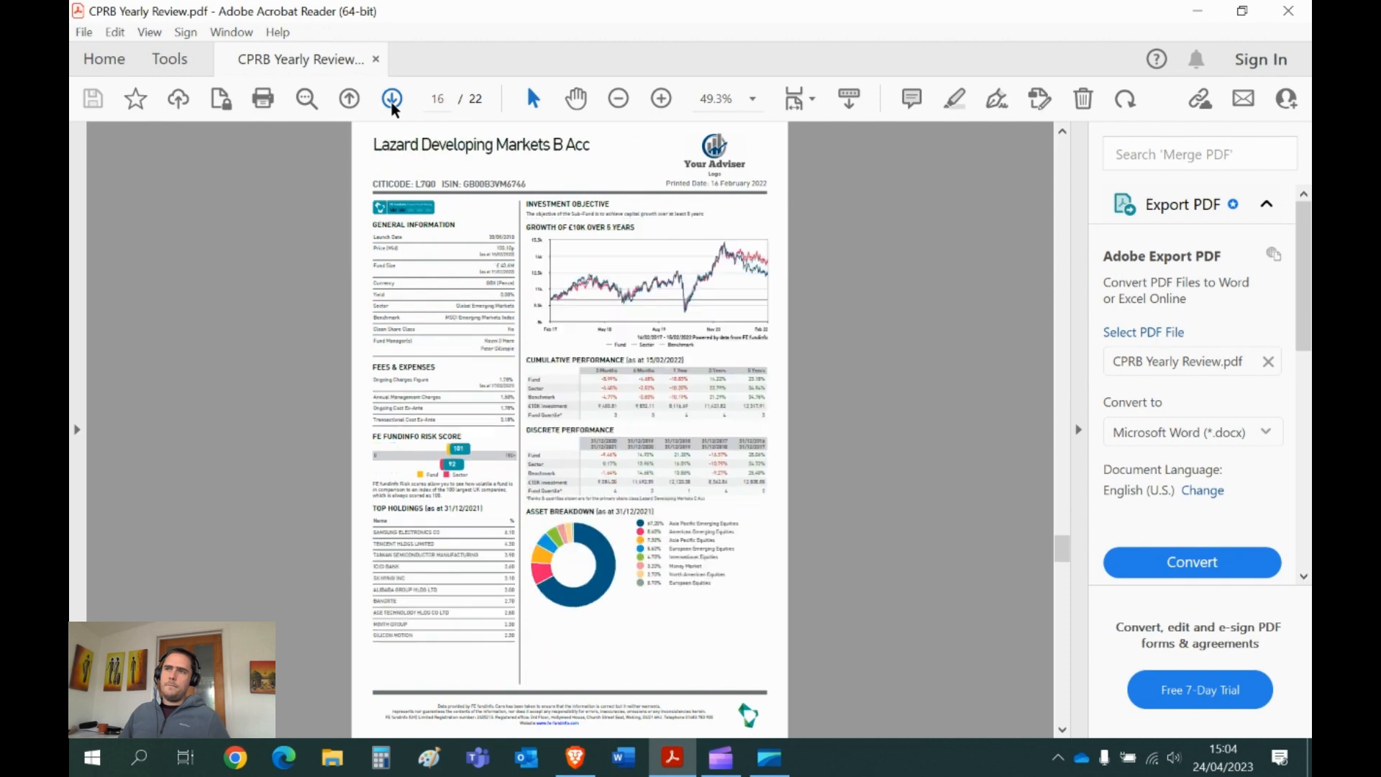
click(392, 100)
click(392, 101)
click(392, 101)
click(392, 101)
click(392, 101)
click(392, 101)
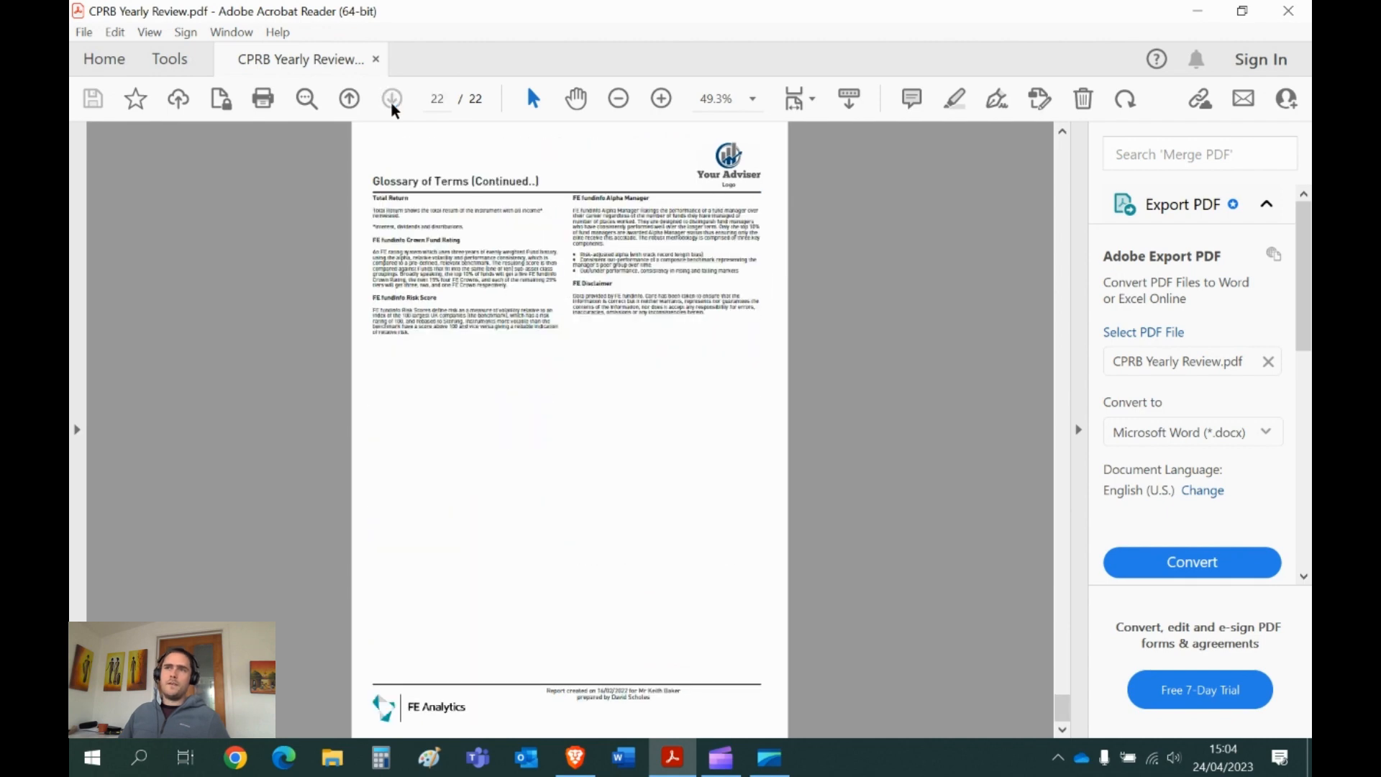
- Step back to the first Glossary of Terms page, scroll up, and minimise Acrobat
click(353, 100)
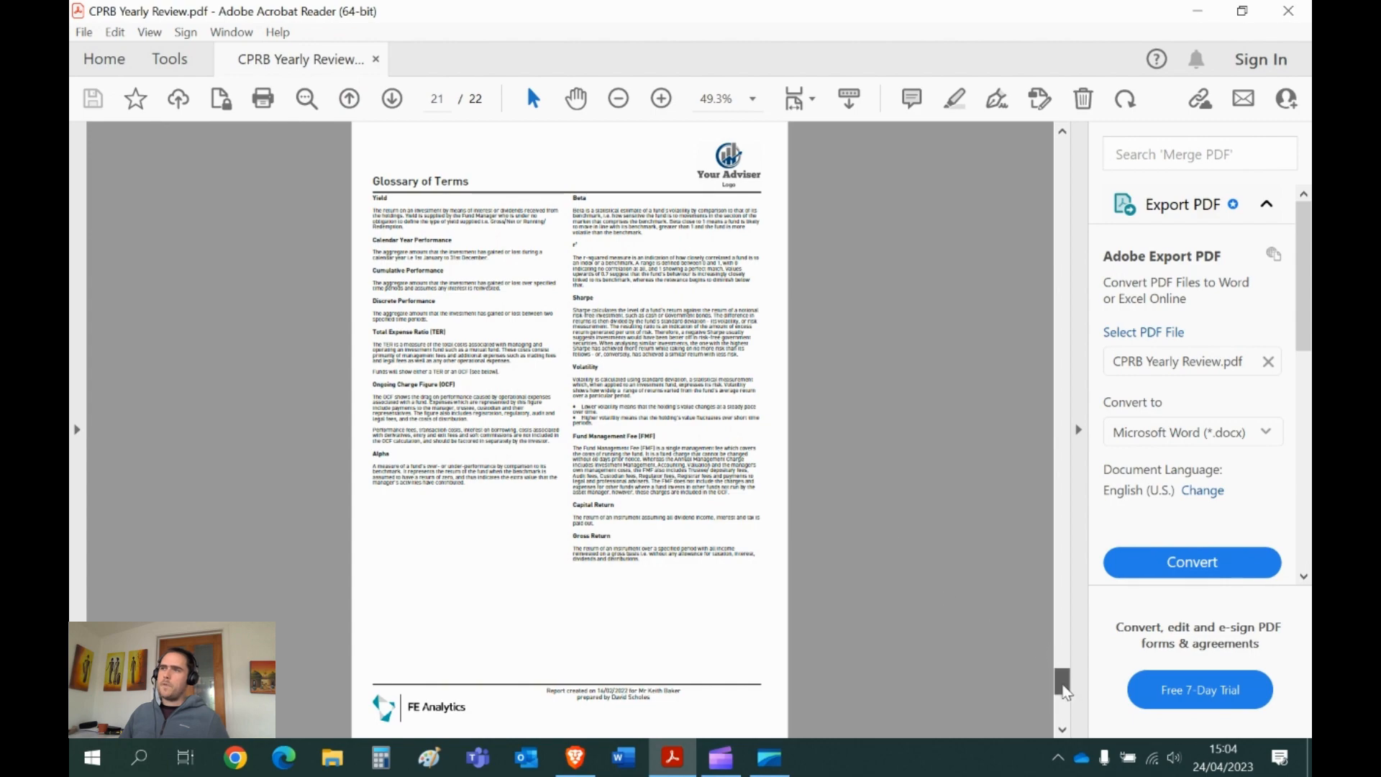
drag(1061, 680, 1062, 144)
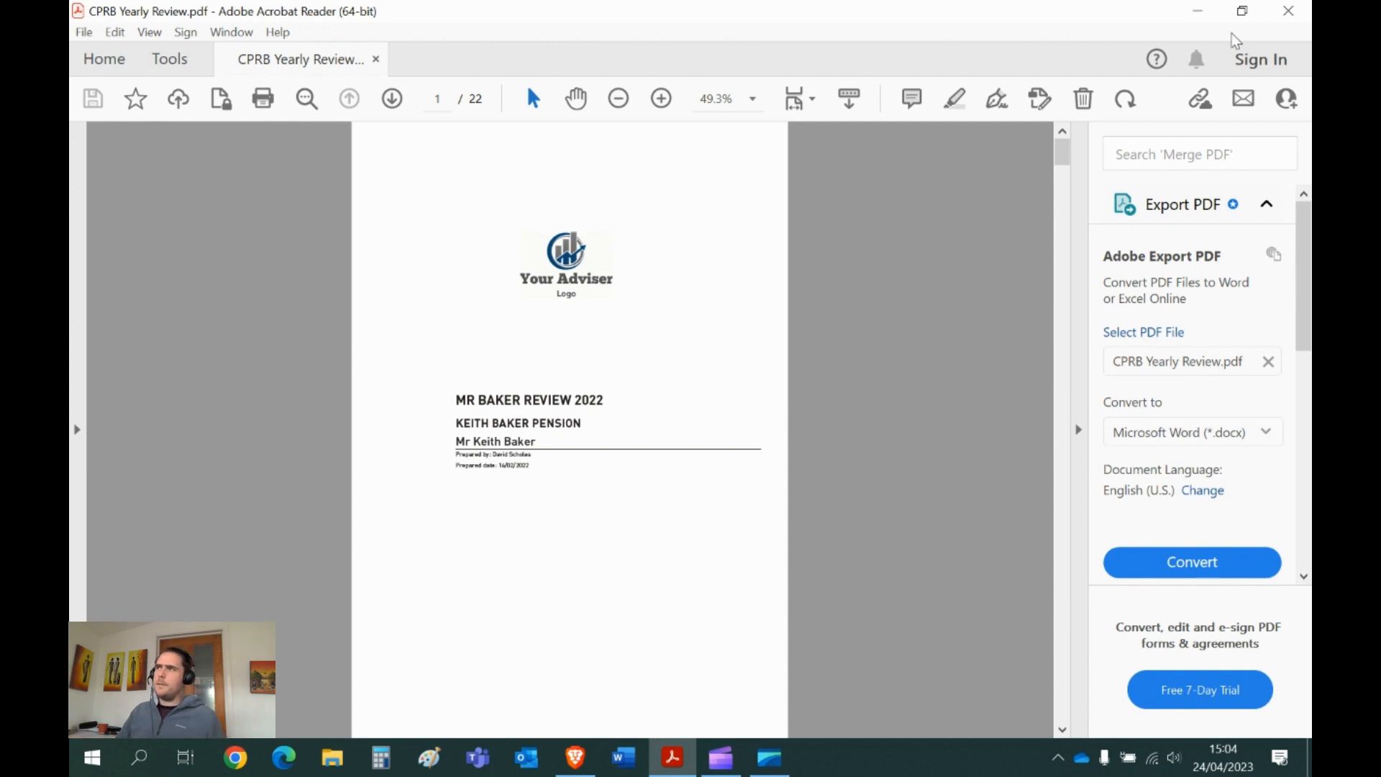
click(1195, 12)
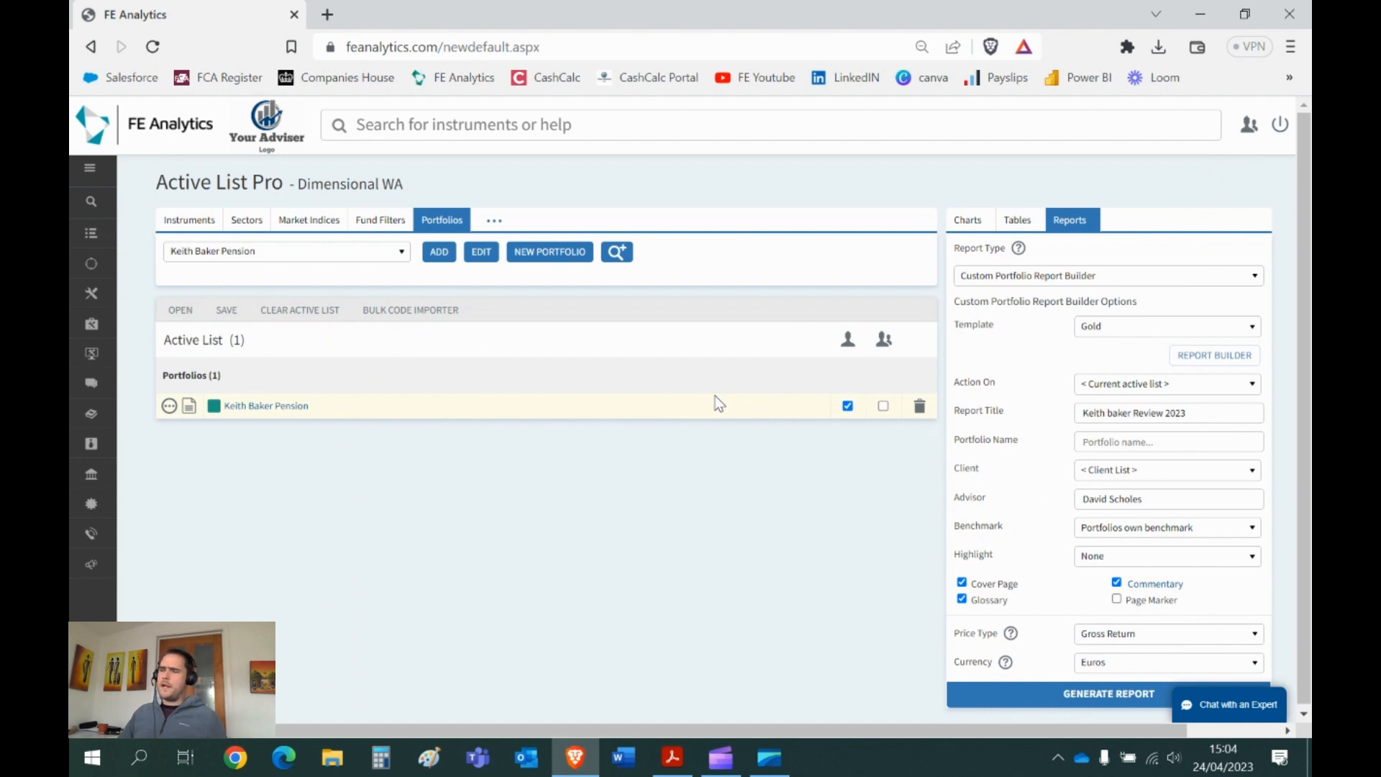
- Set the report type to Portfolio Comparison with the client's pension as the main portfolio
click(1062, 277)
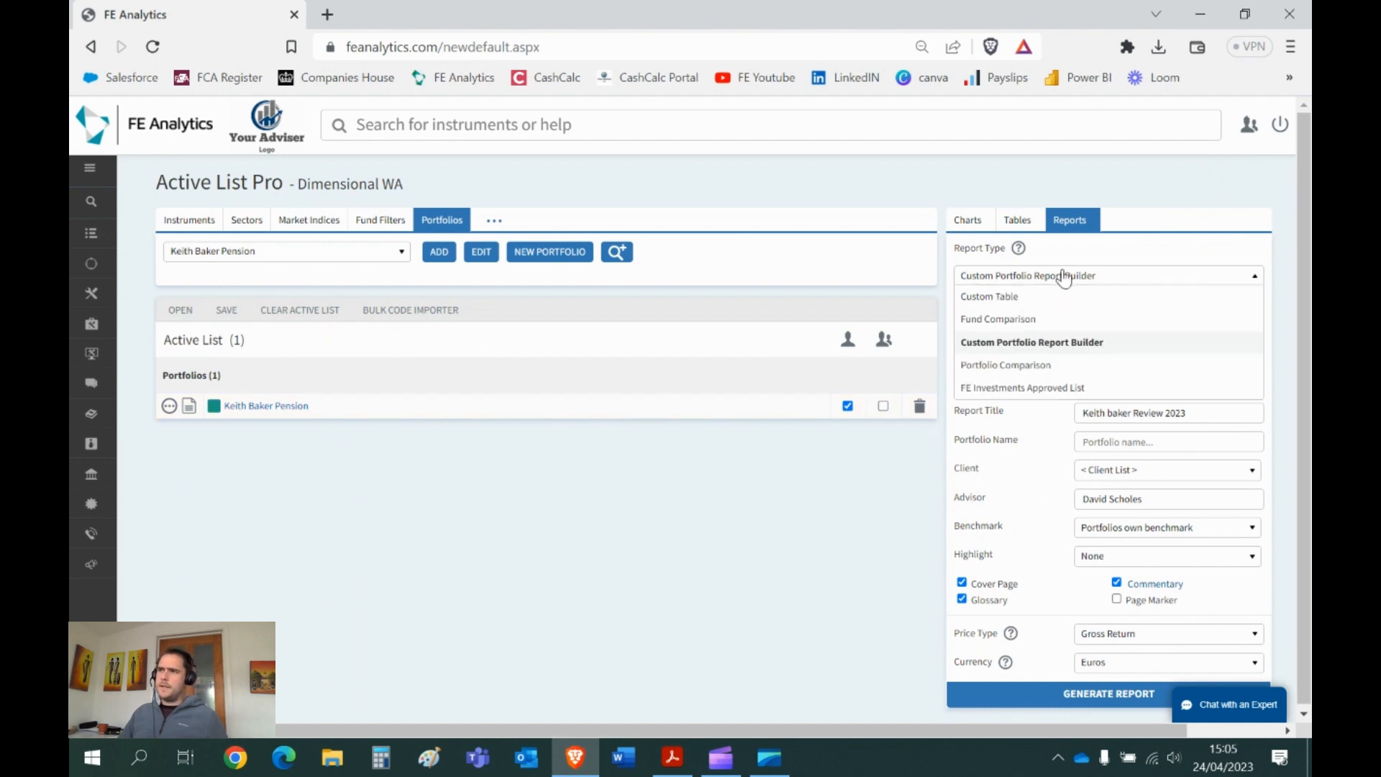
click(1038, 368)
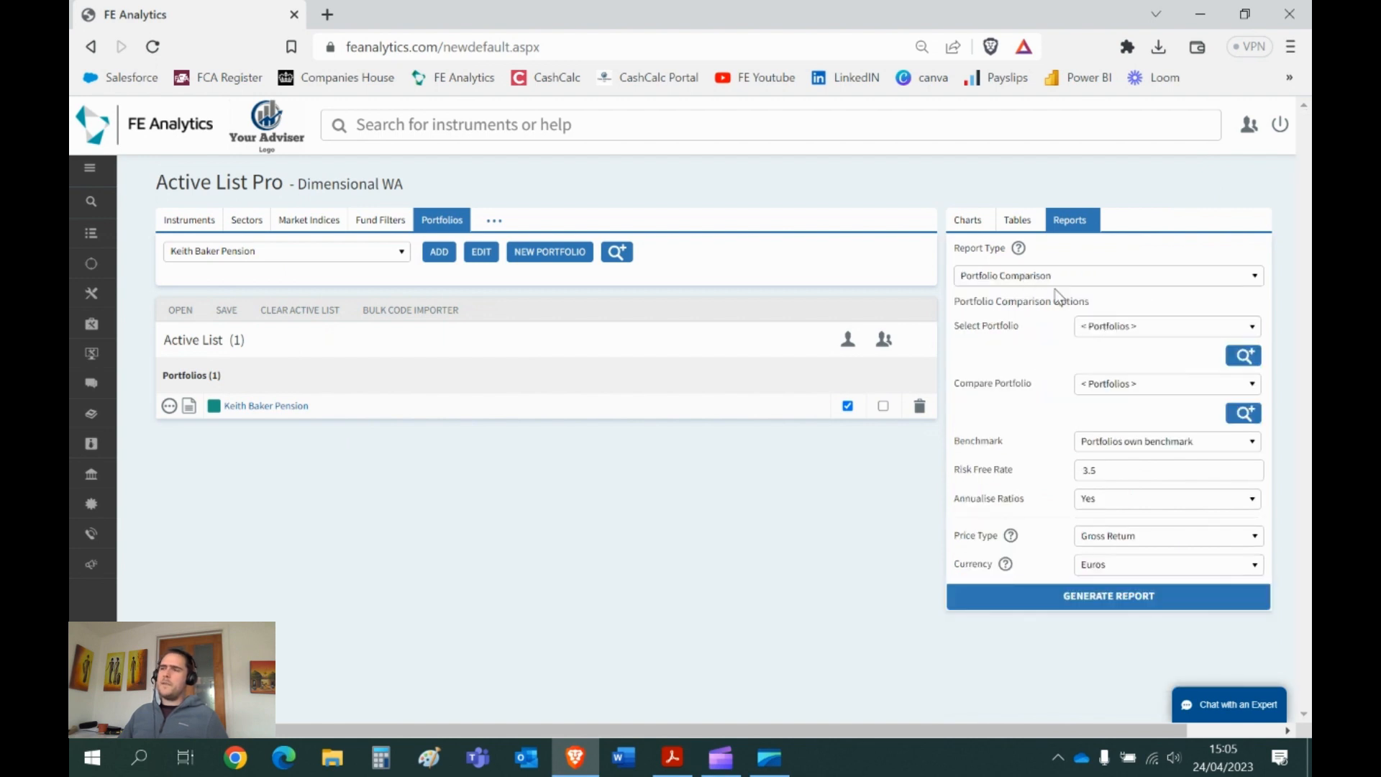
click(1124, 333)
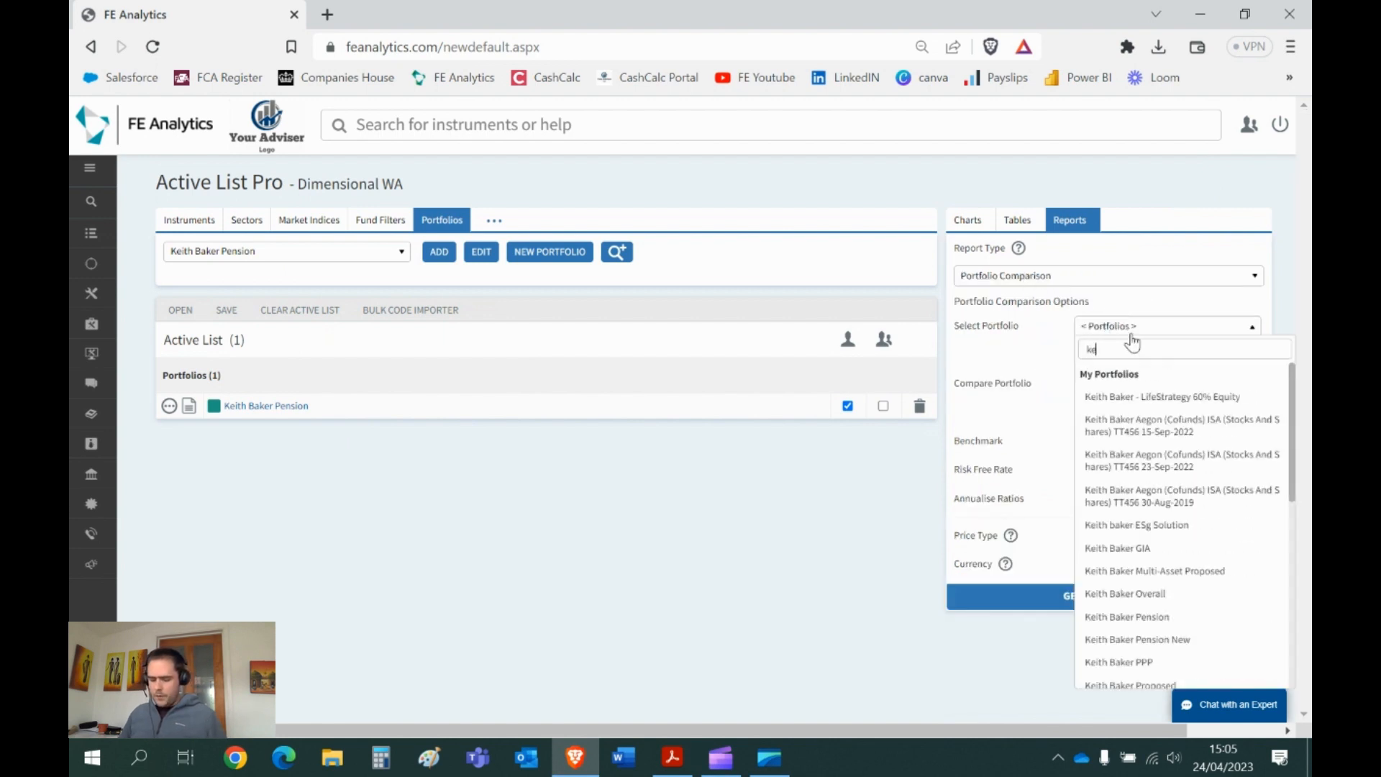
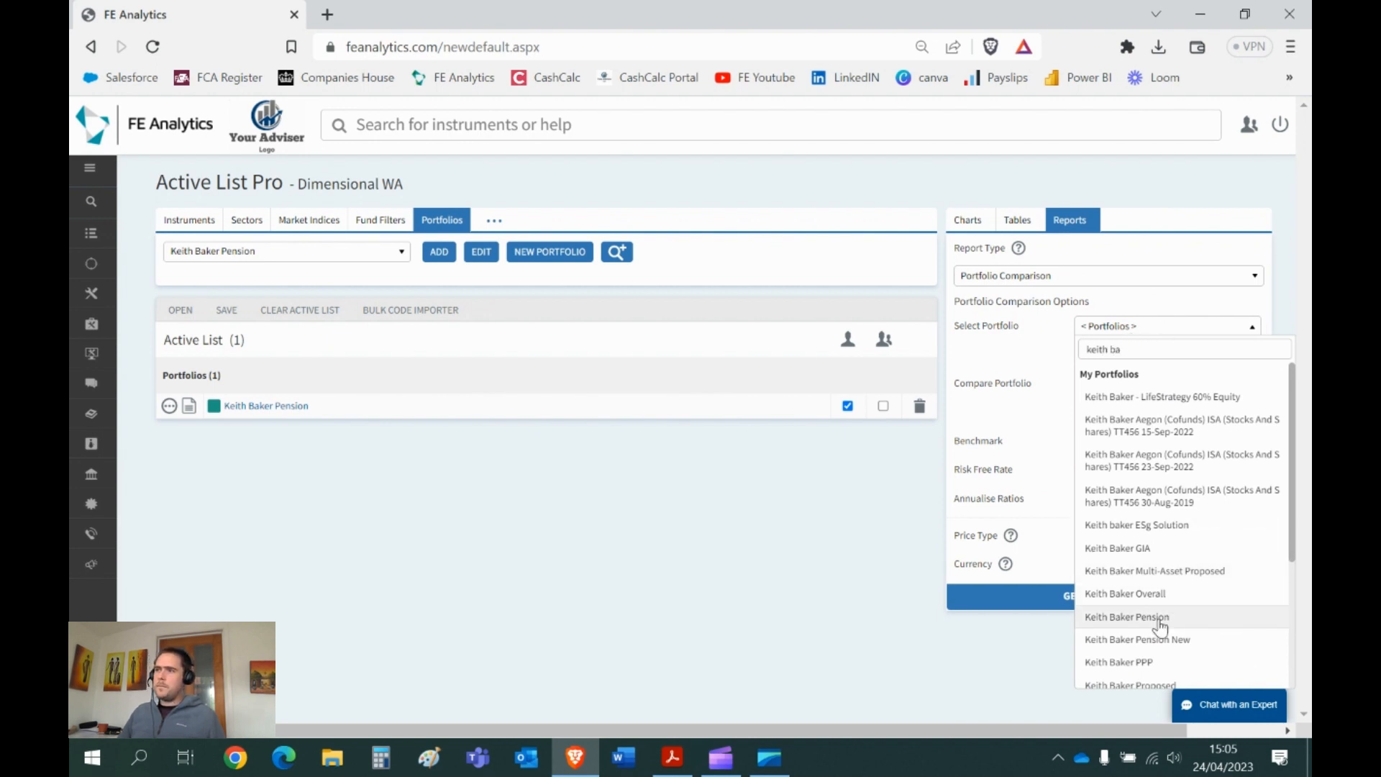
click(1160, 620)
- Compare against Dimensional - World Allocation 60/40 and generate the report
click(1149, 388)
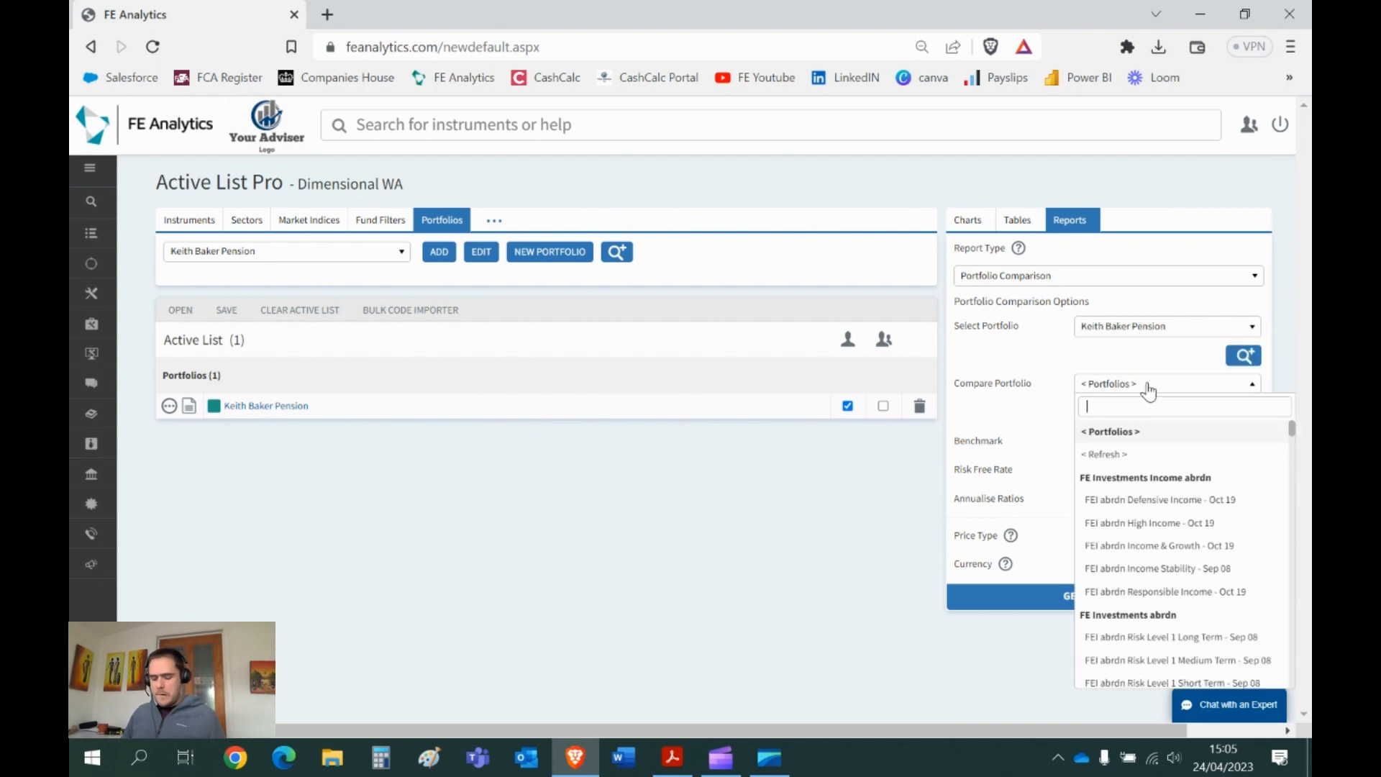
text(world)
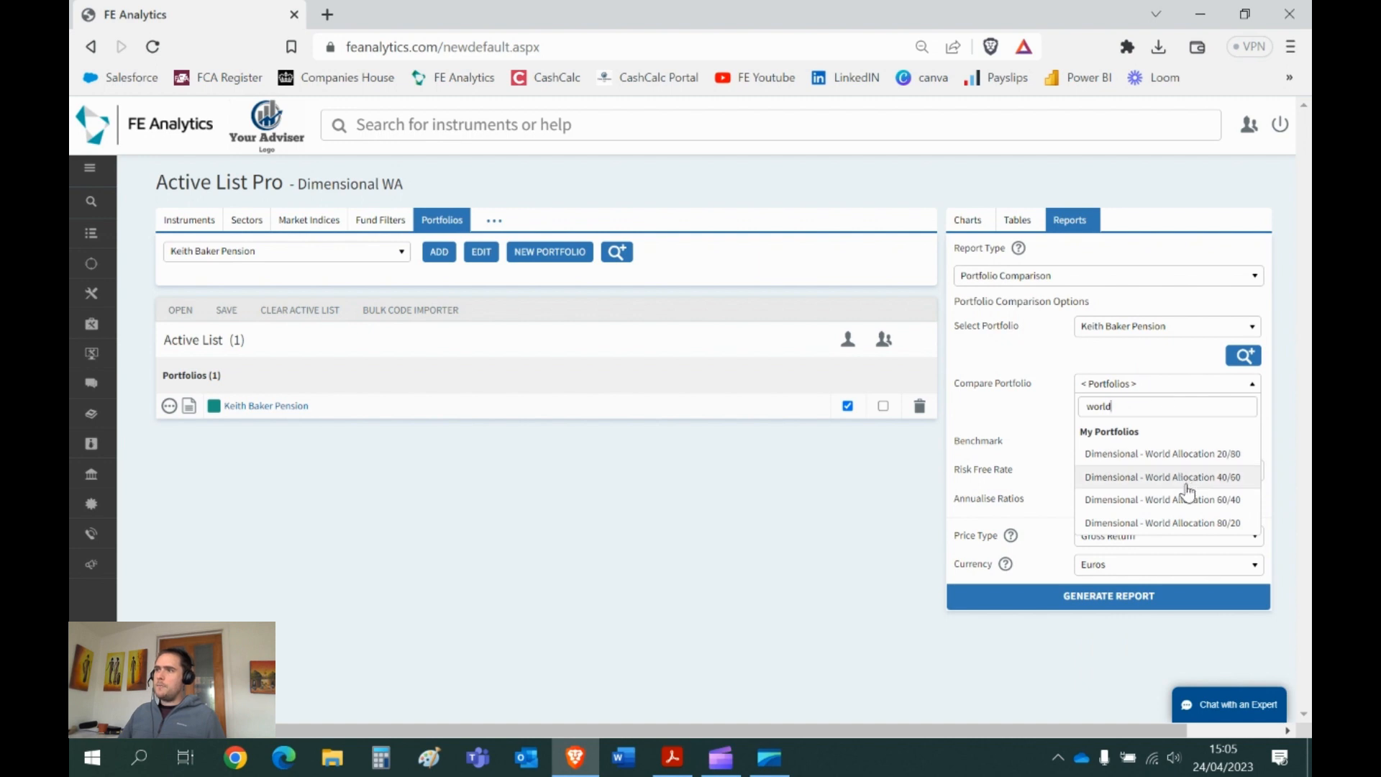
click(1188, 497)
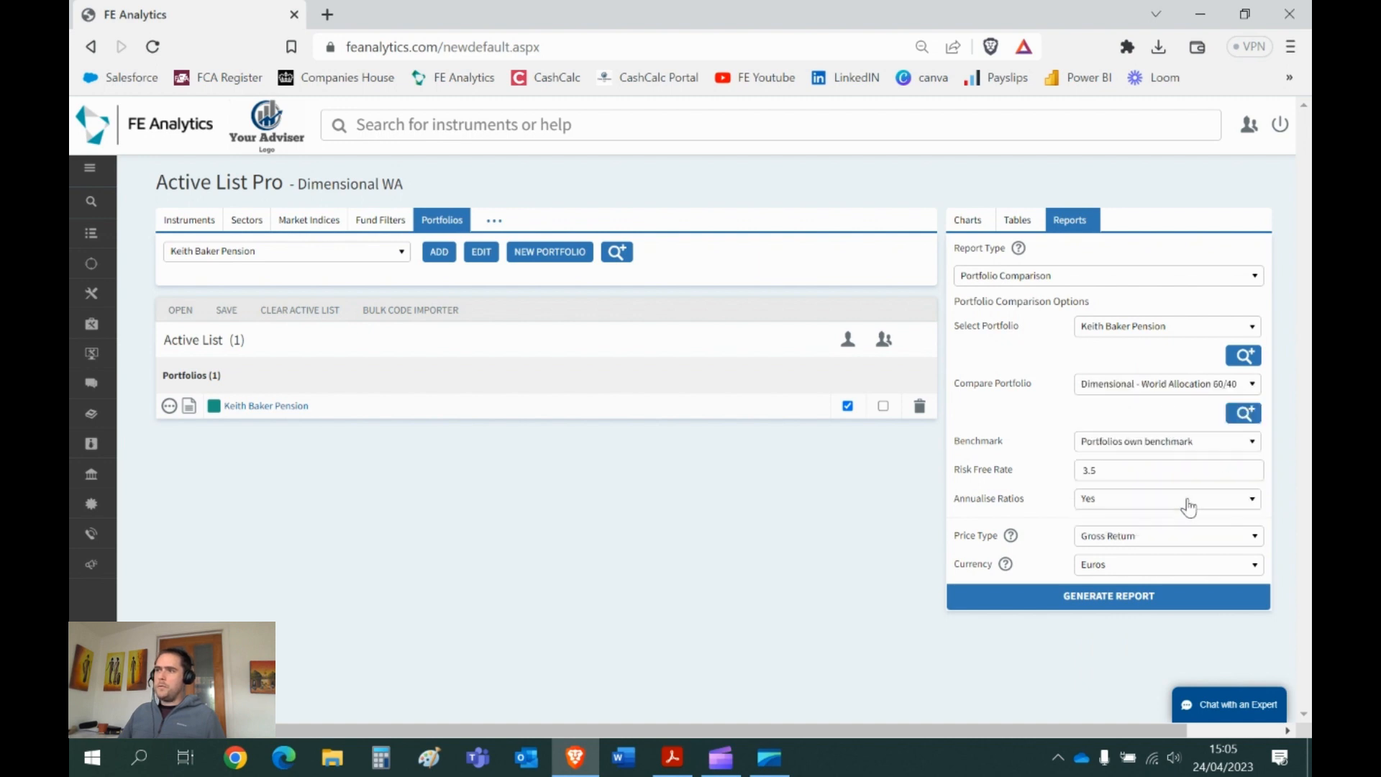
click(945, 600)
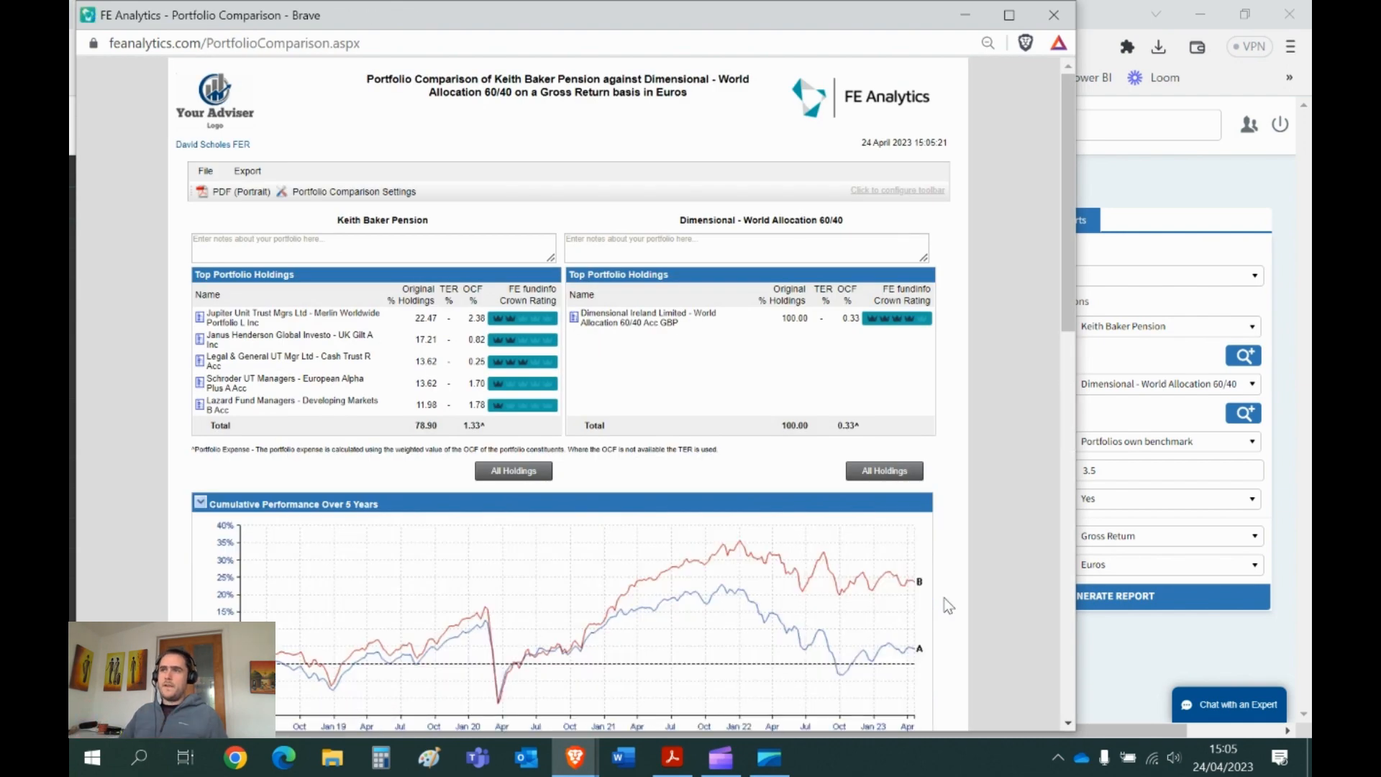
- Maximise the comparison report, scroll from holdings to sector allocations, and check Settings unchanged
click(1009, 15)
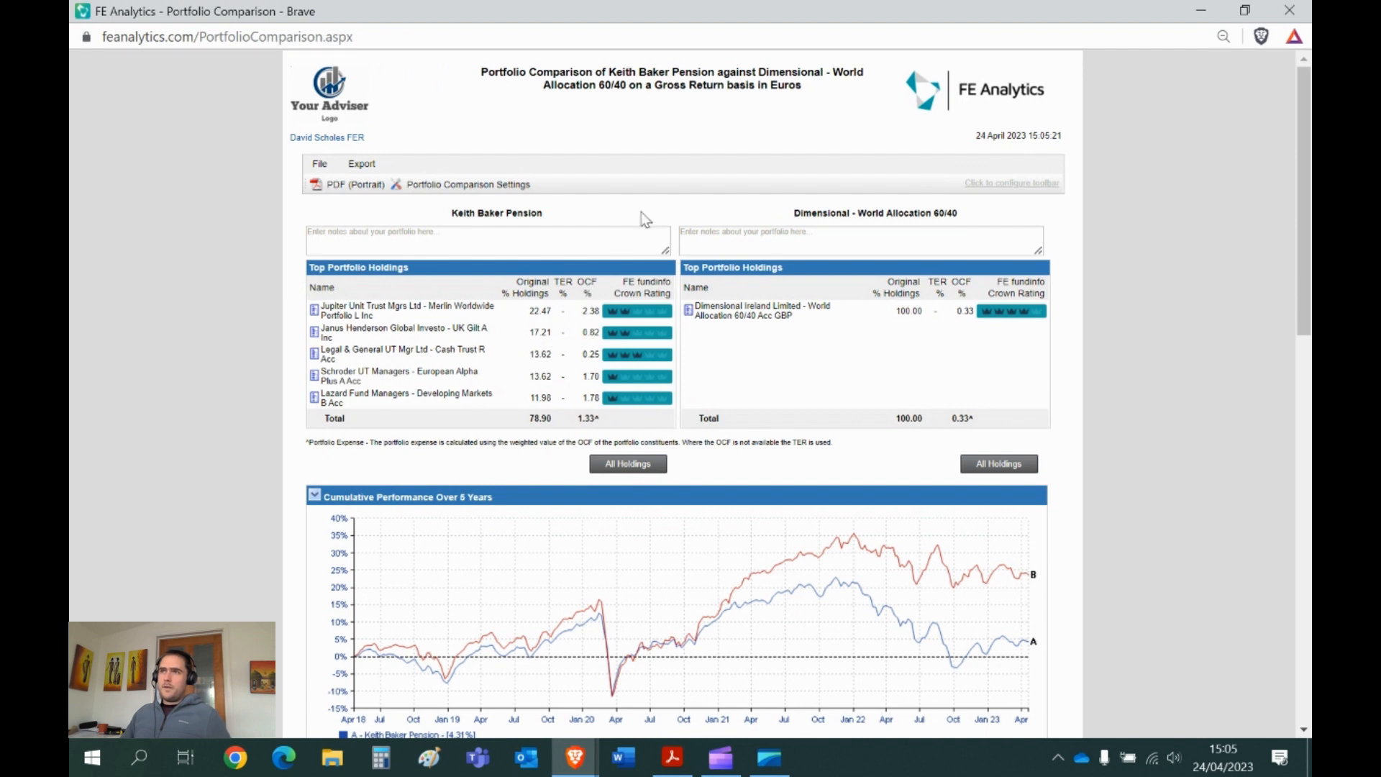
triple_click(508, 215)
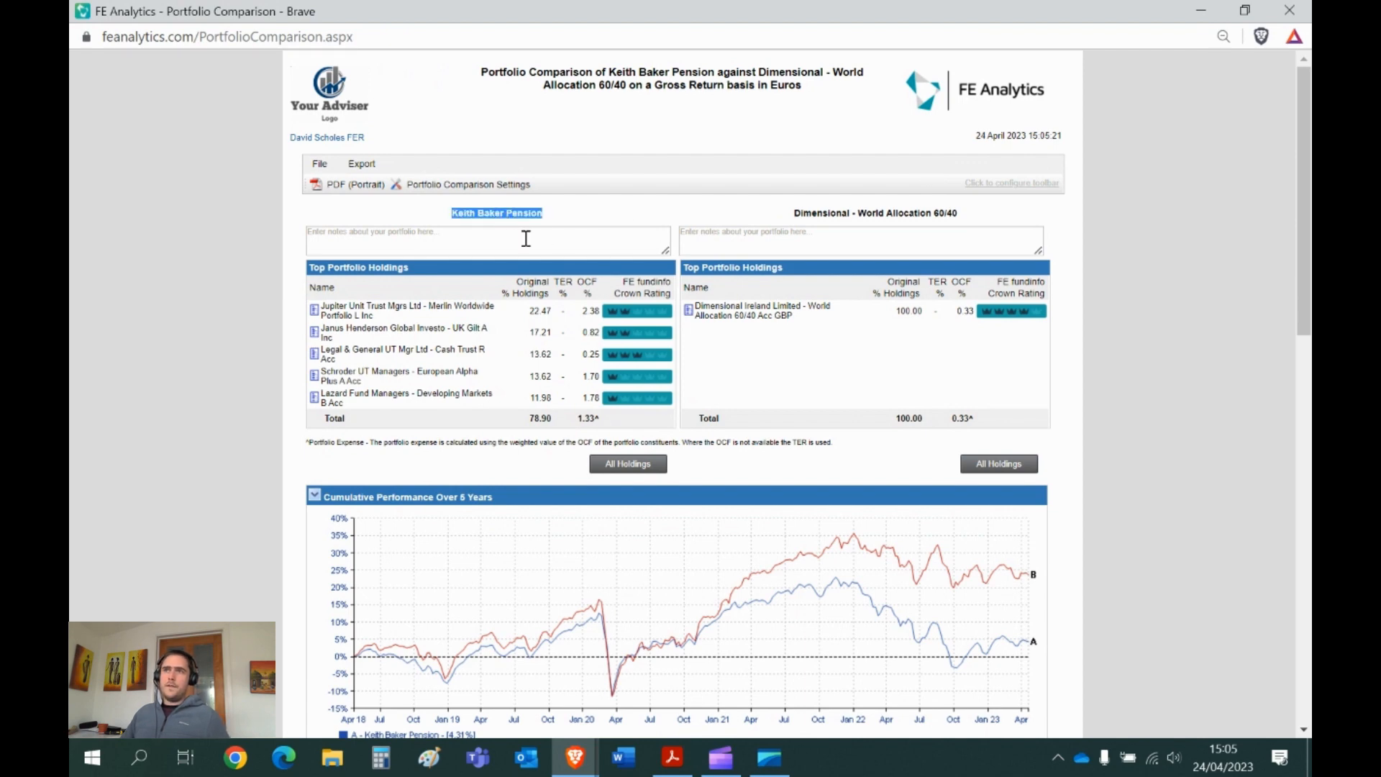
triple_click(878, 213)
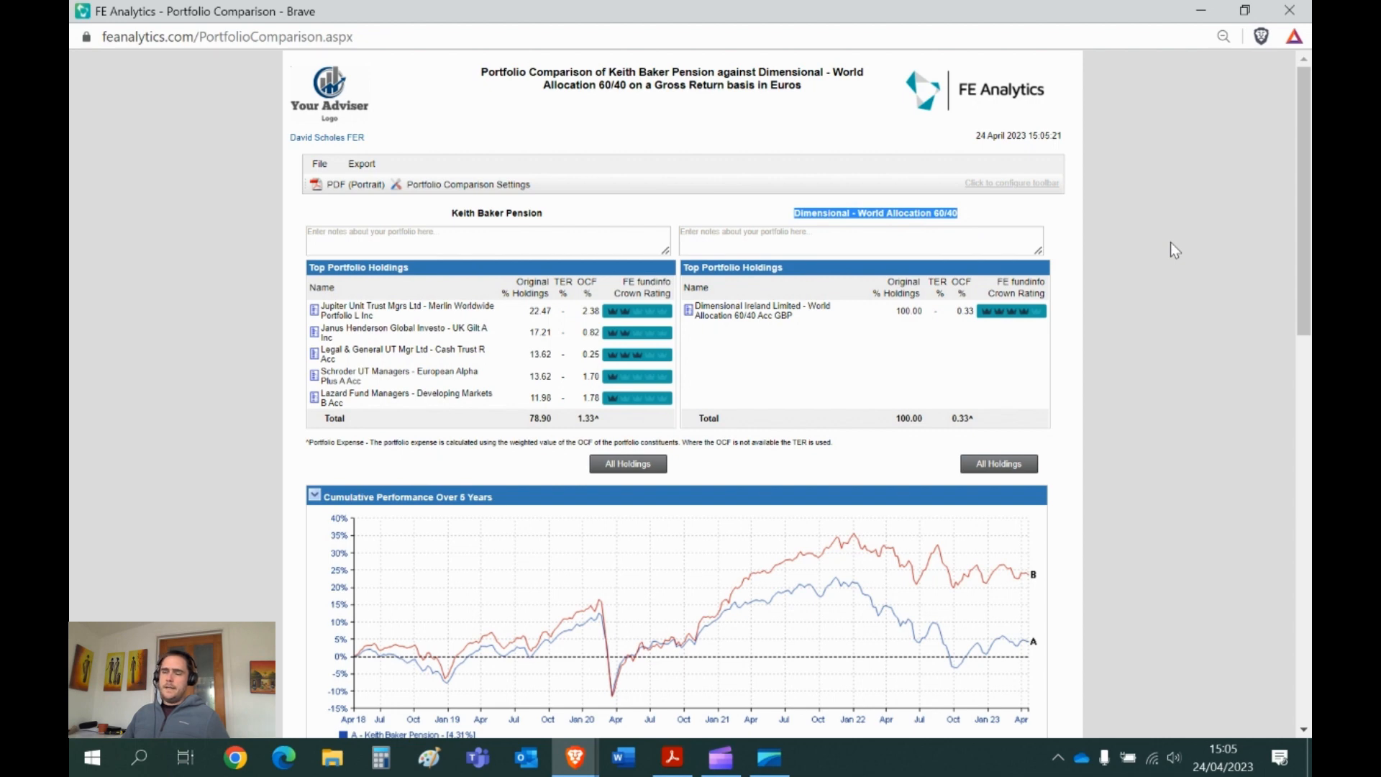
scroll(1222, 352, down, 4)
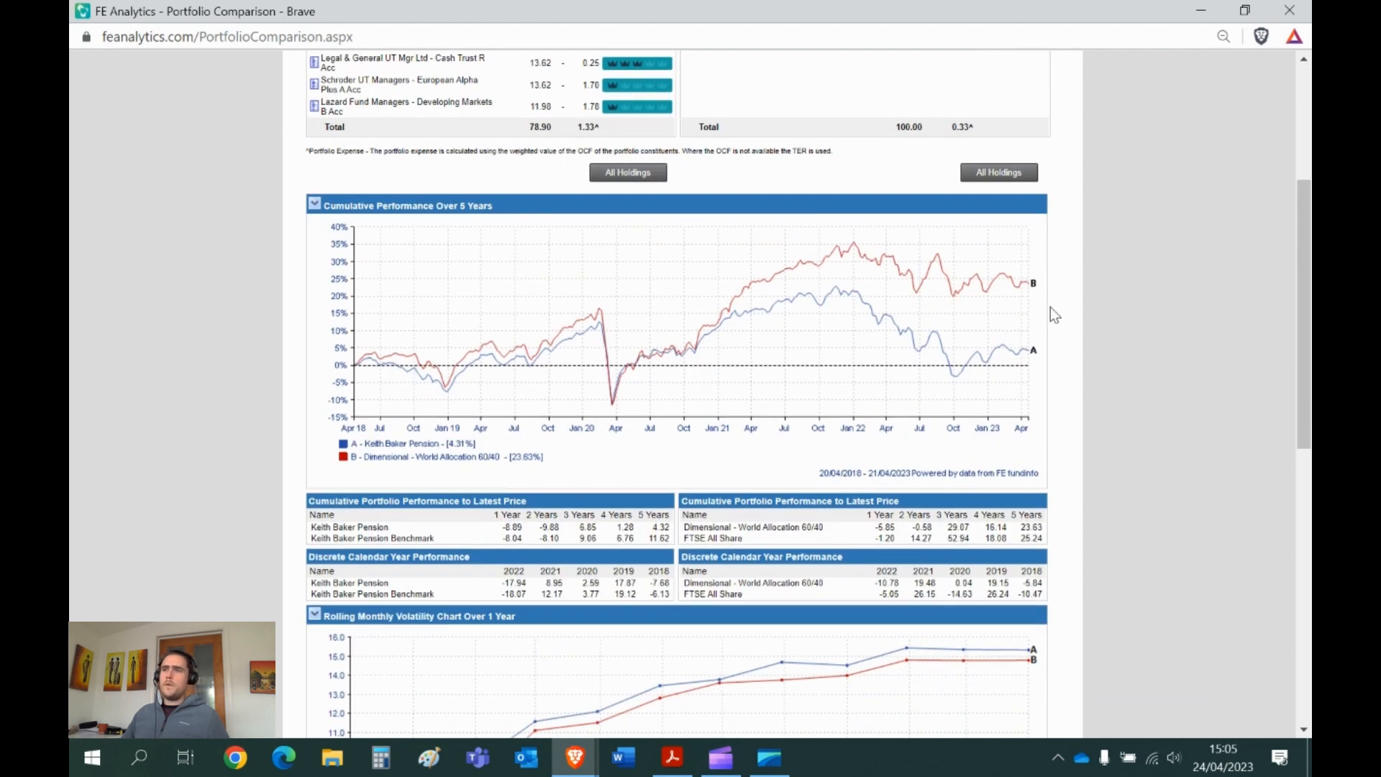
scroll(1104, 283, down, 4)
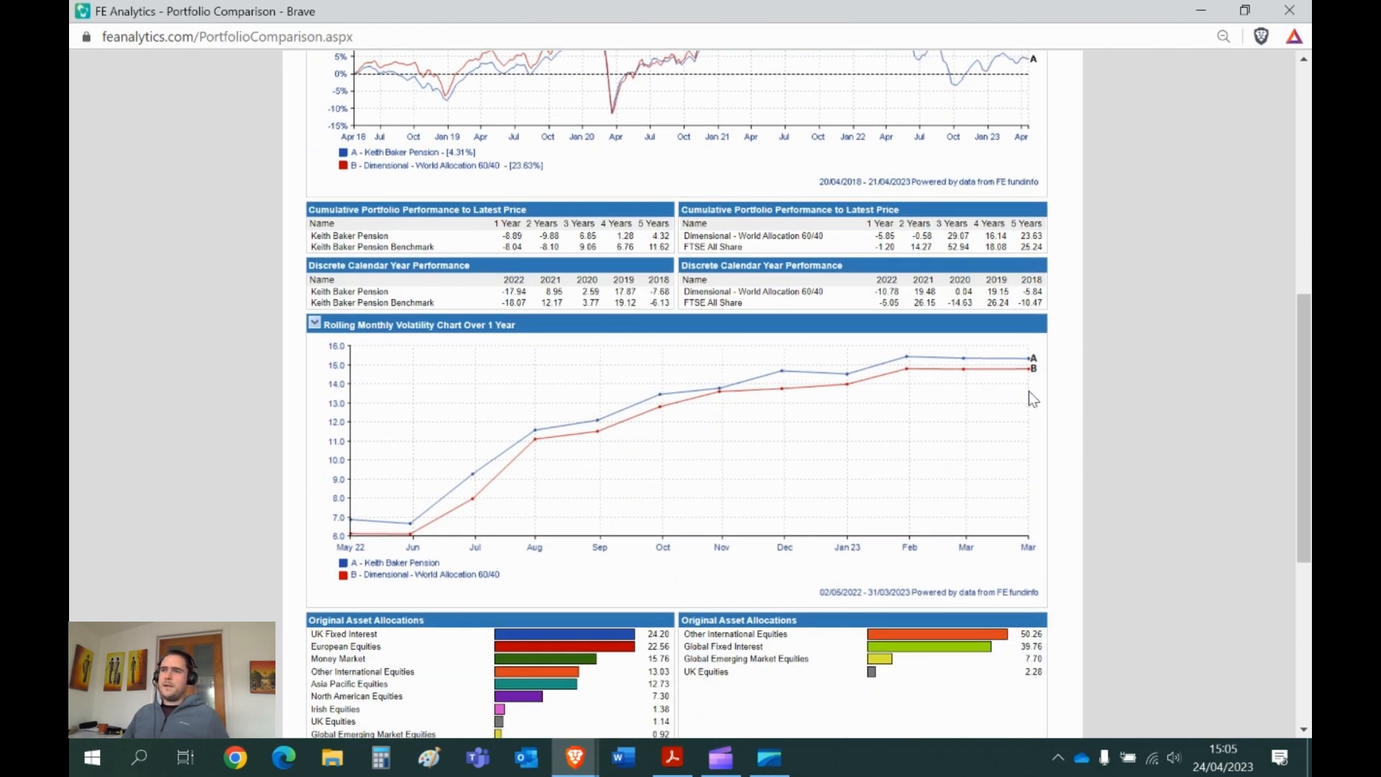
scroll(1036, 388, down, 4)
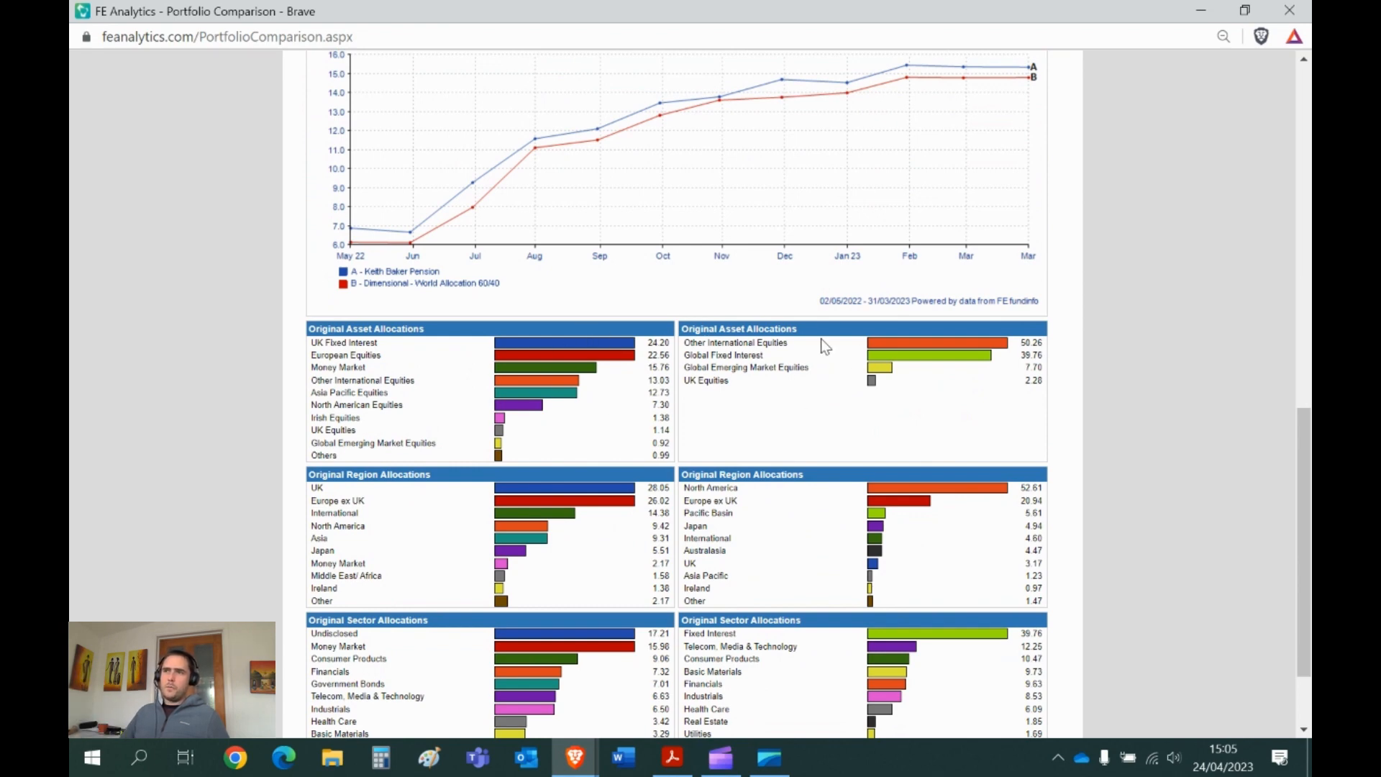
scroll(982, 377, down, 2)
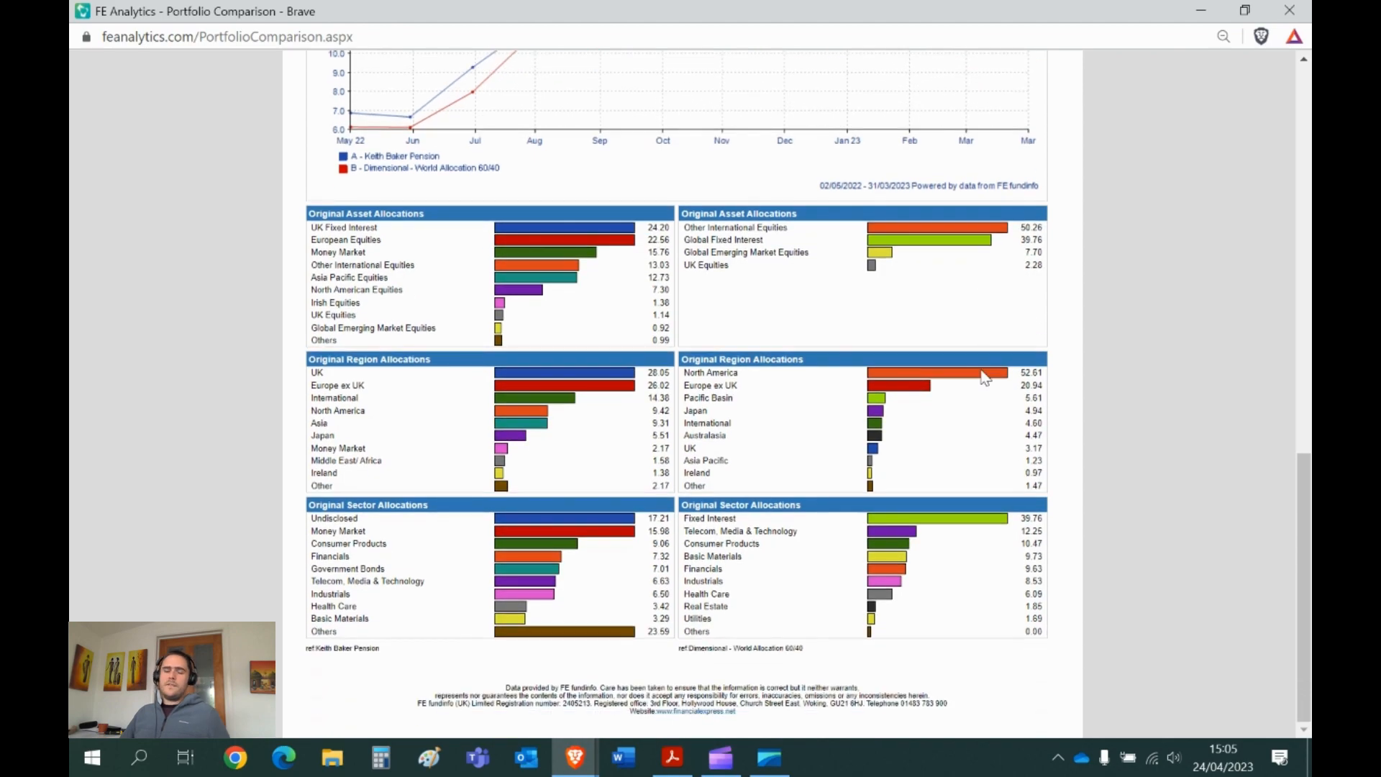
scroll(984, 378, up, 15)
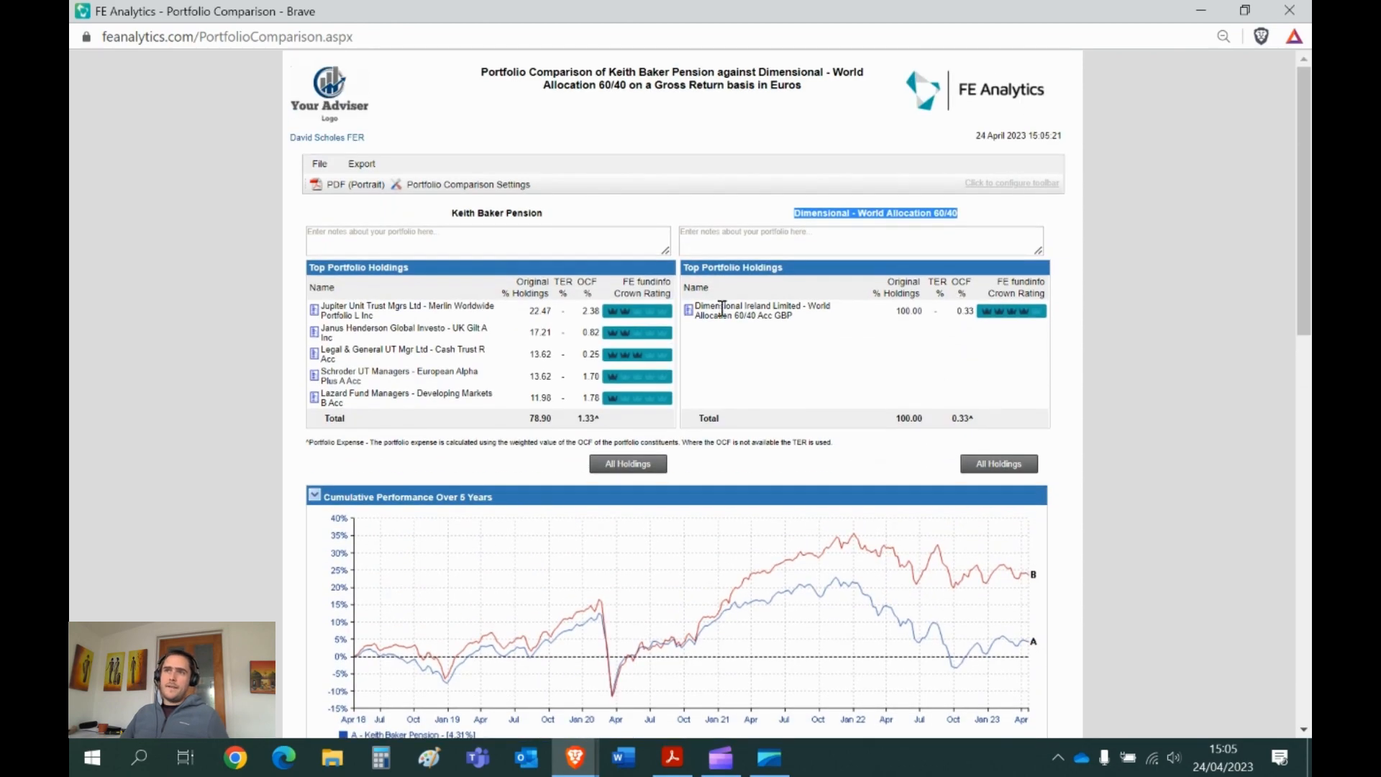
click(436, 185)
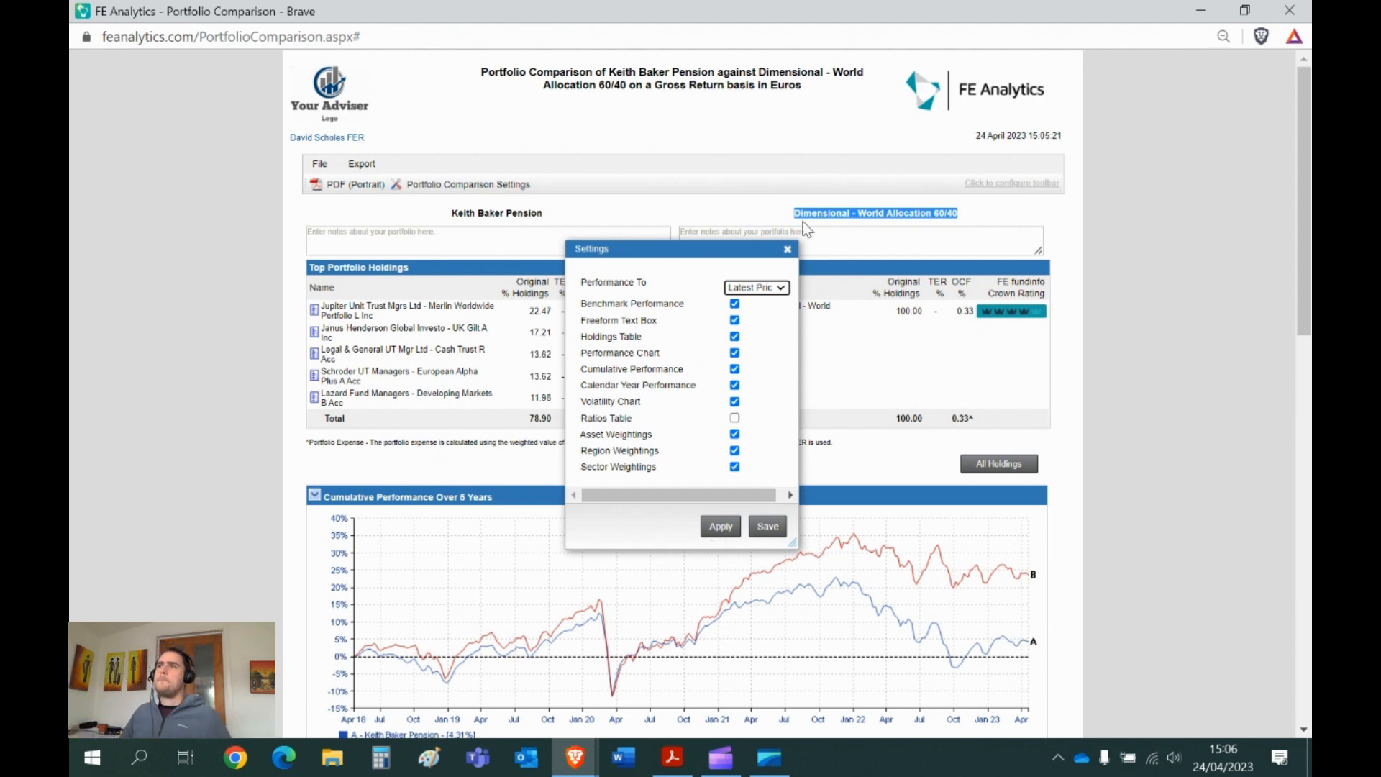
click(788, 249)
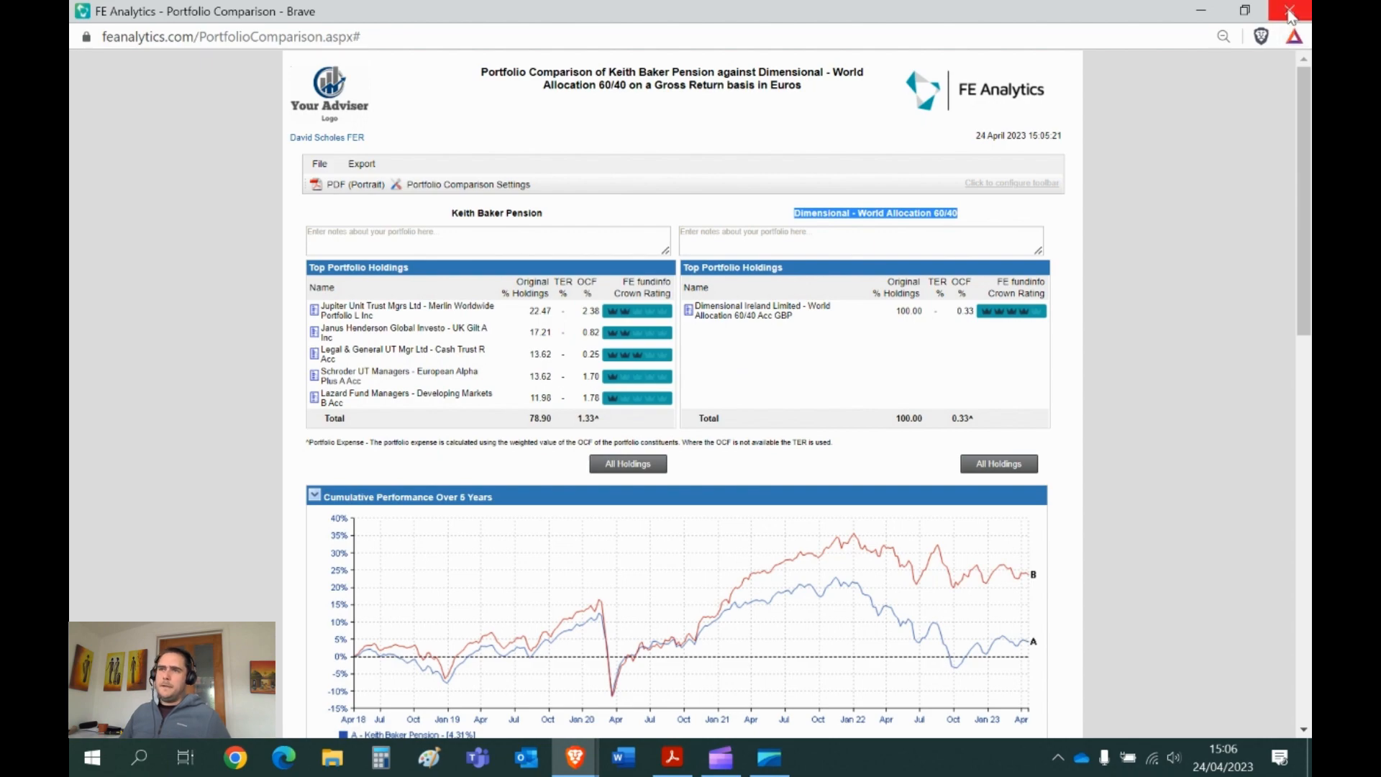